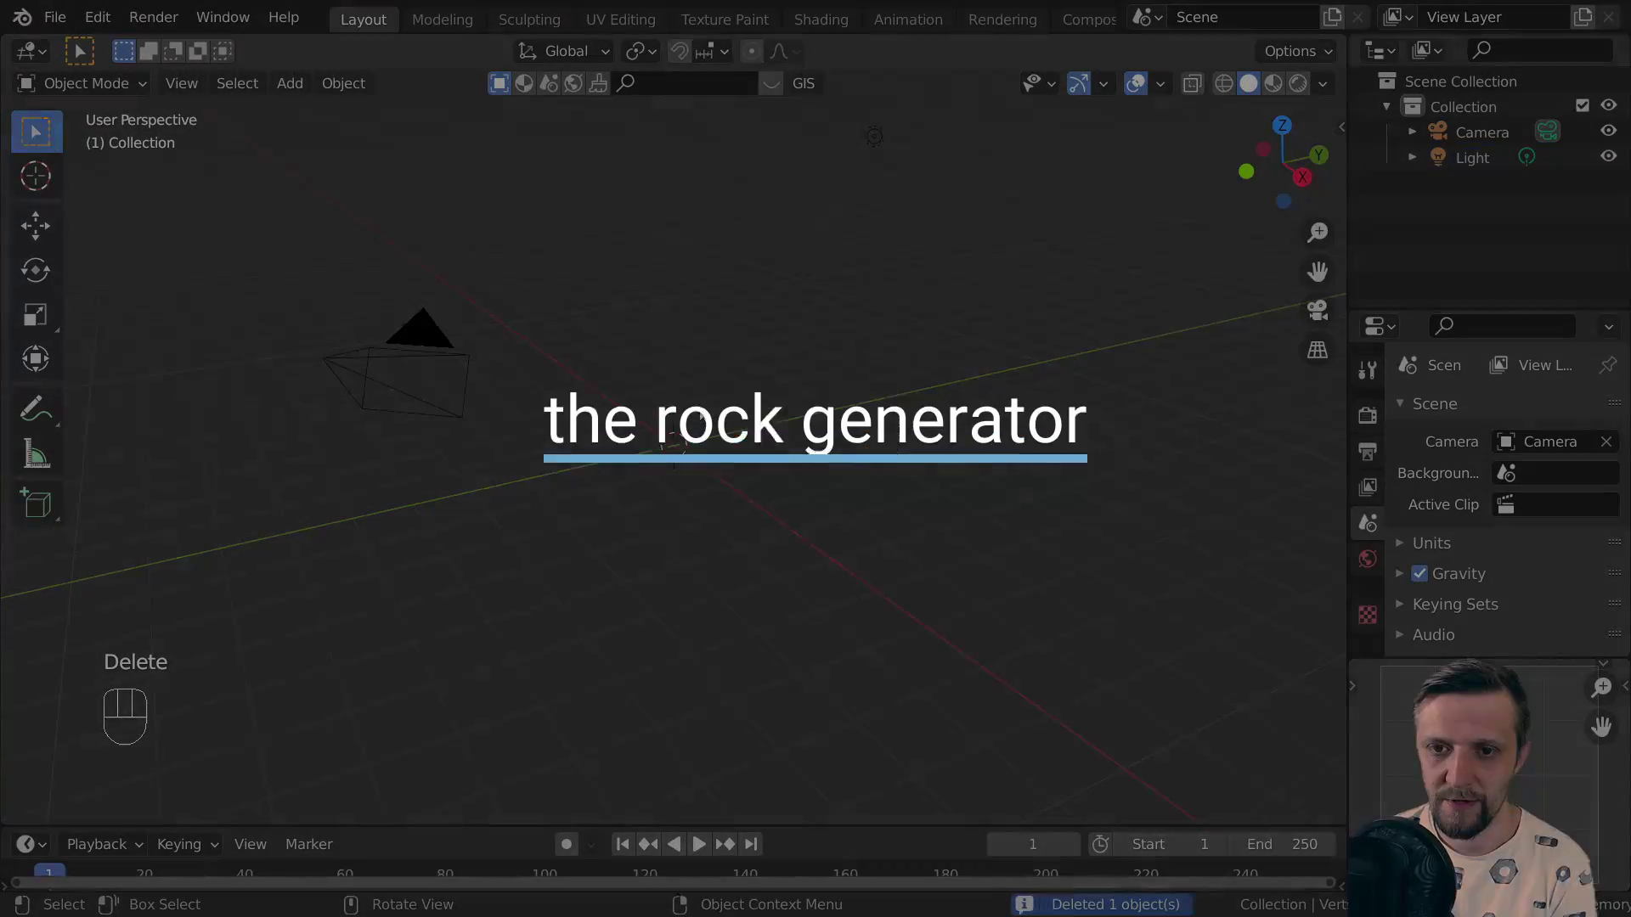
Find the Extra Objects add-ons in the preferences and enable Add Mesh: Extra Objects
key(shift+a)
mouse_move(689, 355)
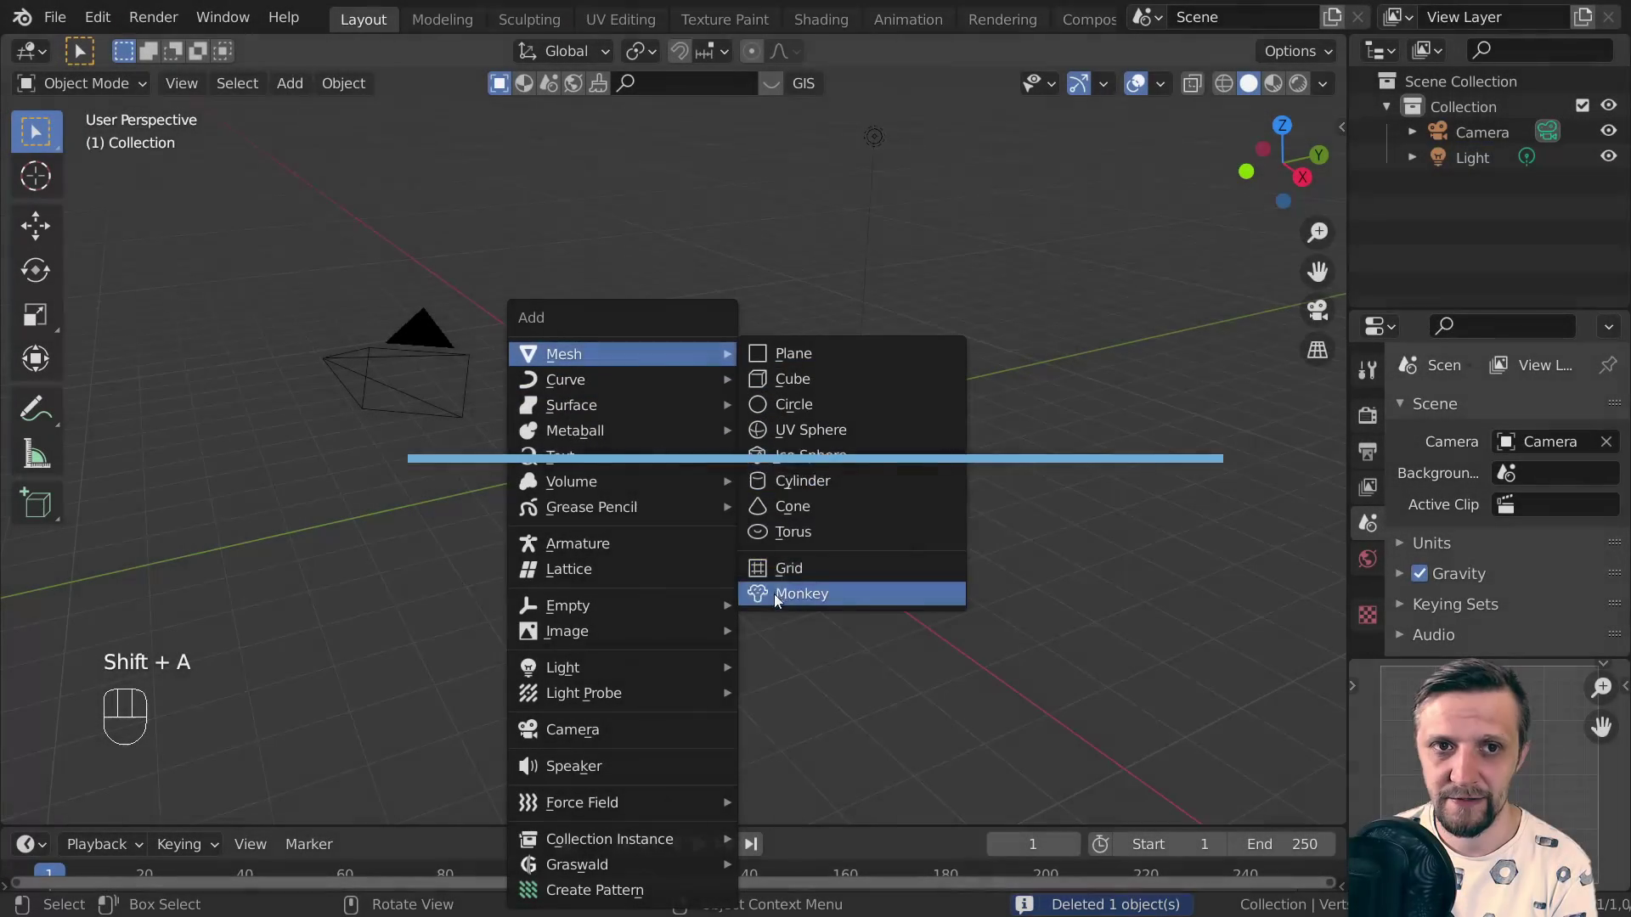
click(98, 17)
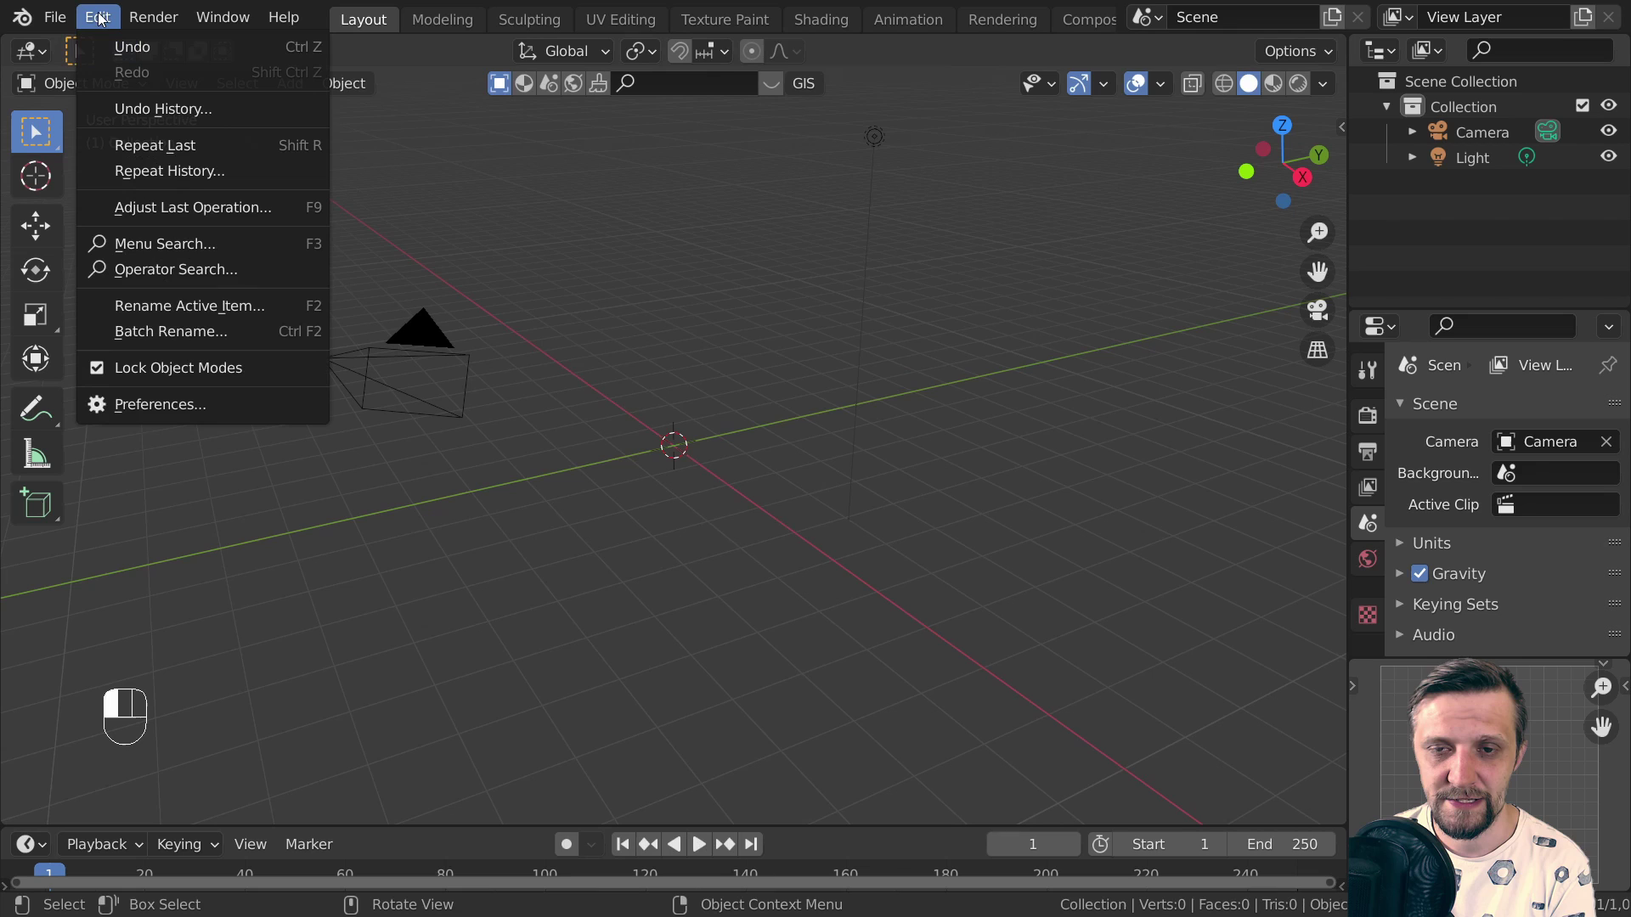
click(157, 405)
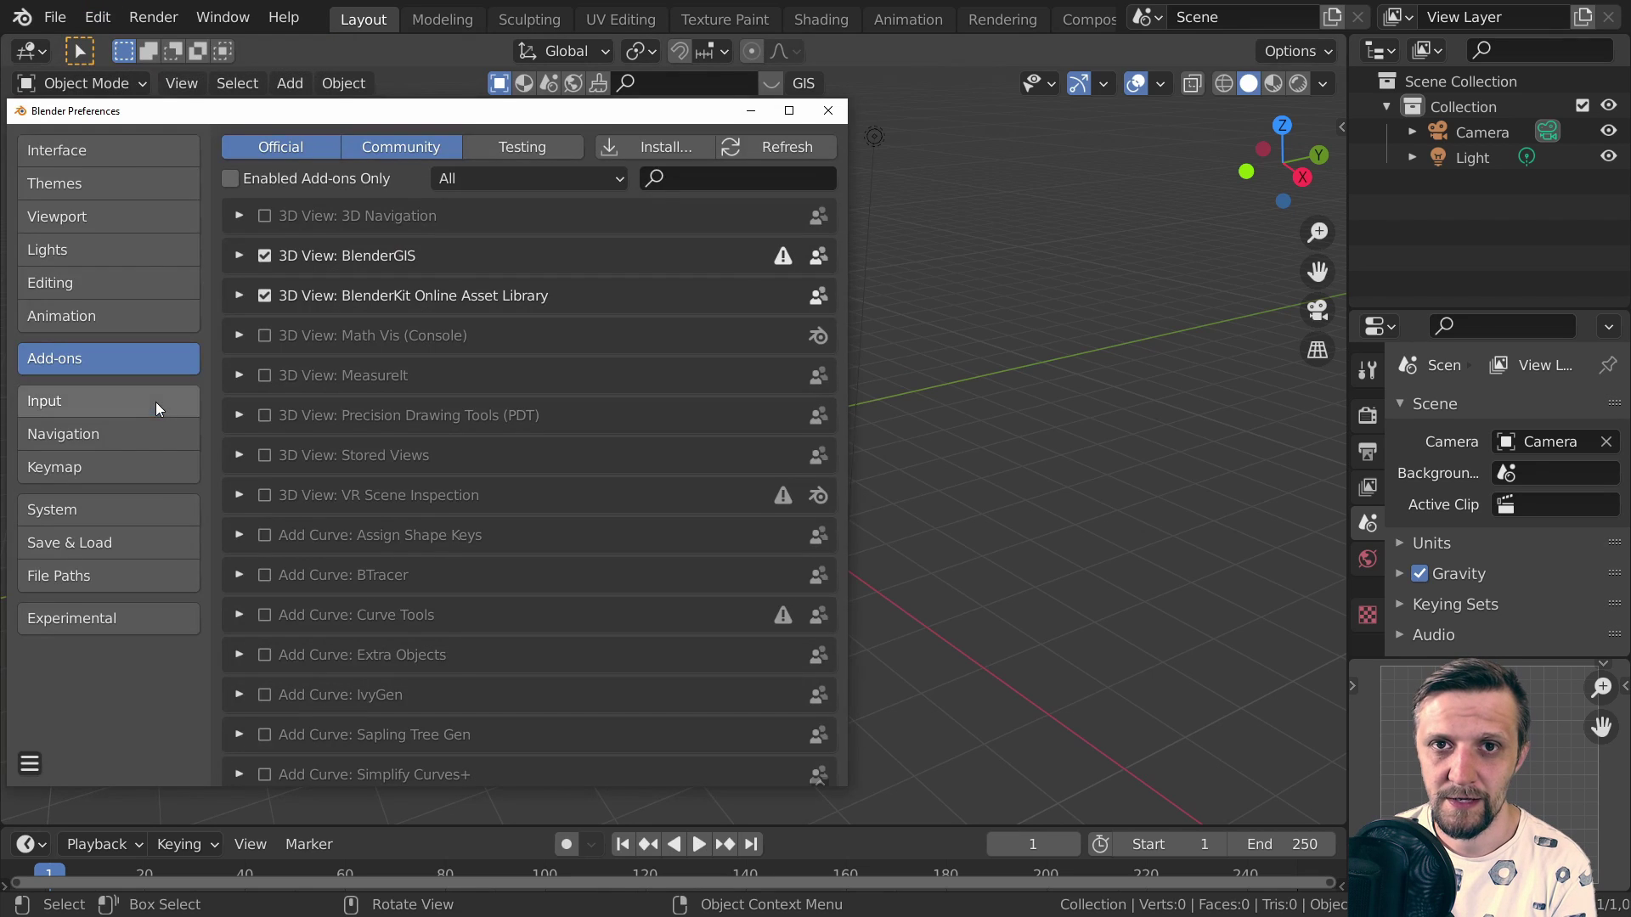
drag(505, 98, 845, 102)
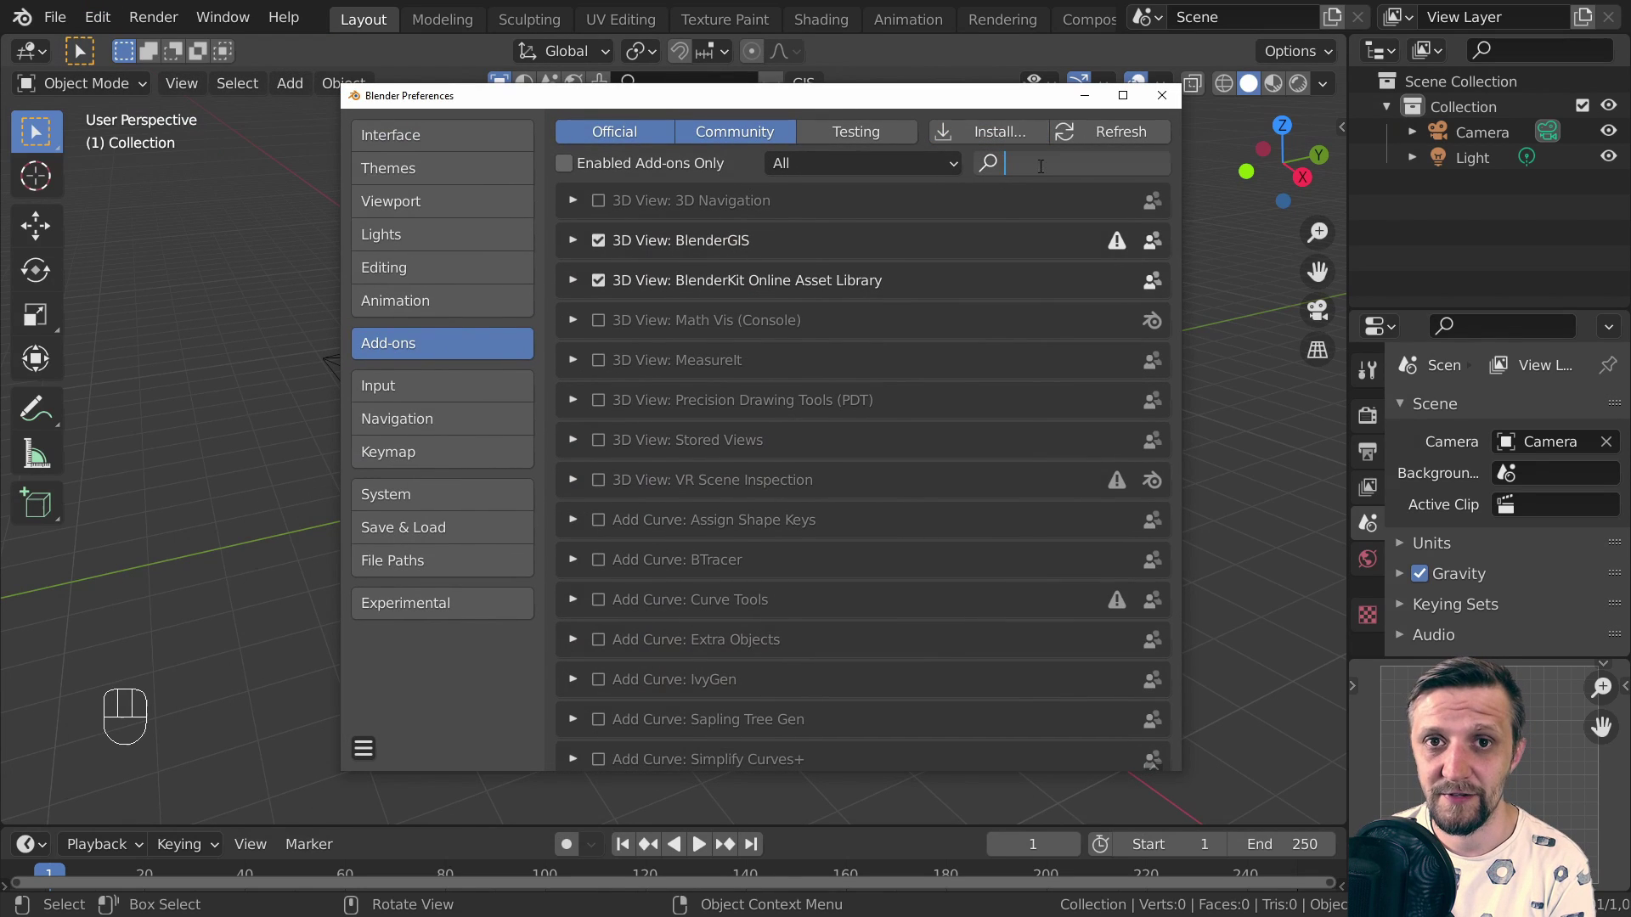
text(extra)
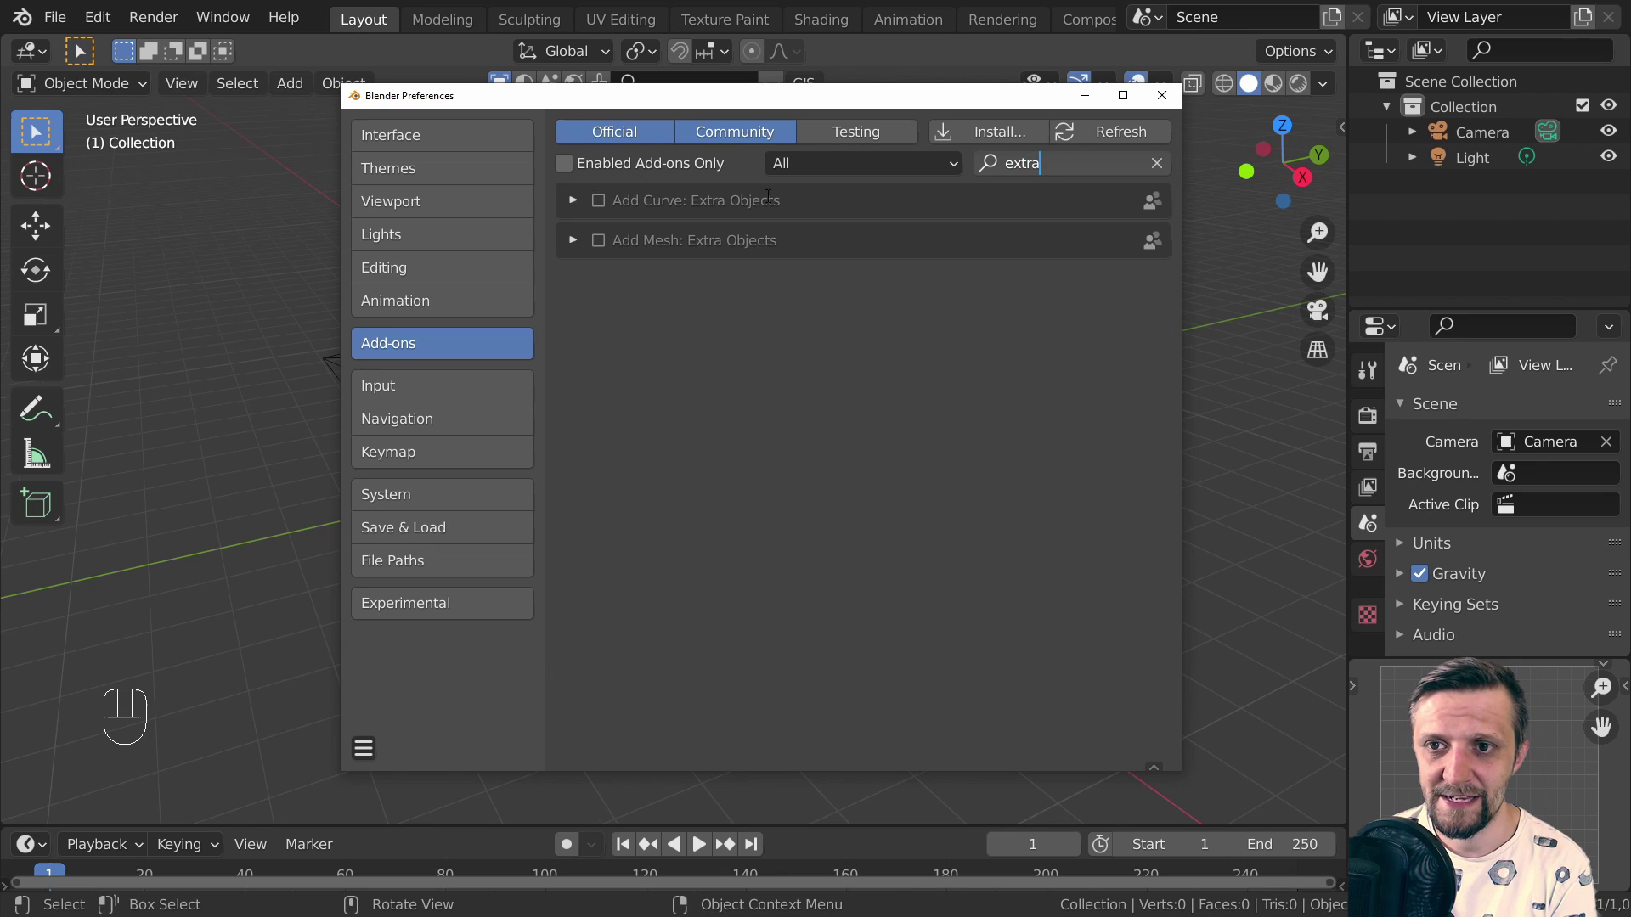
click(598, 240)
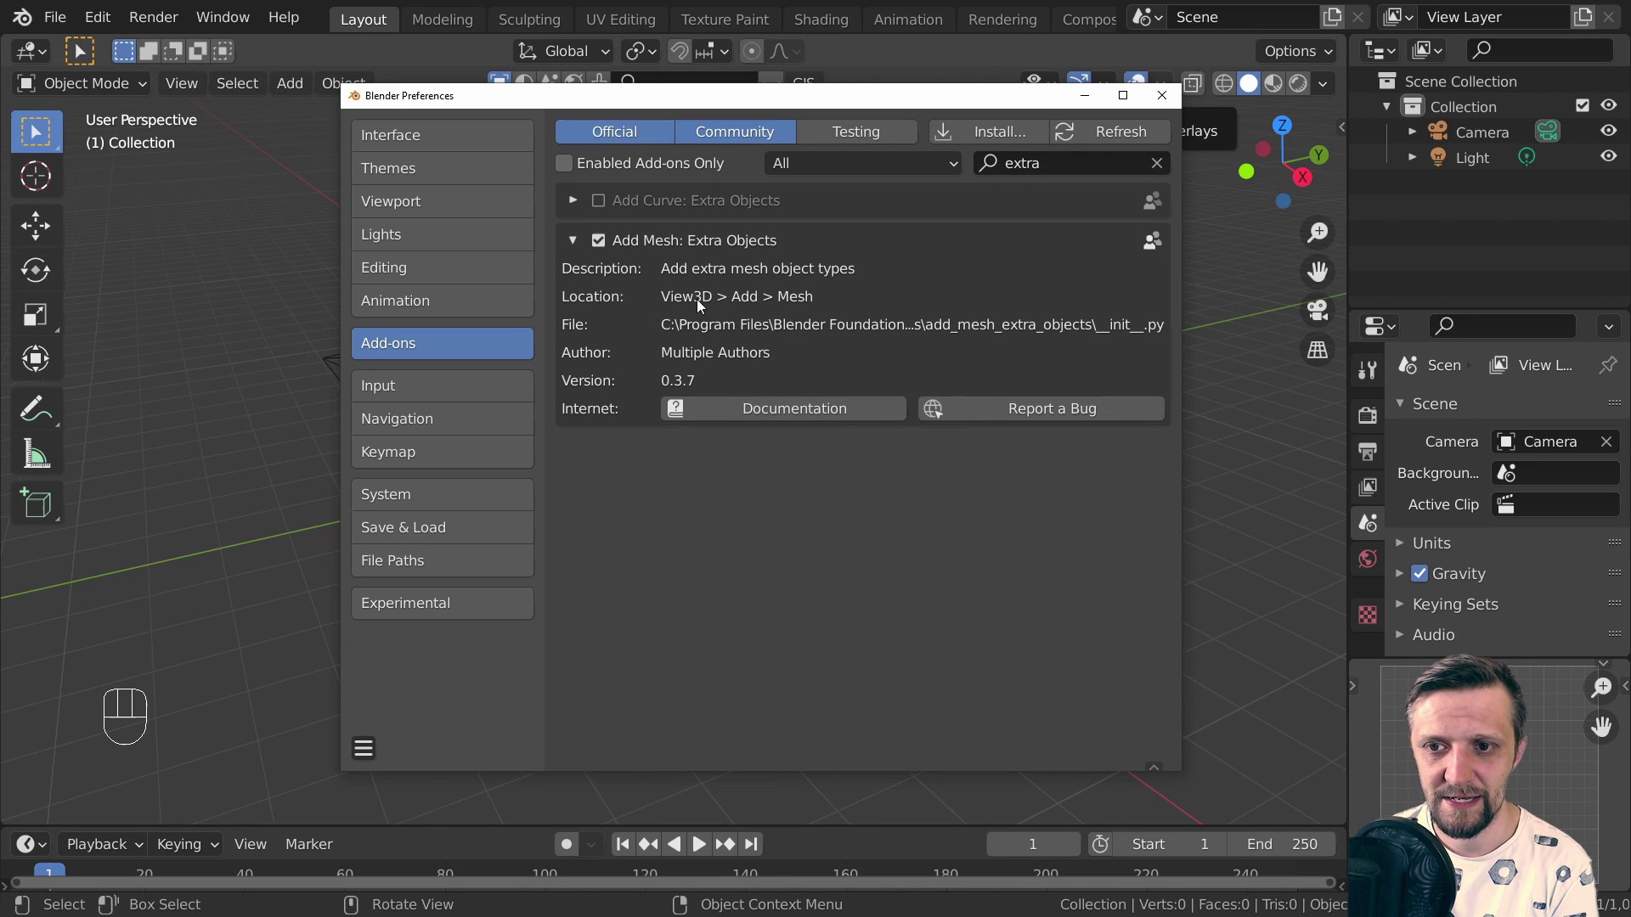
click(1164, 96)
Add a rock mesh at the world origin with the Rock Generator
key(shift+a)
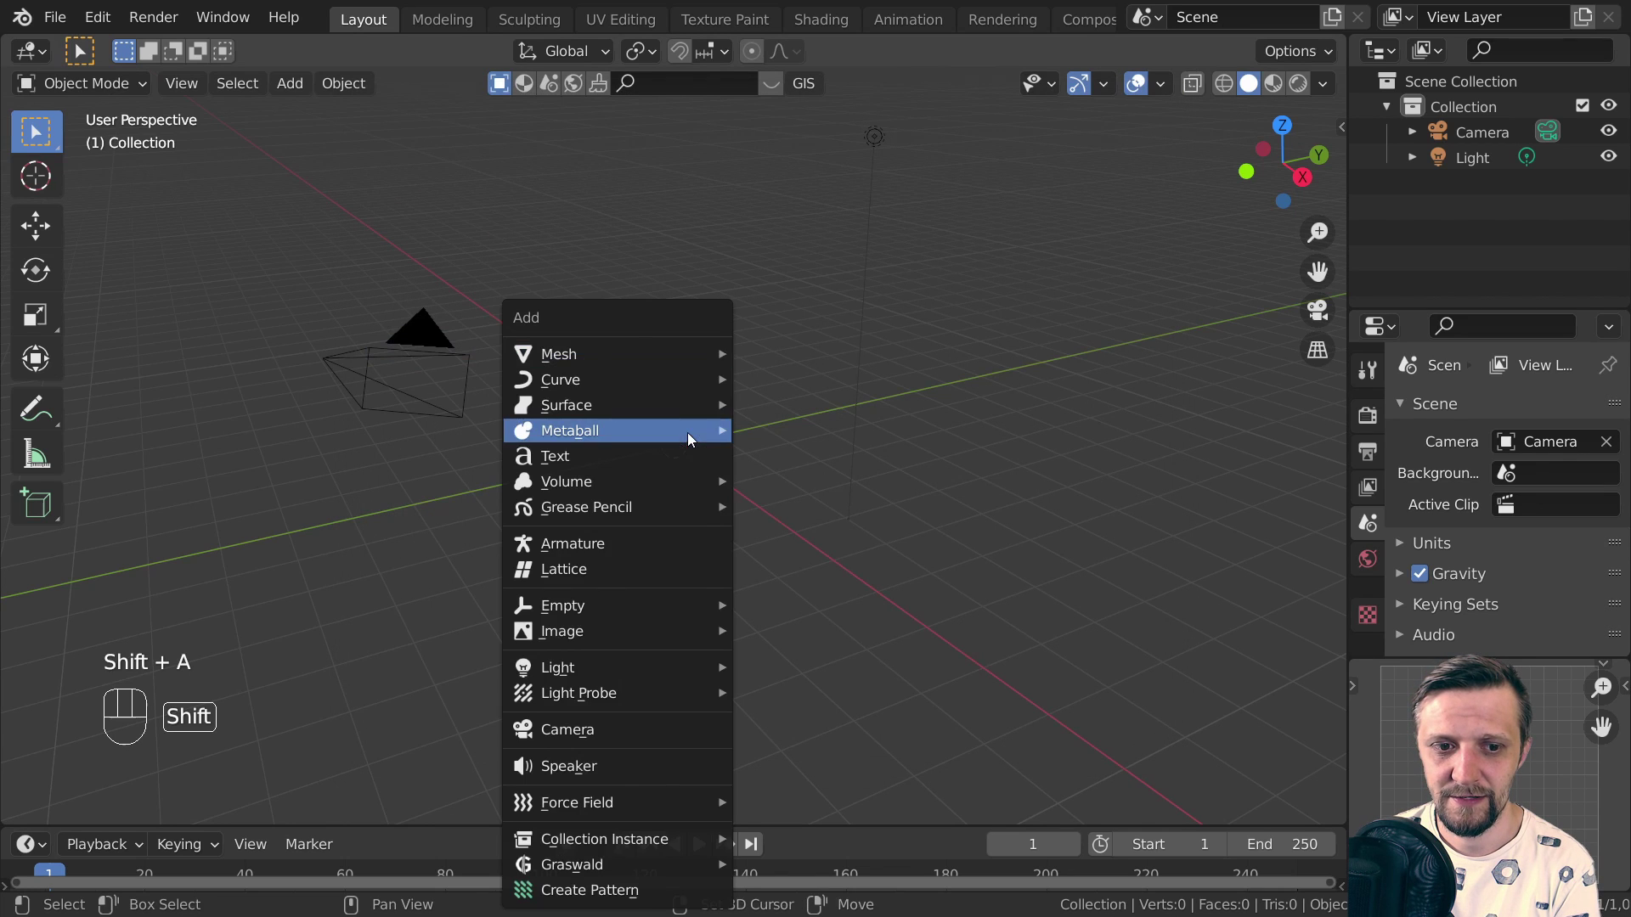
mouse_move(661, 360)
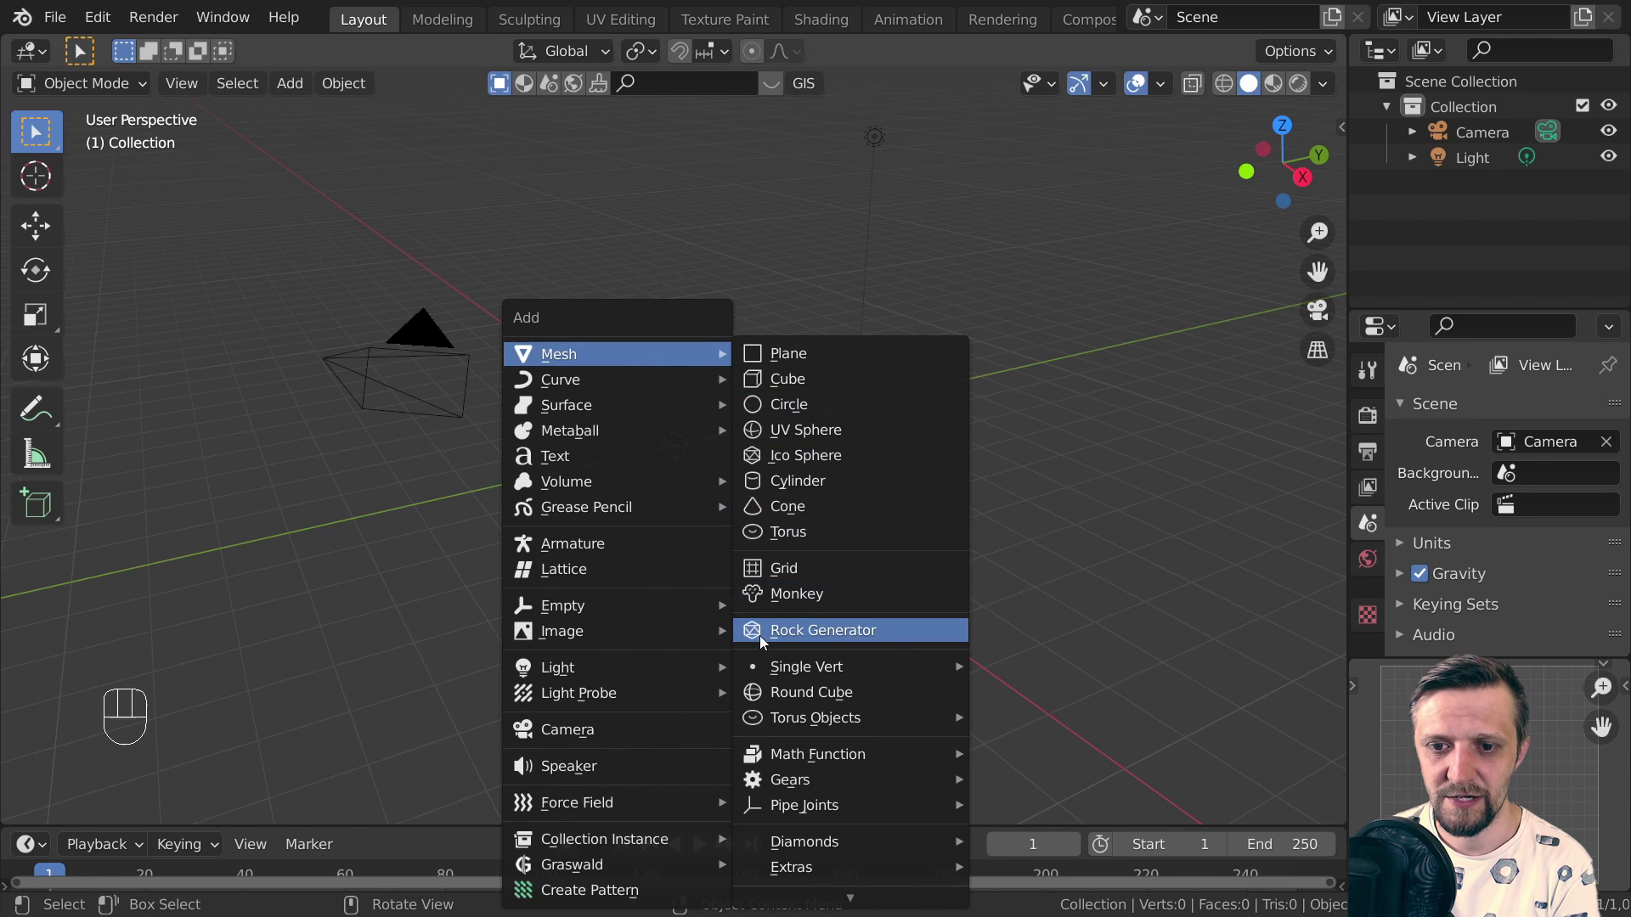
click(895, 630)
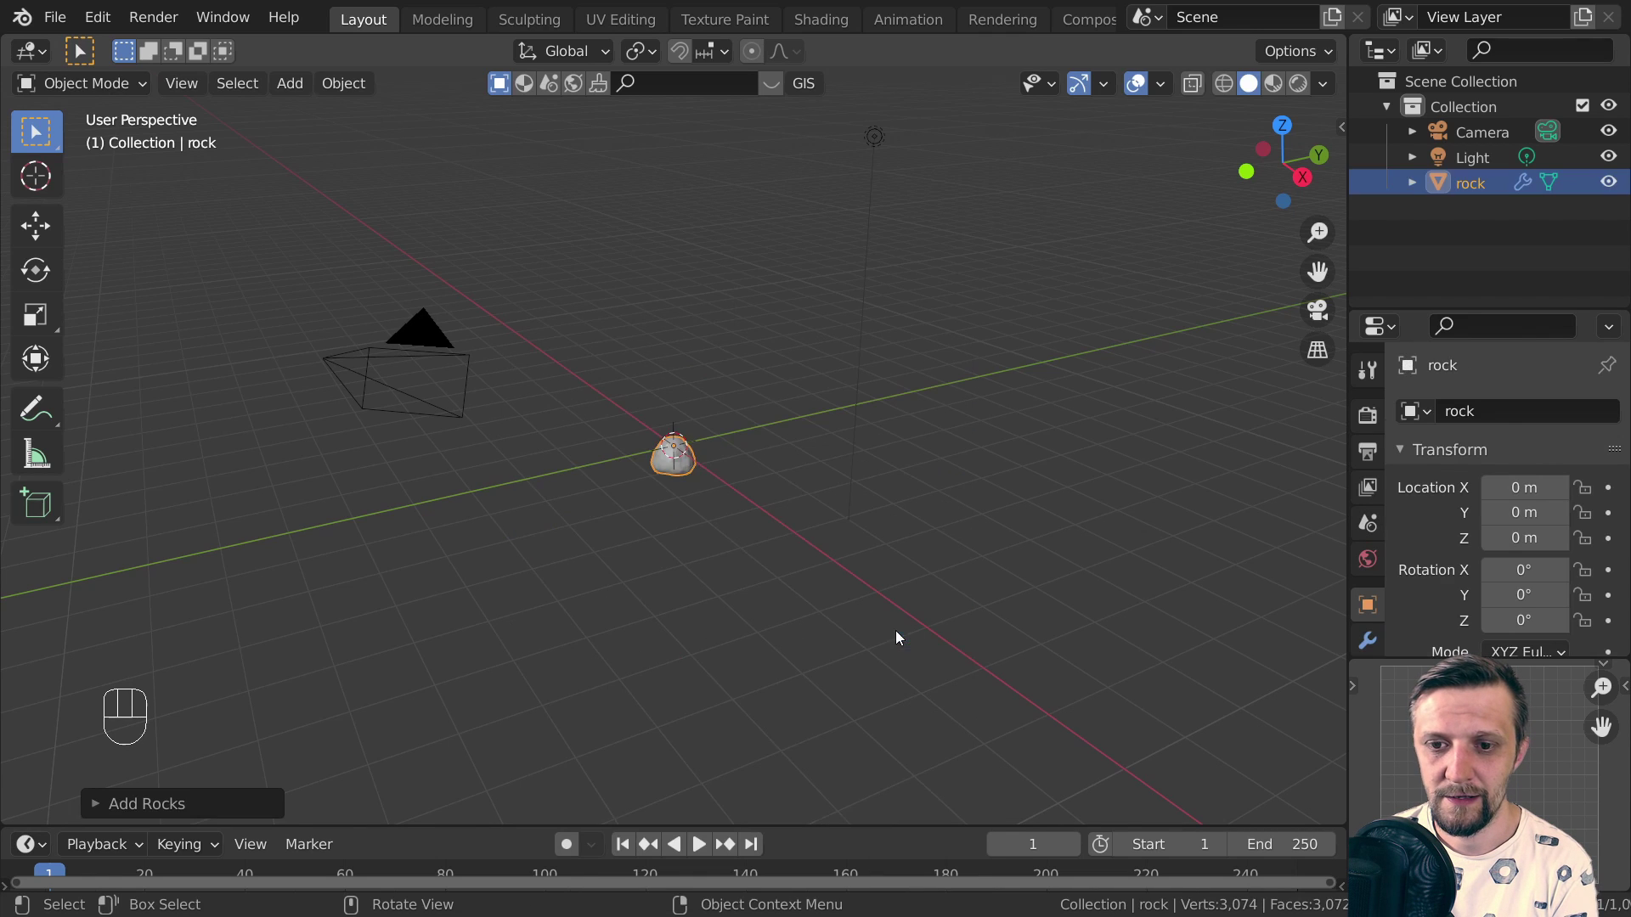
scroll(679, 482, up, 8)
mouse_move(680, 483)
middle_down()
mouse_move(695, 447)
mouse_move(668, 487)
middle_up()
scroll(668, 487, down, 7)
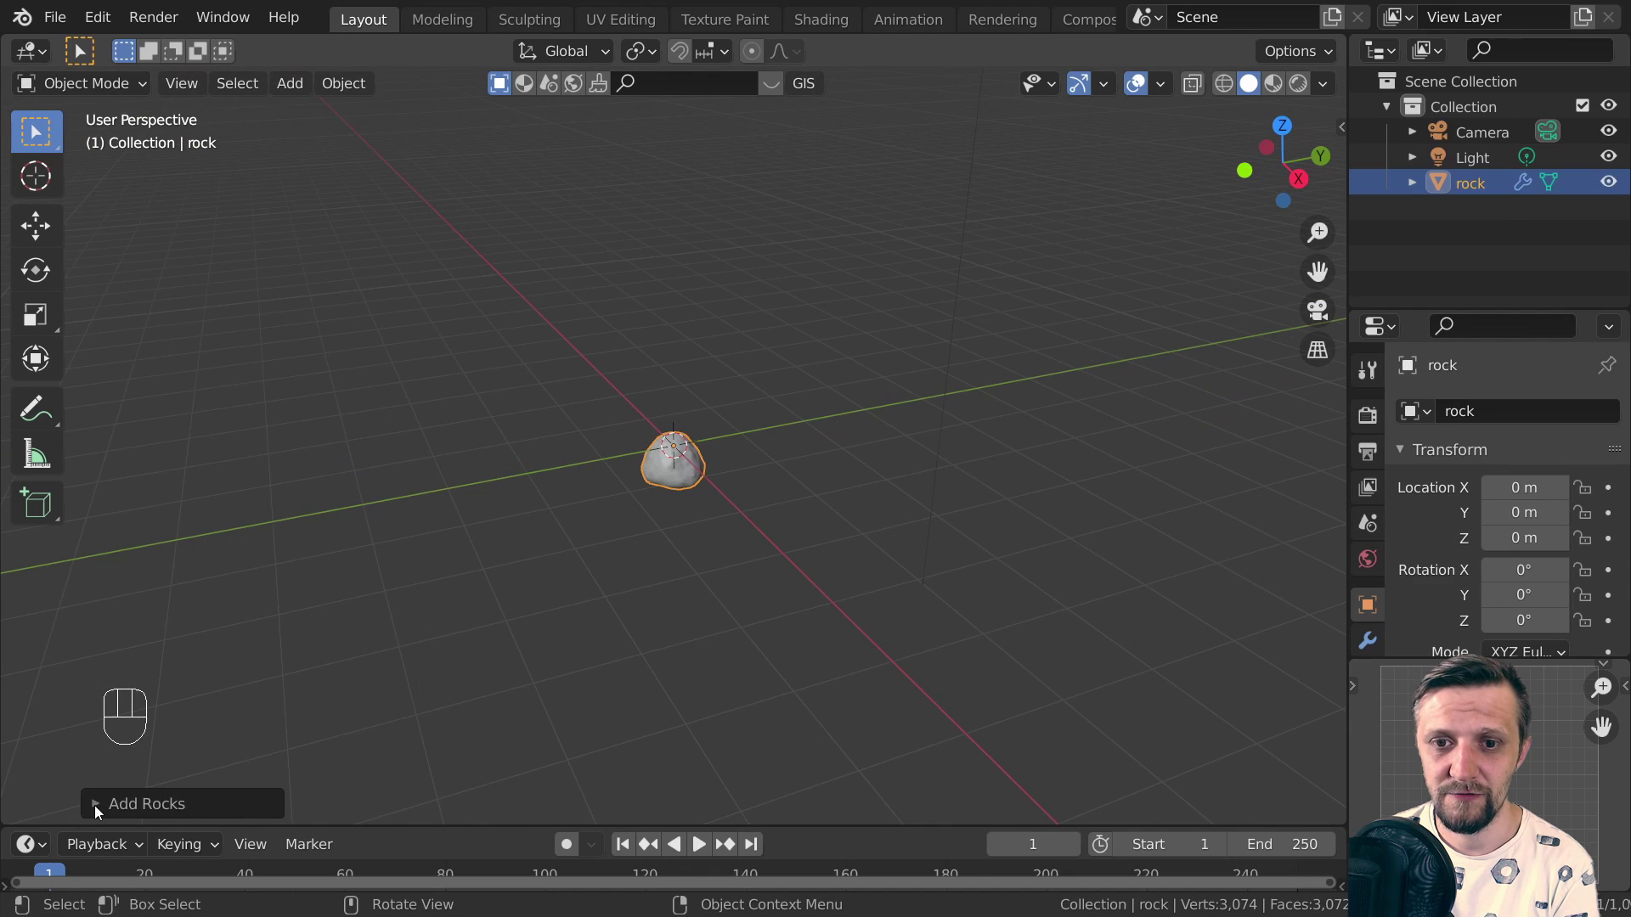
Expand the Add Rocks settings, try 3 rocks, and return the number of rocks to 1
click(95, 804)
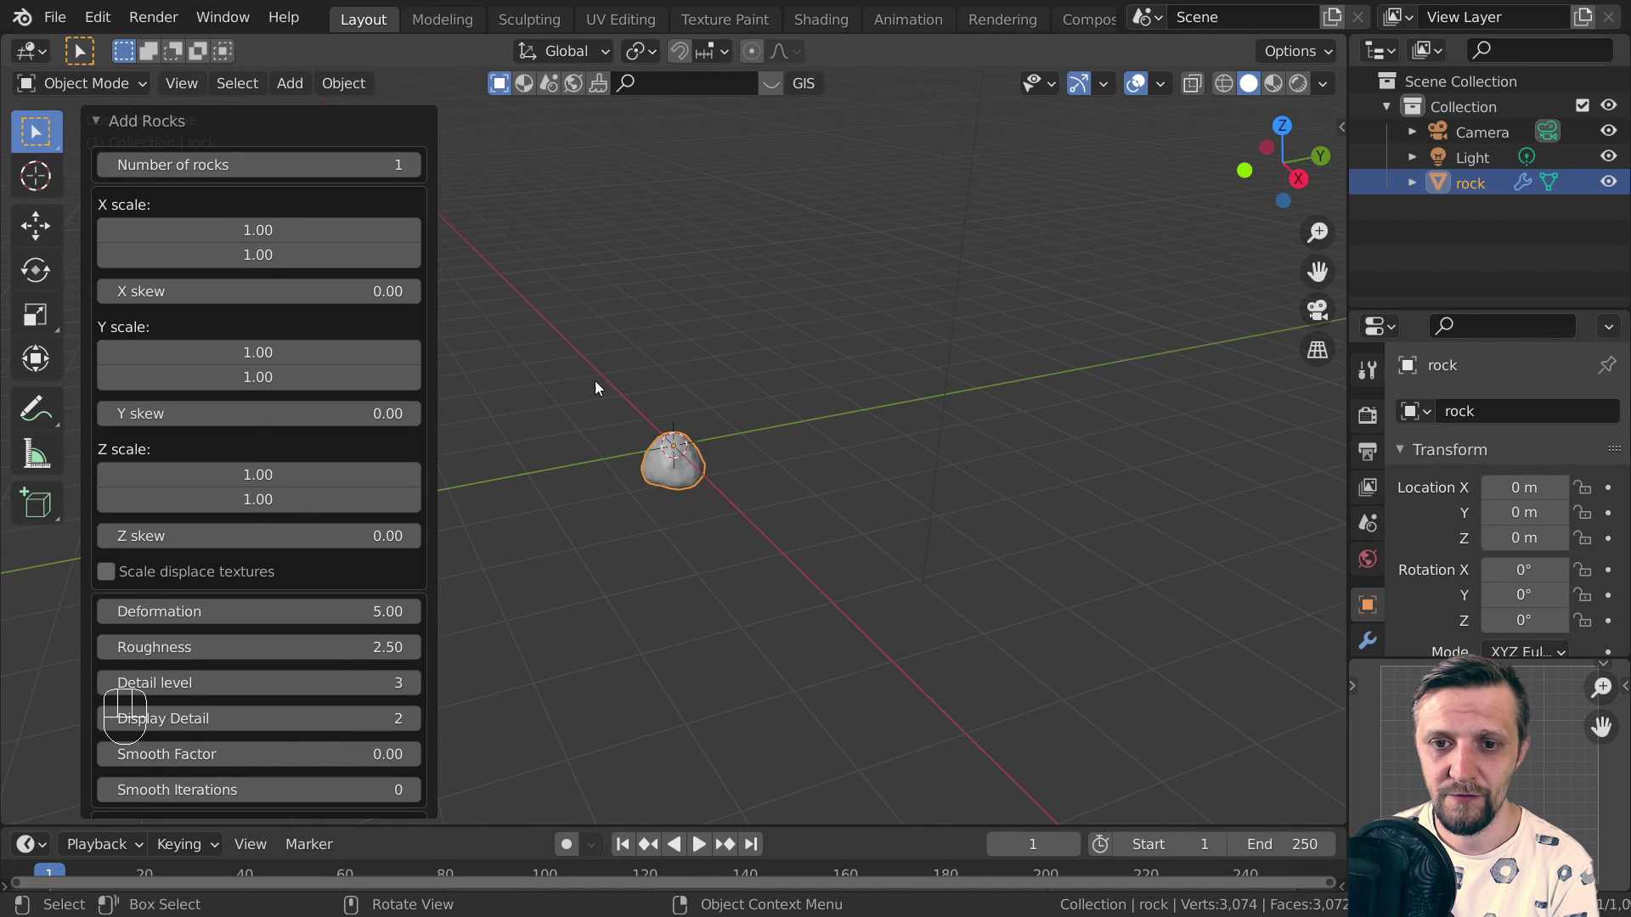
click(412, 164)
click(412, 164)
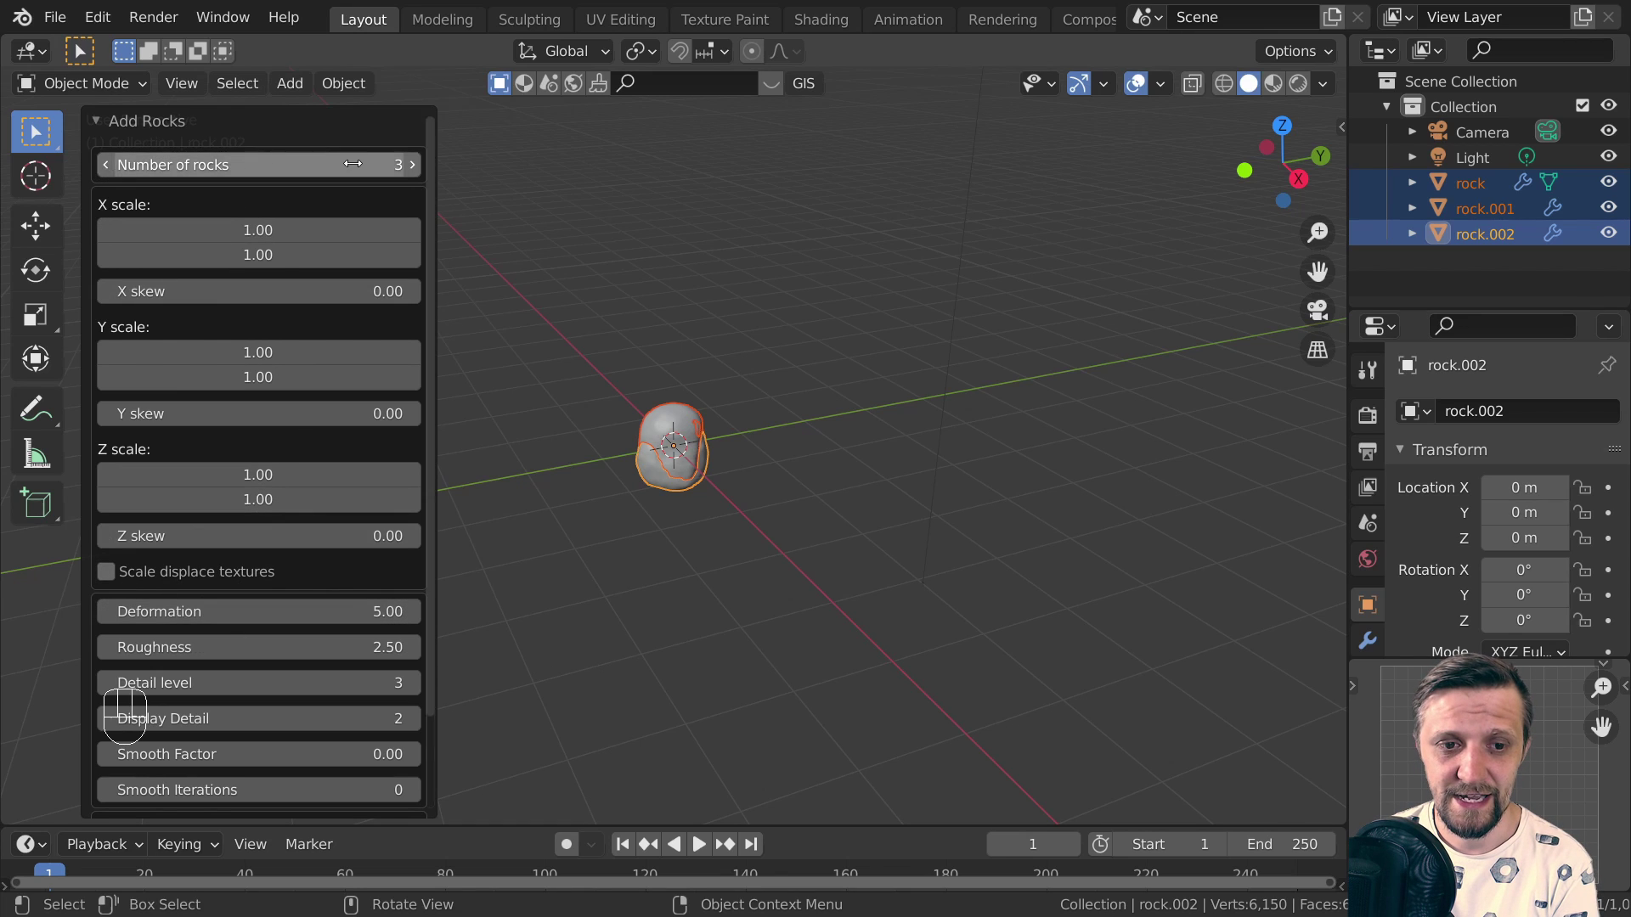
drag(259, 164, 105, 164)
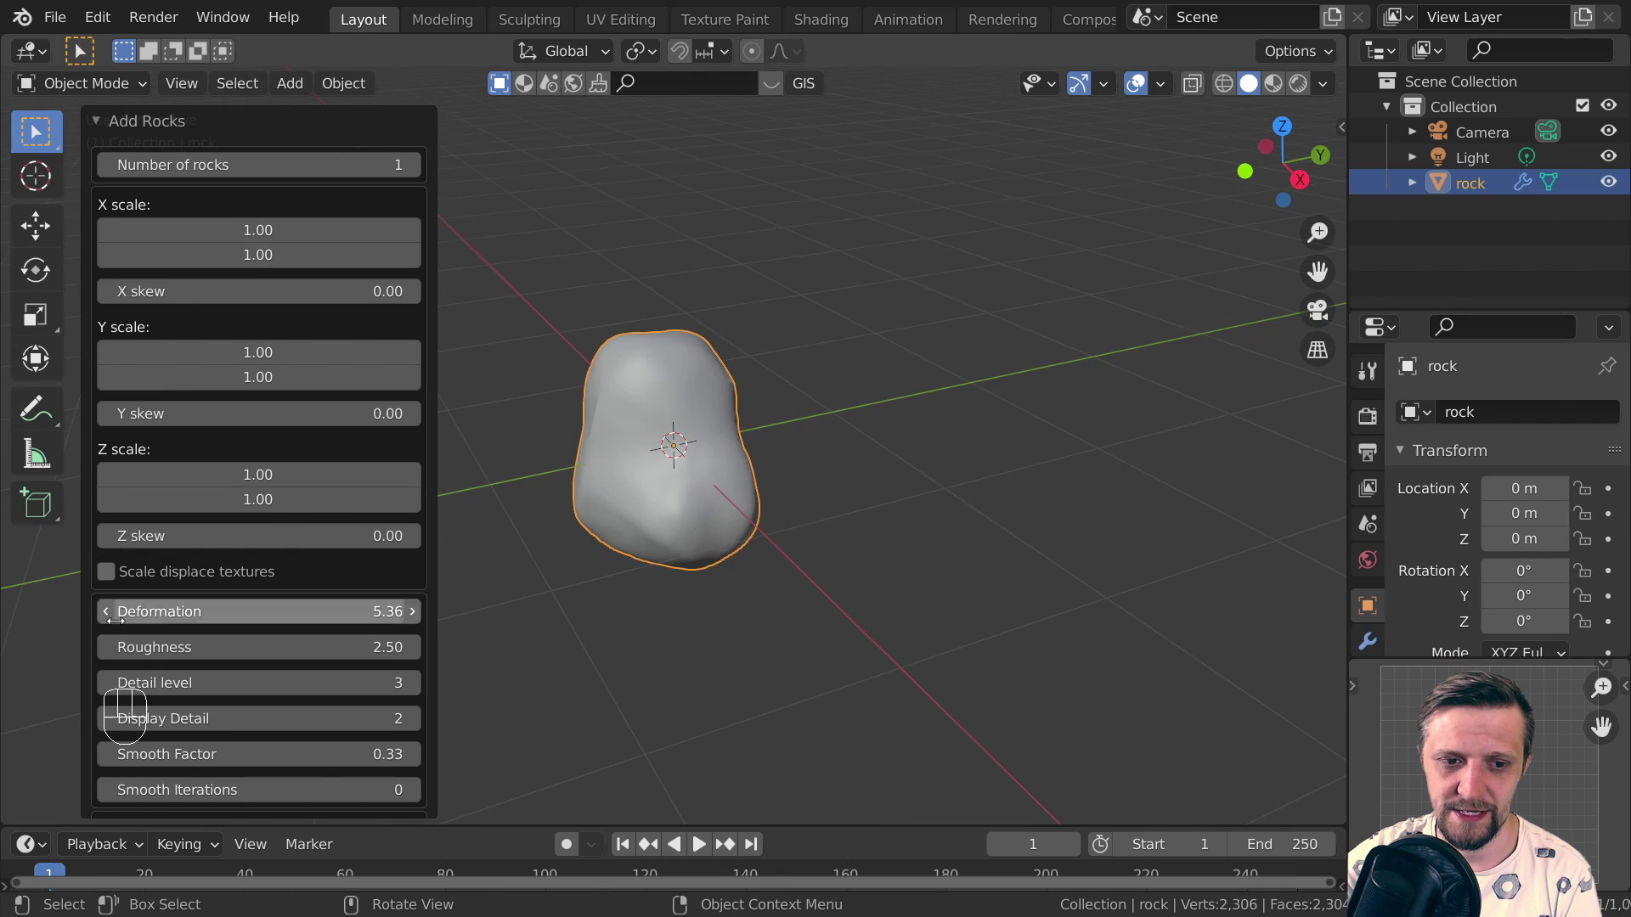
Set the rock's Smooth Iterations to 3
scroll(211, 746, down, 2)
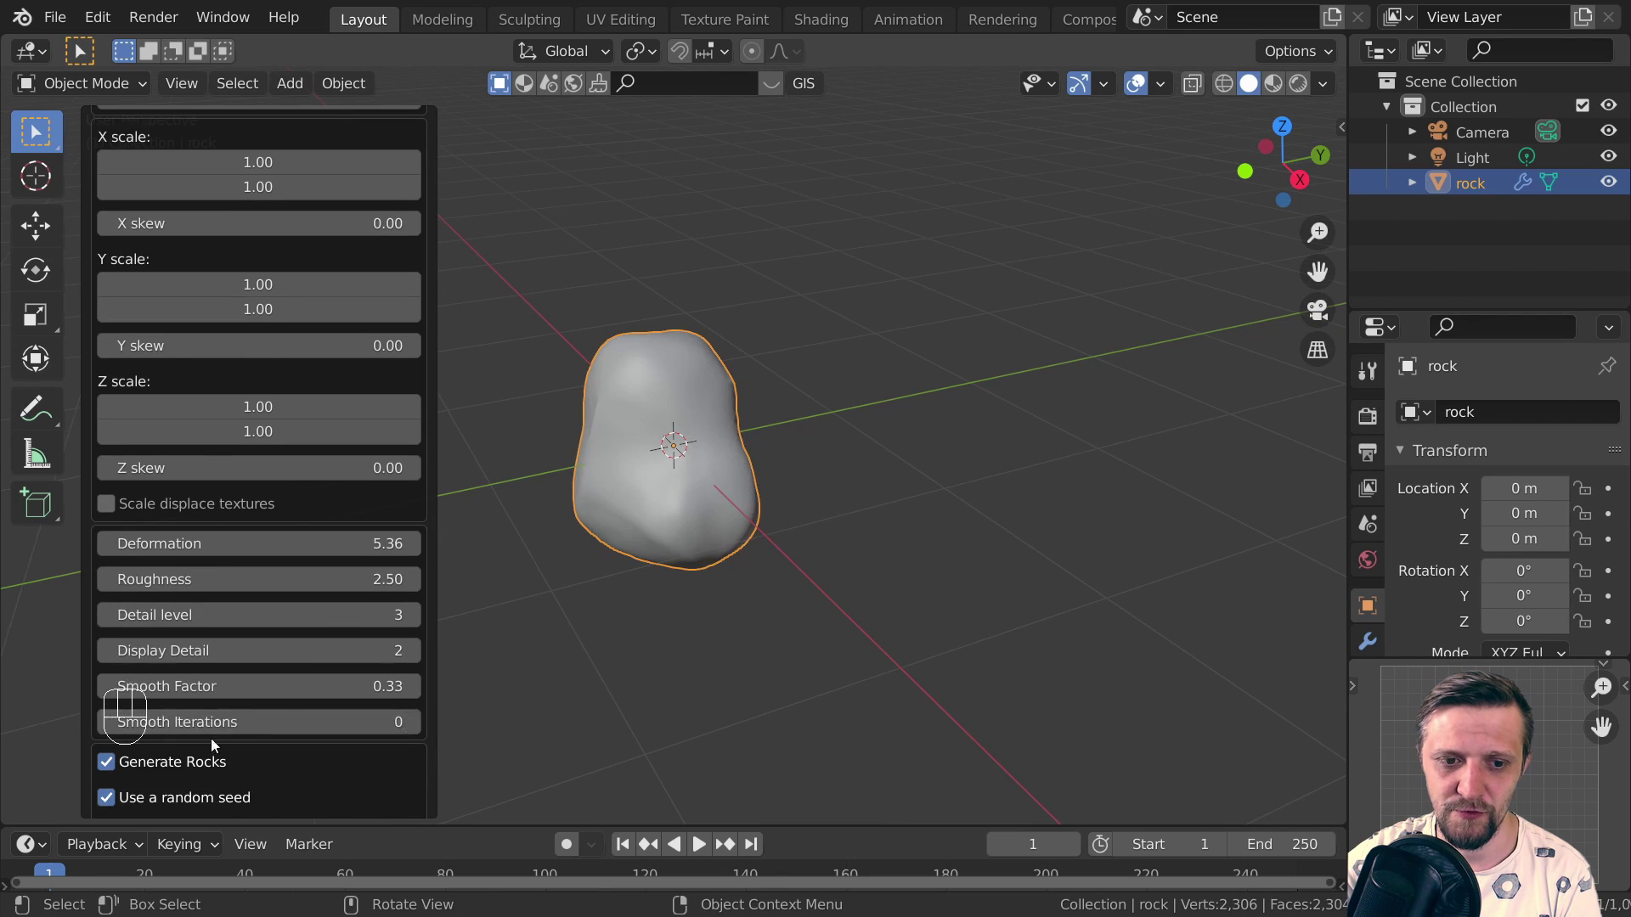
click(415, 722)
click(415, 722)
click(414, 723)
scroll(228, 681, down, 1)
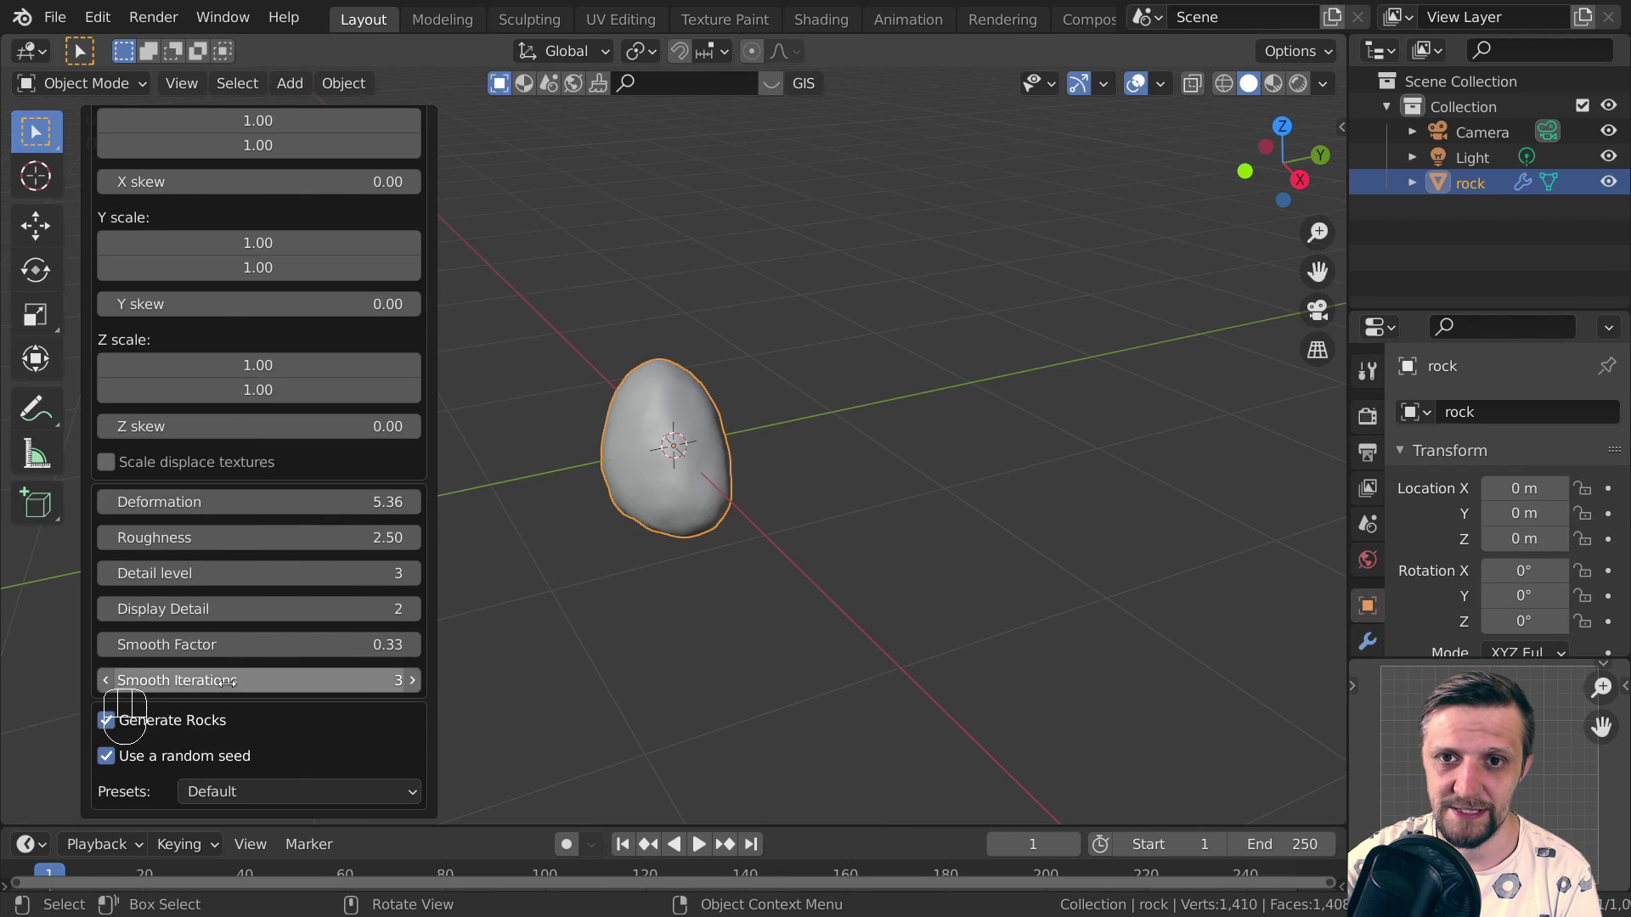
Try user seed 4 for the rock in place of the random seed, and re-enable the random seed
click(107, 756)
click(411, 793)
click(411, 792)
click(411, 792)
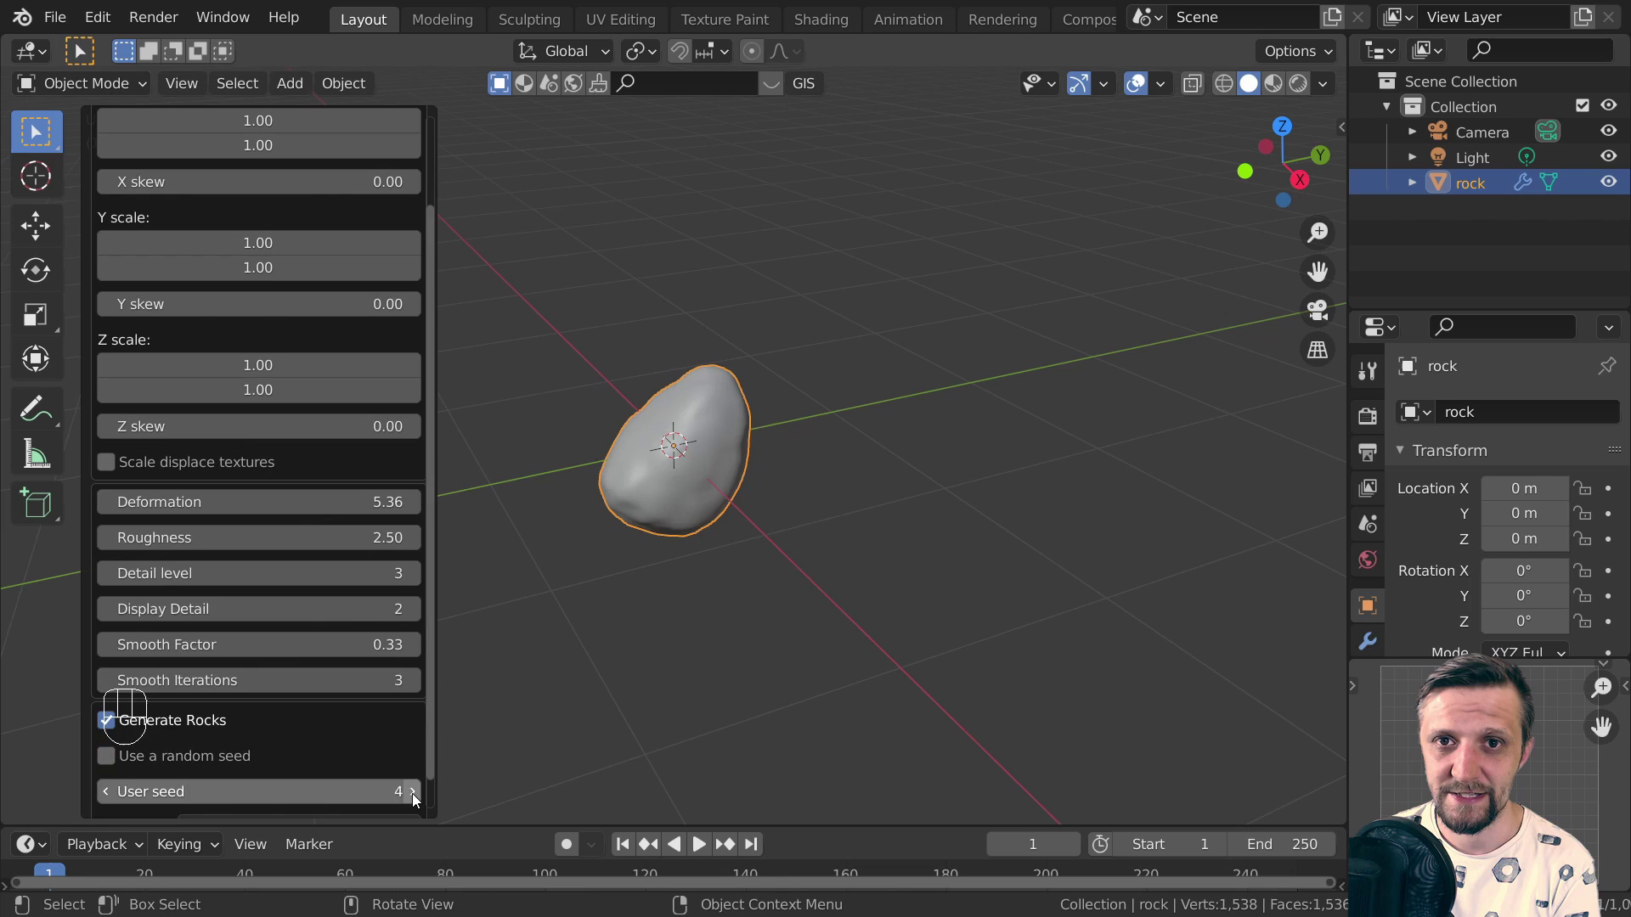
click(111, 756)
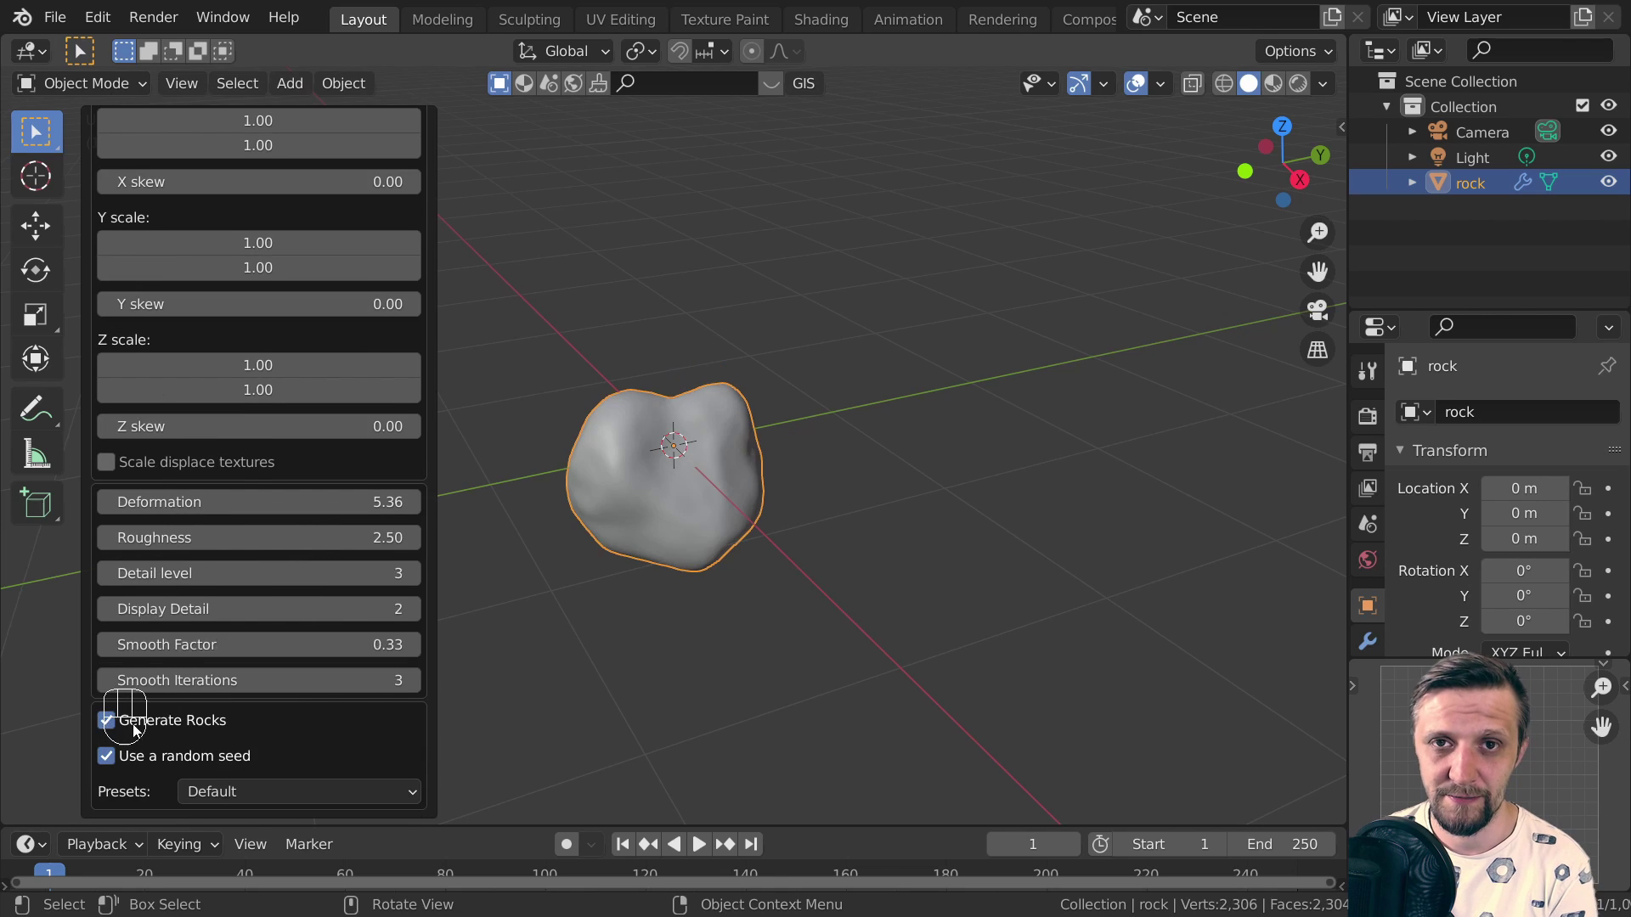
Try the Ice and Asteroid presets on the rock in turn, viewing each shape from several angles
click(311, 791)
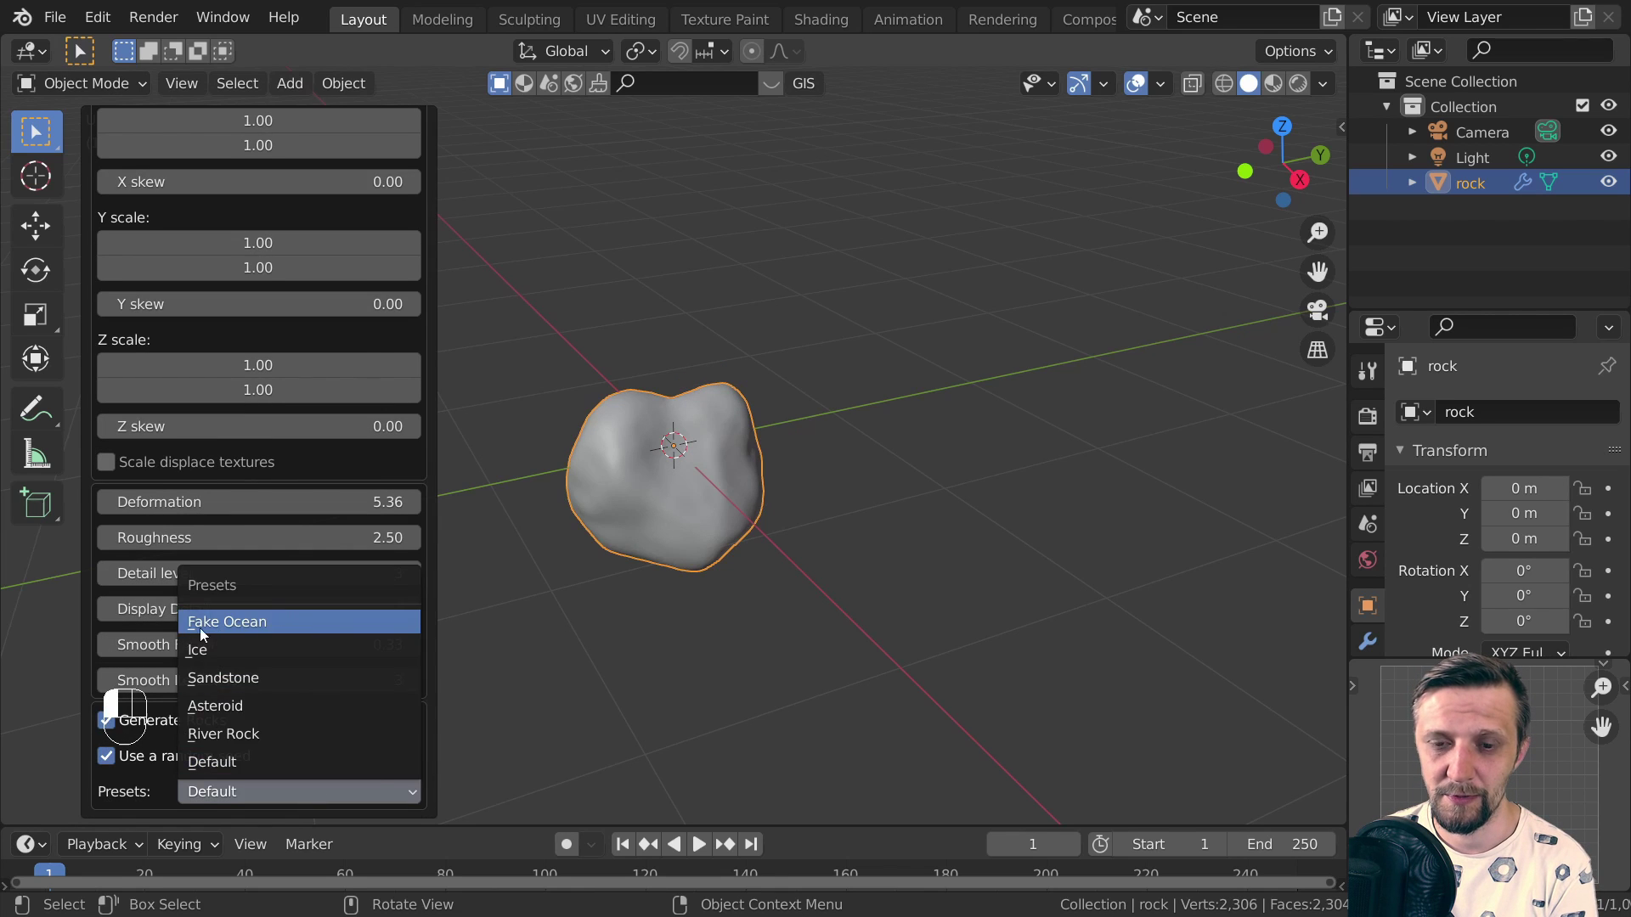
click(200, 627)
scroll(817, 446, down, 7)
middle_drag(679, 594, 509, 737)
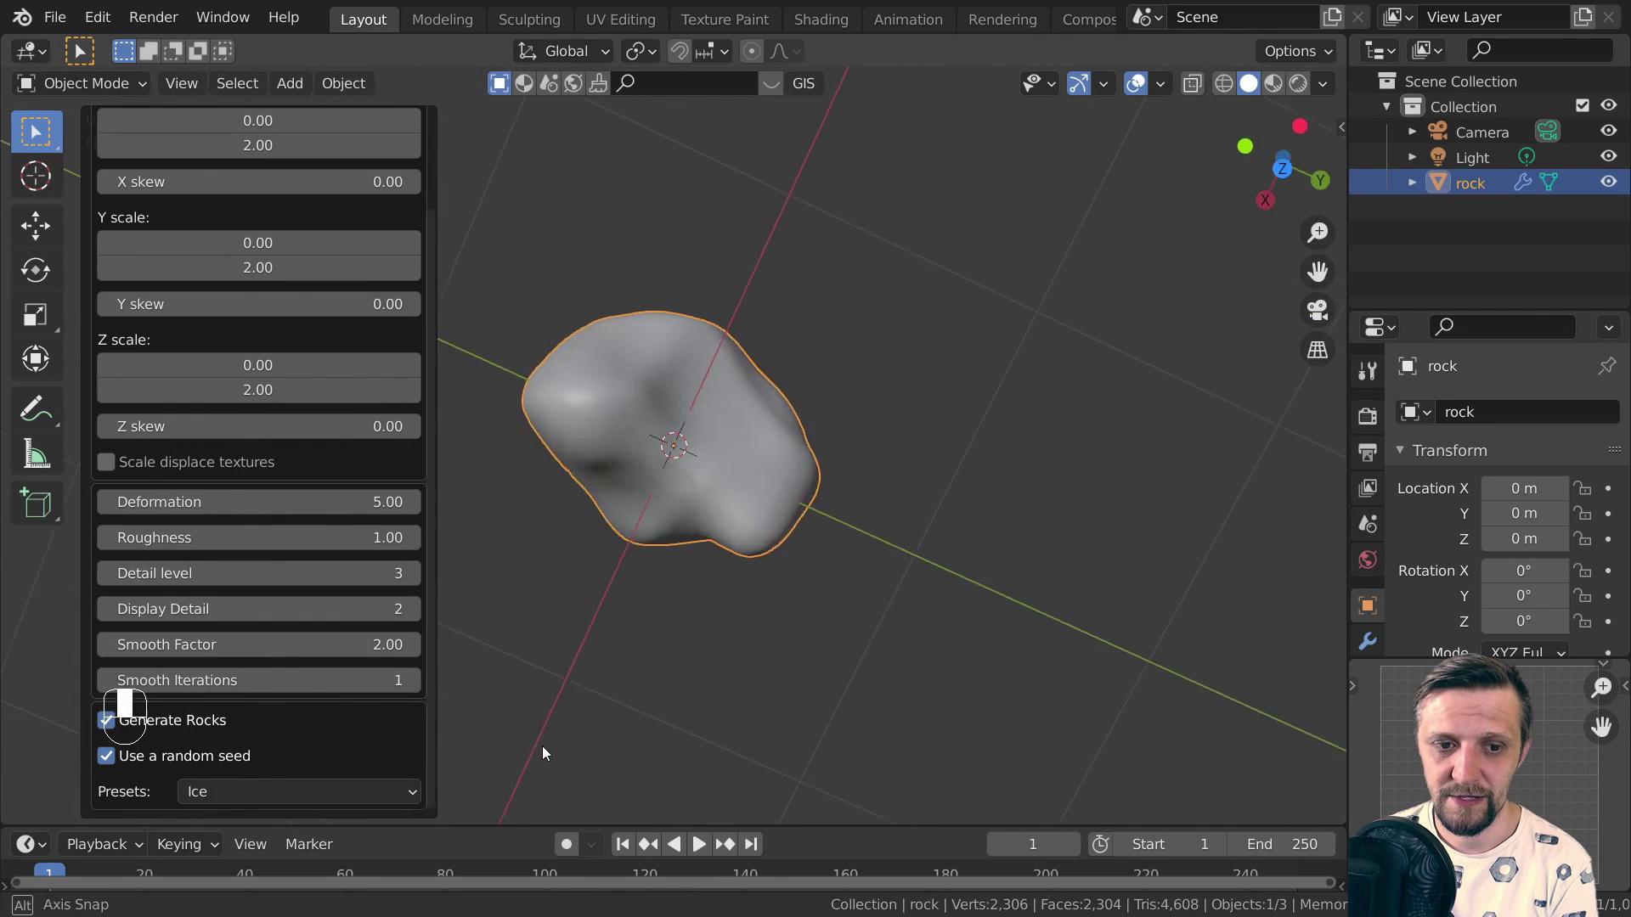
click(255, 792)
click(227, 710)
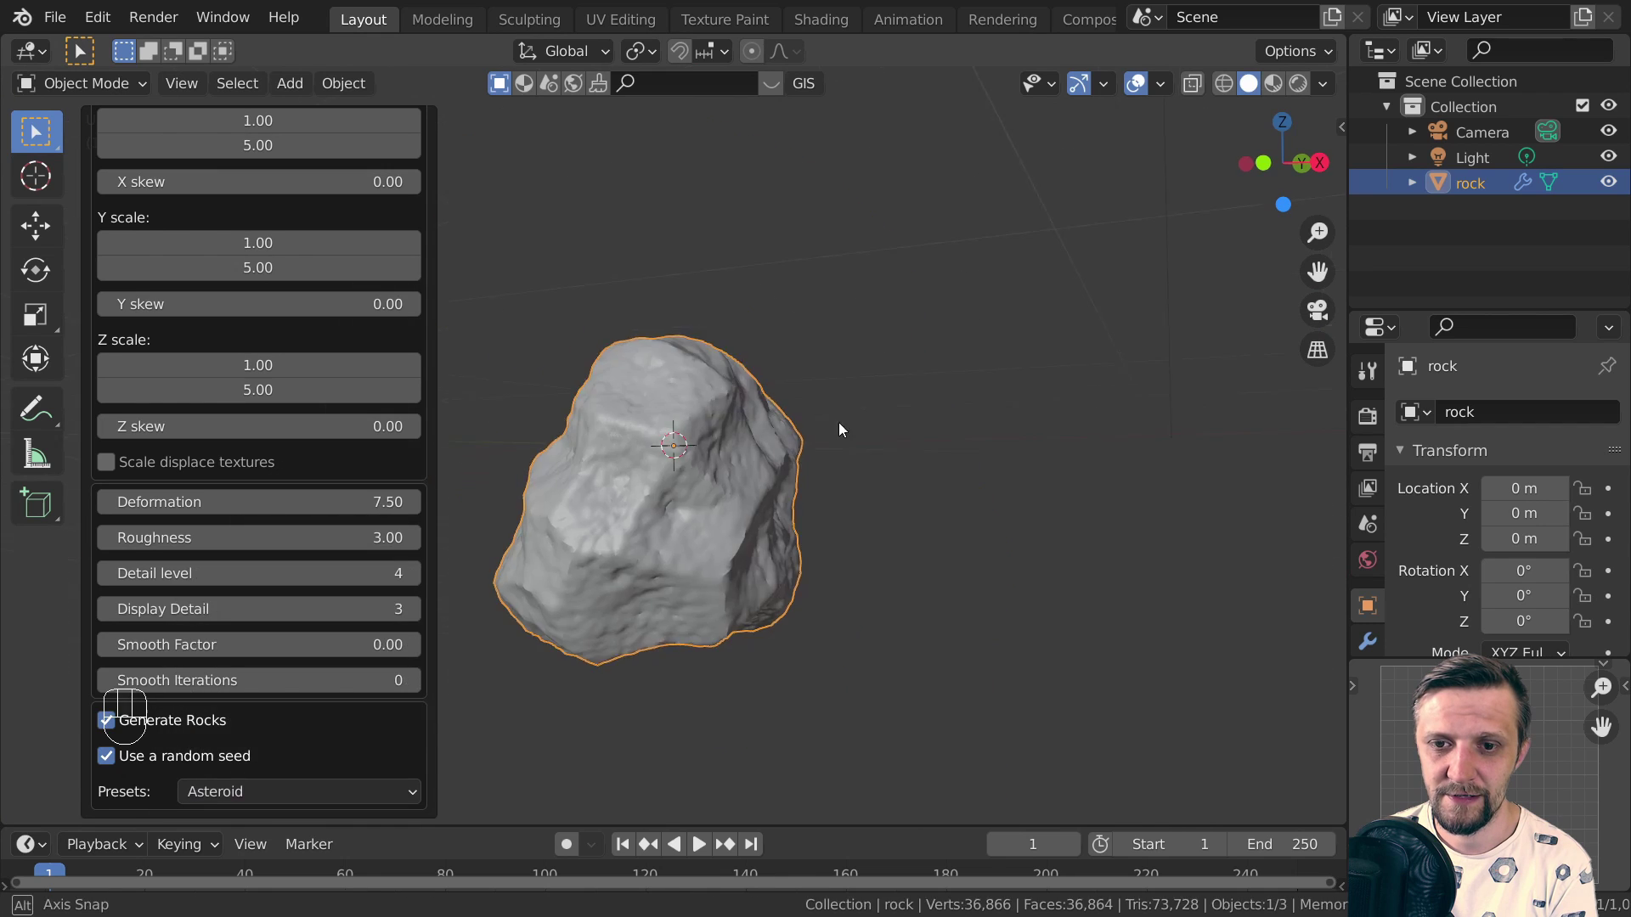
middle_drag(838, 429, 509, 730)
Try the River Rock preset on the rock and return to the Default preset
click(309, 790)
click(282, 734)
click(280, 792)
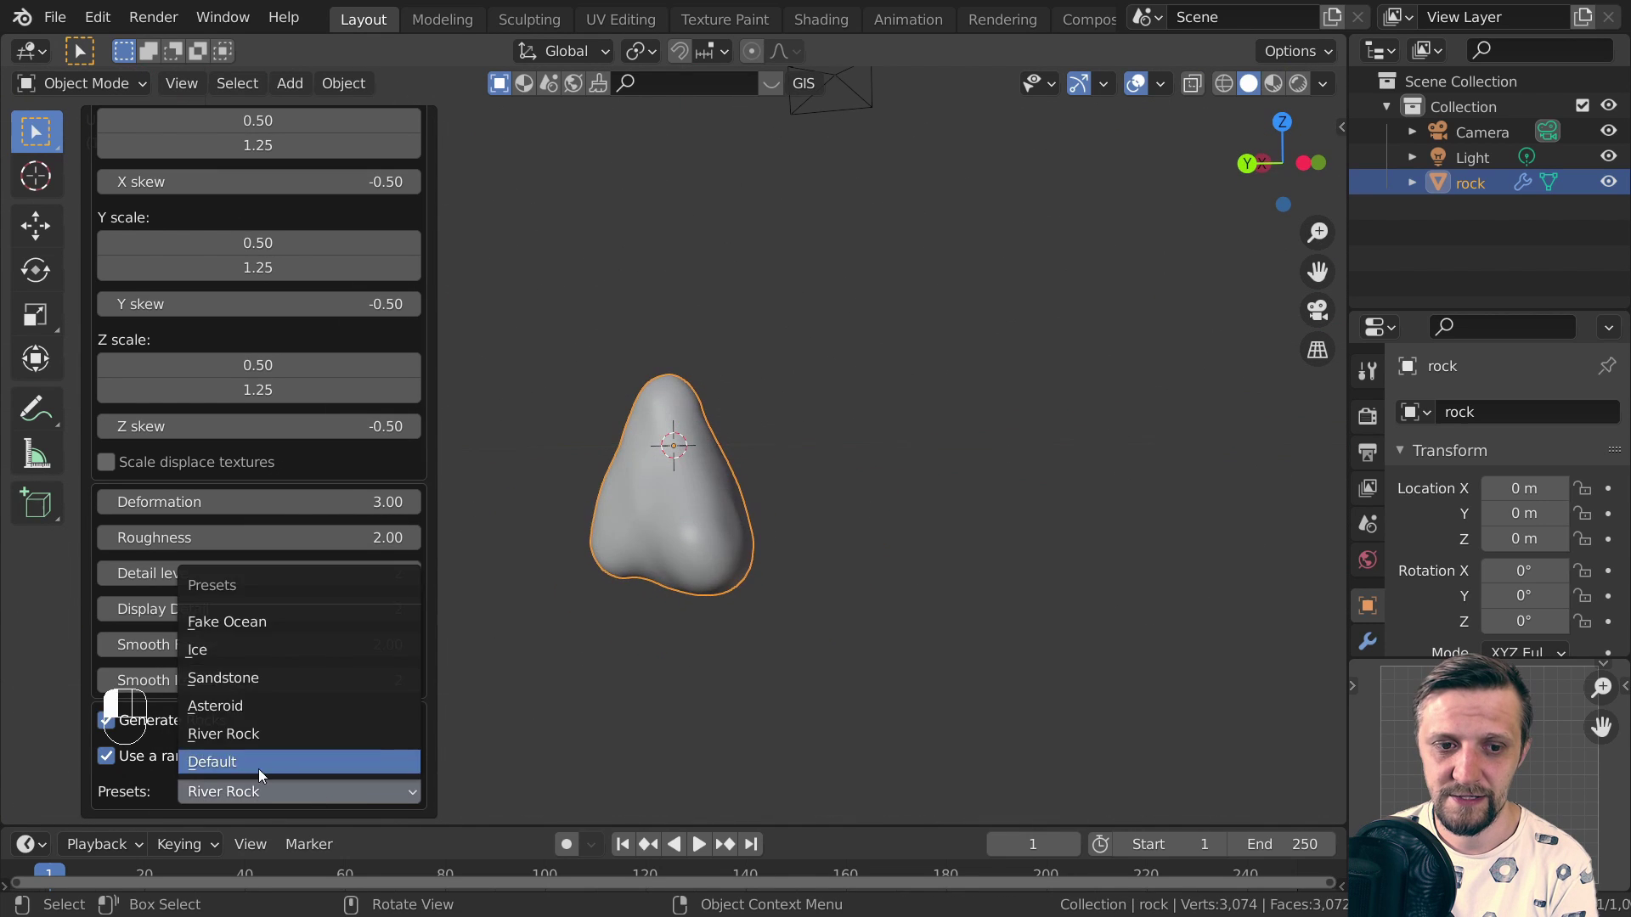
click(259, 769)
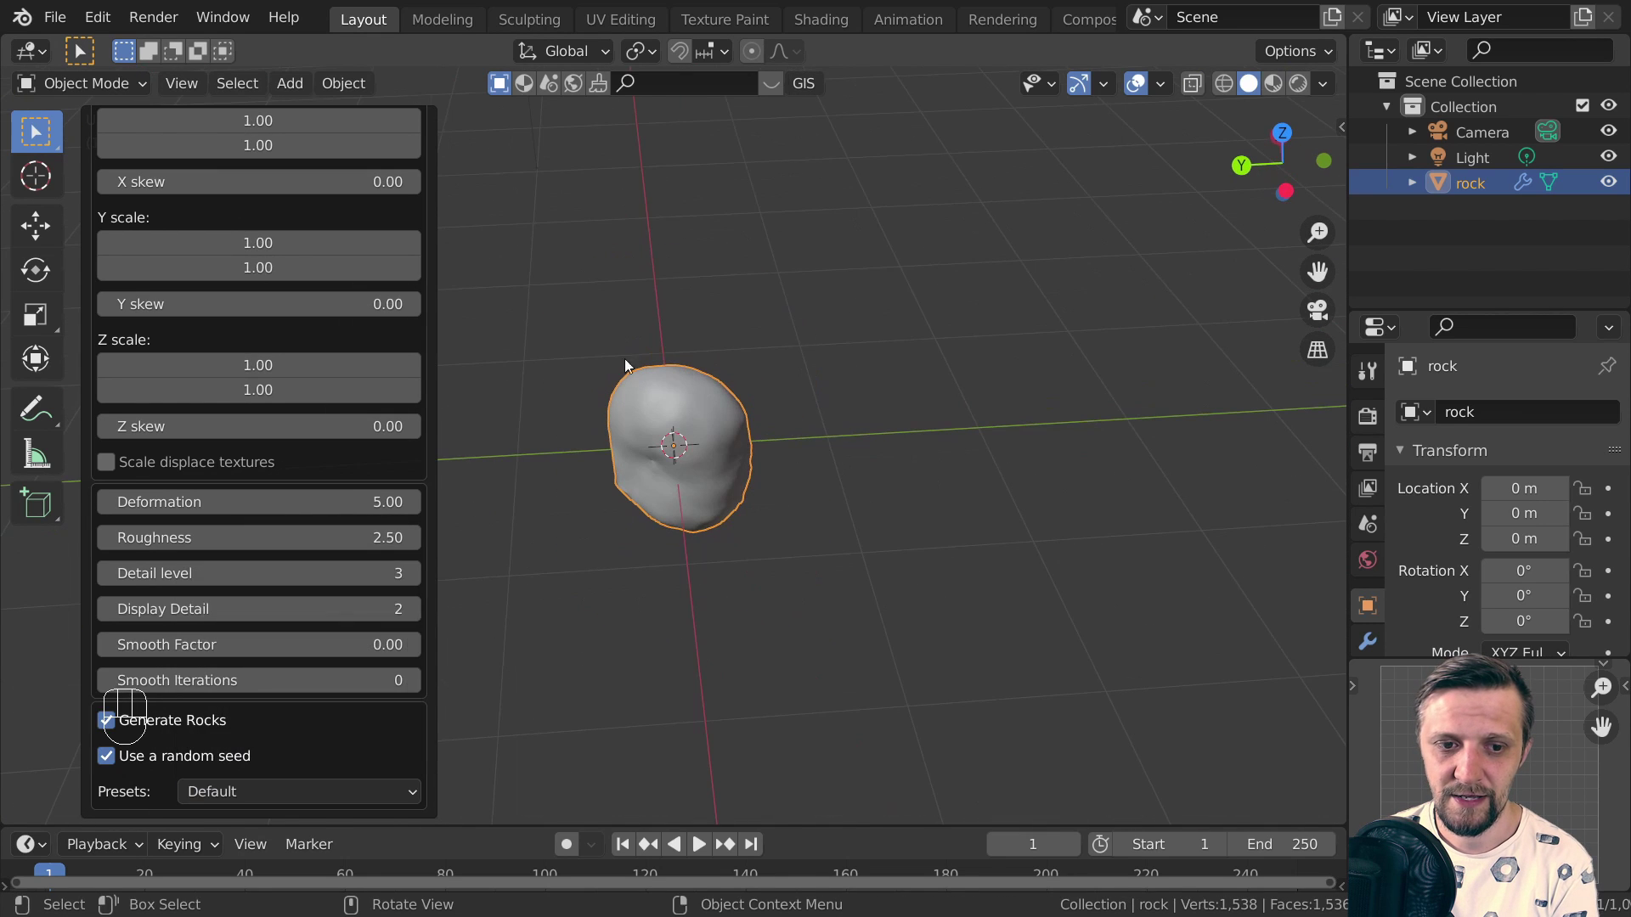
Apply the Sandstone preset to the rock and examine its surface up close from several angles
click(297, 792)
click(272, 790)
click(253, 790)
click(238, 678)
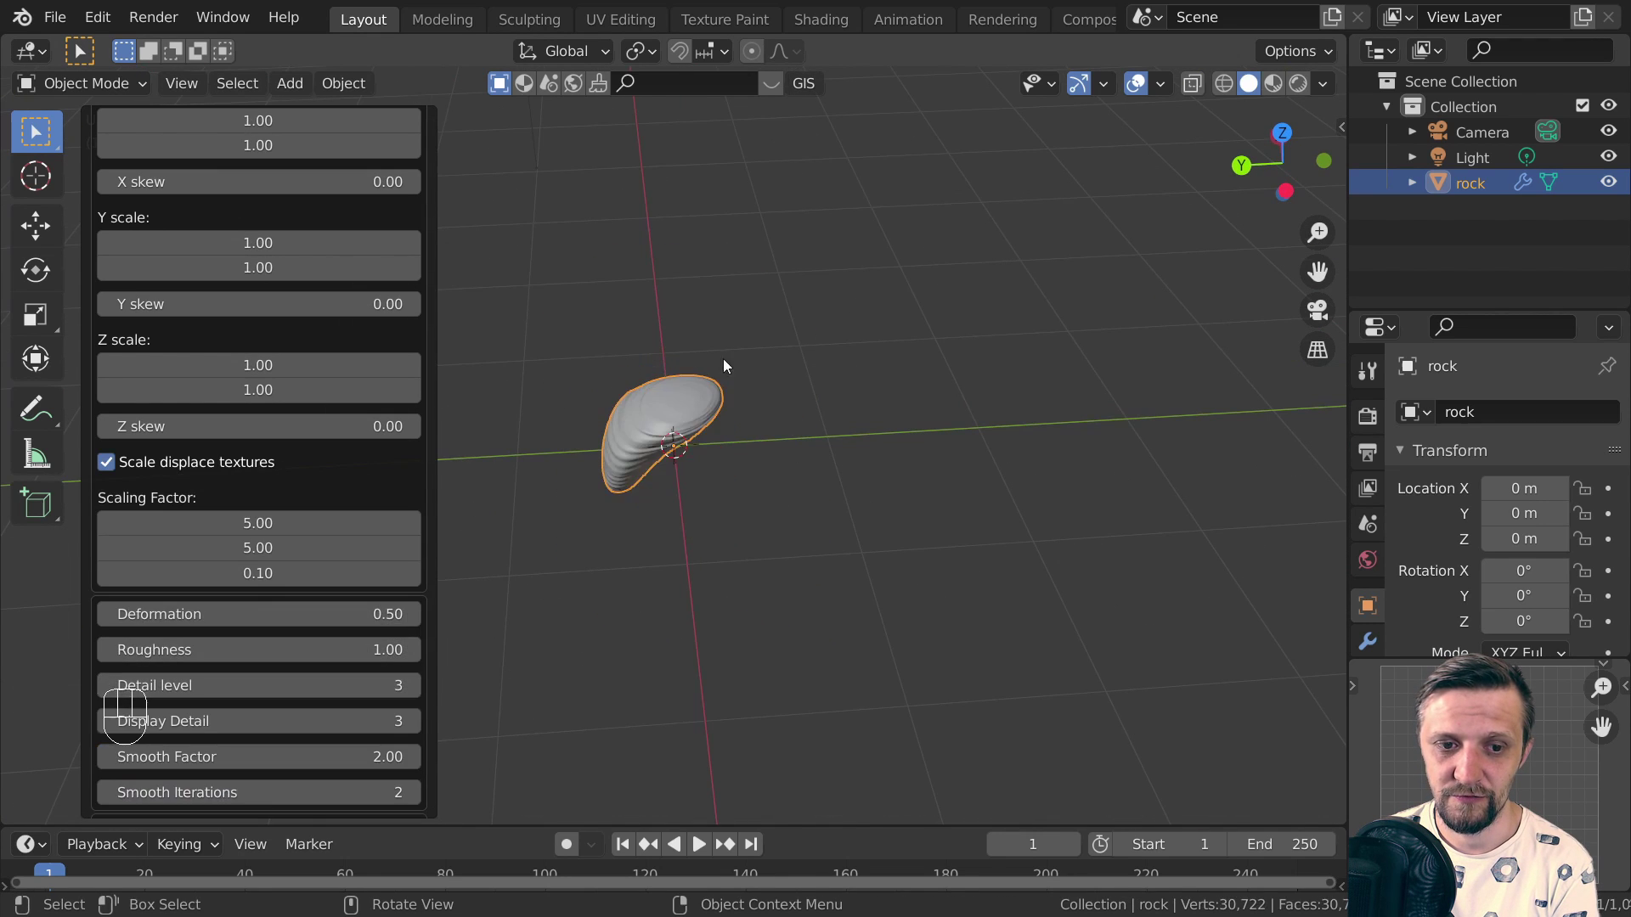
middle_drag(724, 366, 700, 305)
scroll(700, 400, up, 6)
scroll(700, 399, up, 2)
middle_drag(700, 399, 618, 257)
scroll(764, 348, down, 2)
middle_drag(781, 357, 807, 451)
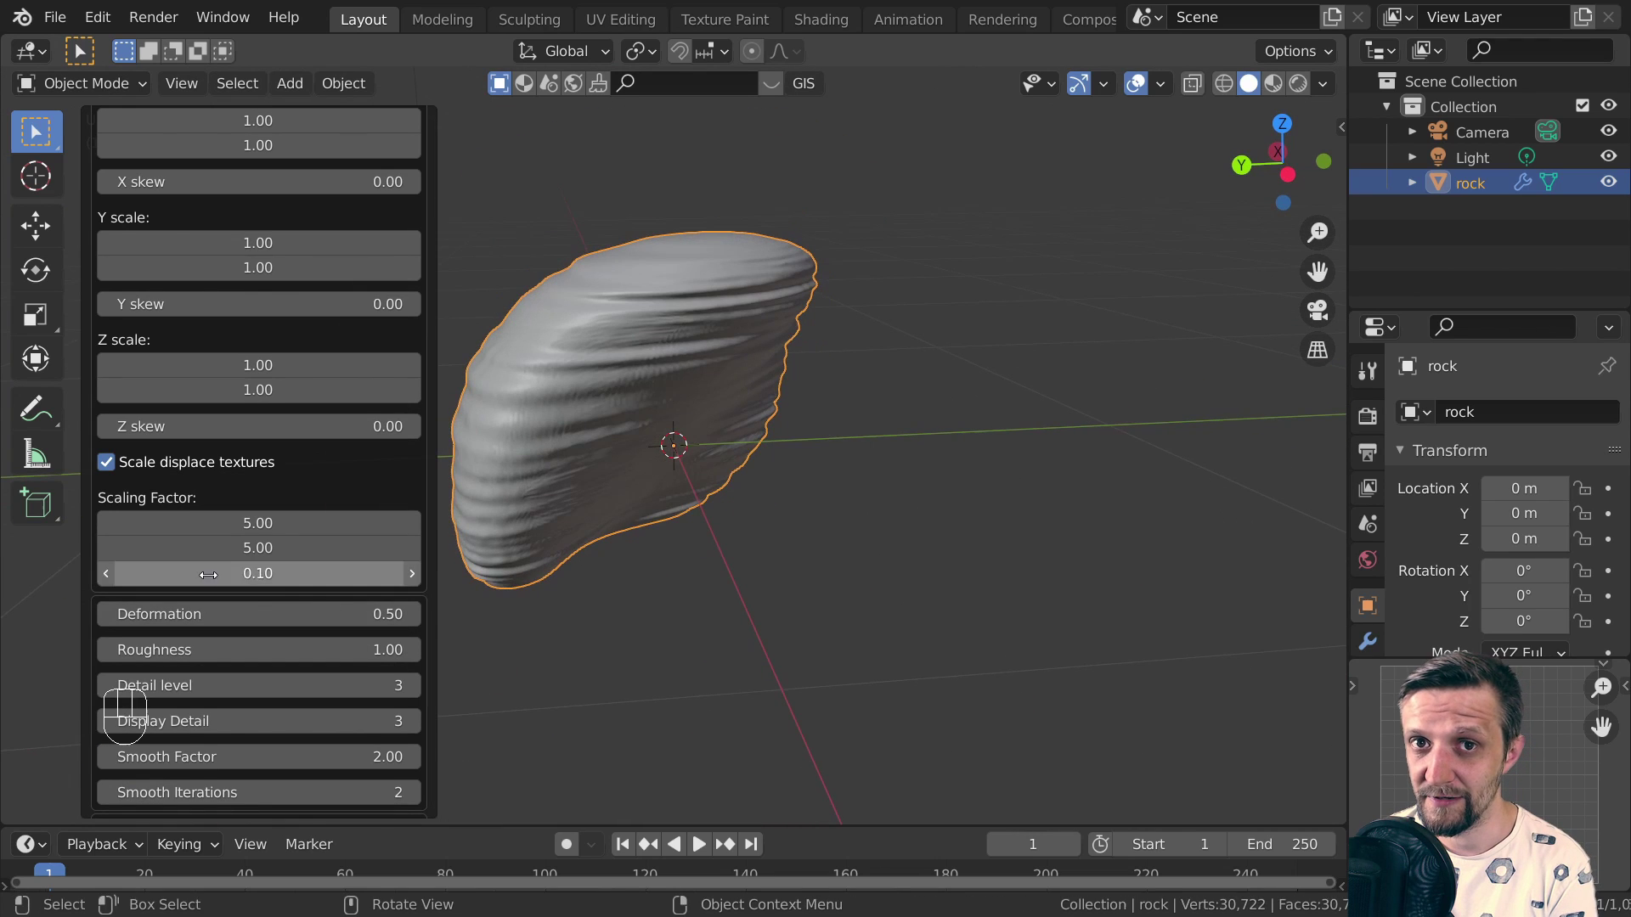
Undo the creation of the first rock and add a new one with the Rock Generator
key(ctrl+z)
key(ctrl+z)
key(ctrl+z)
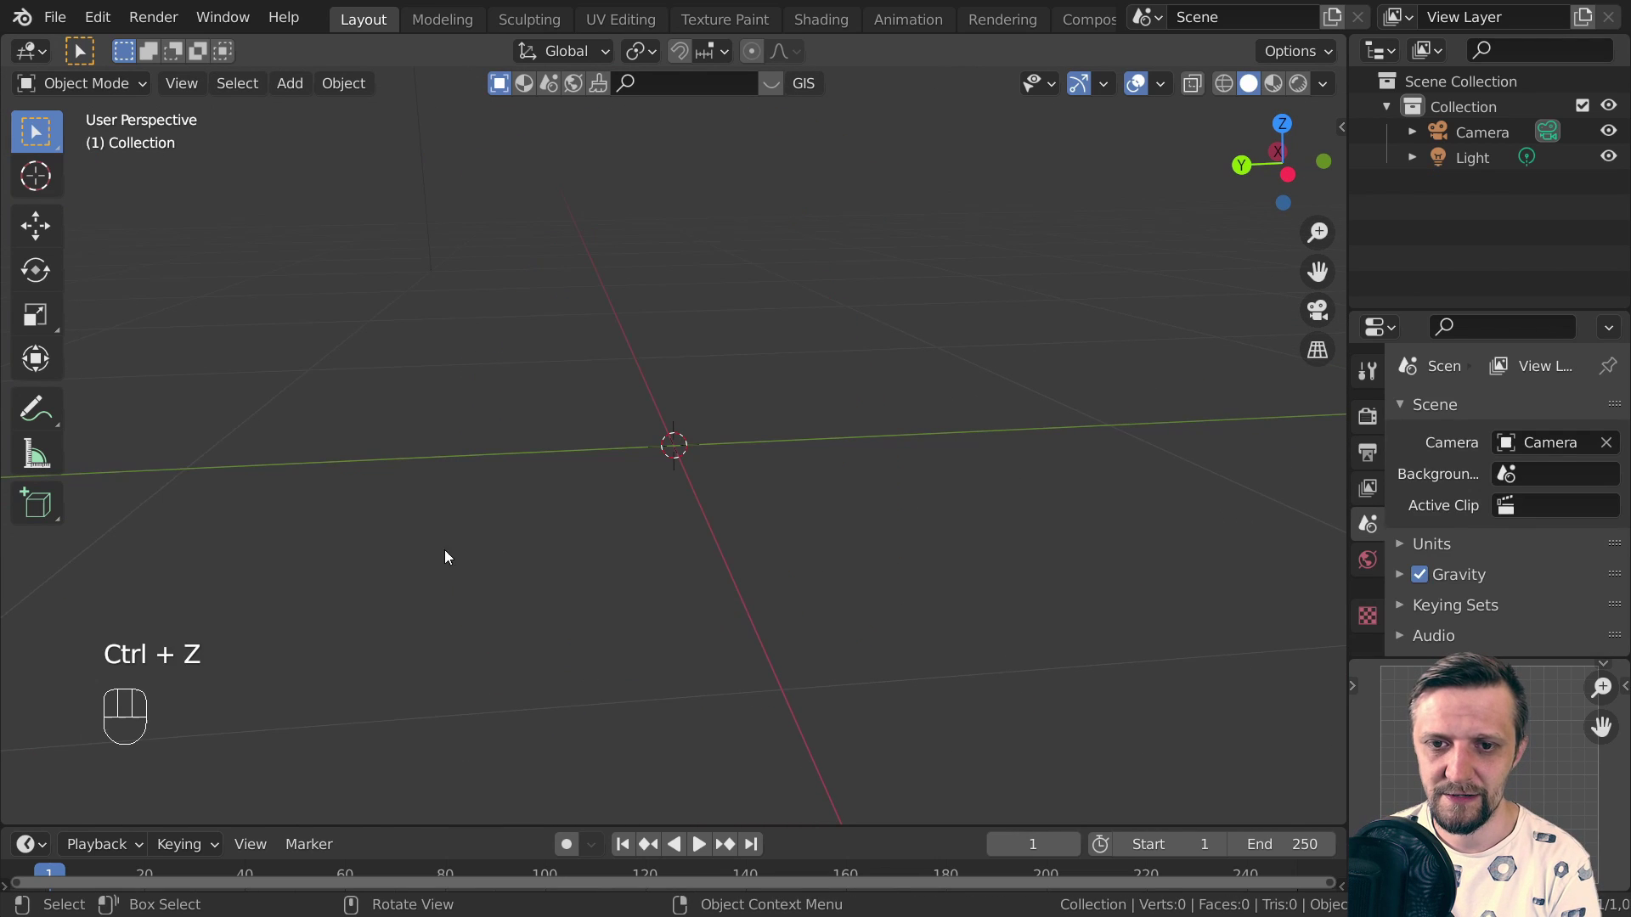
key(shift+a)
mouse_move(462, 352)
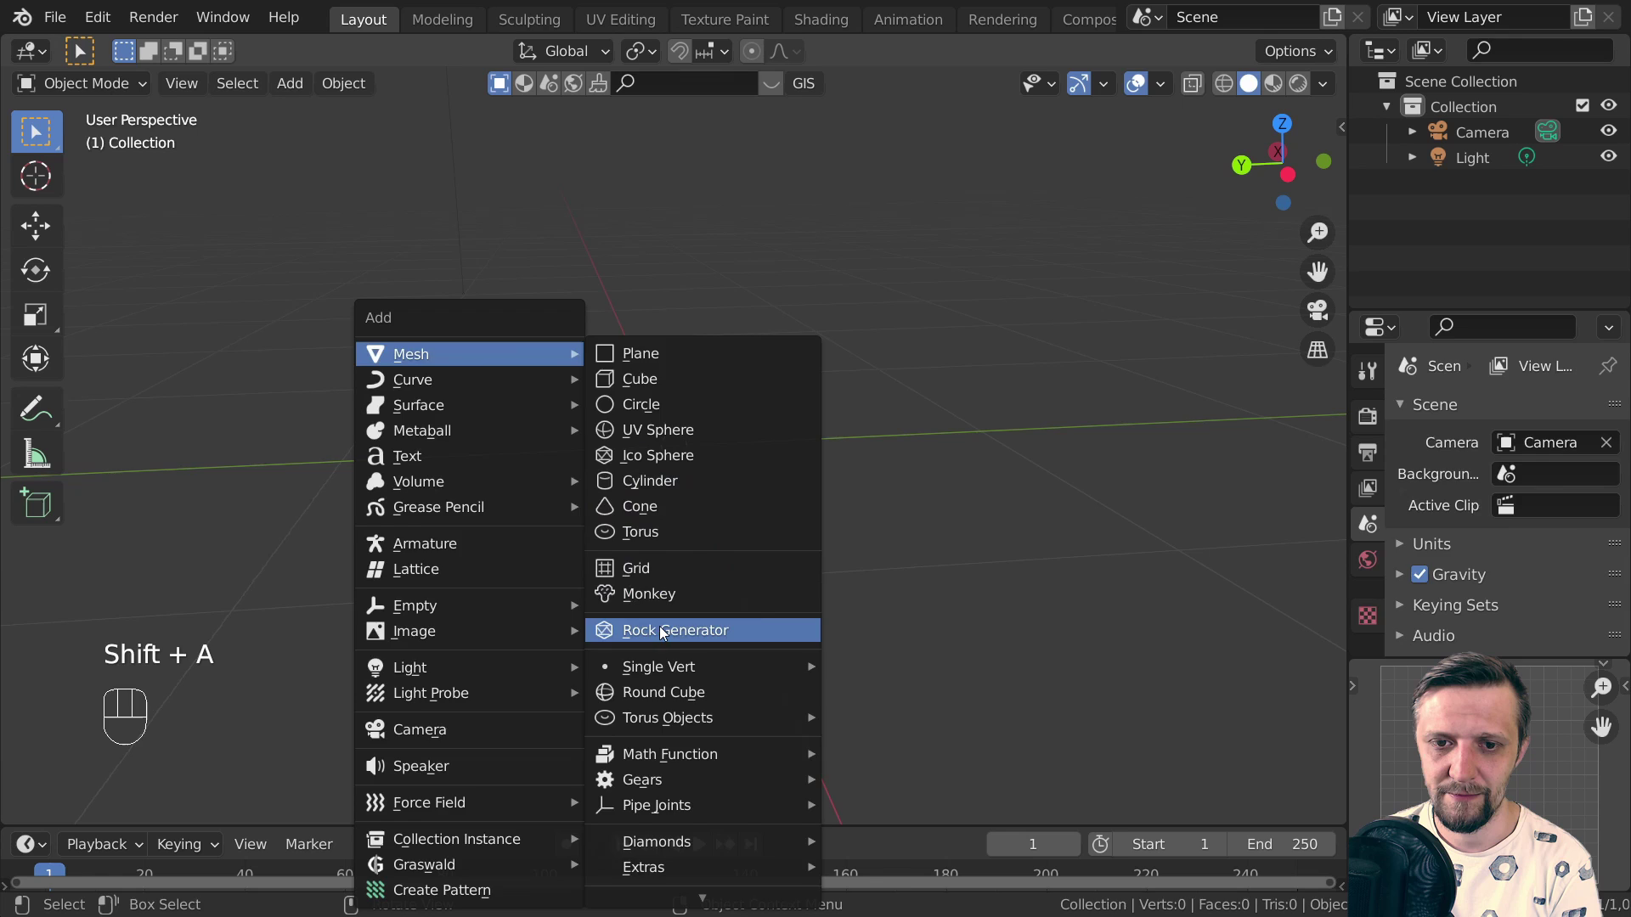
click(671, 629)
middle_drag(795, 493, 926, 404)
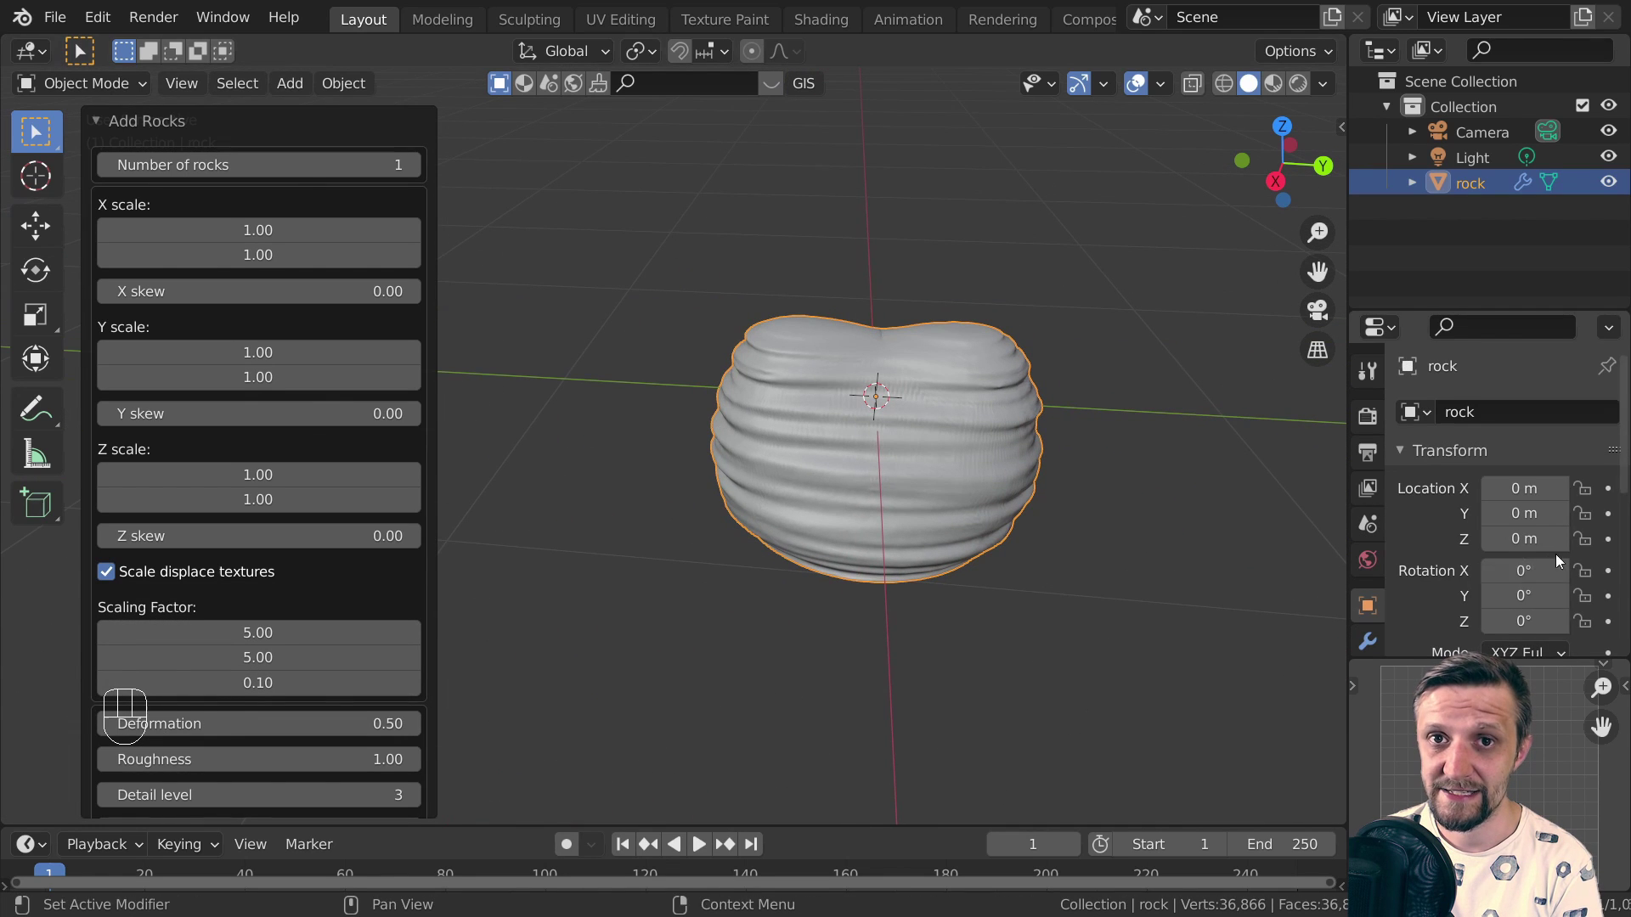
Show the new rock's modifier stack and collapse the settings of its modifiers
scroll(1393, 578, down, 5)
click(1367, 641)
scroll(1410, 429, up, 3)
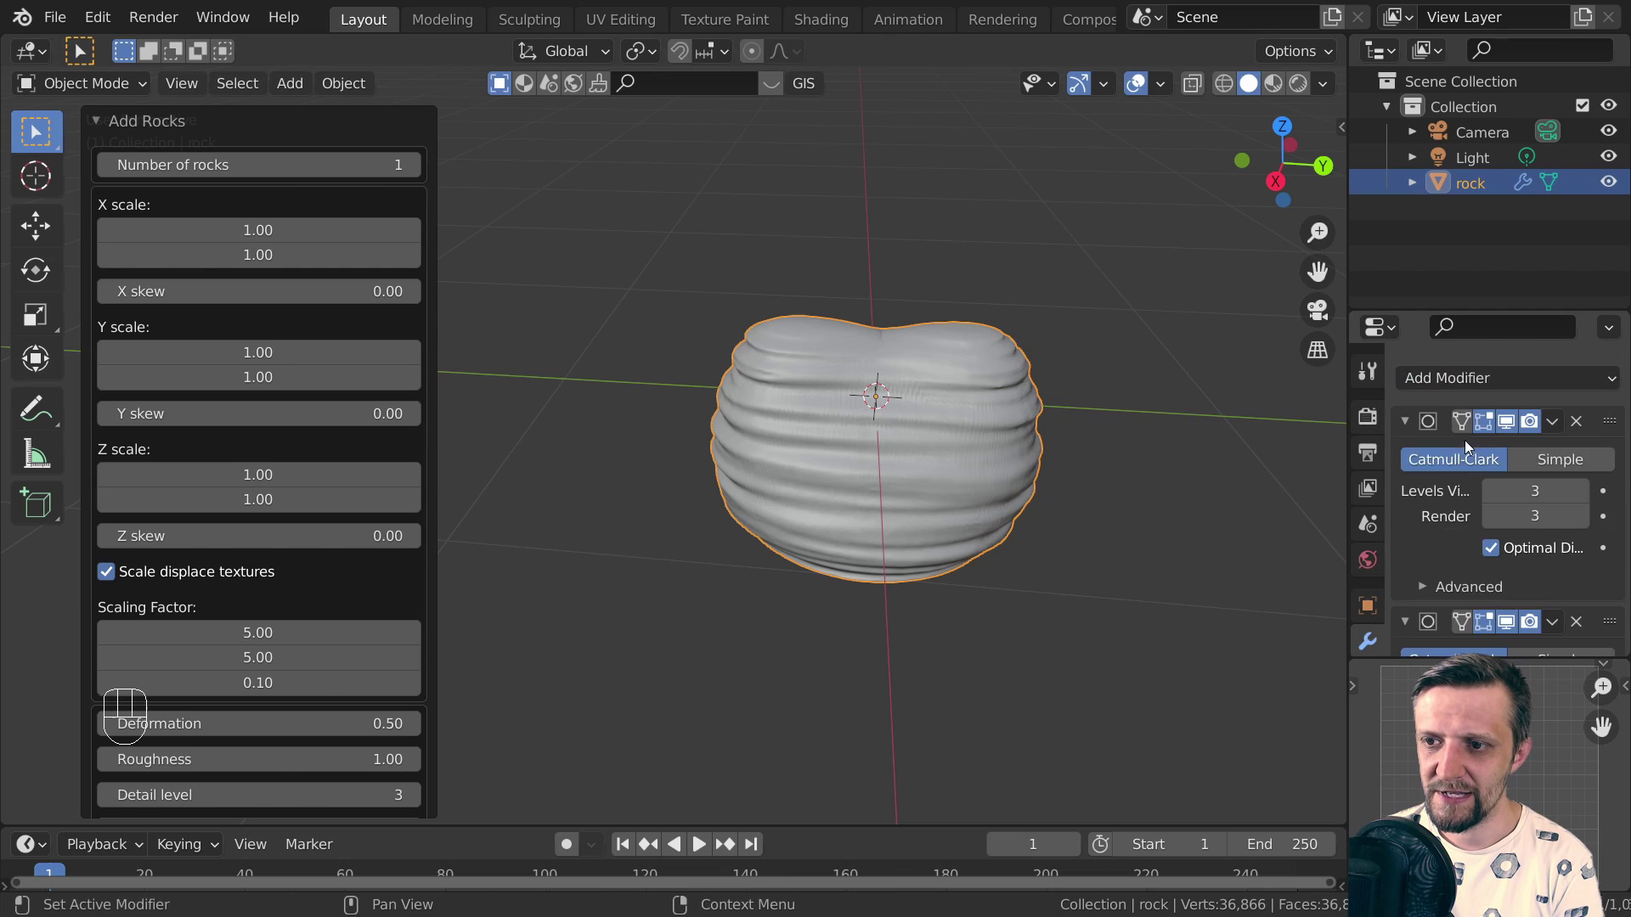
click(1406, 421)
click(1408, 456)
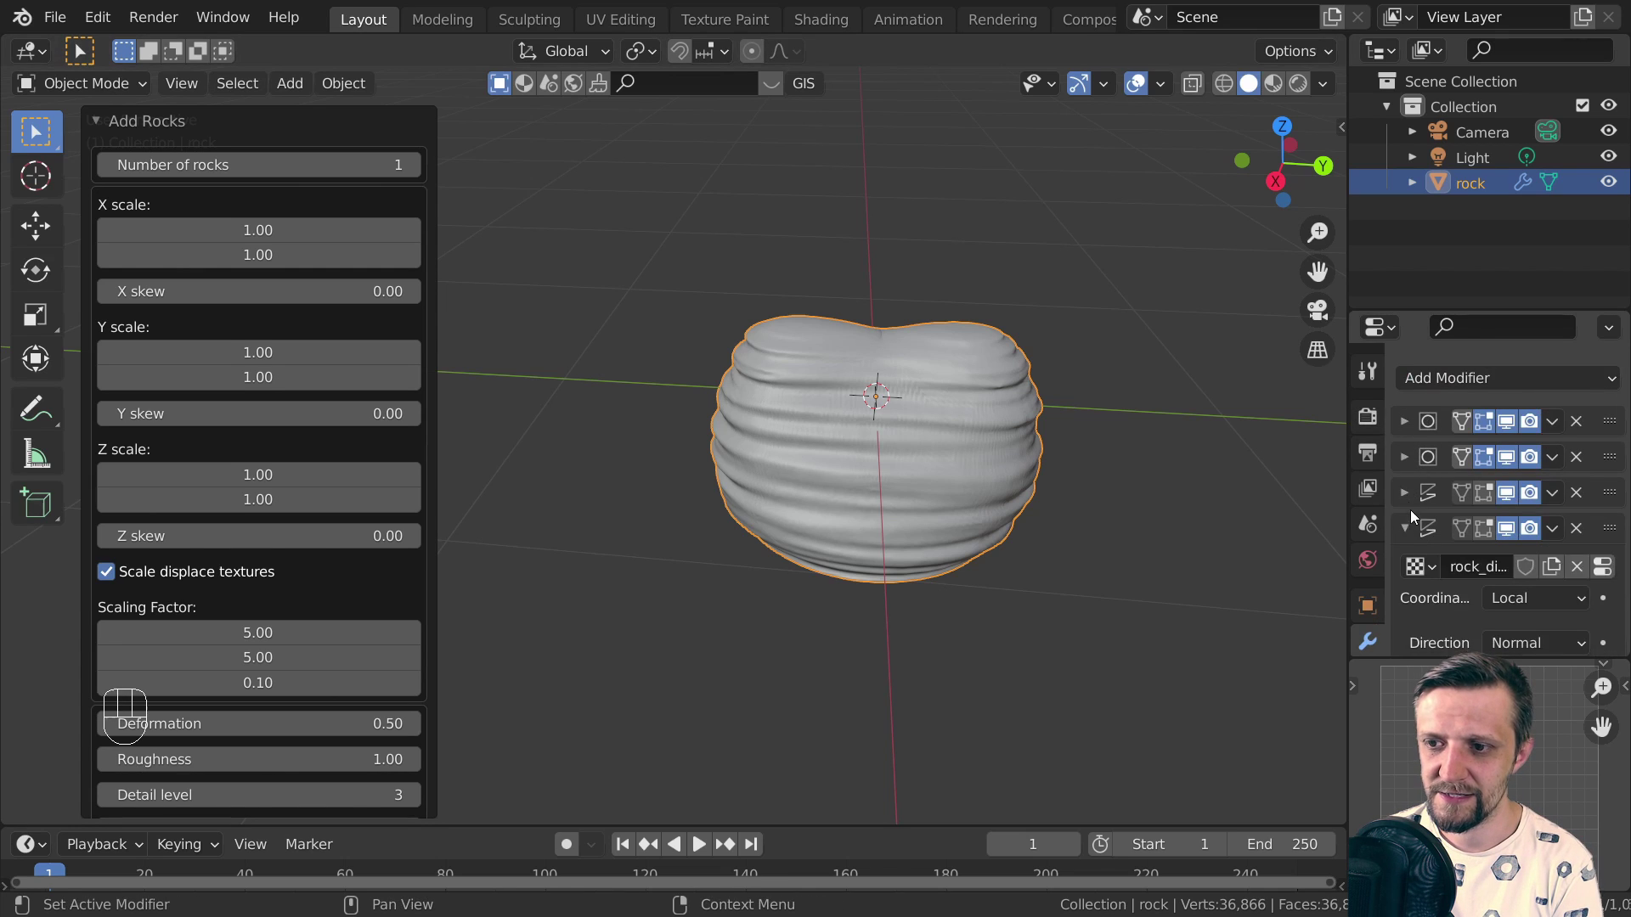
click(1405, 528)
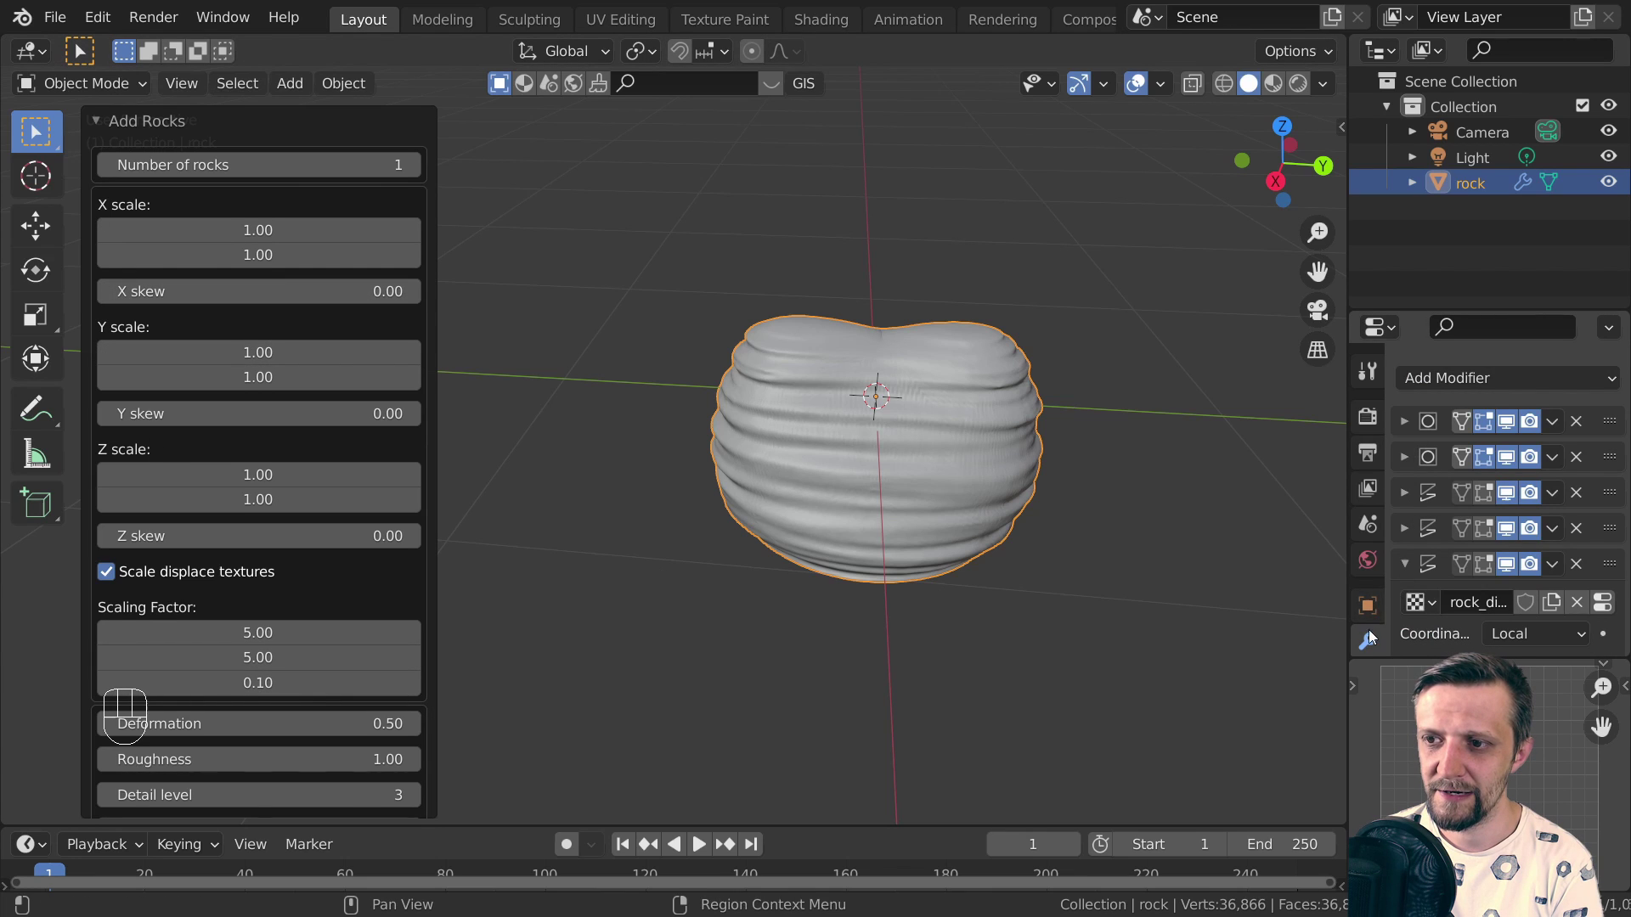
scroll(1415, 474, down, 3)
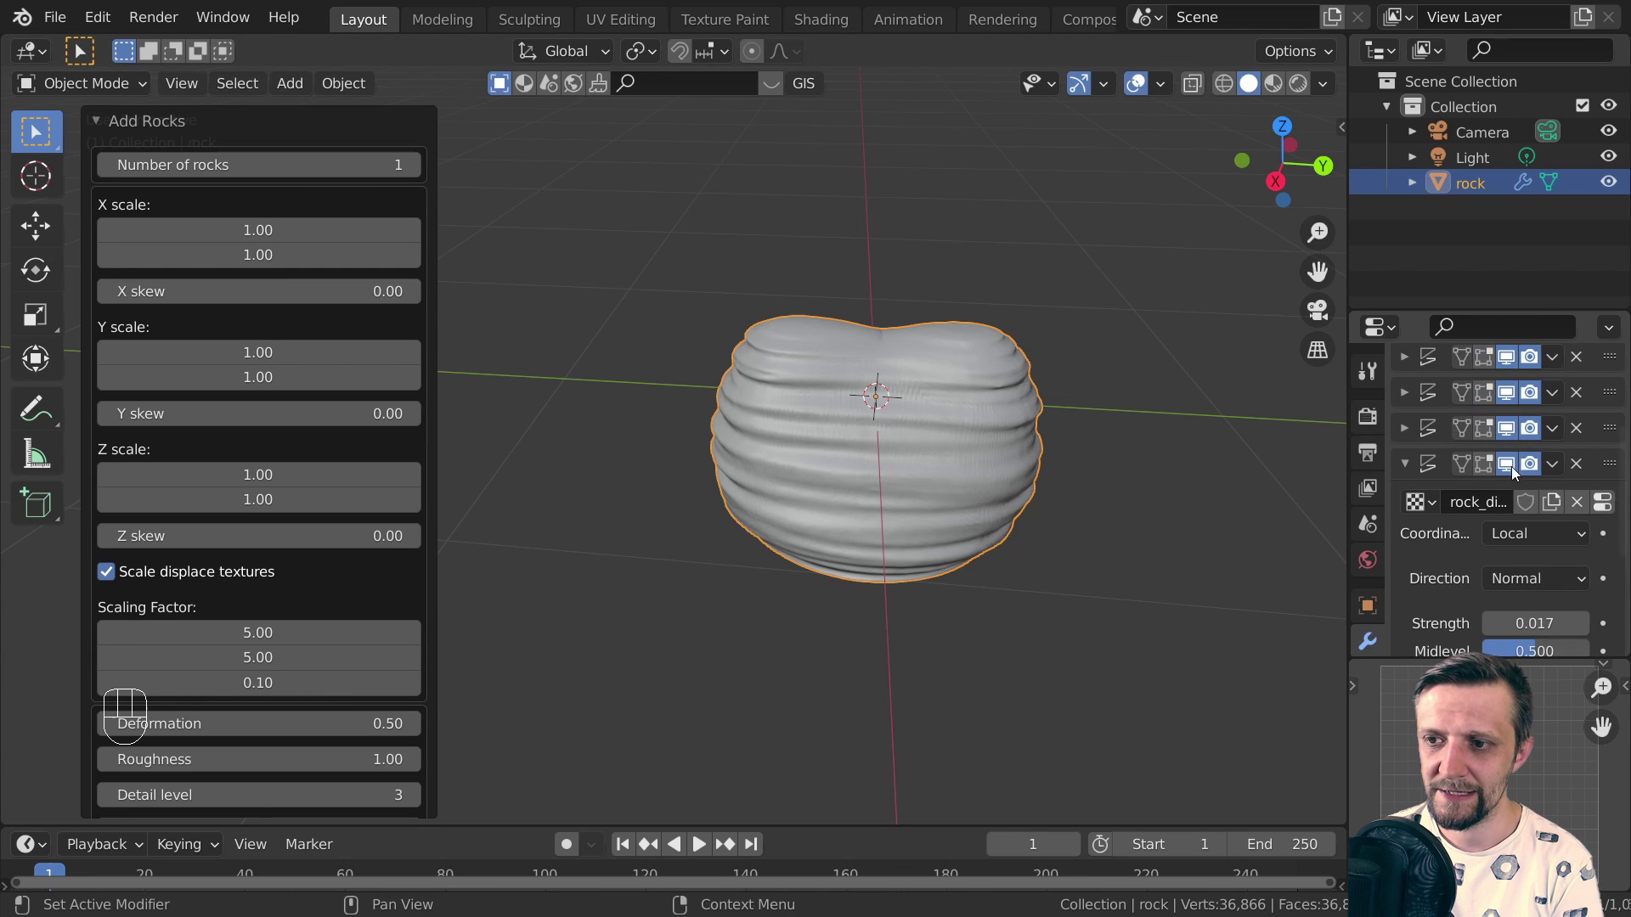
click(1403, 461)
scroll(1470, 485, up, 4)
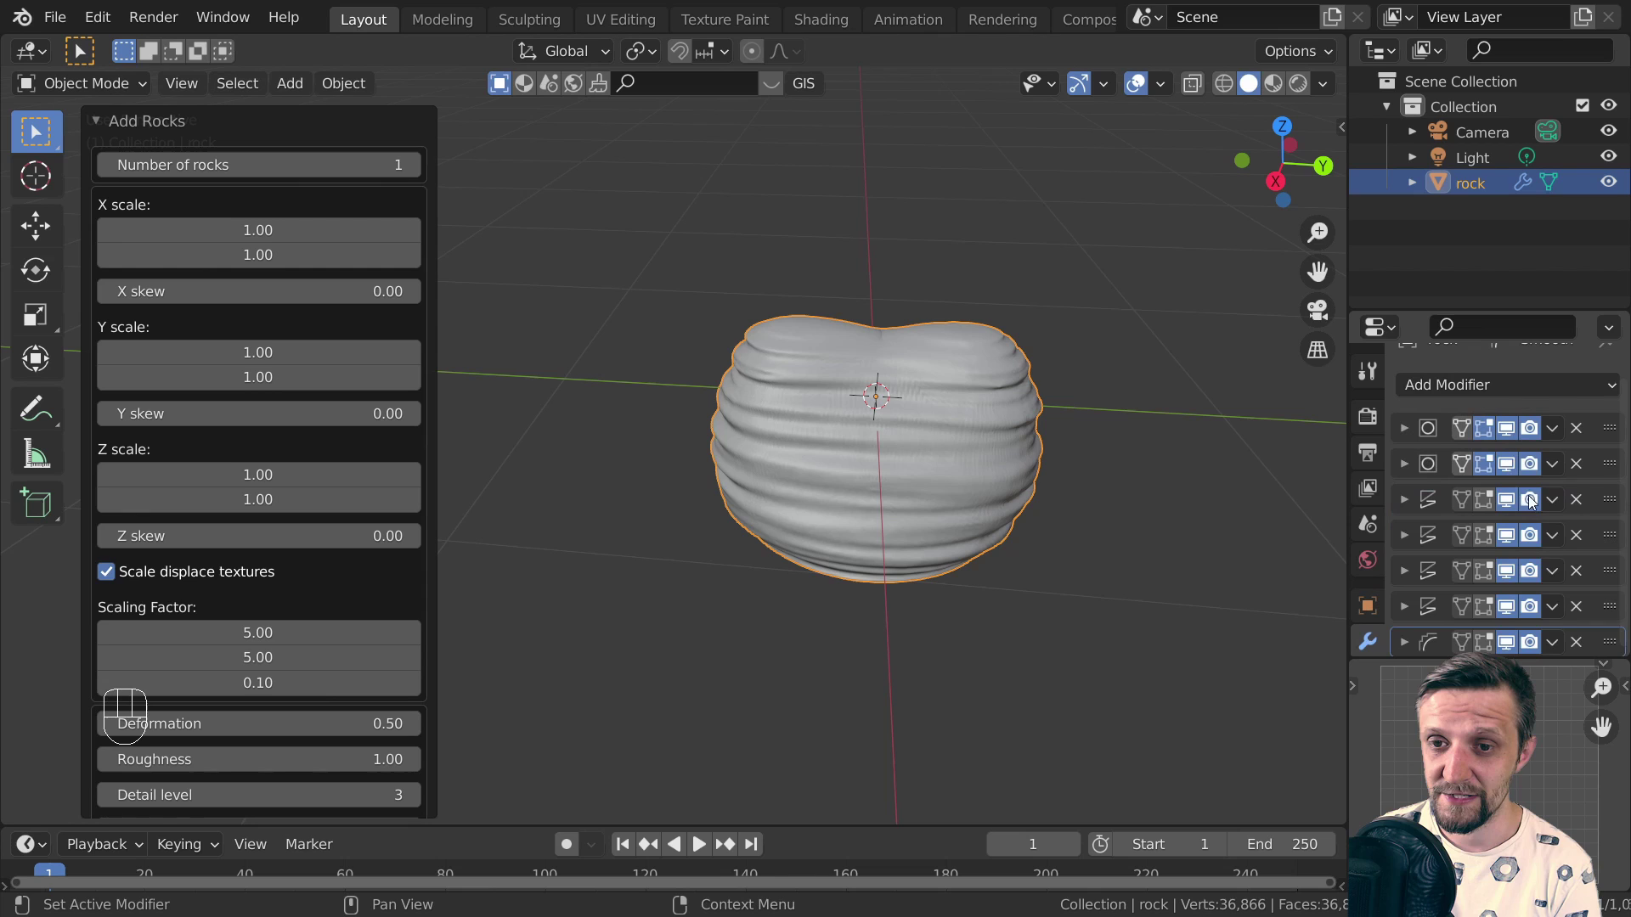
Turn off the viewport display of the rock's first three Displace modifiers and its Subdivision modifiers
click(1506, 643)
click(1508, 643)
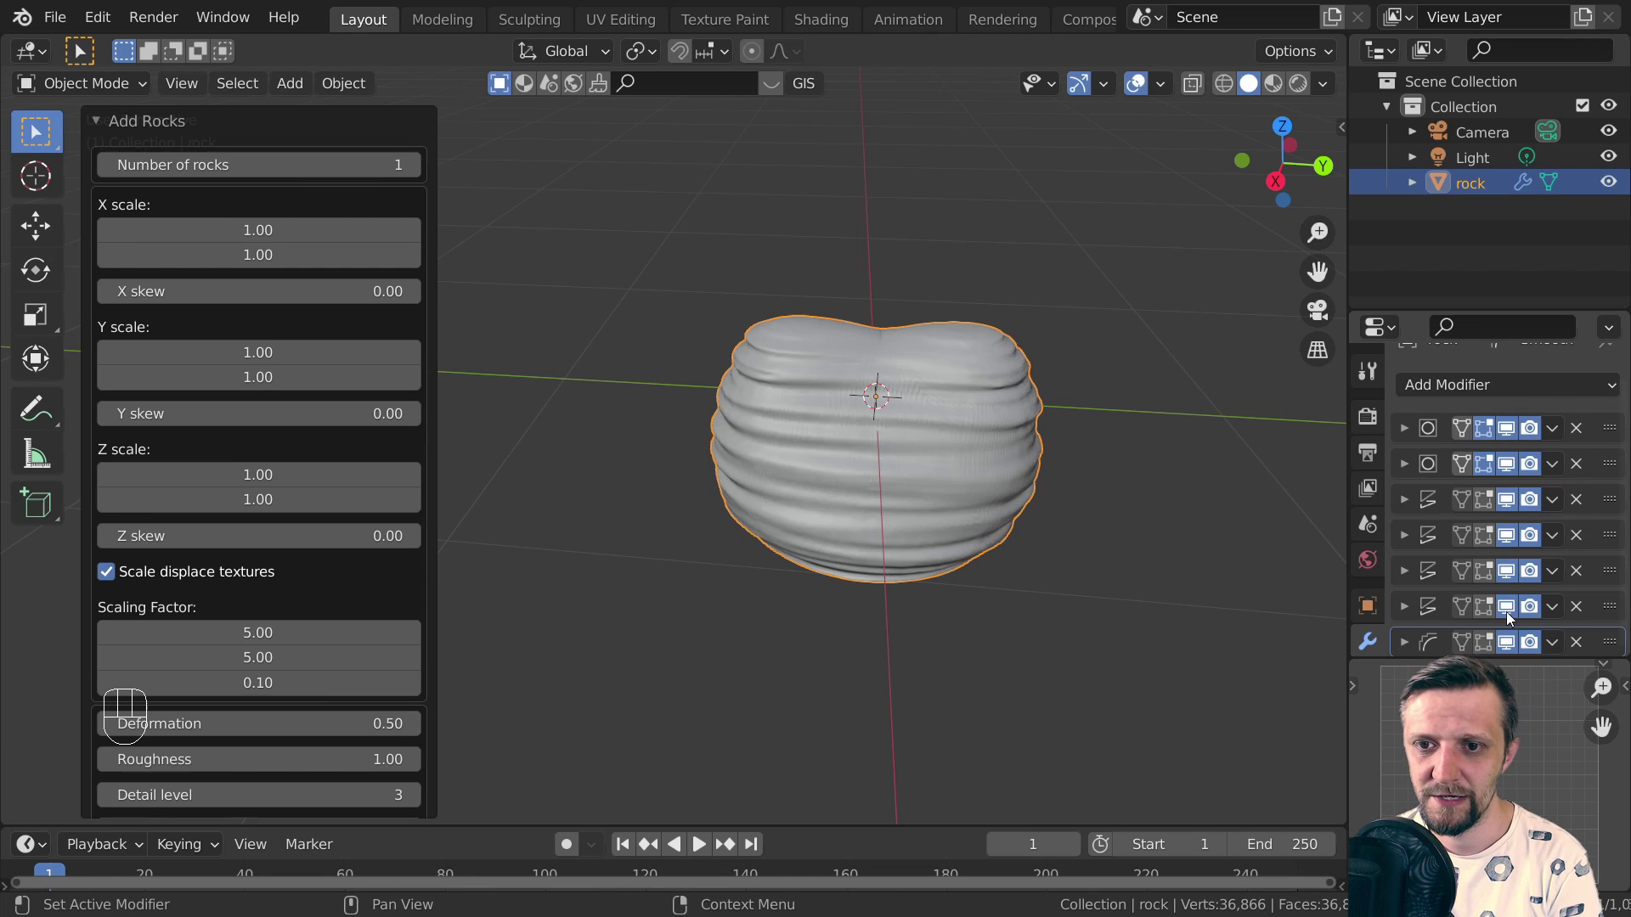
drag(1509, 577, 1508, 494)
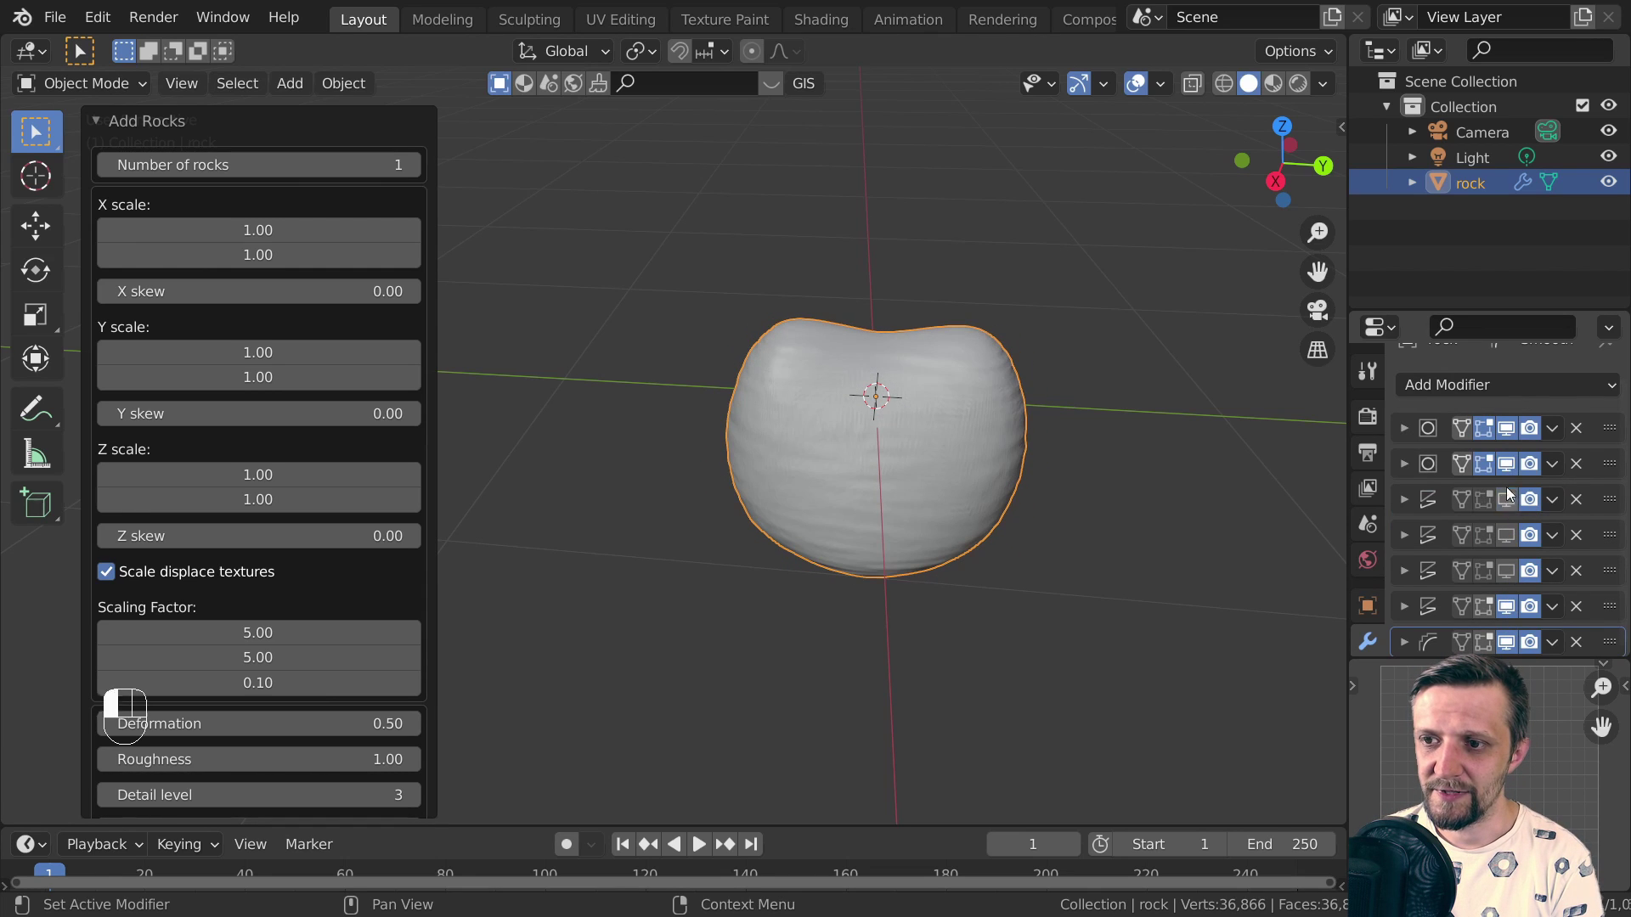
click(1509, 429)
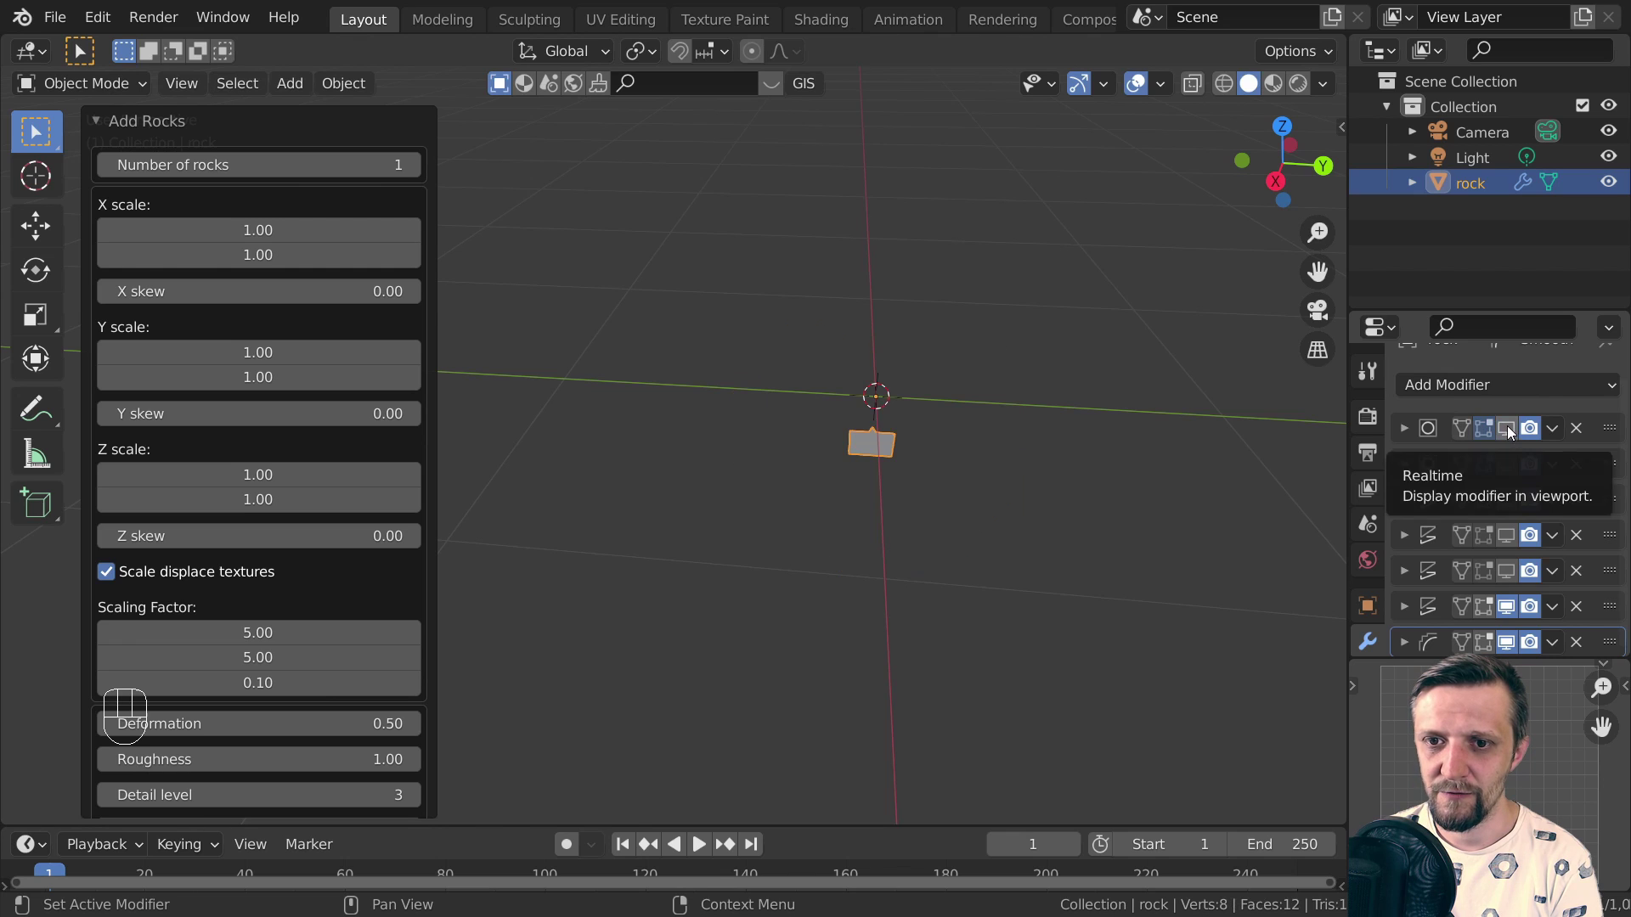
Turn the viewport display of the rock's Subdivision modifiers and first three Displace modifiers back on
scroll(819, 435, up, 4)
middle_drag(1178, 462, 1197, 462)
middle_drag(1319, 481, 1476, 416)
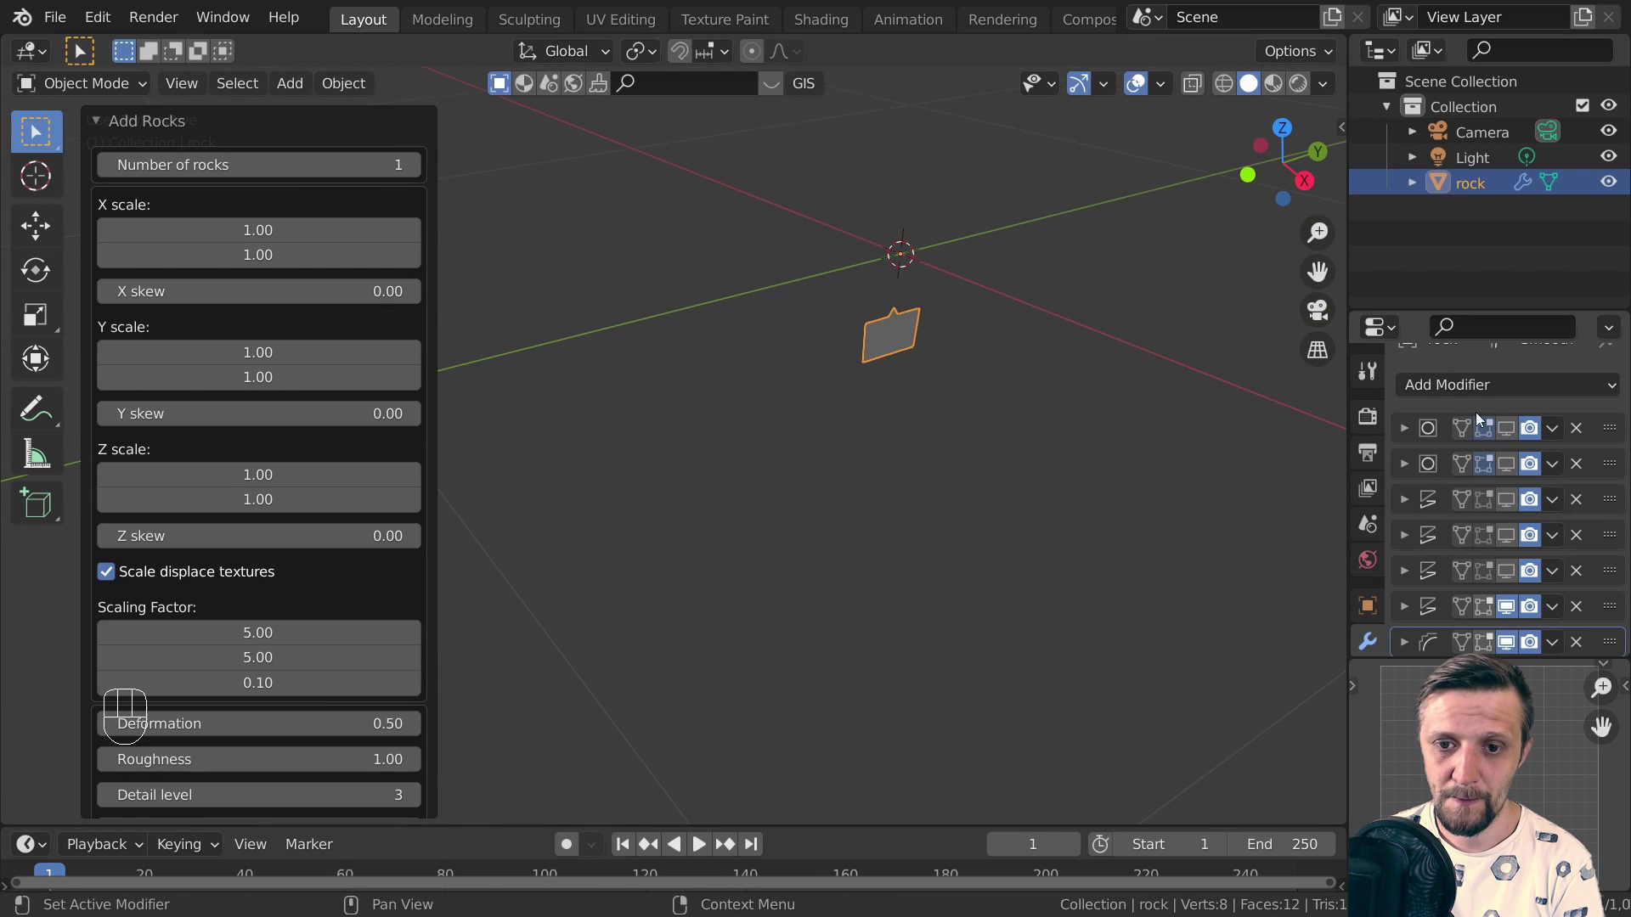
click(1507, 429)
click(1506, 464)
click(1505, 535)
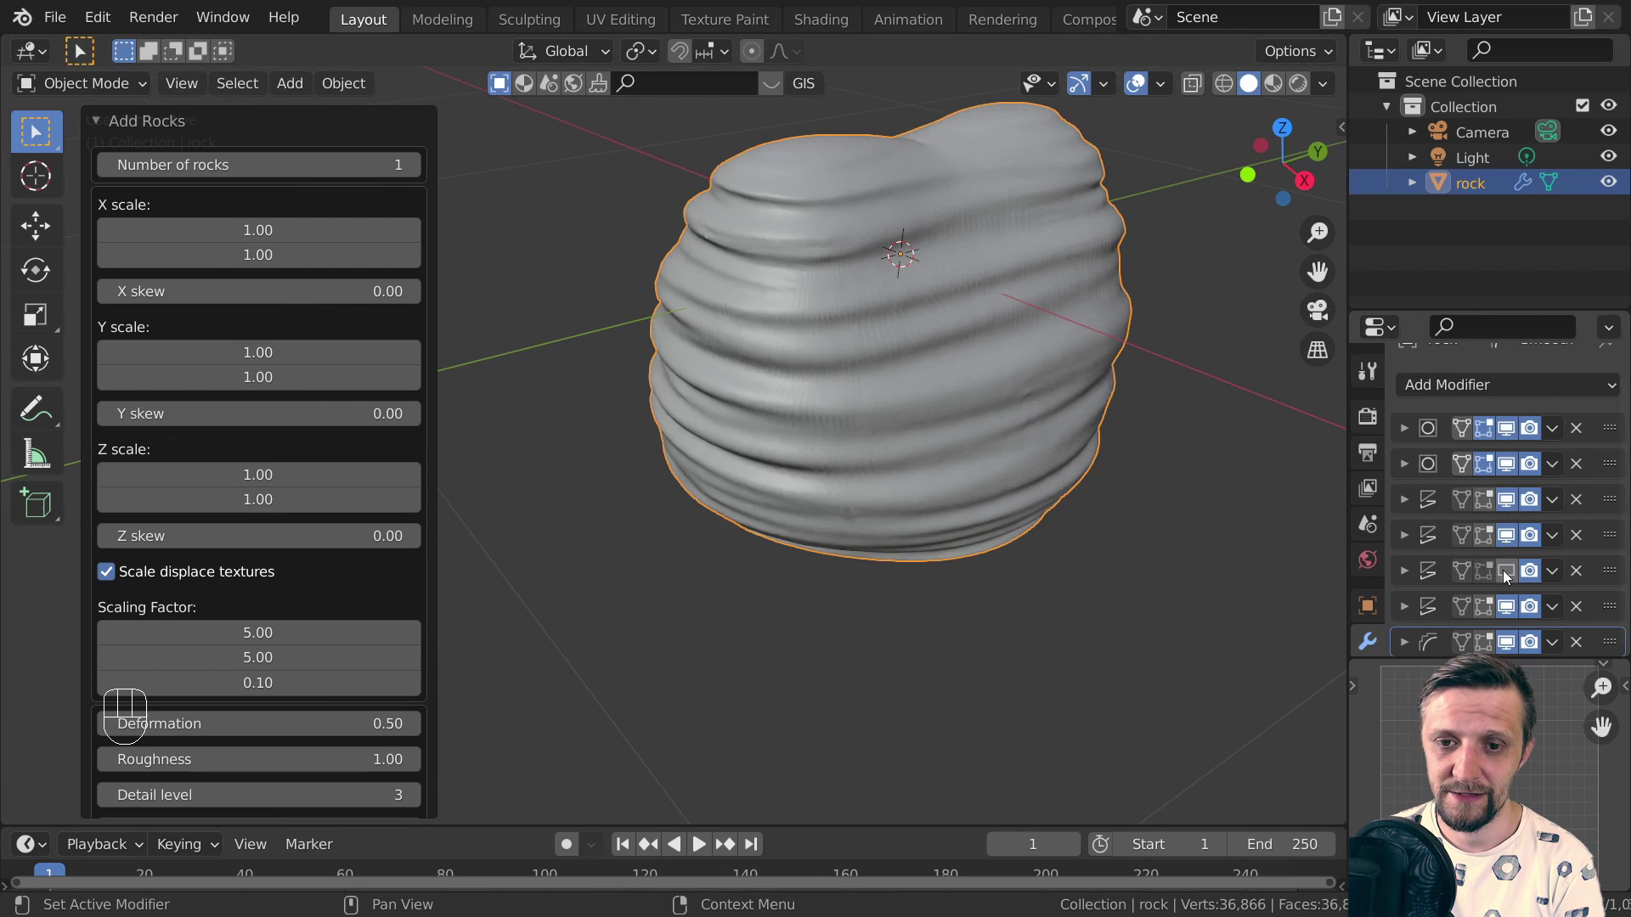
click(1505, 571)
Edit the rock's base mesh and move one of its upper vertices along the Z axis
key(Tab)
shift+middle_drag(858, 399, 688, 541)
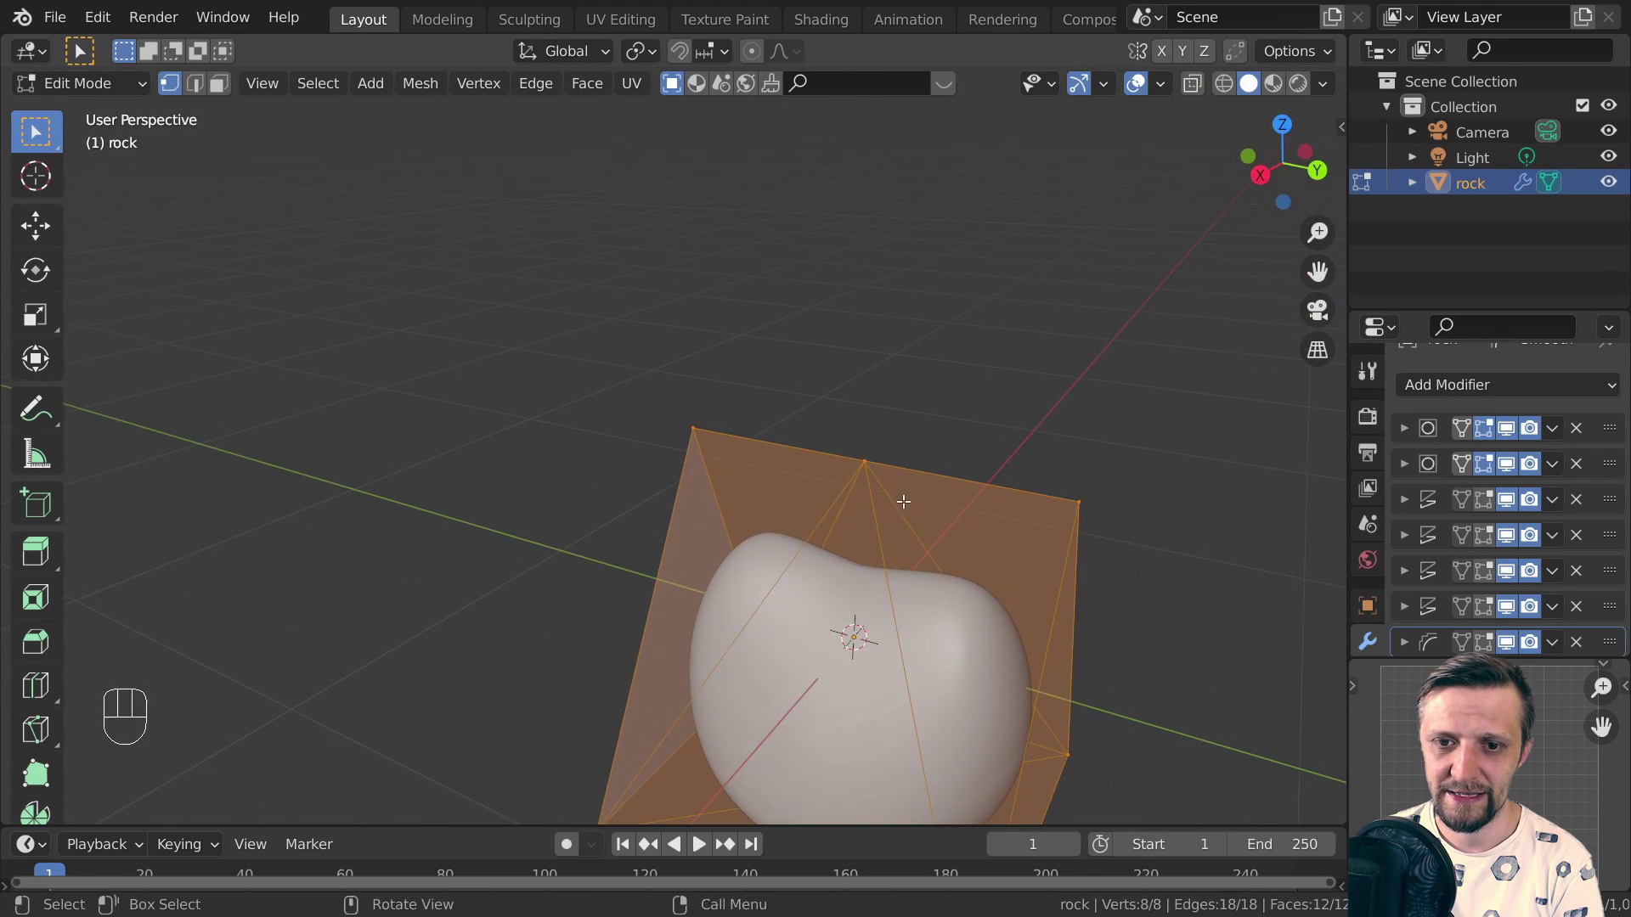
key(g)
key(z)
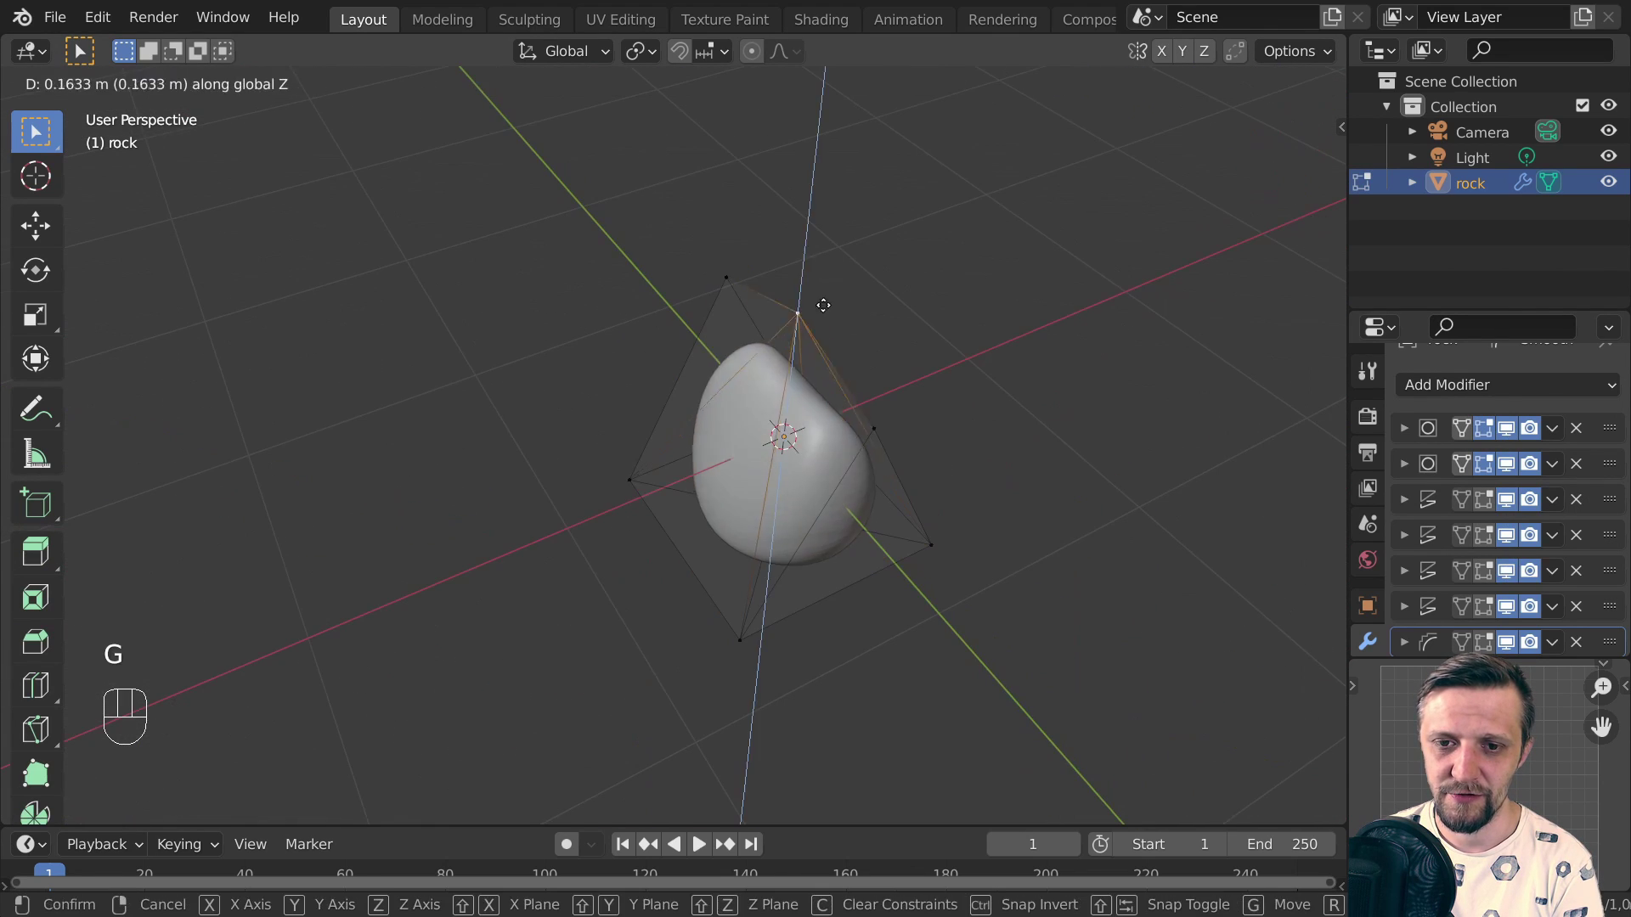
click(822, 277)
key(Tab)
key(Tab)
Move a side vertex of the rock's base mesh about 1.12 m in the negative Y direction
middle_drag(990, 587, 845, 553)
click(862, 525)
key(g)
key(y)
click(1129, 527)
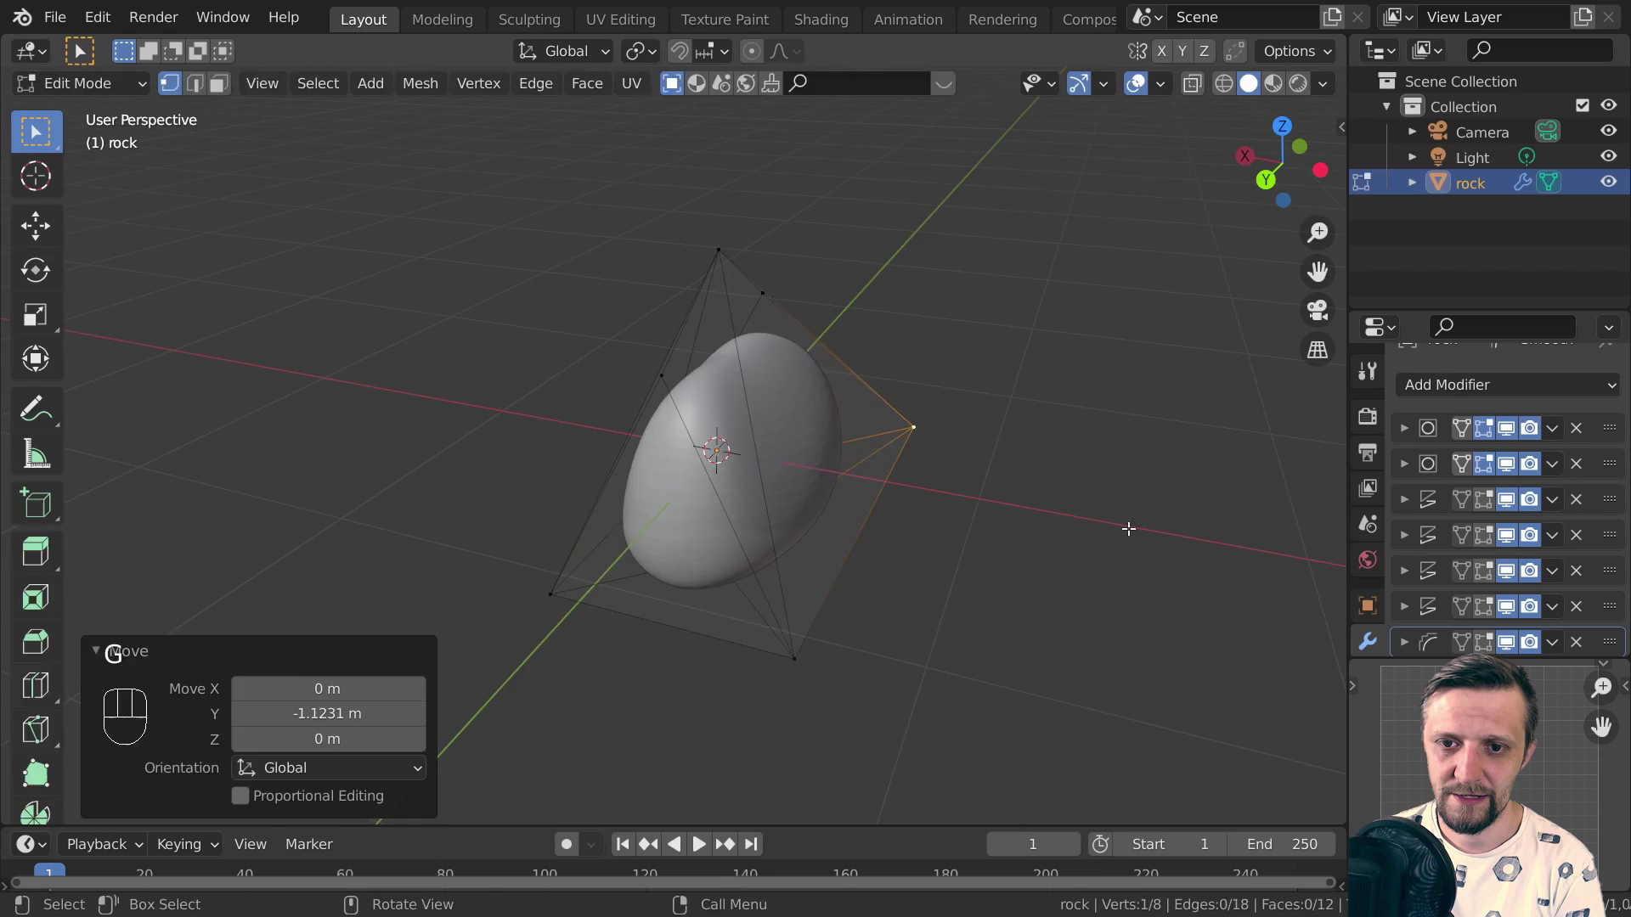
key(Tab)
key(Tab)
Pull another vertex away from the rock to stretch its form, and return to Object Mode
middle_drag(1129, 528, 681, 539)
scroll(858, 582, down, 1)
key(g)
click(847, 573)
key(Tab)
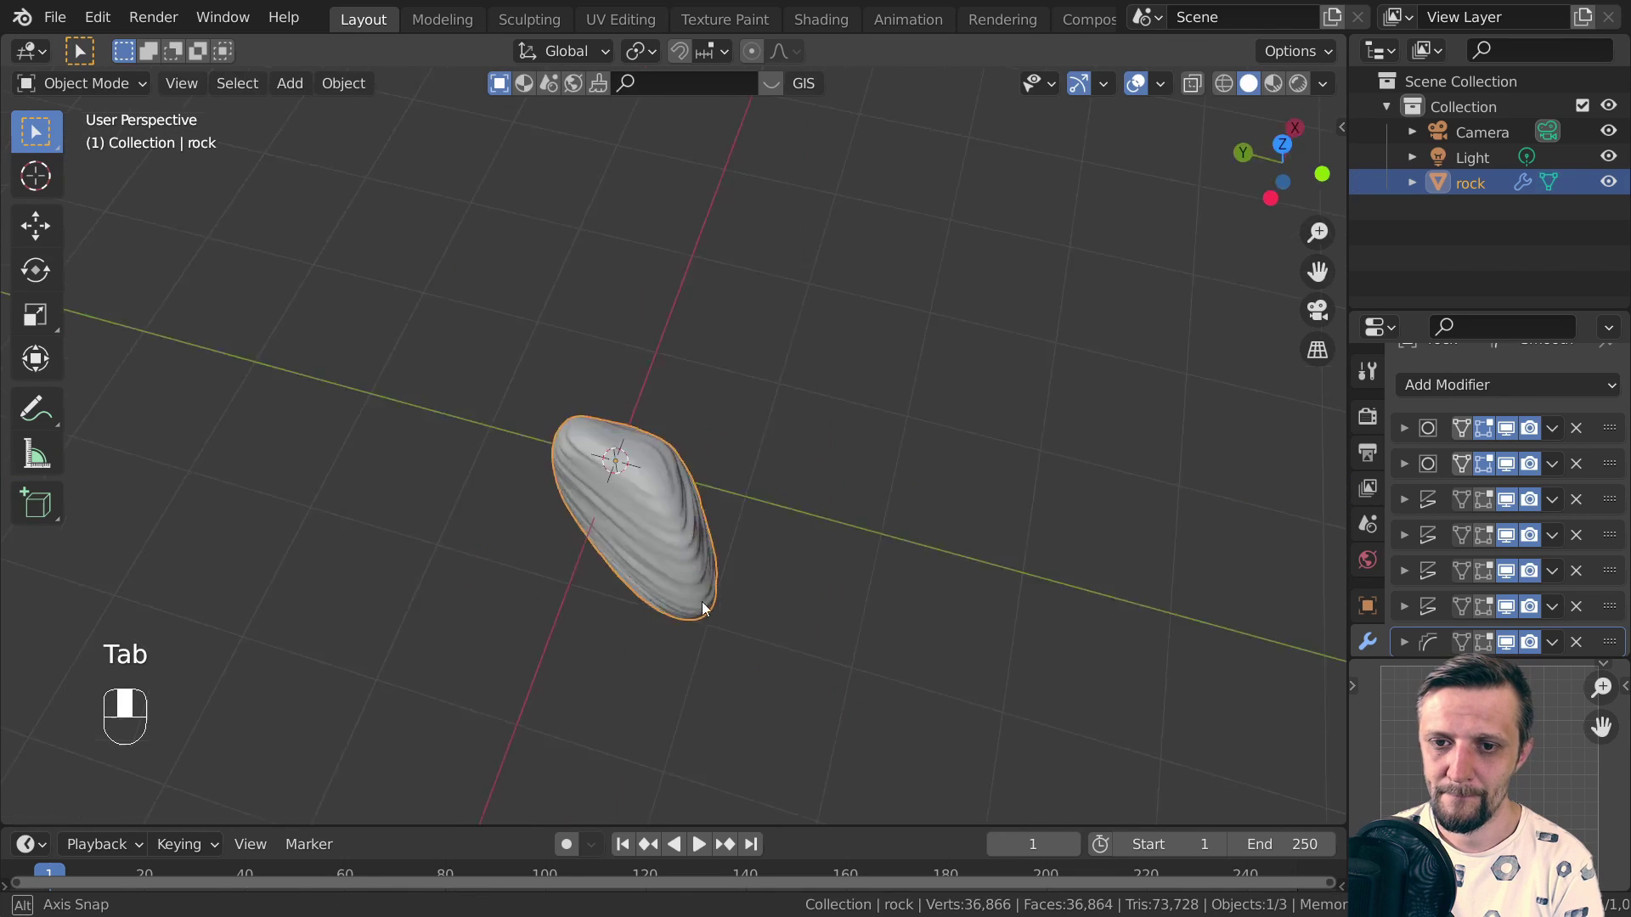
Subdivide the rock's entire base mesh with one cut
key(KP_7)
key(Tab)
key(a)
right_click(773, 354)
click(773, 355)
middle_drag(773, 354, 739, 339)
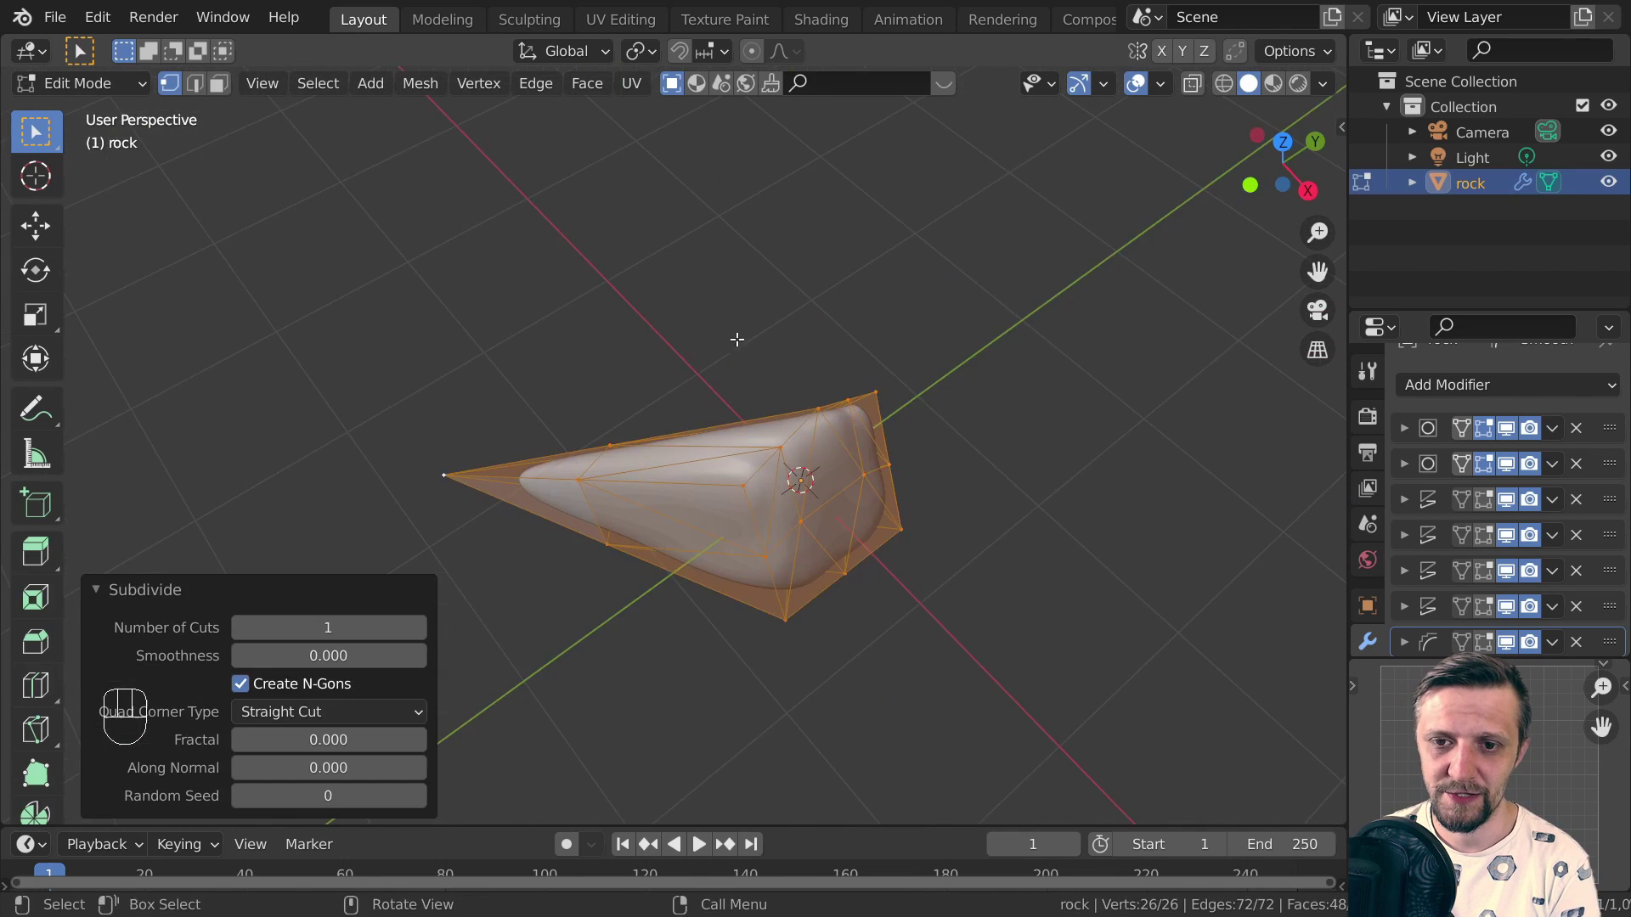
key(Tab)
key(Tab)
Randomize the vertices of the rock's base mesh by about 0.3
middle_drag(1302, 786, 780, 524)
scroll(35, 595, down, 4)
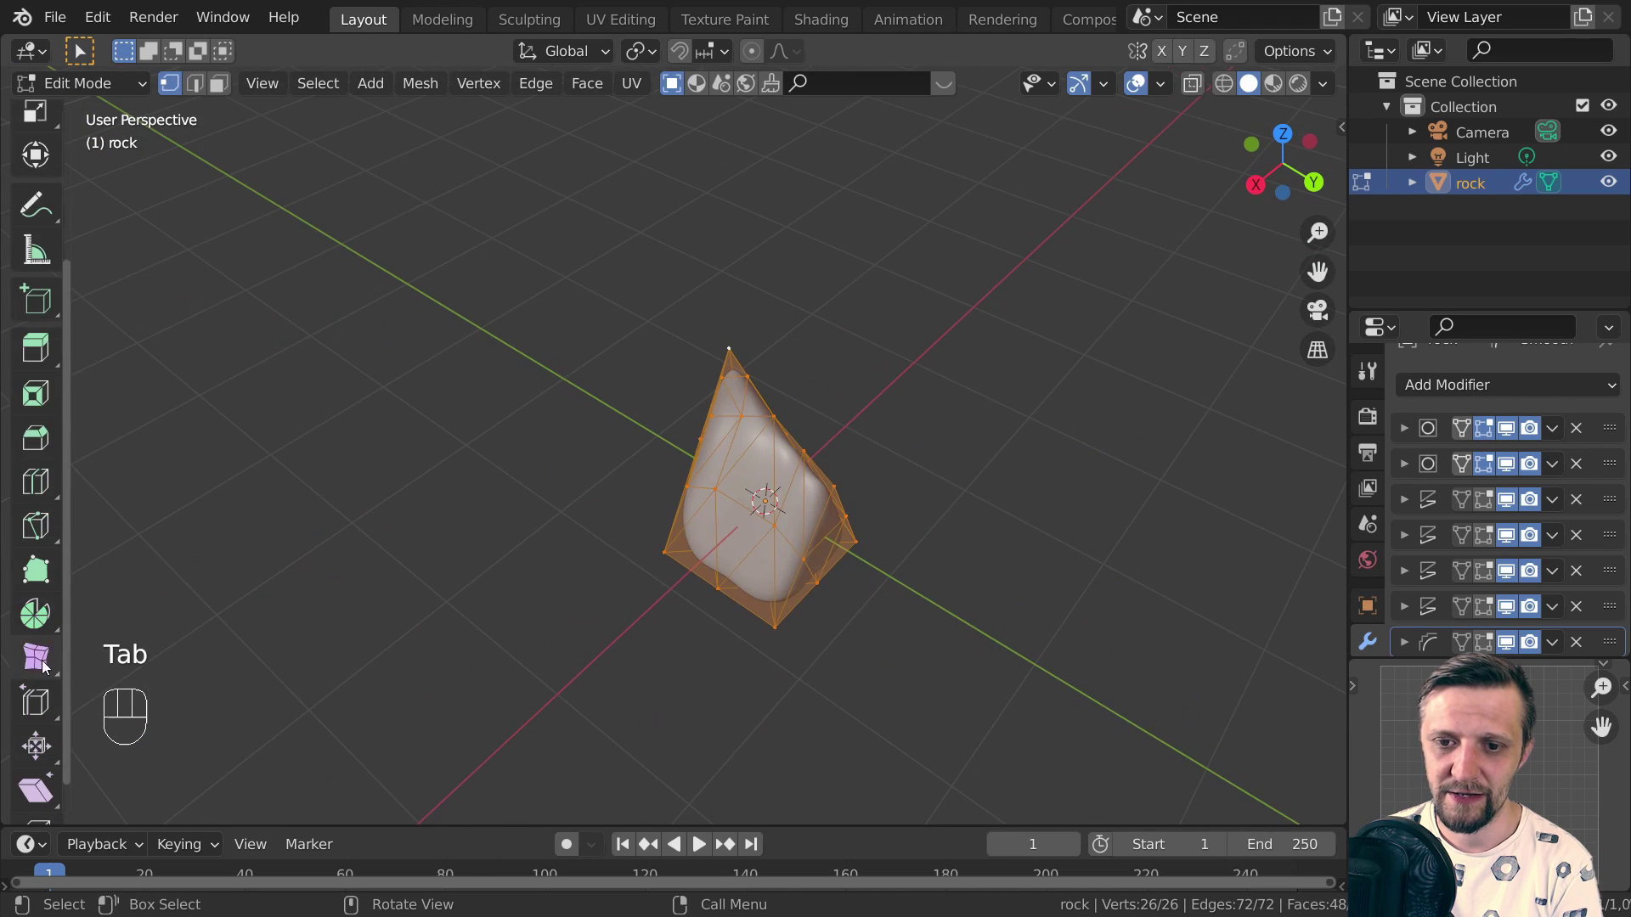
drag(36, 658, 149, 716)
drag(750, 575, 752, 572)
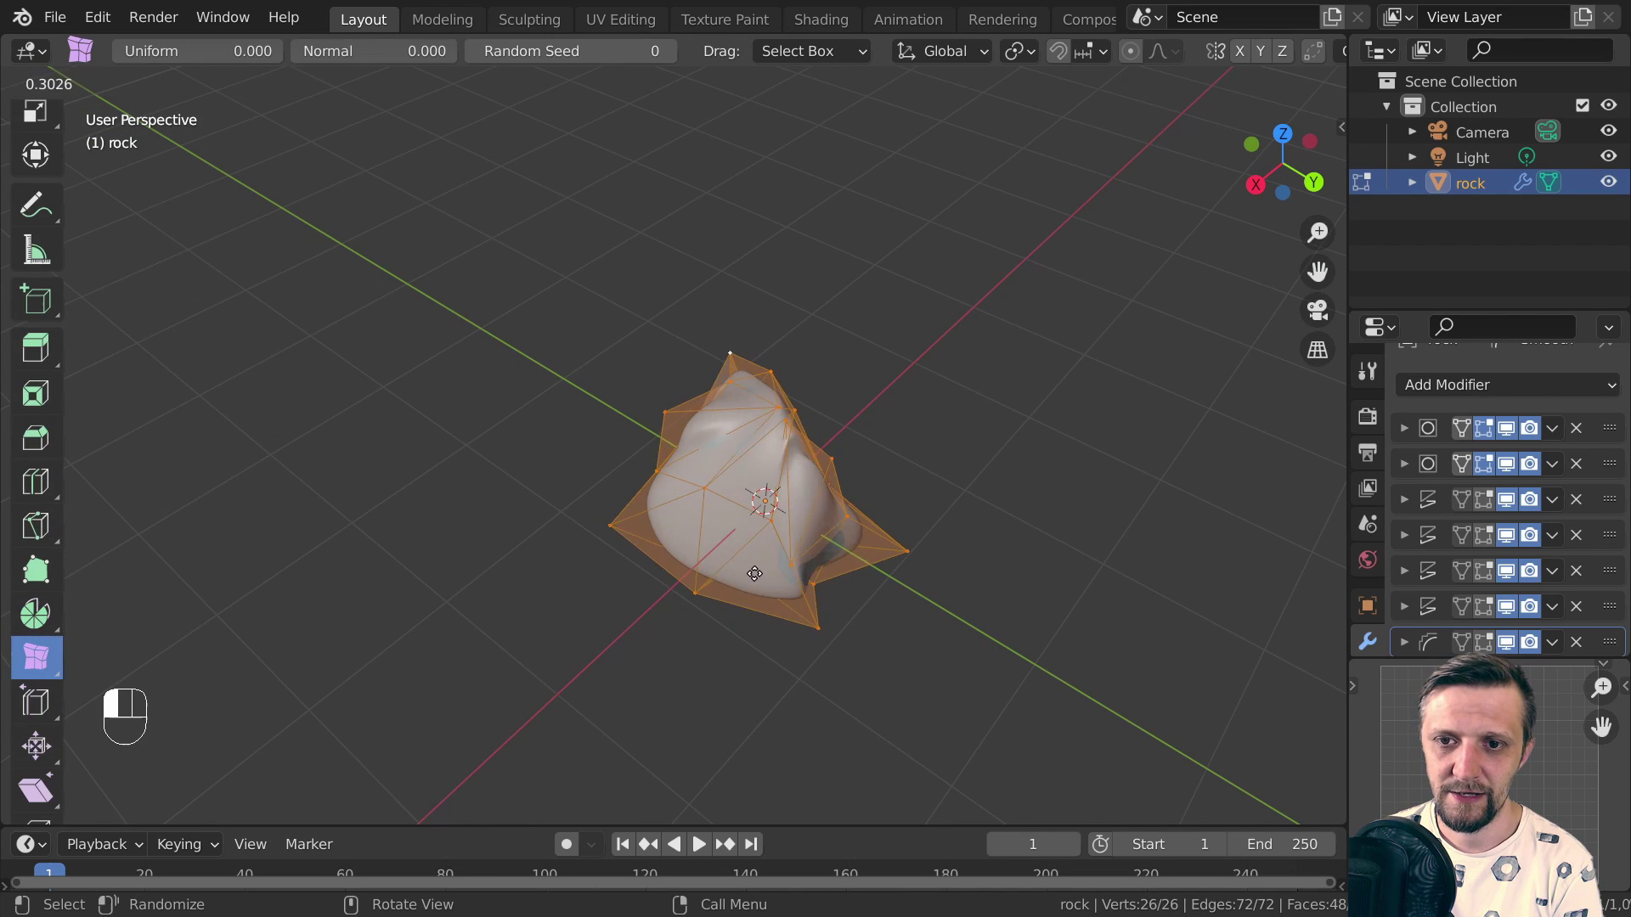
key(Tab)
key(Tab)
Reshape the rock by moving individual vertices, shifting one about 0.4 m in the negative X direction
right_click(777, 790)
click(809, 662)
click(543, 458)
middle_drag(810, 663, 903, 373)
key(Tab)
key(Tab)
key(g)
click(809, 310)
key(g)
click(765, 357)
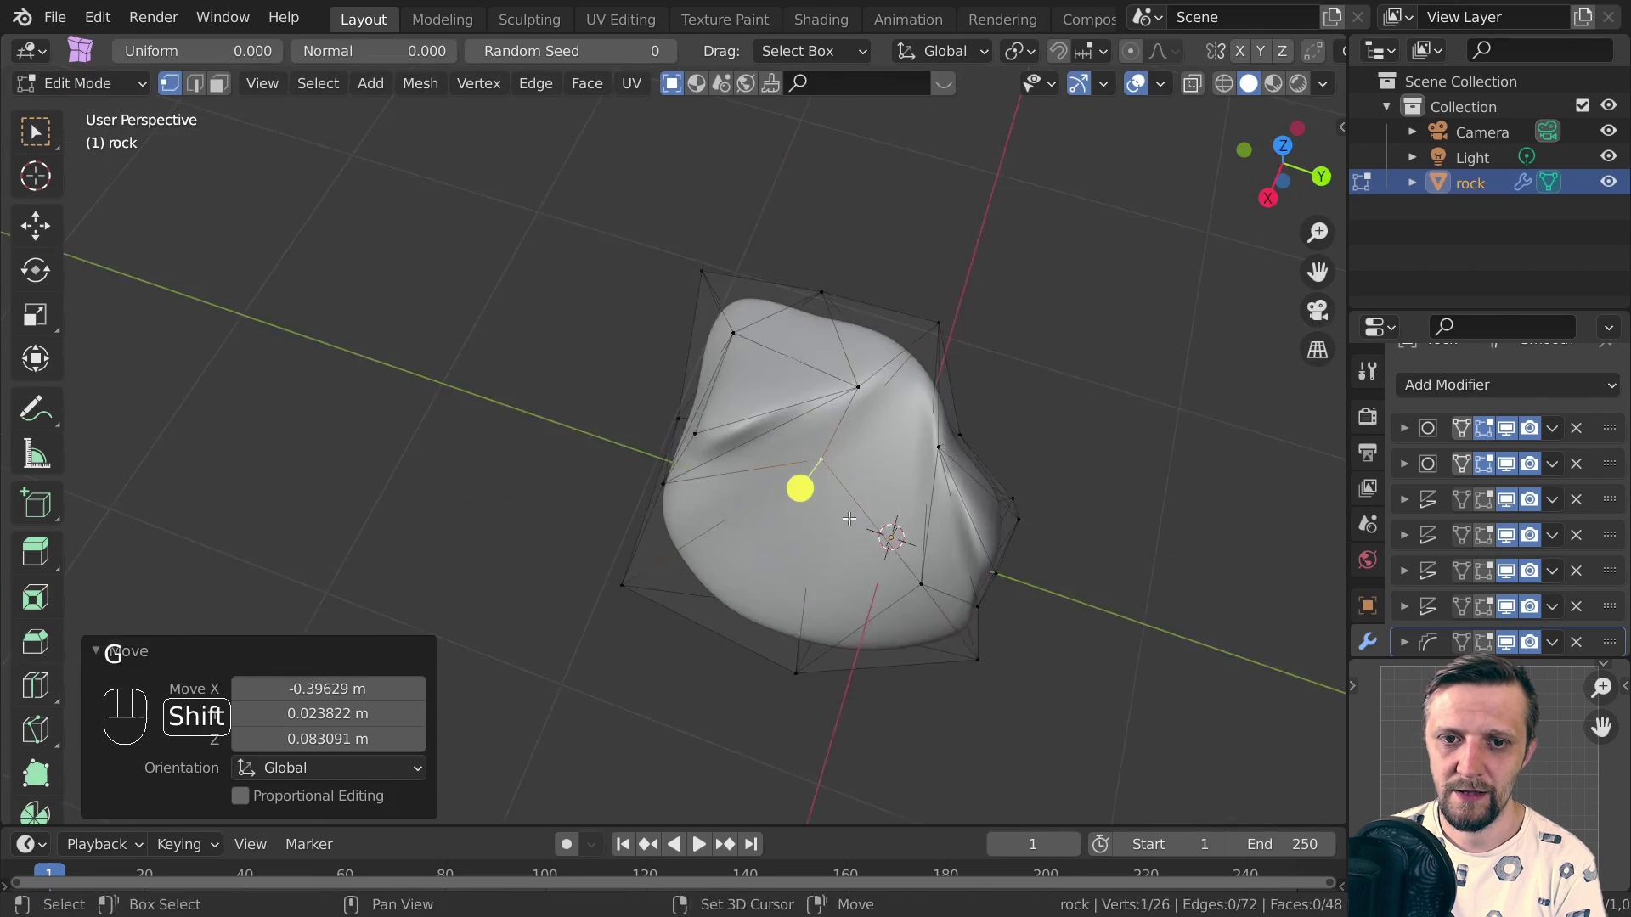
Move one more vertex to refine the rock's shape and return to Object Mode
shift+middle_drag(801, 488, 798, 328)
key(Tab)
key(Tab)
key(g)
click(783, 481)
key(Tab)
Duplicate the rock in top view, rotate the copy roughly half a turn about Z, and place it beside the original
key(KP_7)
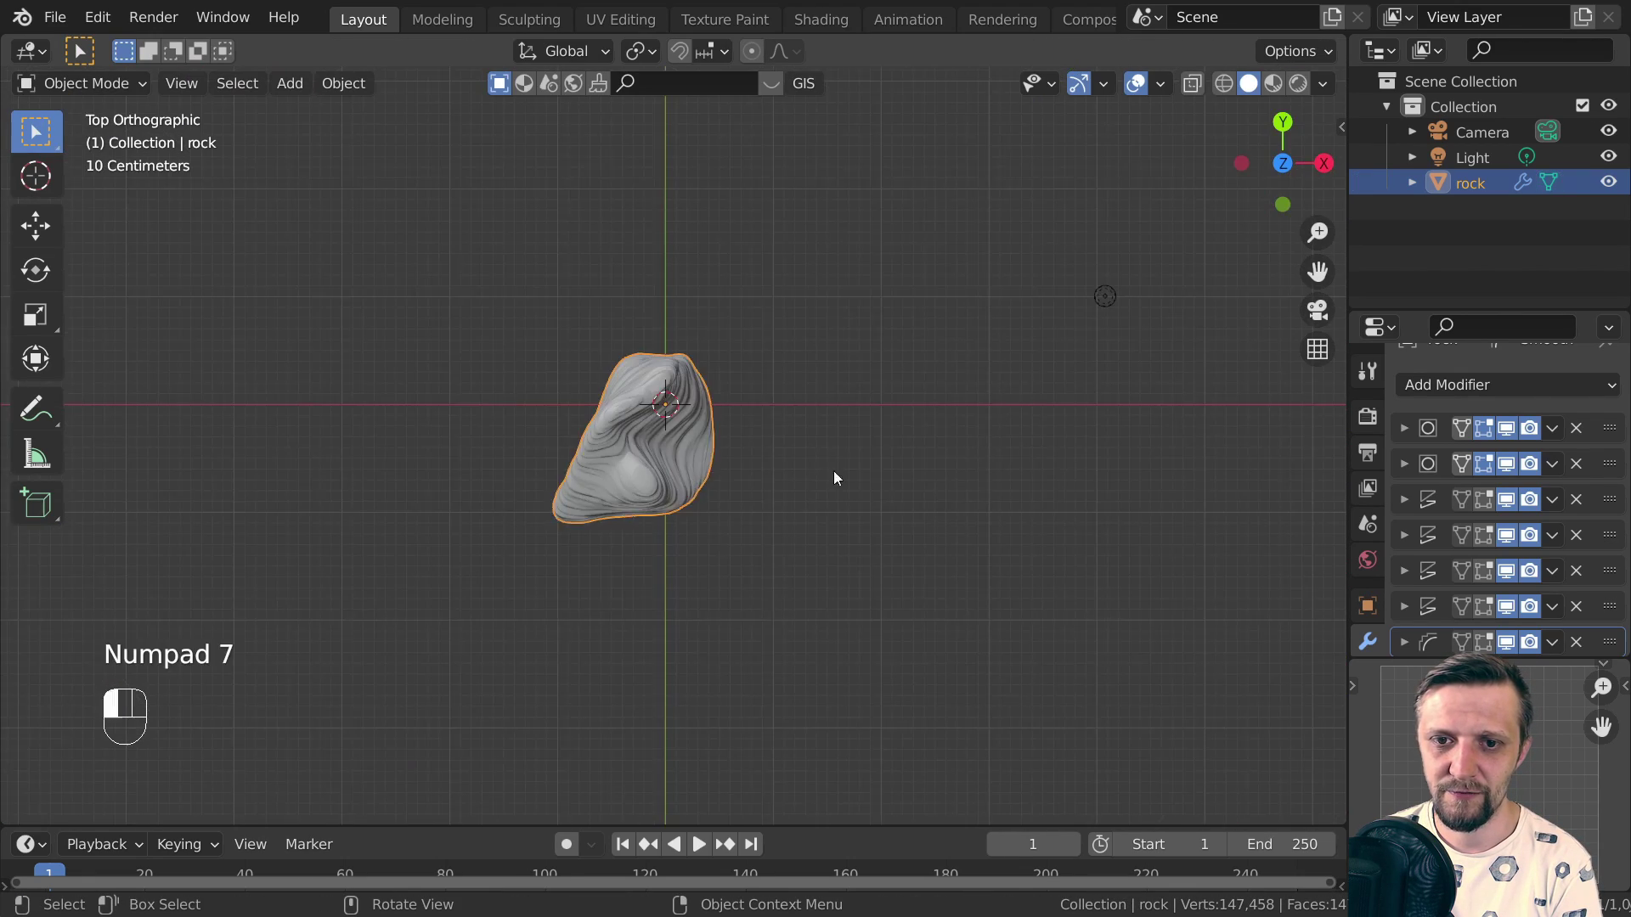
key(shift+d)
click(875, 374)
key(r)
key(z)
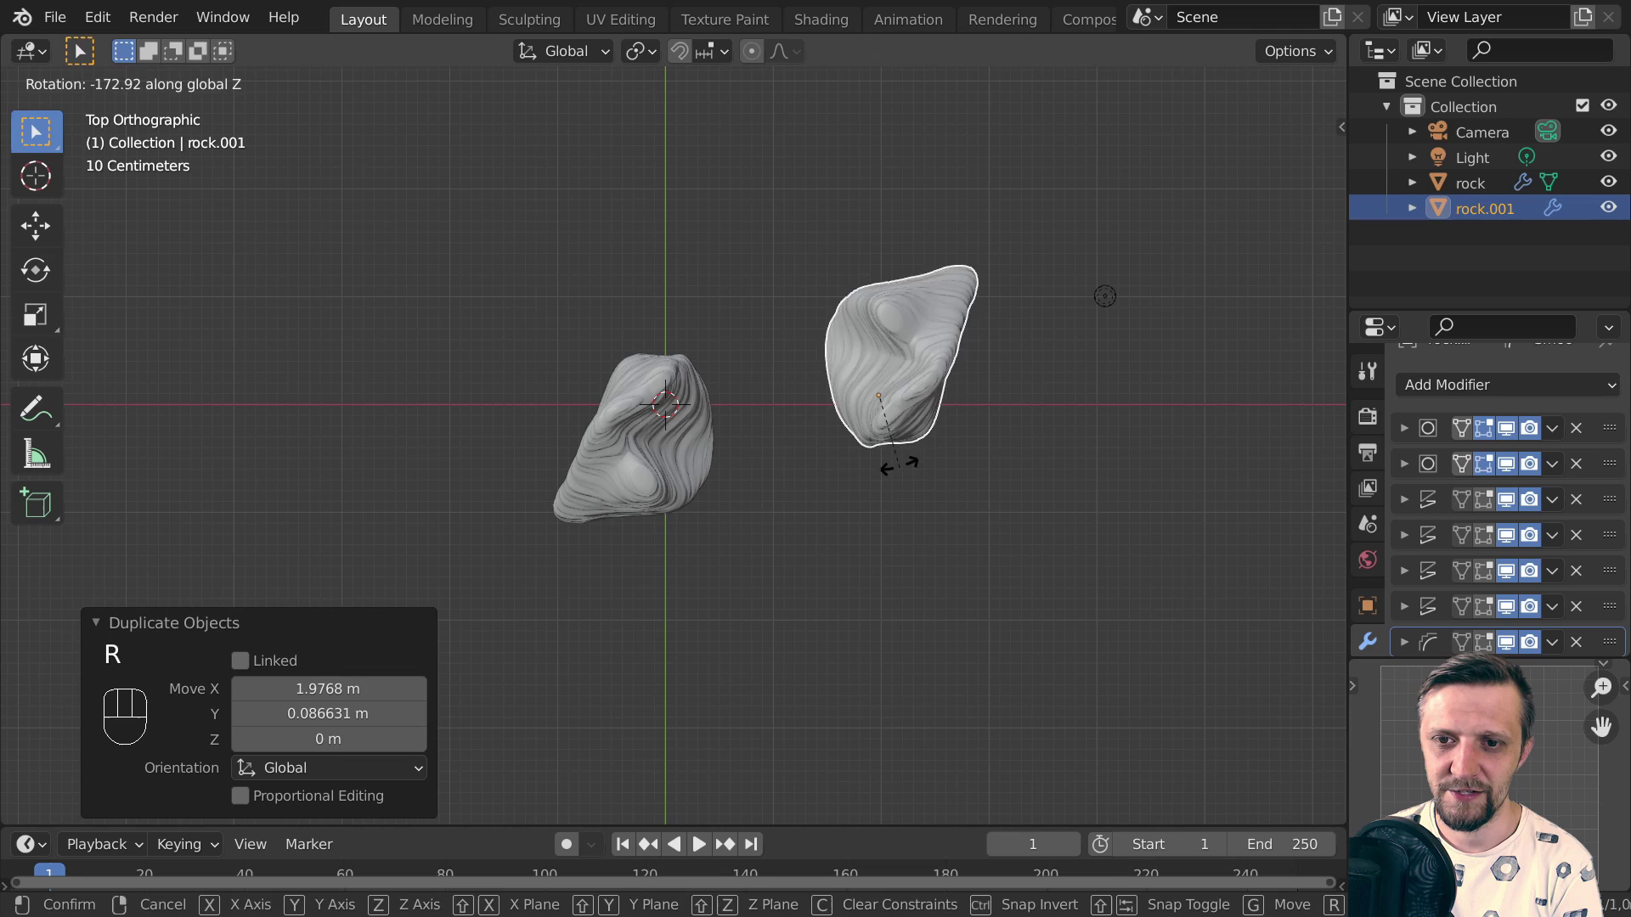
click(897, 459)
key(g)
click(819, 506)
Randomize the vertices of the copied rock and move one vertex about 0.26 m in the negative X direction
key(Tab)
key(a)
drag(744, 513, 742, 513)
click(864, 431)
key(g)
click(837, 432)
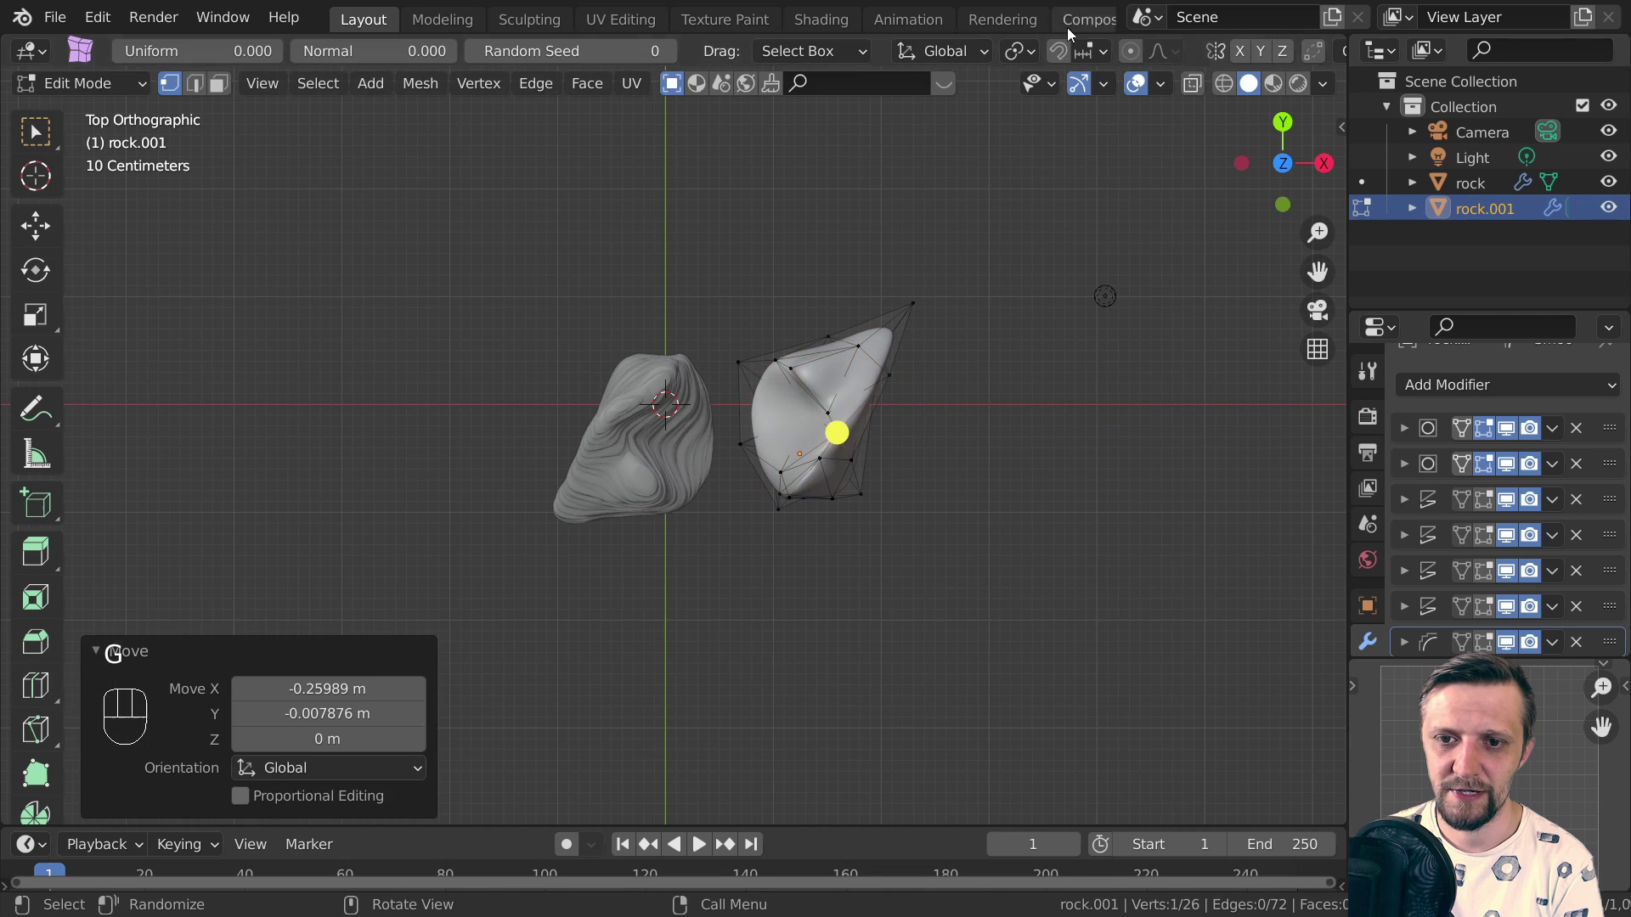
Move a vertex on the copied rock's far edge with proportional editing and return to Object Mode
click(828, 336)
key(g)
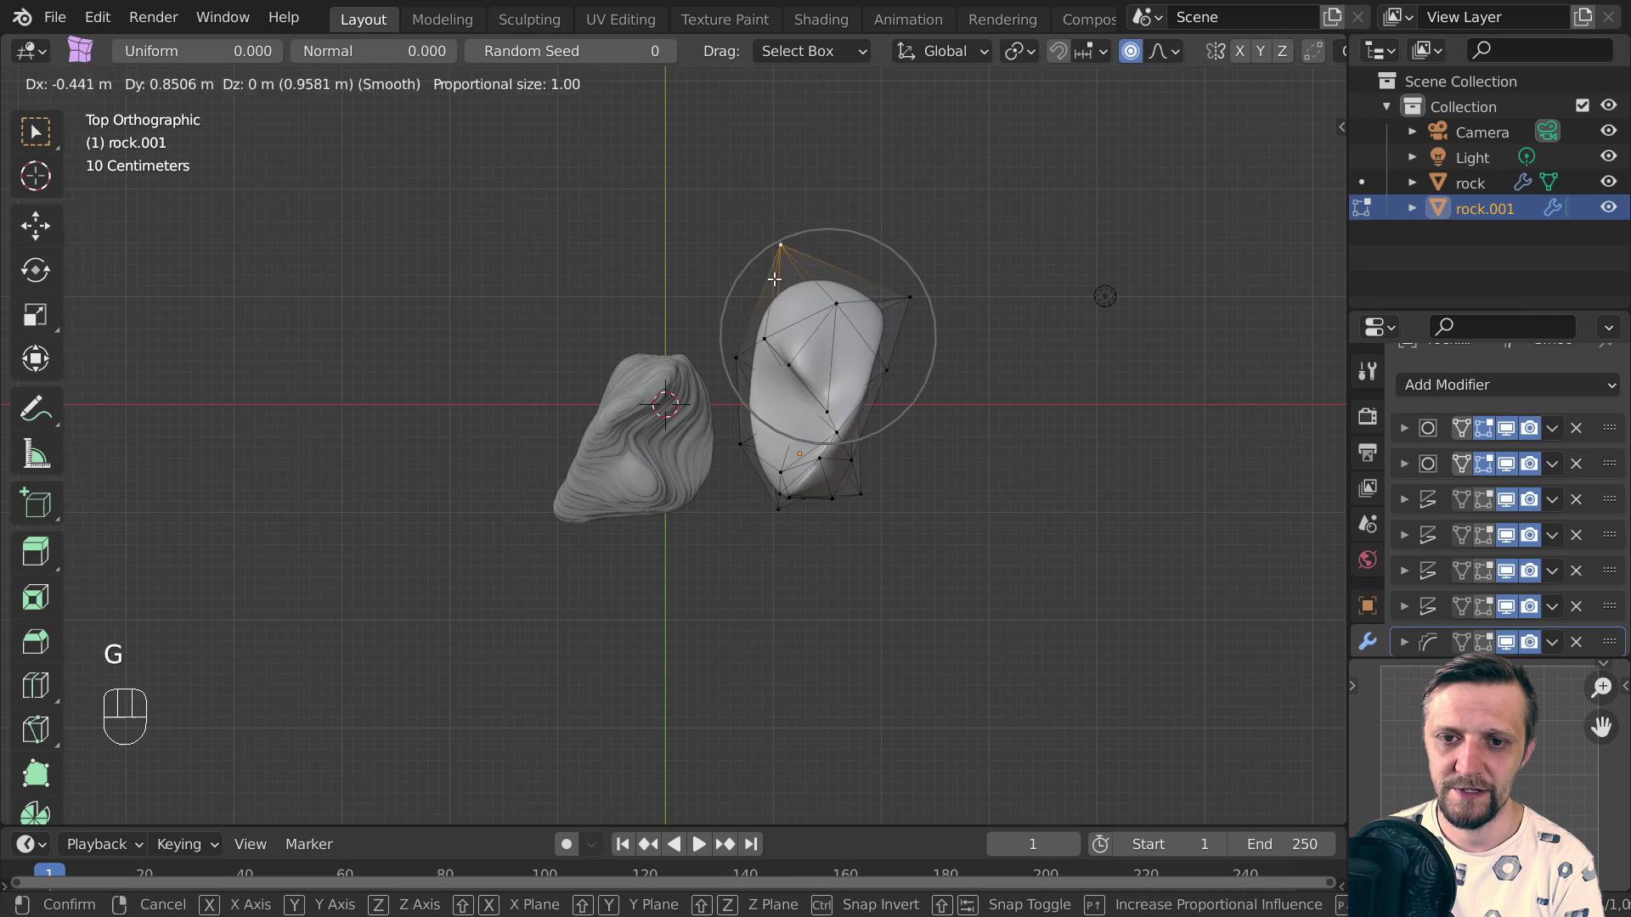
click(778, 450)
key(Tab)
Duplicate the second rock and shift the new copy along Z
middle_drag(778, 450, 1005, 342)
key(shift+d)
key(KP_7)
key(g)
key(z)
Scale the third rock's mesh along Y by about 0.68
key(Tab)
key(a)
key(s)
key(y)
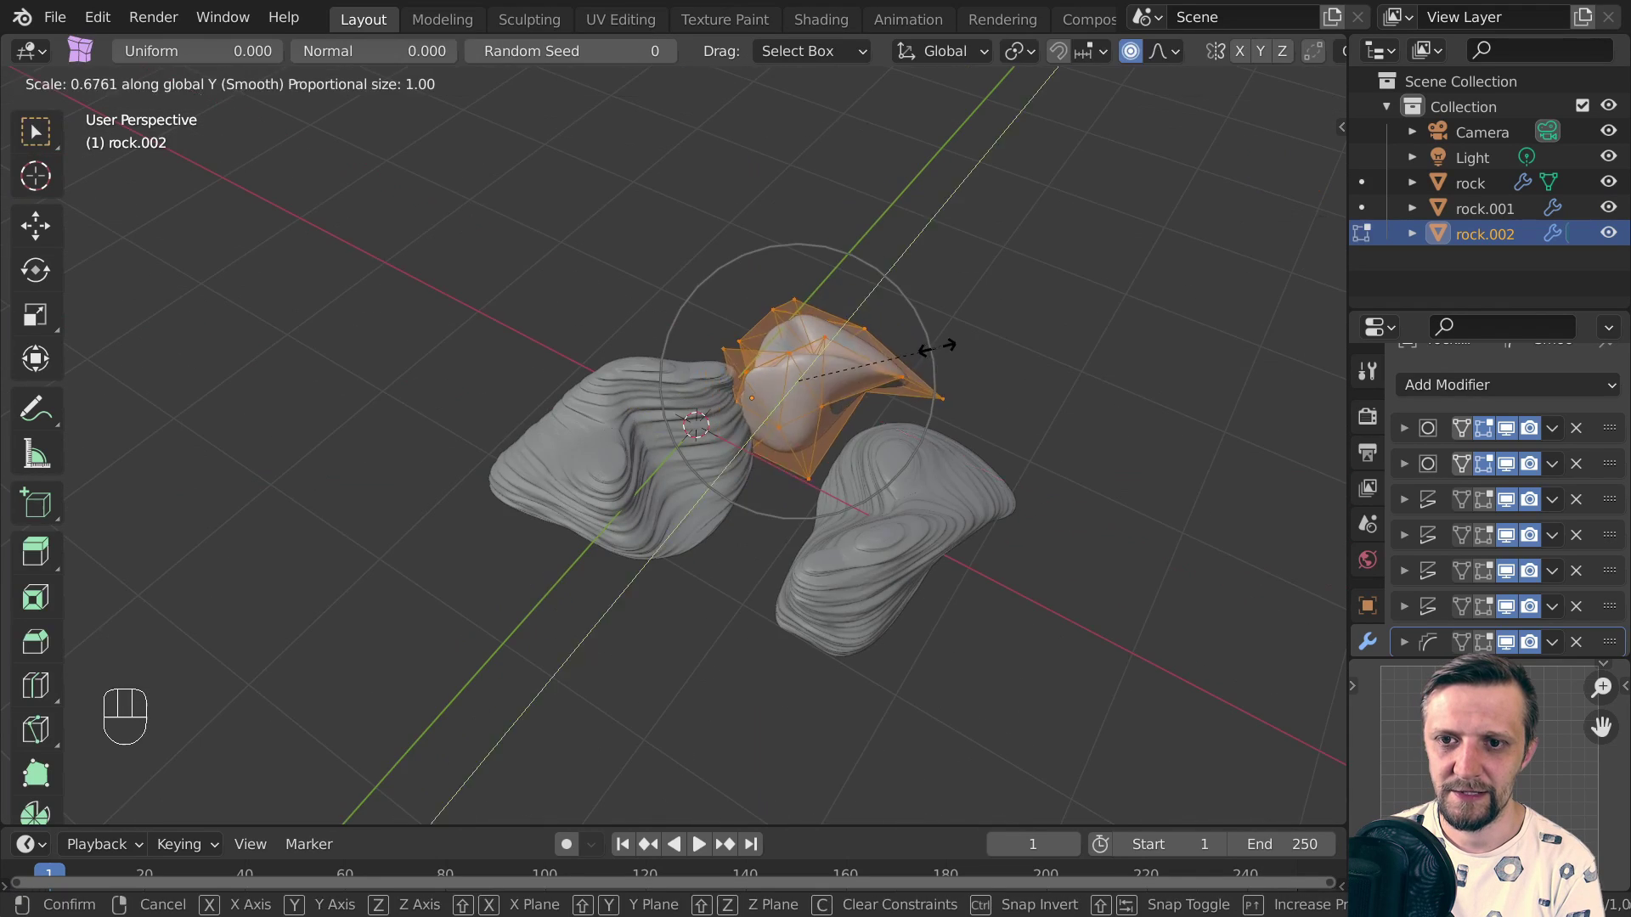
click(950, 345)
key(Tab)
Replace the third rock's mesh geometry with a 2 m Monkey that uses the same rock modifiers
key(Tab)
key(Delete)
key(shift+a)
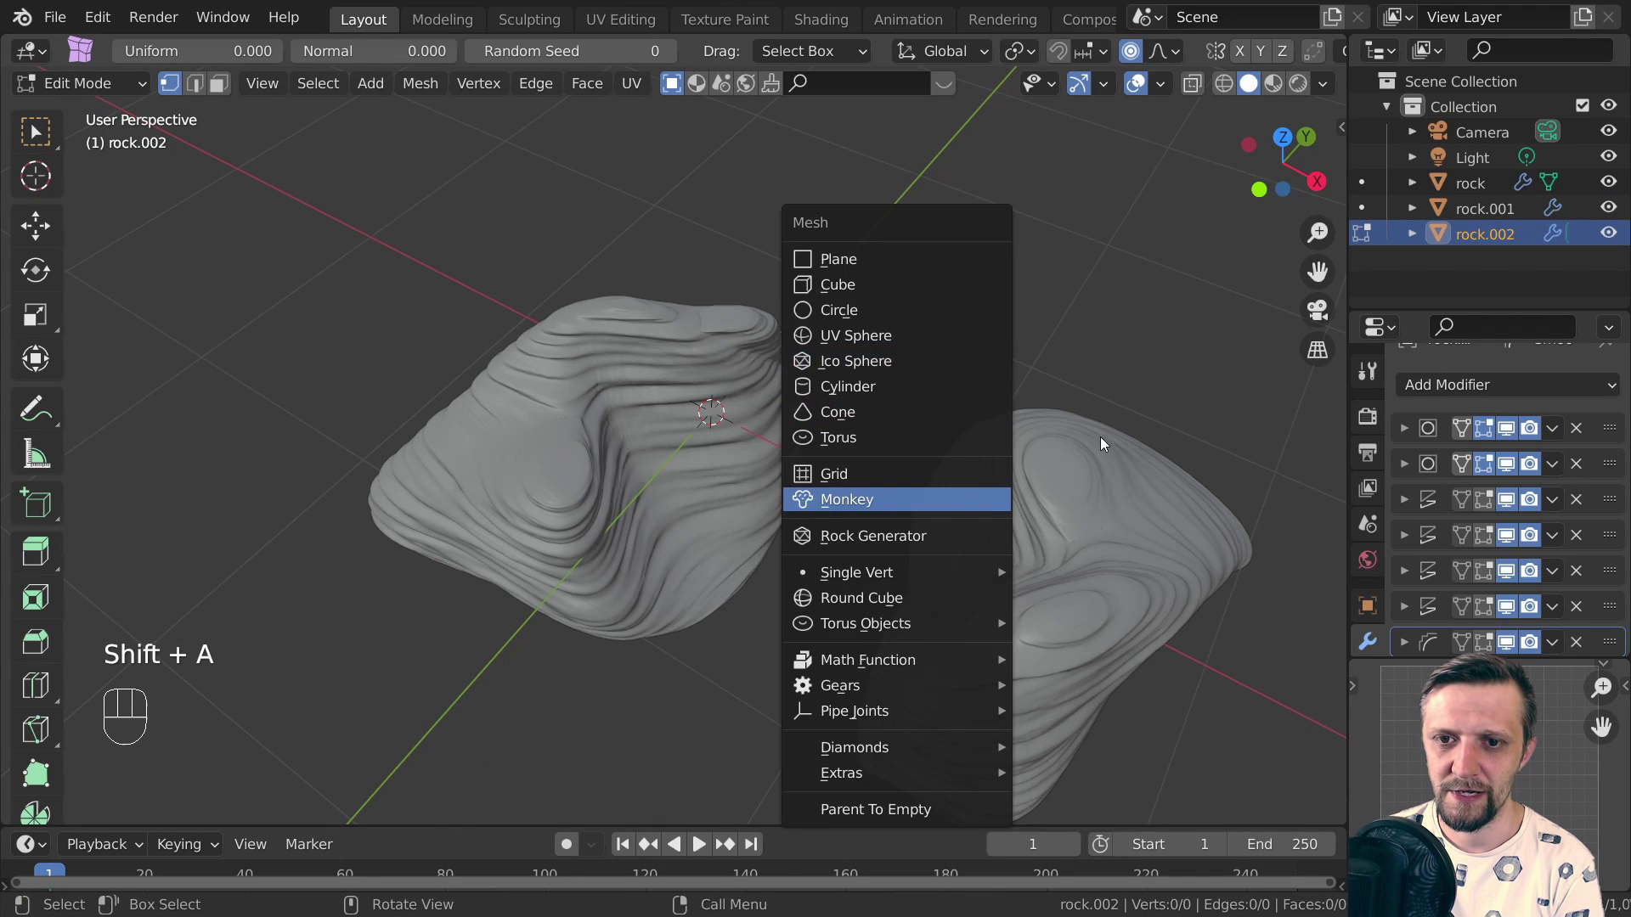
click(896, 500)
scroll(888, 450, down, 3)
middle_drag(888, 450, 972, 367)
scroll(904, 393, up, 2)
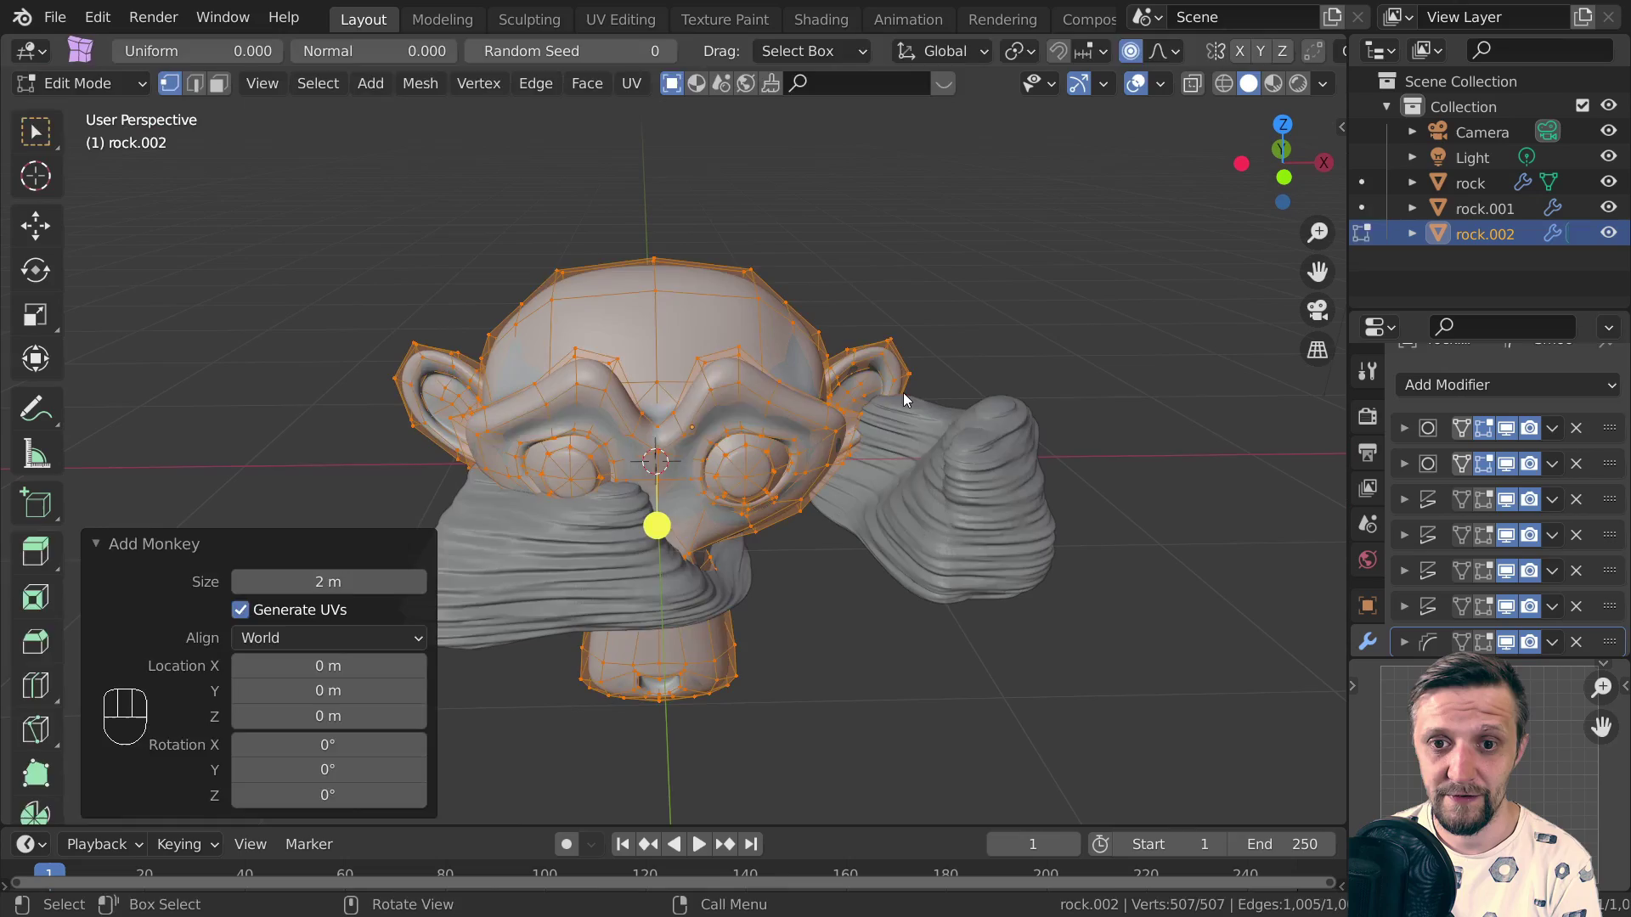
Drop one Subdivision modifier from the monkey object and scale its mesh down
key(Tab)
click(1506, 463)
scroll(977, 442, down, 2)
middle_drag(977, 441, 647, 462)
scroll(648, 462, up, 3)
key(s)
click(906, 357)
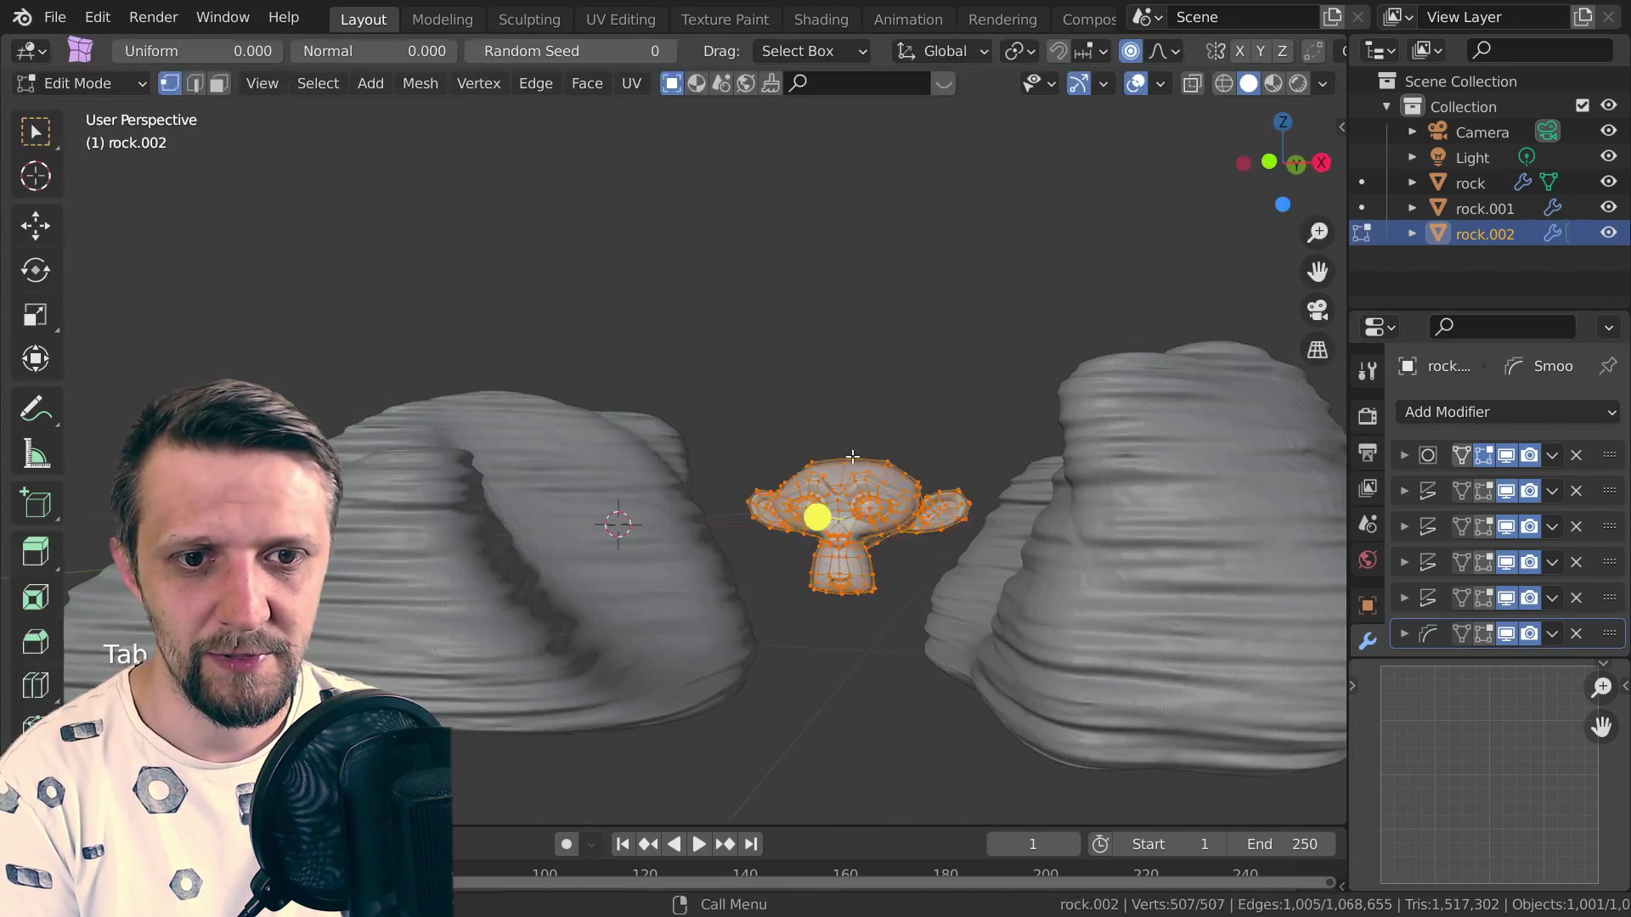
Look through the settings of the monkey's Displace modifiers and delete the object
click(1404, 527)
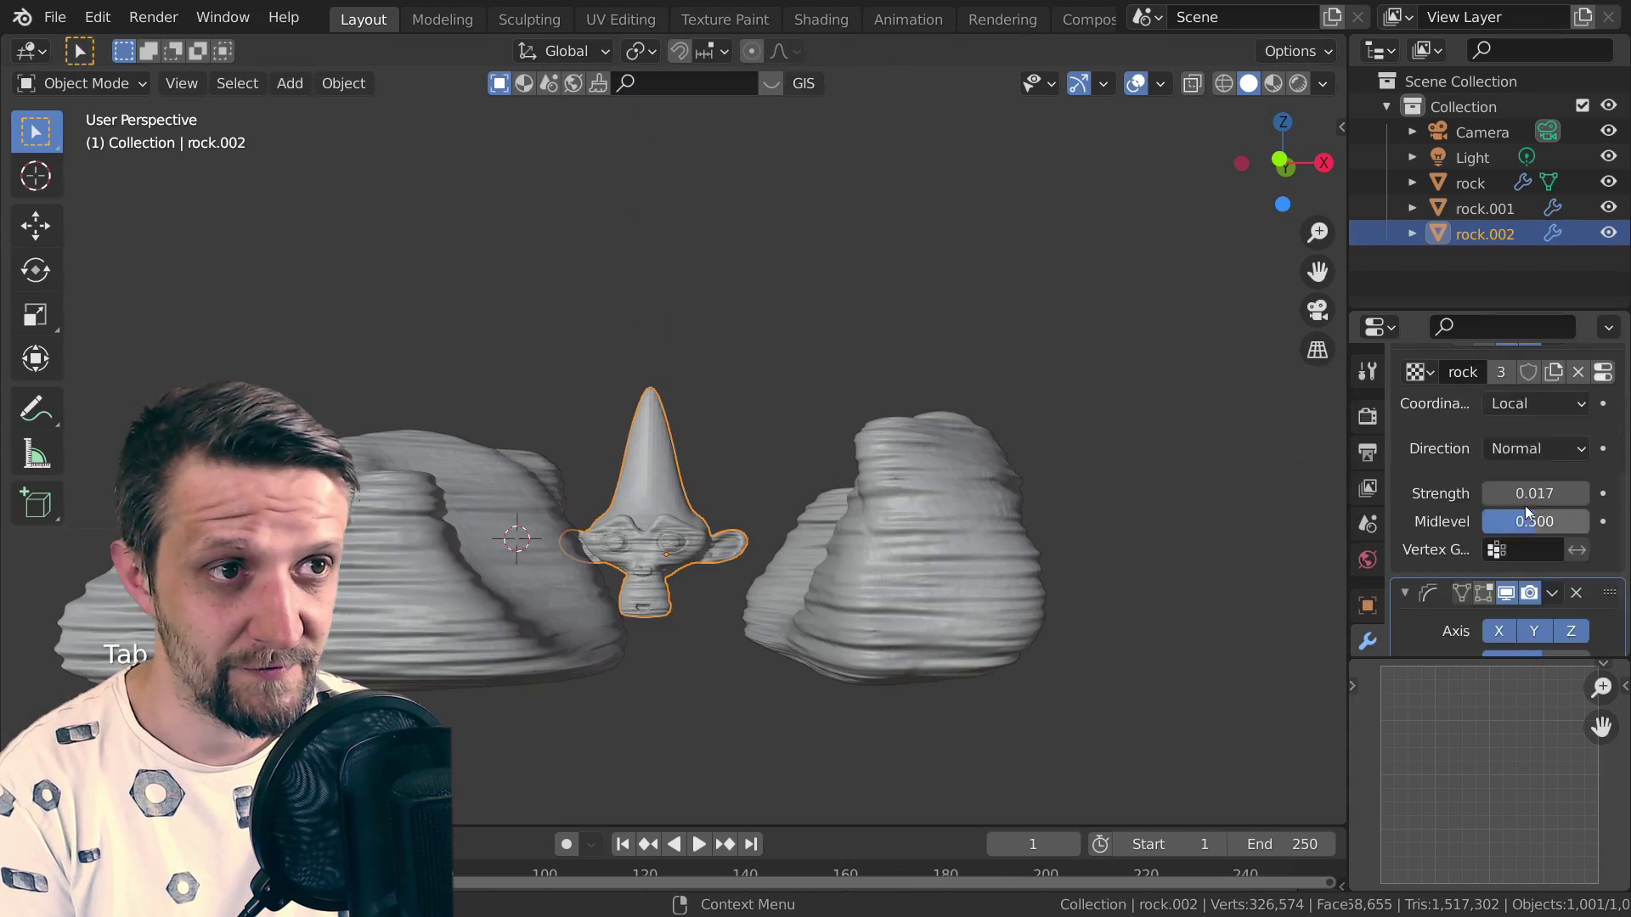
scroll(1495, 510, down, 3)
click(1535, 432)
click(1465, 520)
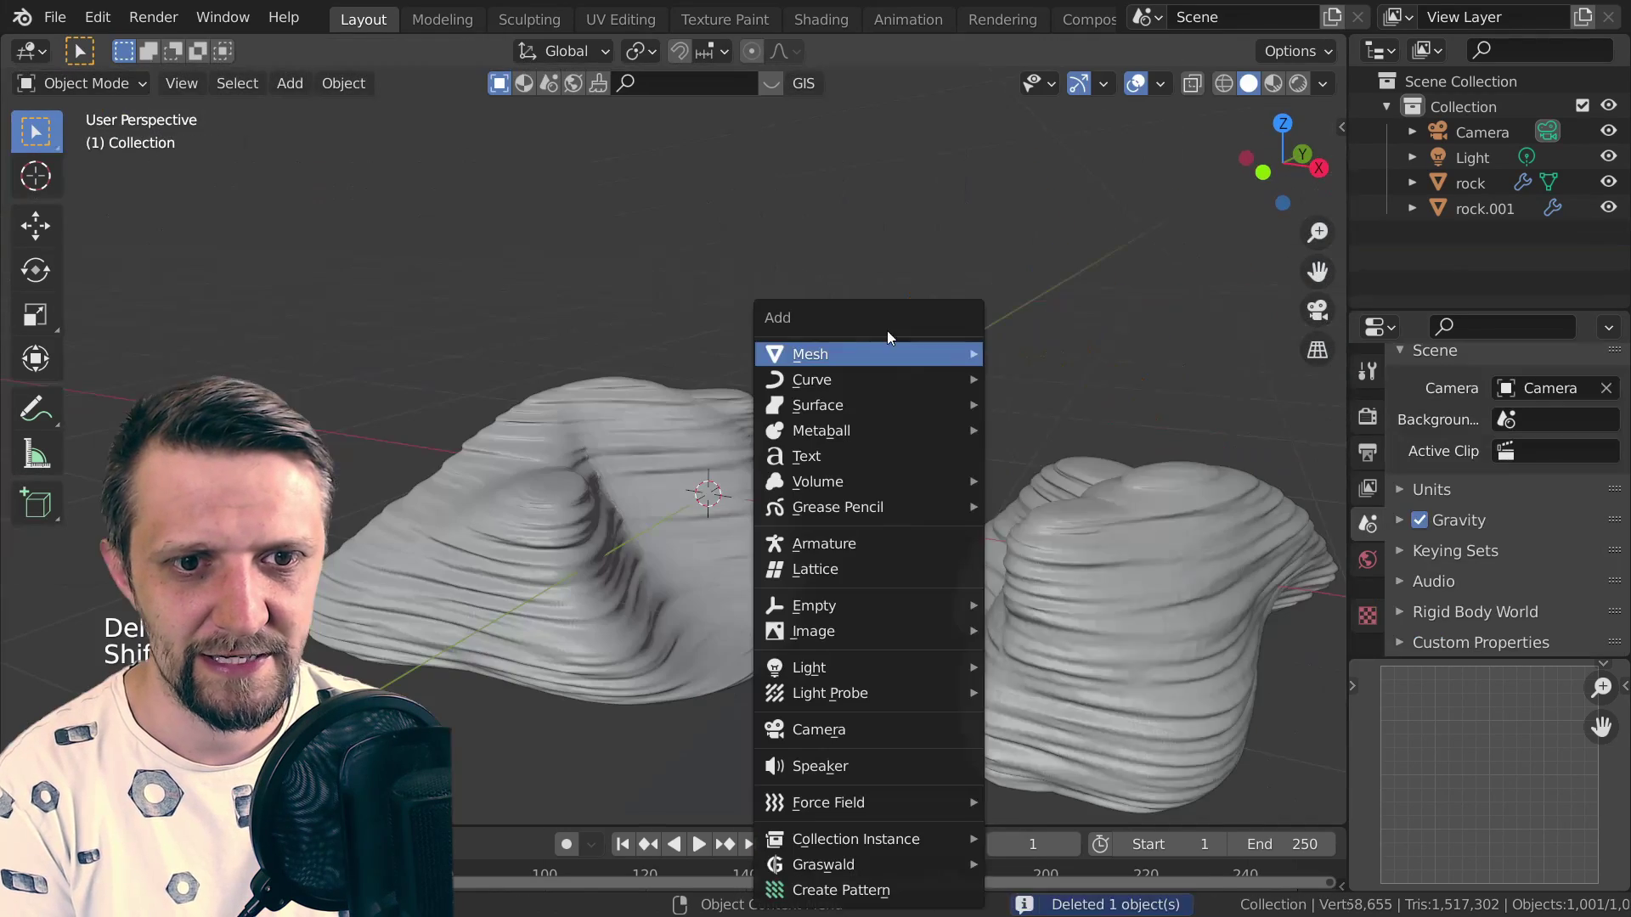
Add a 2 m plane at the world origin and give it an Ocean modifier
mouse_move(945, 365)
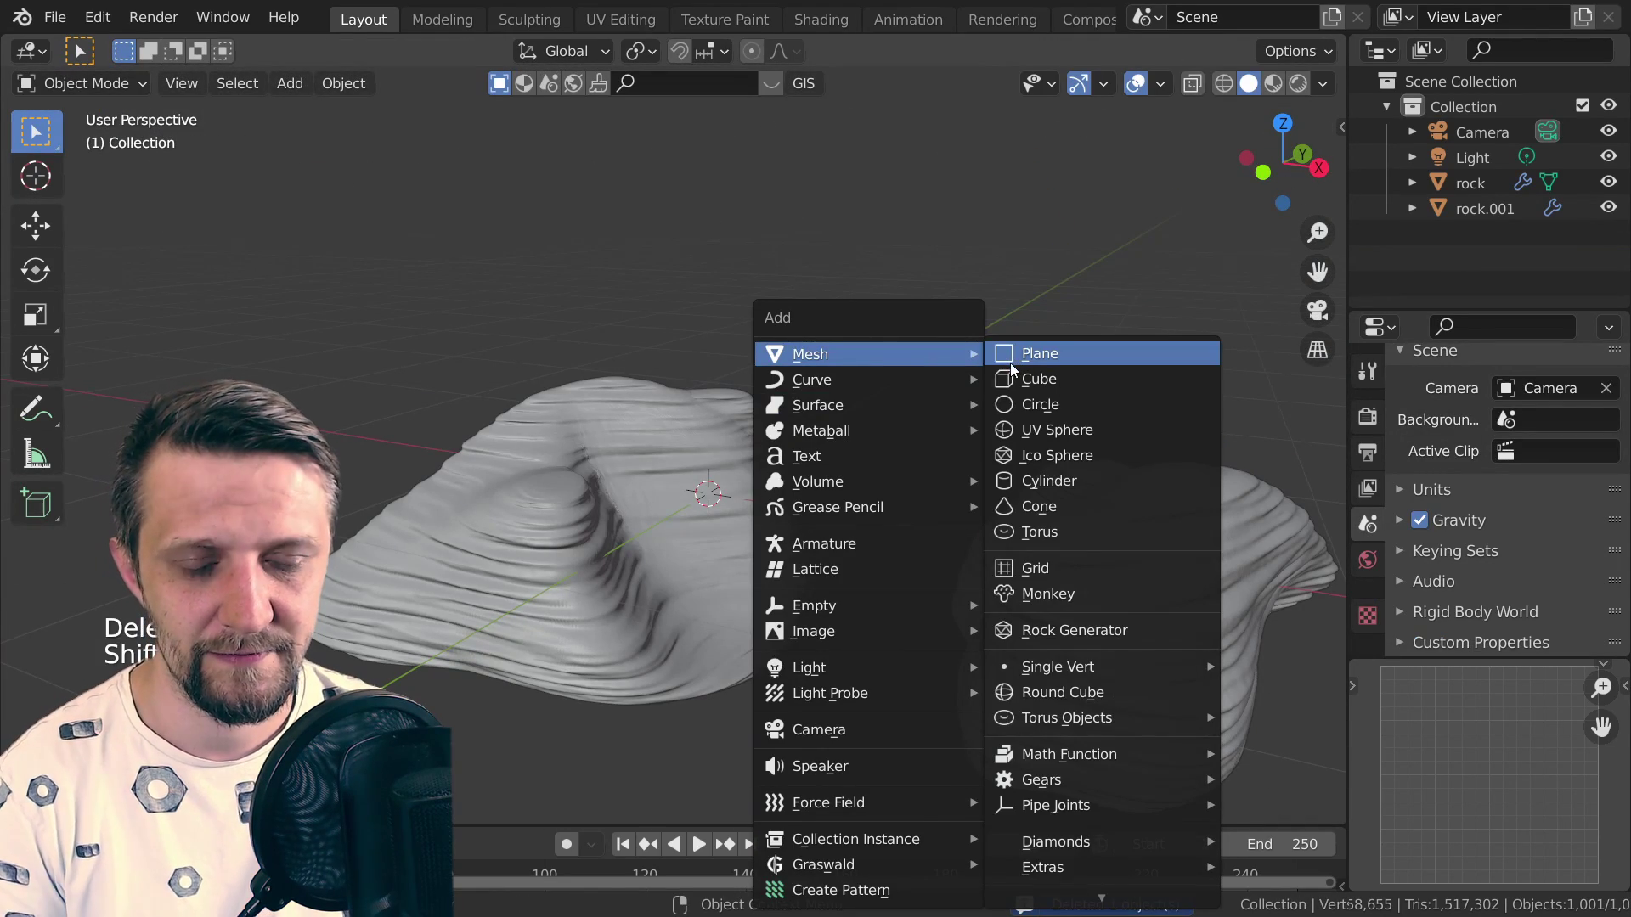
click(1035, 353)
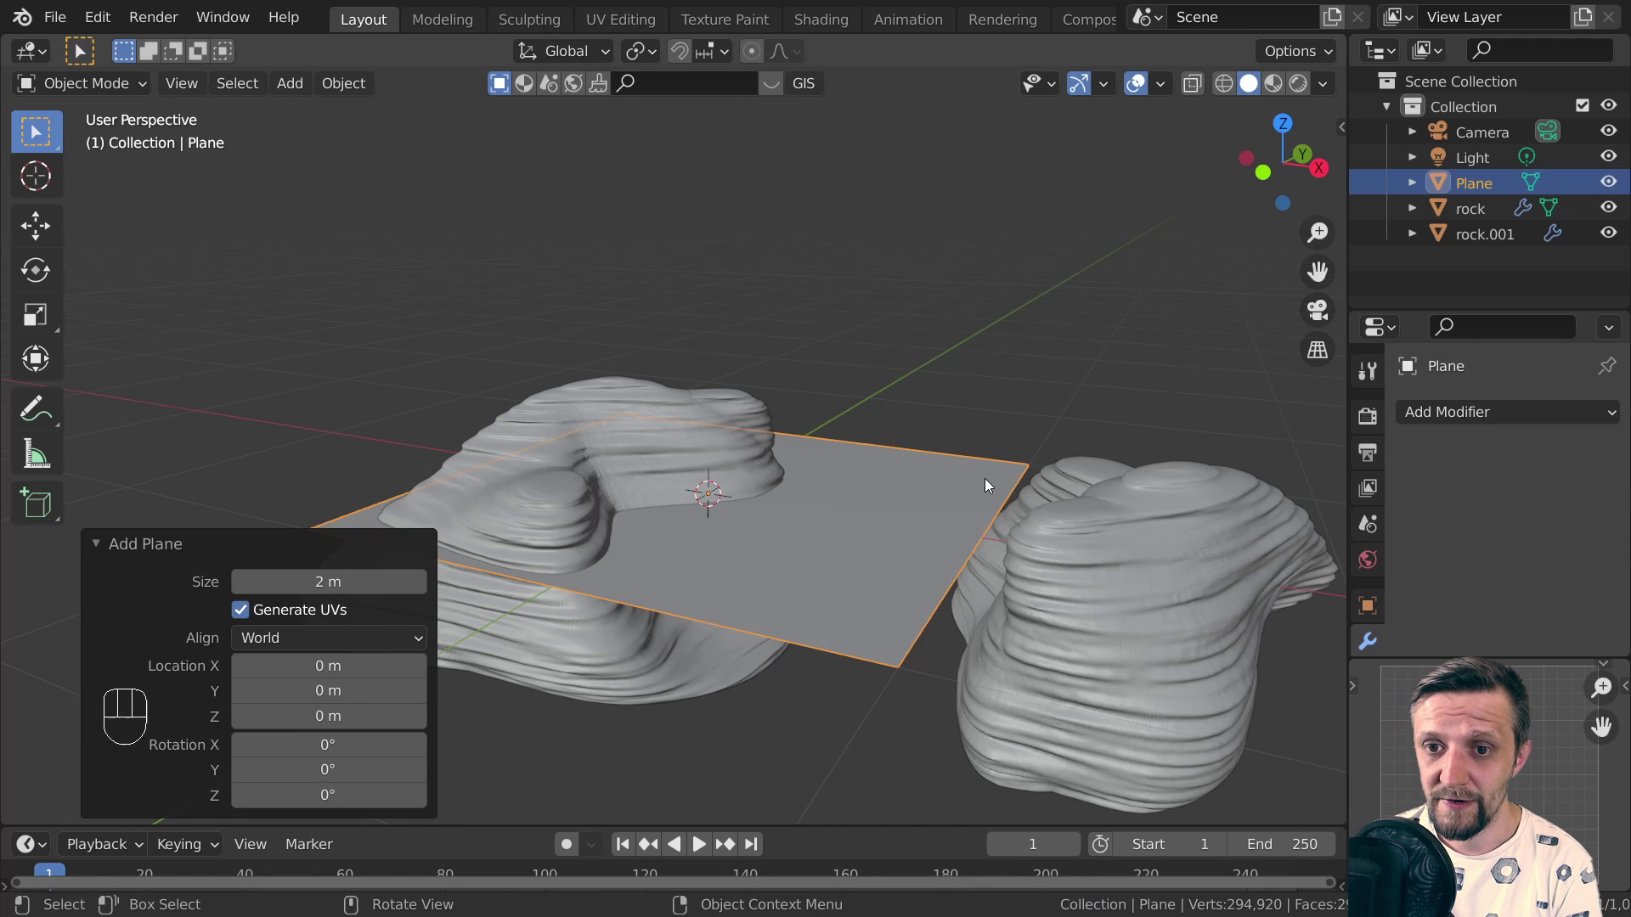
middle_drag(986, 478, 933, 535)
click(1471, 411)
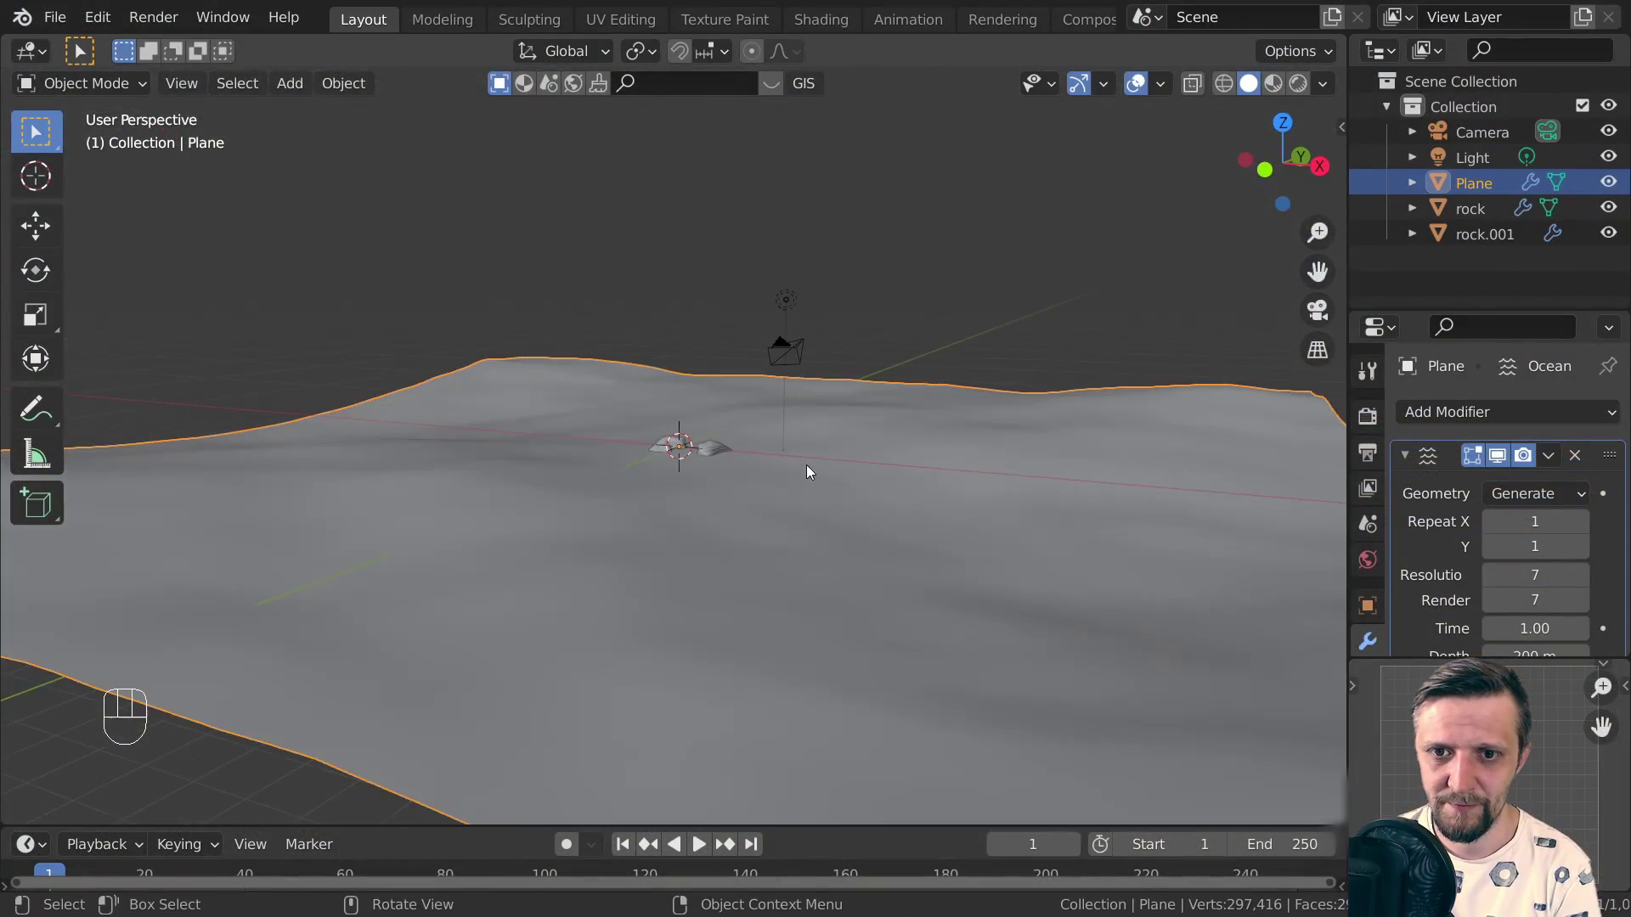
Look through the camera and reframe it to view both rocks from near ground level
key(KP_0)
click(1341, 127)
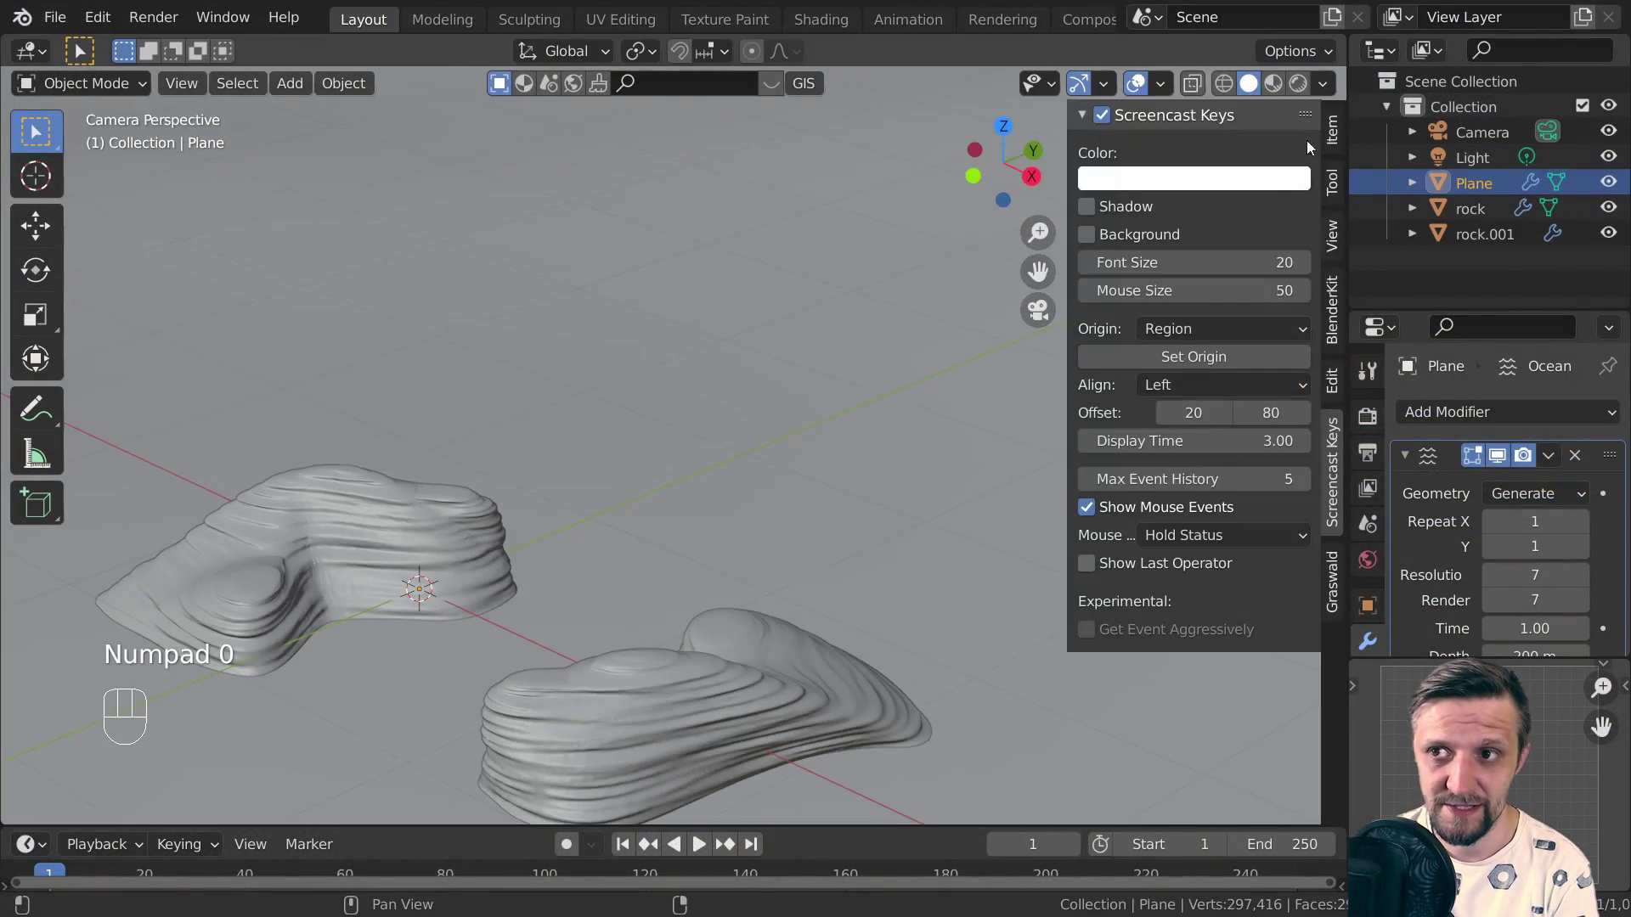
click(1330, 248)
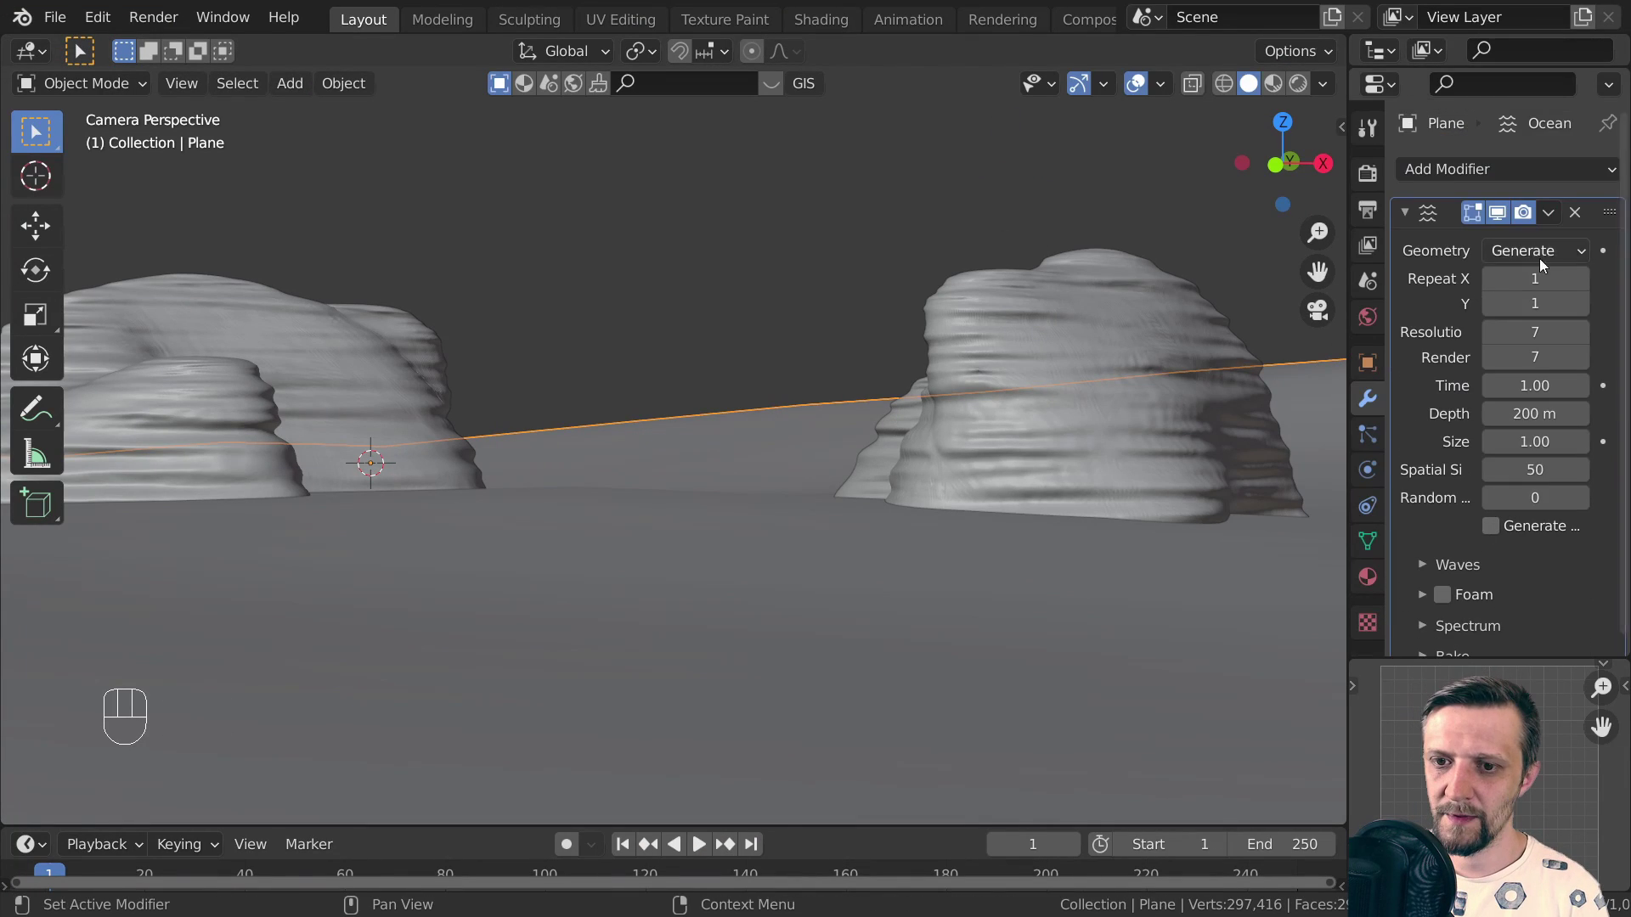
Set the Ocean modifier's size to 0.14 and its wave scale to 0.200
drag(1534, 441, 1478, 442)
click(1458, 565)
scroll(1478, 565, down, 3)
drag(1534, 500, 1485, 500)
Lower the ocean plane by about 0.35 m along Z
key(g)
key(z)
click(732, 494)
Set the Ocean modifier to repeat 3 times in both X and Y
scroll(1534, 280, up, 3)
click(1581, 279)
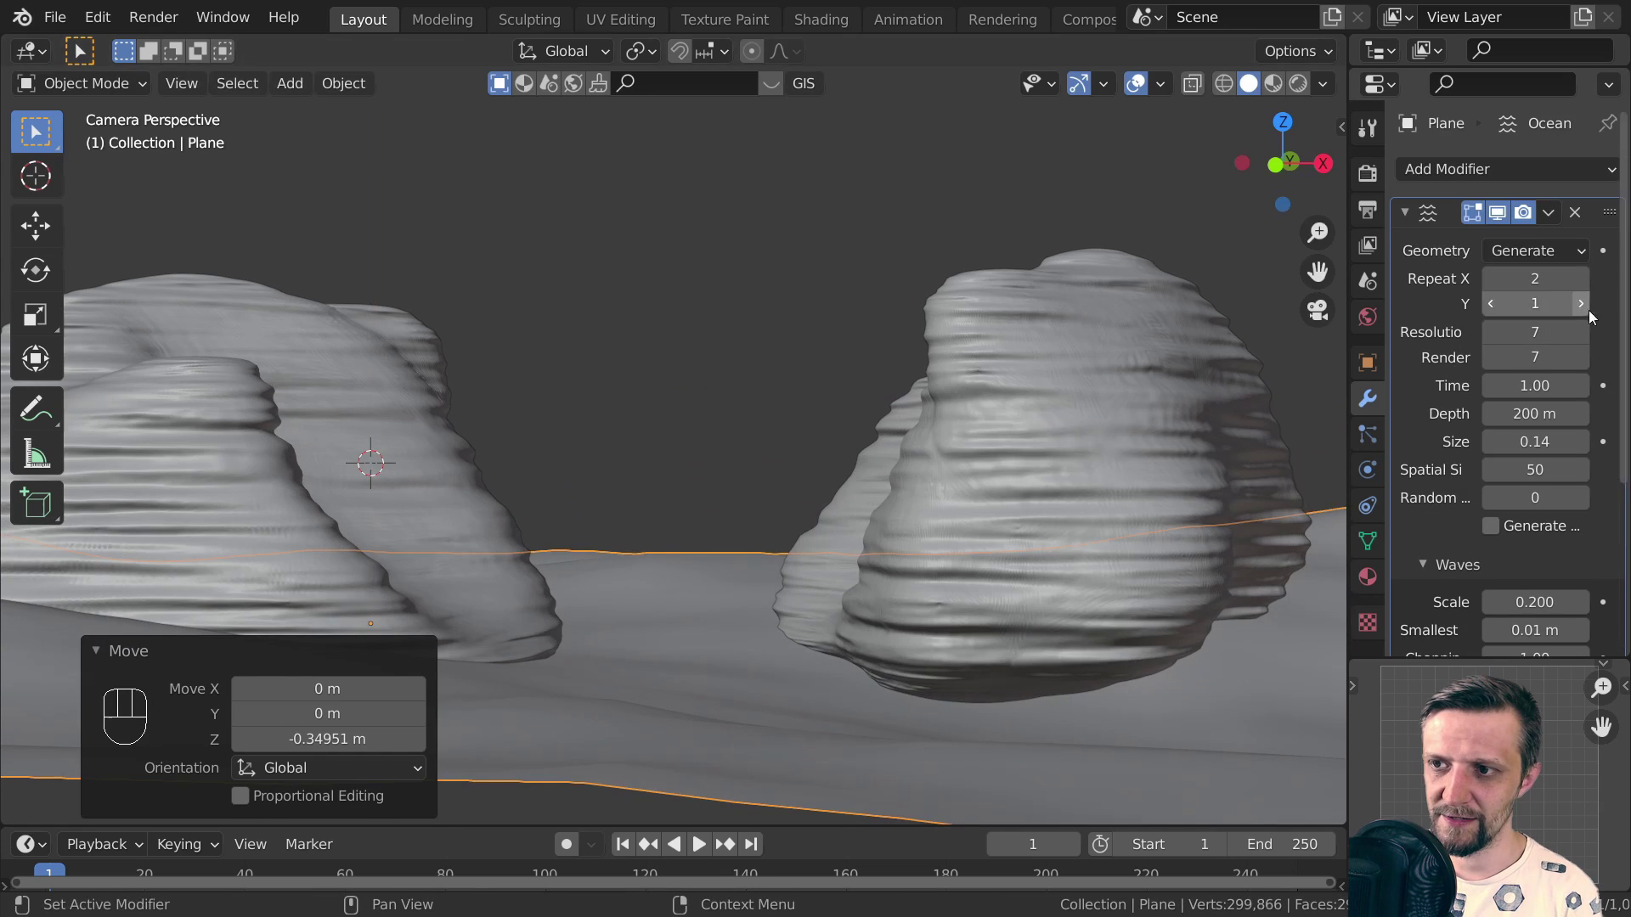
click(1583, 304)
click(1584, 304)
click(1581, 279)
Shift the ocean plane along X in the negative direction and raise it by about 0.03 m
scroll(873, 564, down, 3)
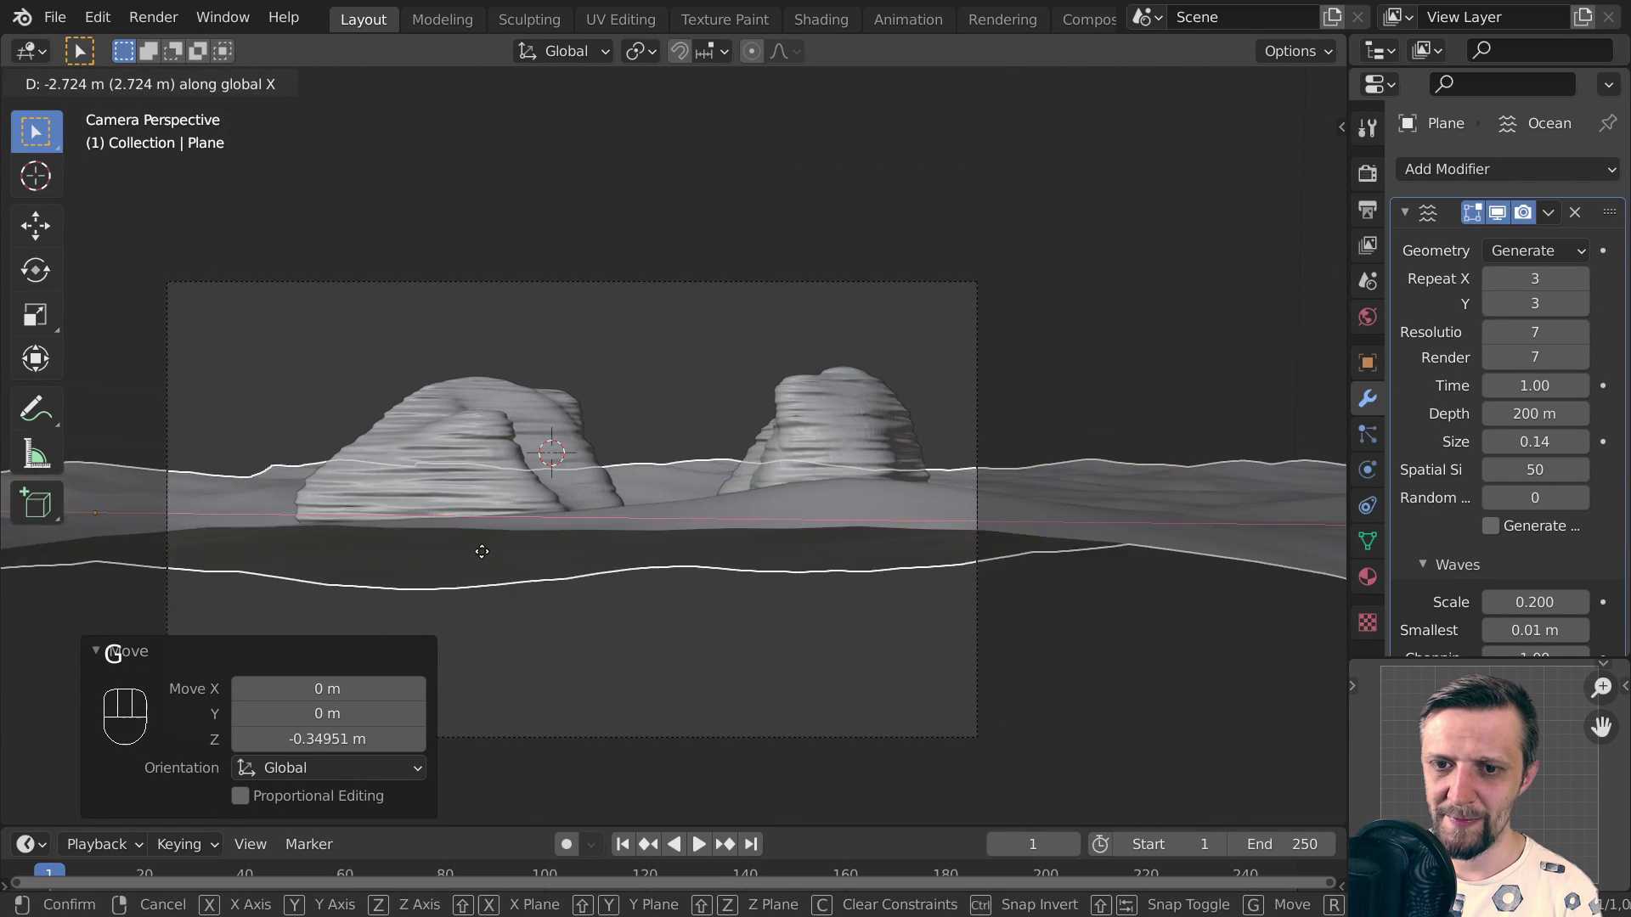
click(599, 553)
key(g)
key(z)
click(1009, 501)
key(r)
right_click(858, 480)
Reposition the ocean plane around the rocks from above, and raise it by about 0.3 m in the camera view
key(KP_0)
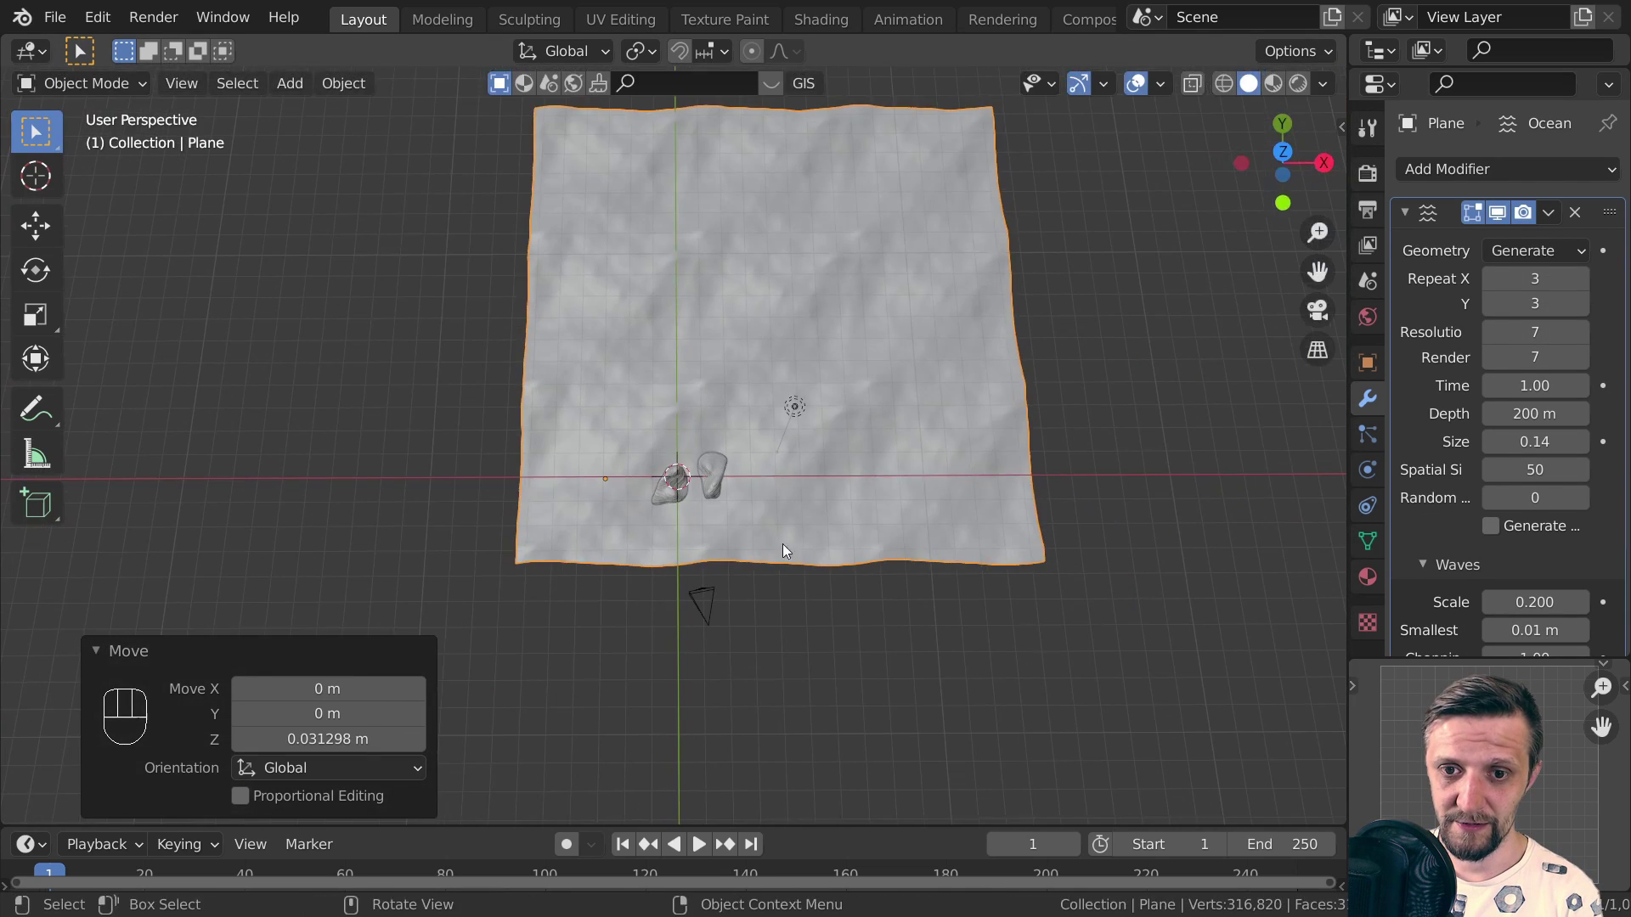
key(g)
click(827, 451)
key(KP_0)
key(g)
key(z)
click(871, 309)
Try an ocean wave scale of 0.100, increase it again, and readjust the plane's height
click(1490, 602)
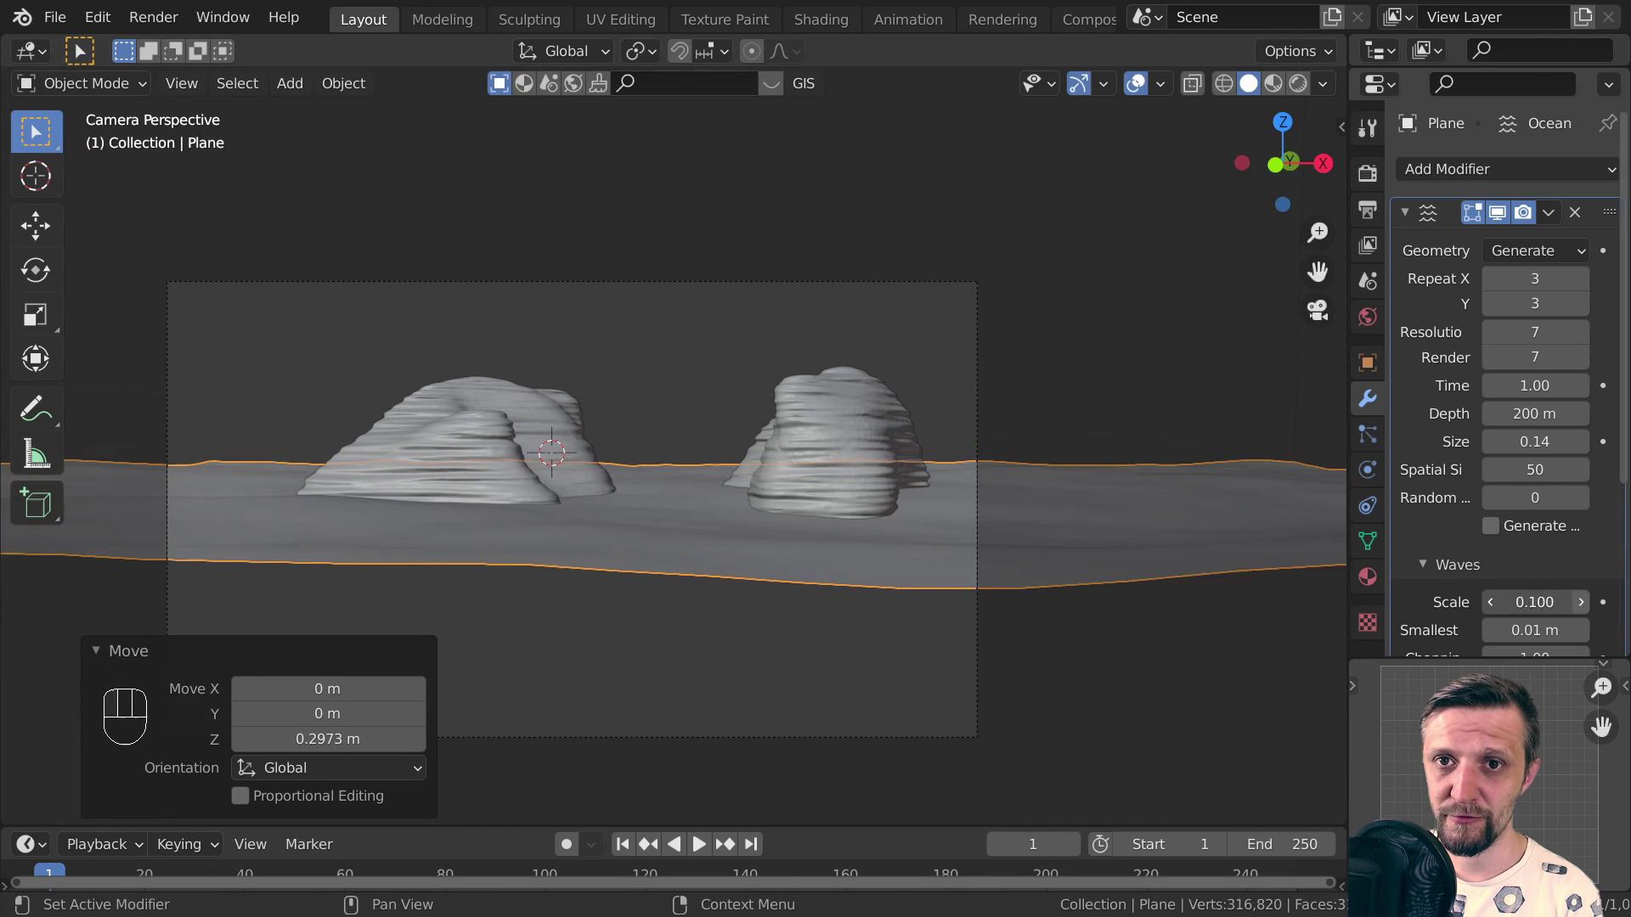
click(1581, 603)
click(830, 434)
key(g)
key(z)
click(824, 455)
click(622, 550)
Set the ocean's smallest wave to 0.11 m and wave scale to 0.300, with a higher choppiness
click(1580, 631)
scroll(1578, 630, down, 2)
drag(1535, 556, 1583, 556)
scroll(712, 327, up, 3)
click(1580, 500)
Adjust the camera framing and move the ocean plane along Y until the terrain fills the foreground
scroll(783, 414, up, 1)
shift+middle_drag(784, 413, 830, 357)
click(743, 548)
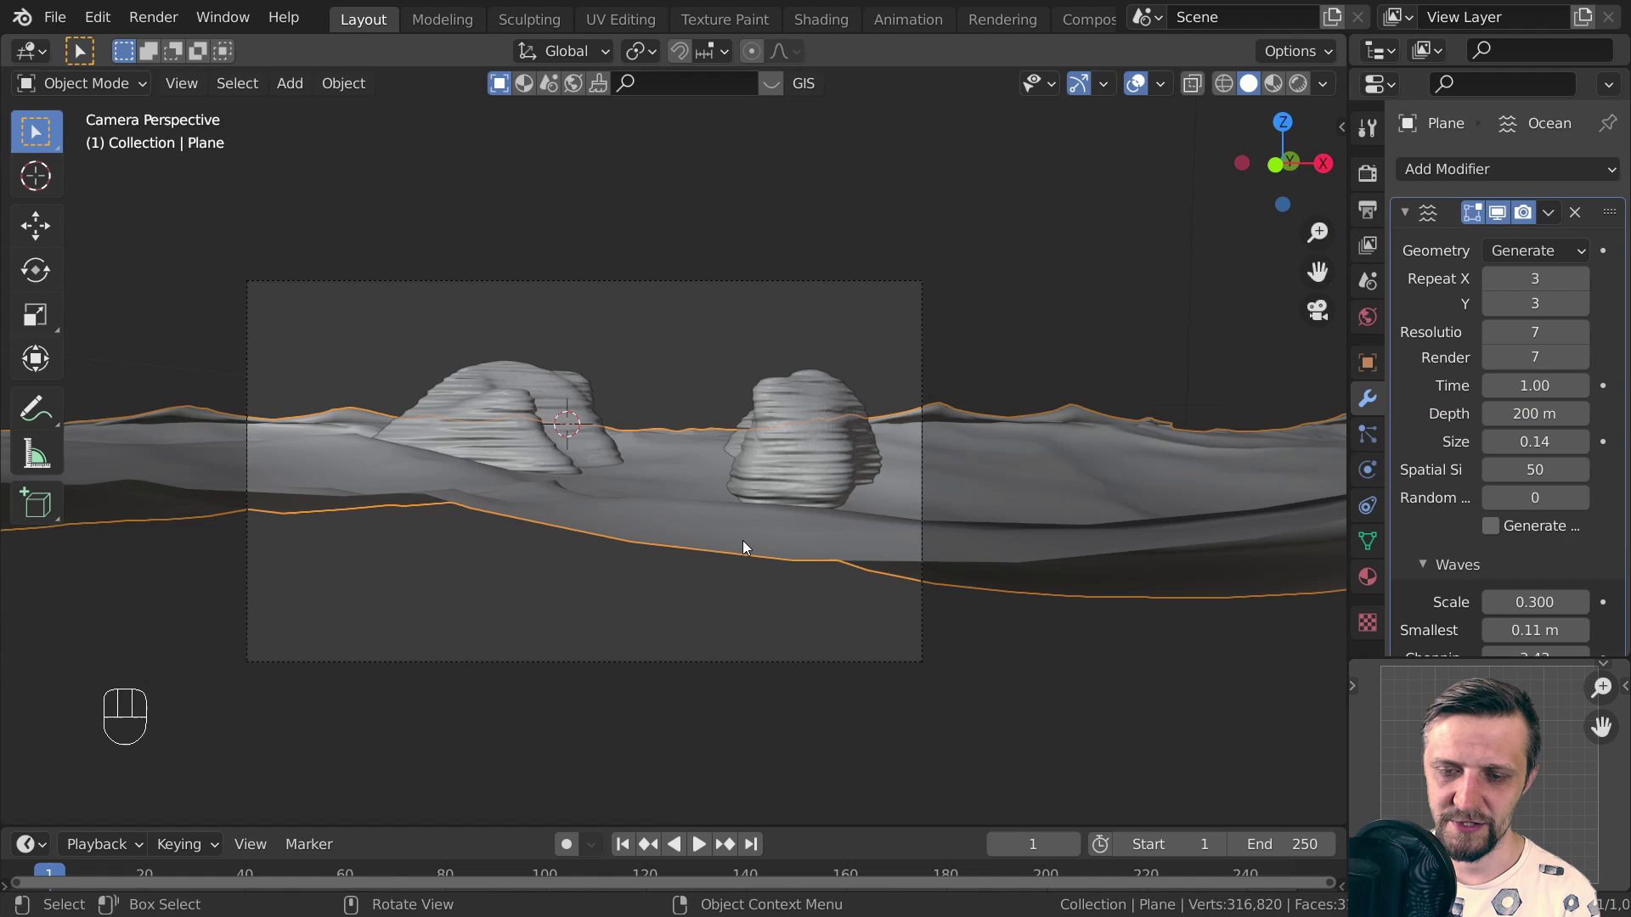
key(g)
key(y)
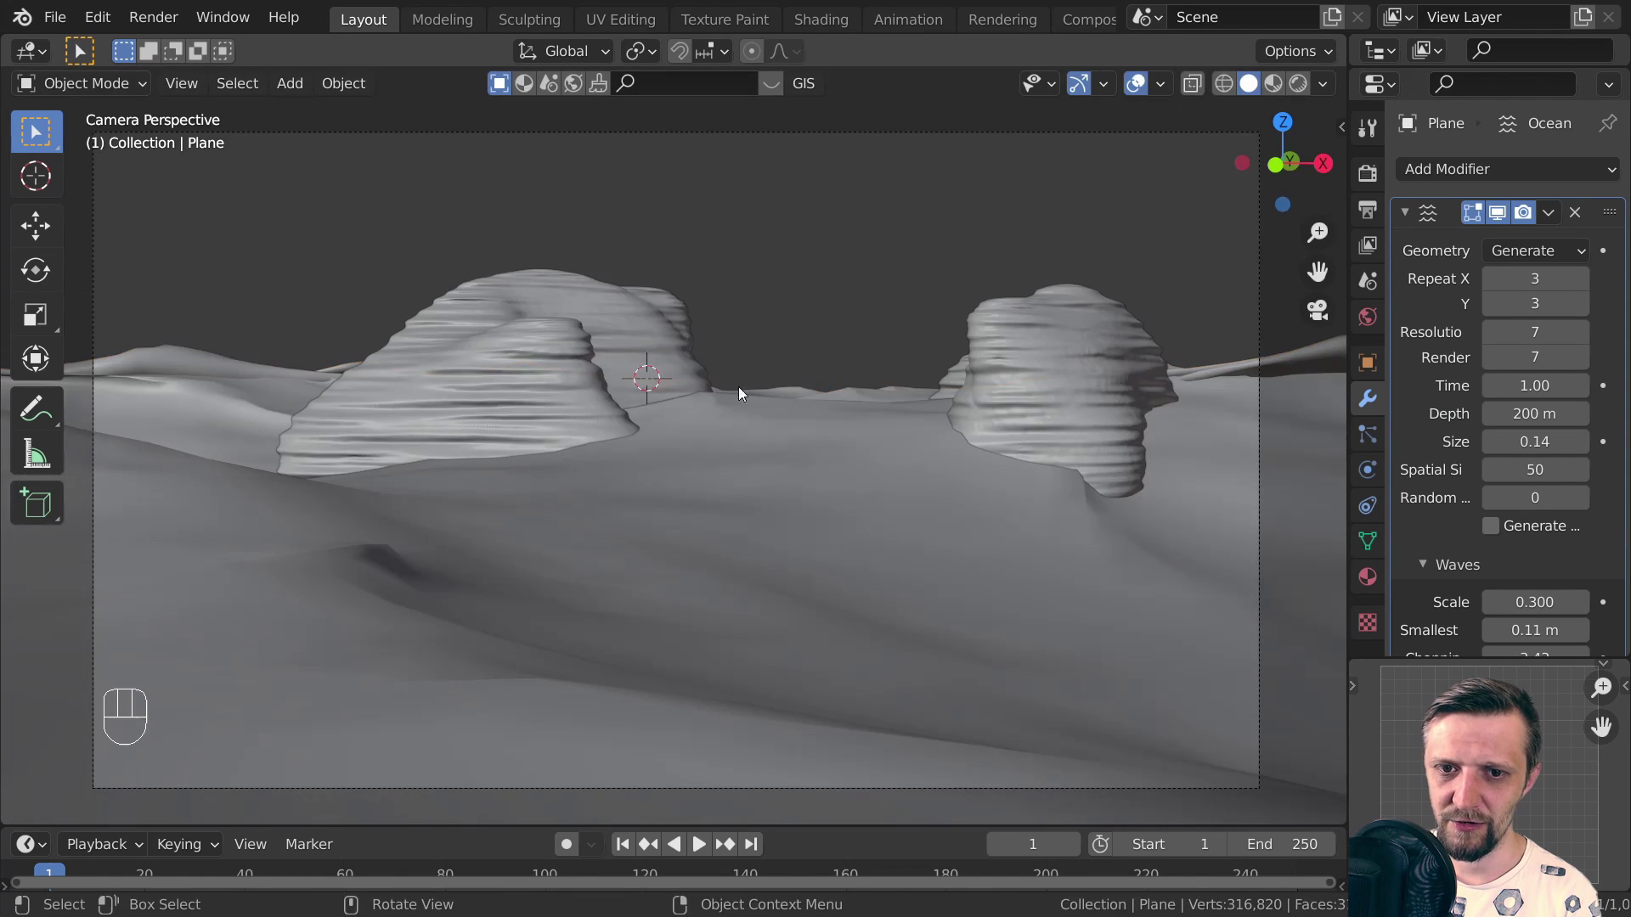
Duplicate the first rock about 3.9 m in the negative Y direction as a large foreground rock, and deselect it
click(527, 385)
scroll(527, 386, down, 2)
key(shift+d)
key(y)
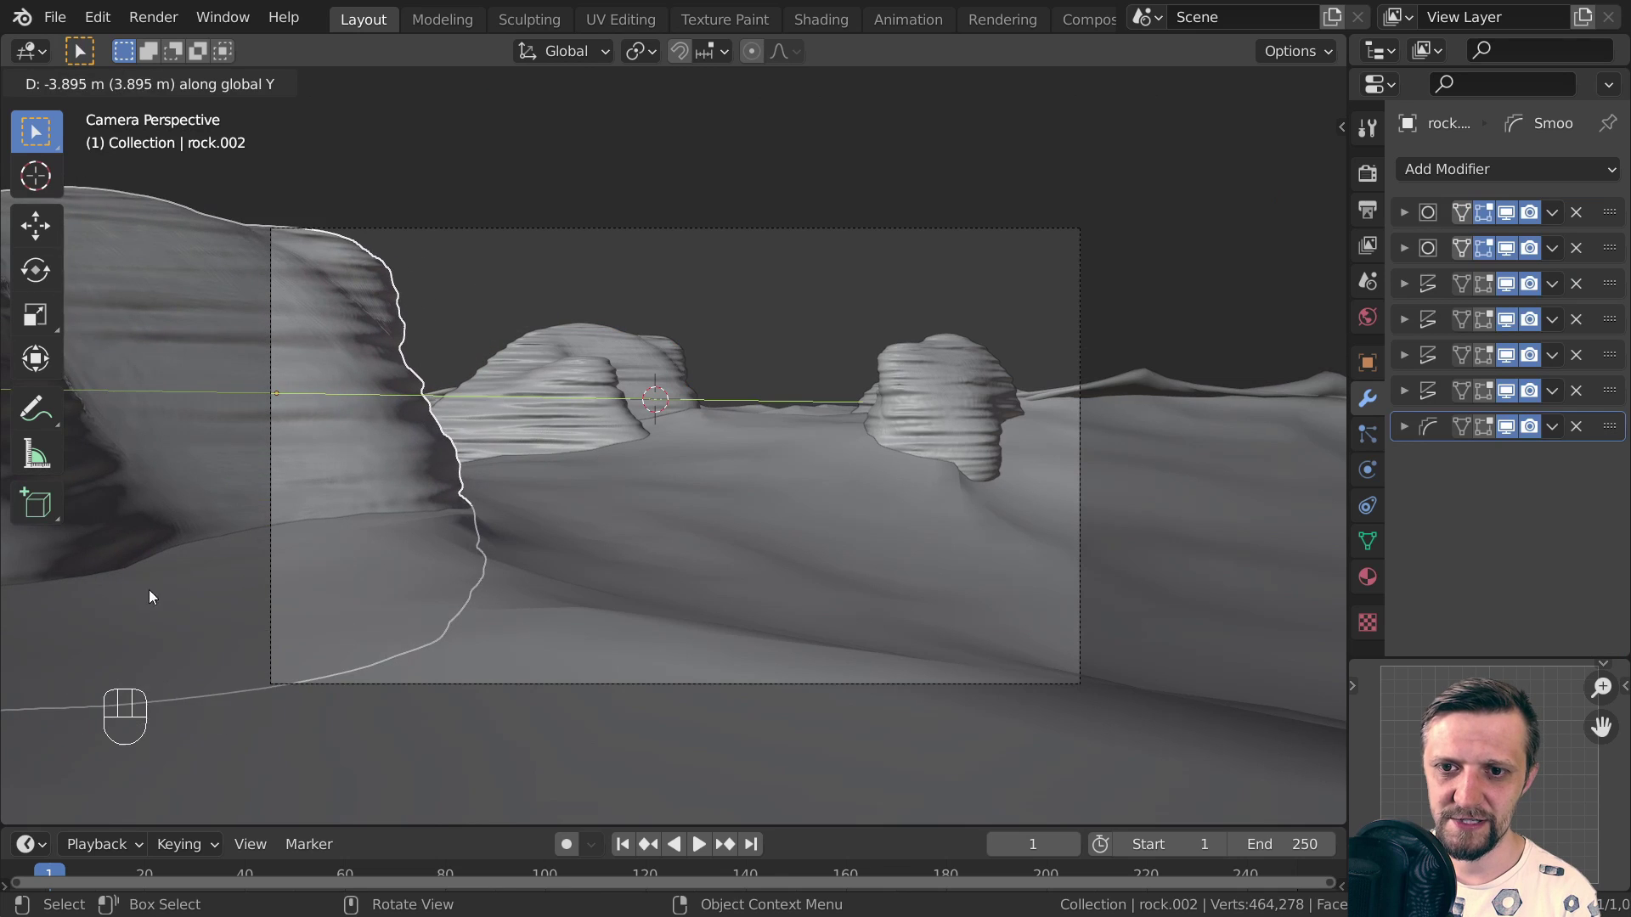
click(150, 594)
click(852, 315)
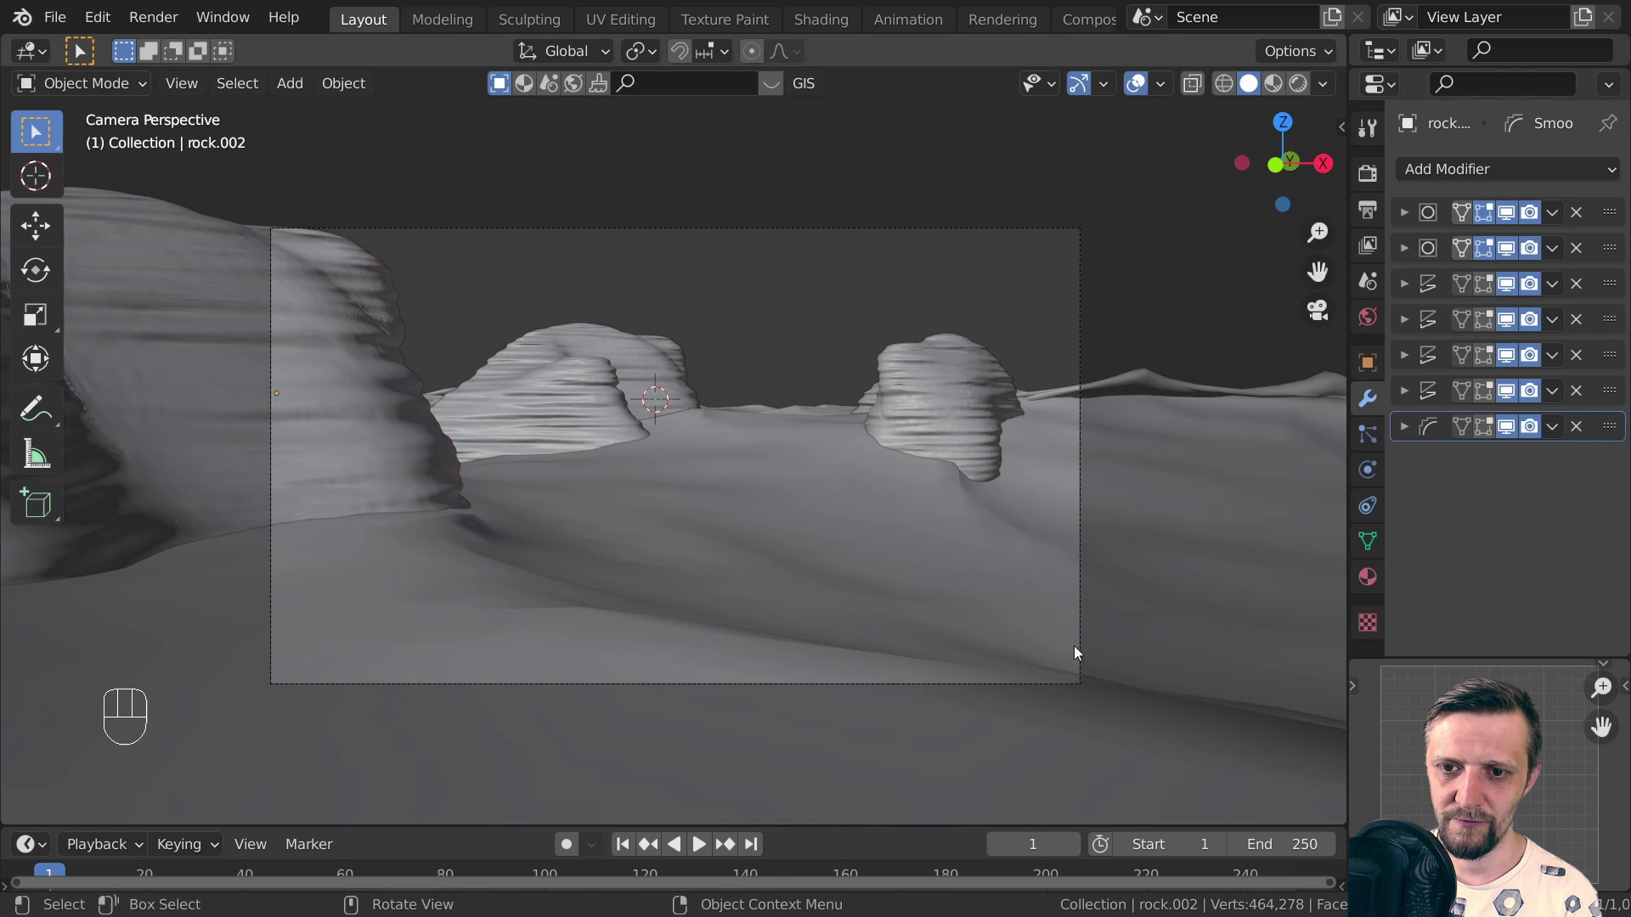
Enter Edit Mode on the terrain plane and try moving its distant vertices along Z with proportional editing
scroll(826, 411, up, 2)
click(826, 411)
key(Tab)
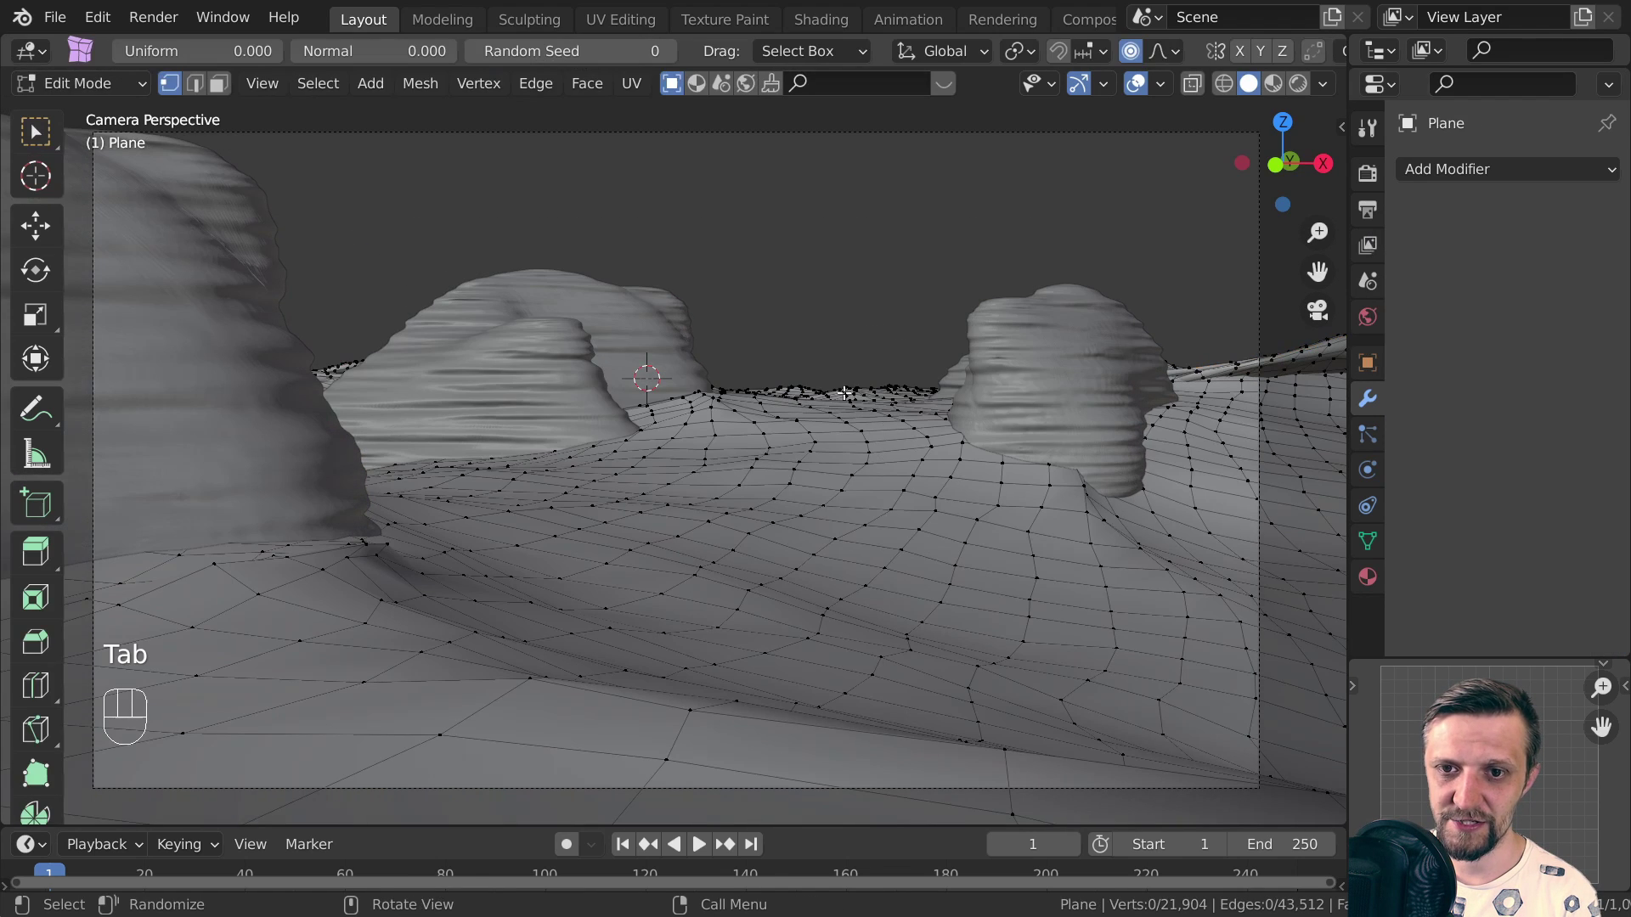
key(g)
key(z)
click(880, 366)
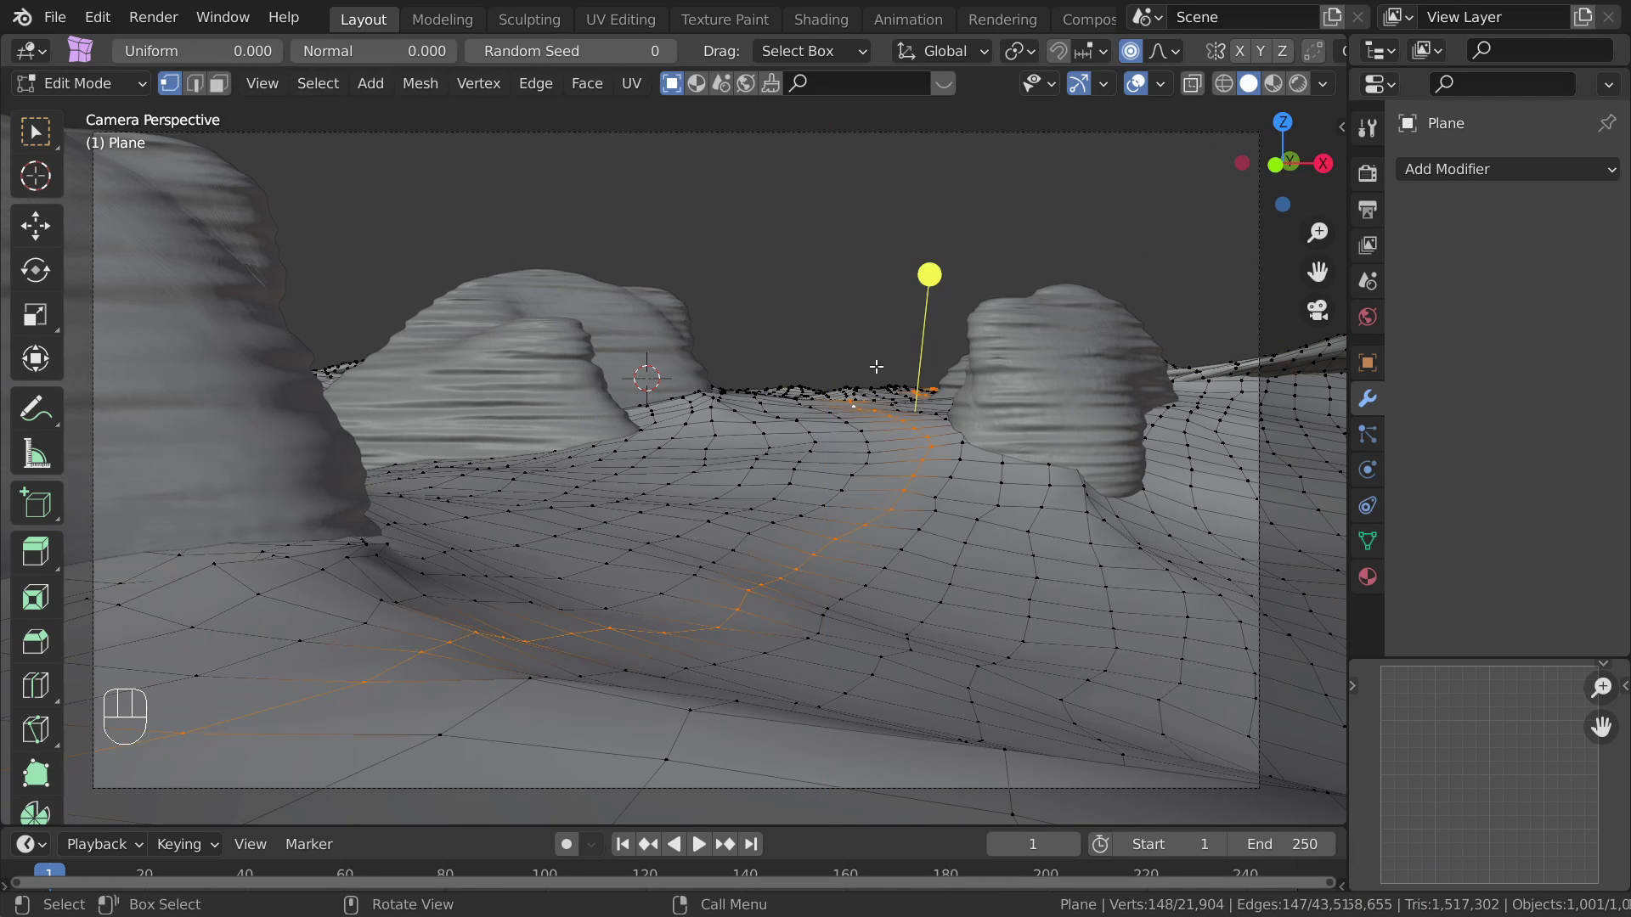
Select terrain vertices at the horizon between the rocks and adjust them with a proportional editing size of about 0.75
ctrl+click(793, 405)
key(g)
key(z)
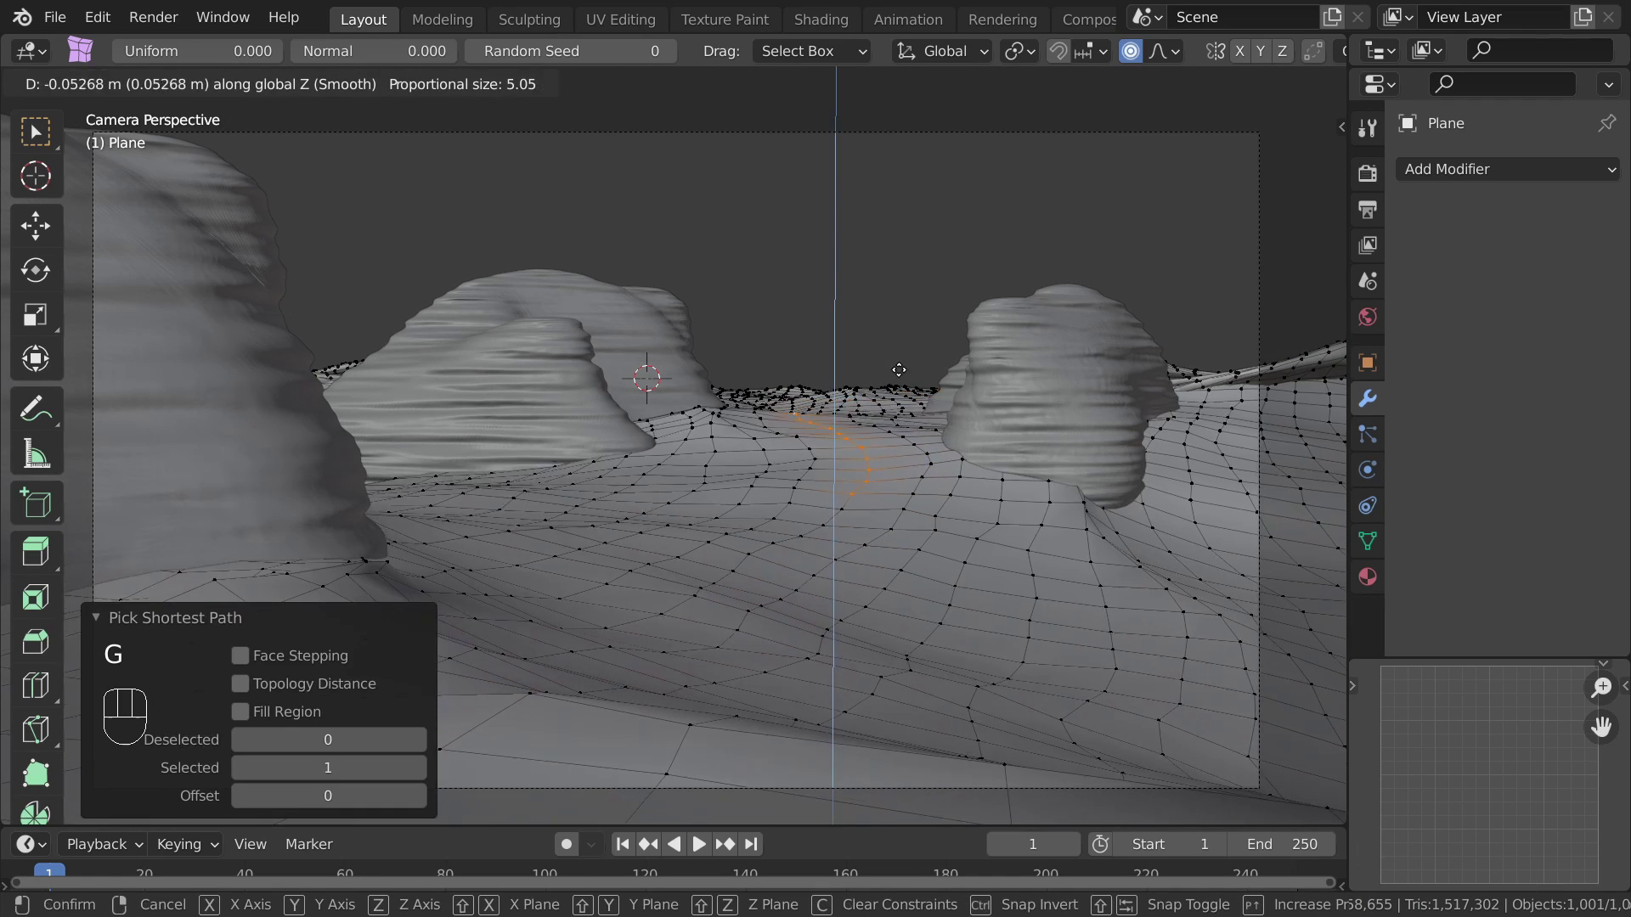
scroll(799, 391, up, 20)
click(809, 386)
key(g)
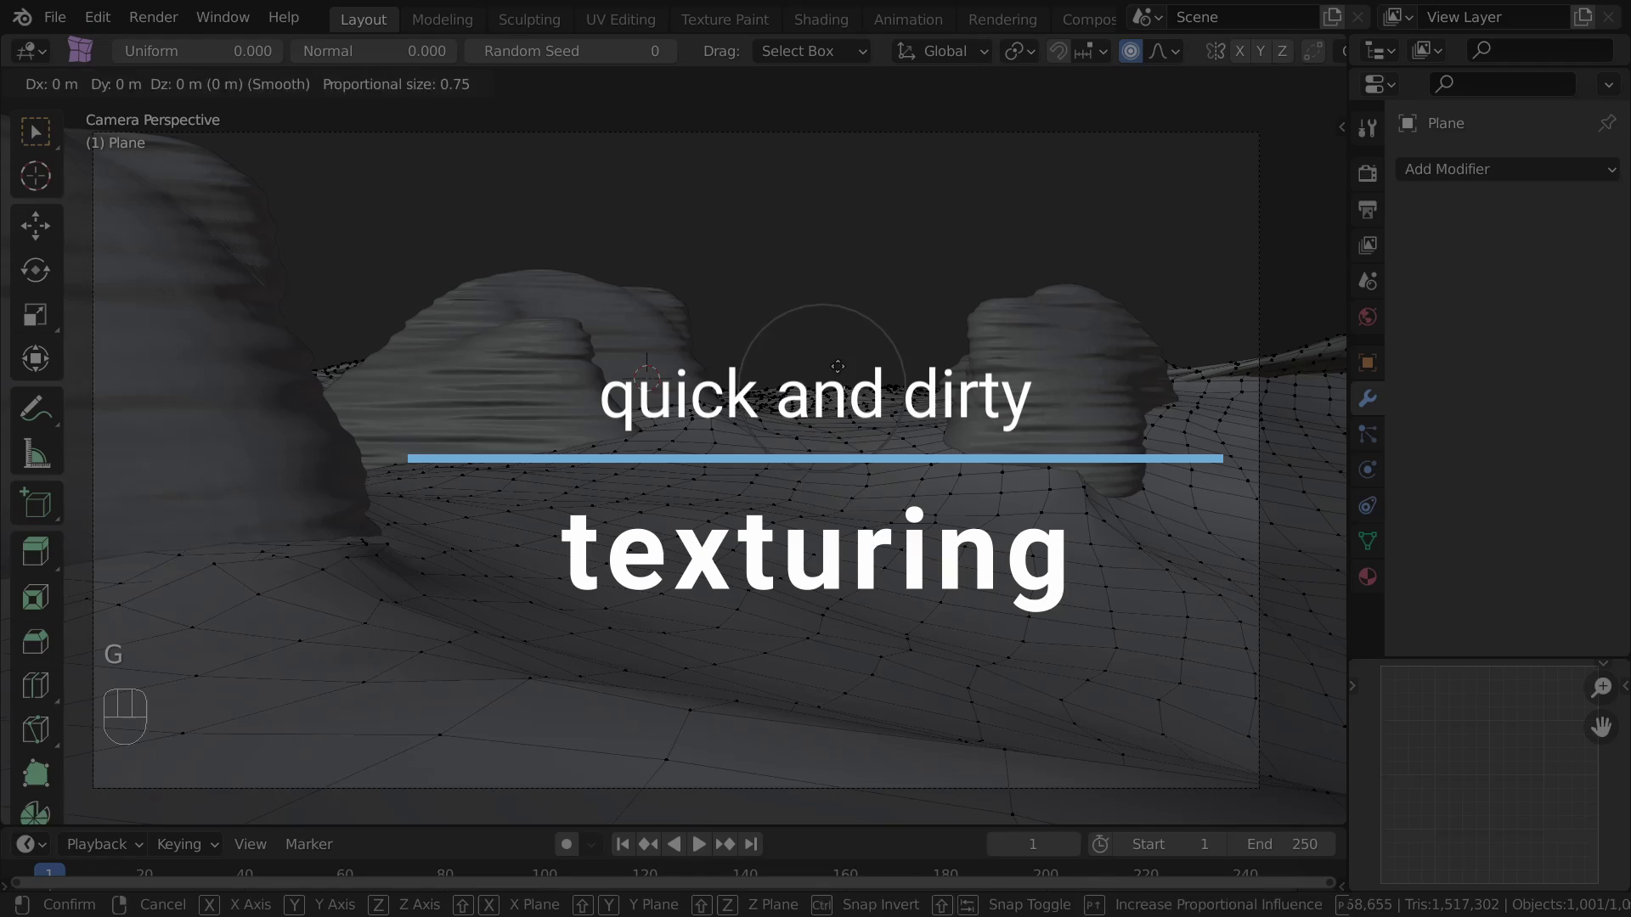
click(832, 371)
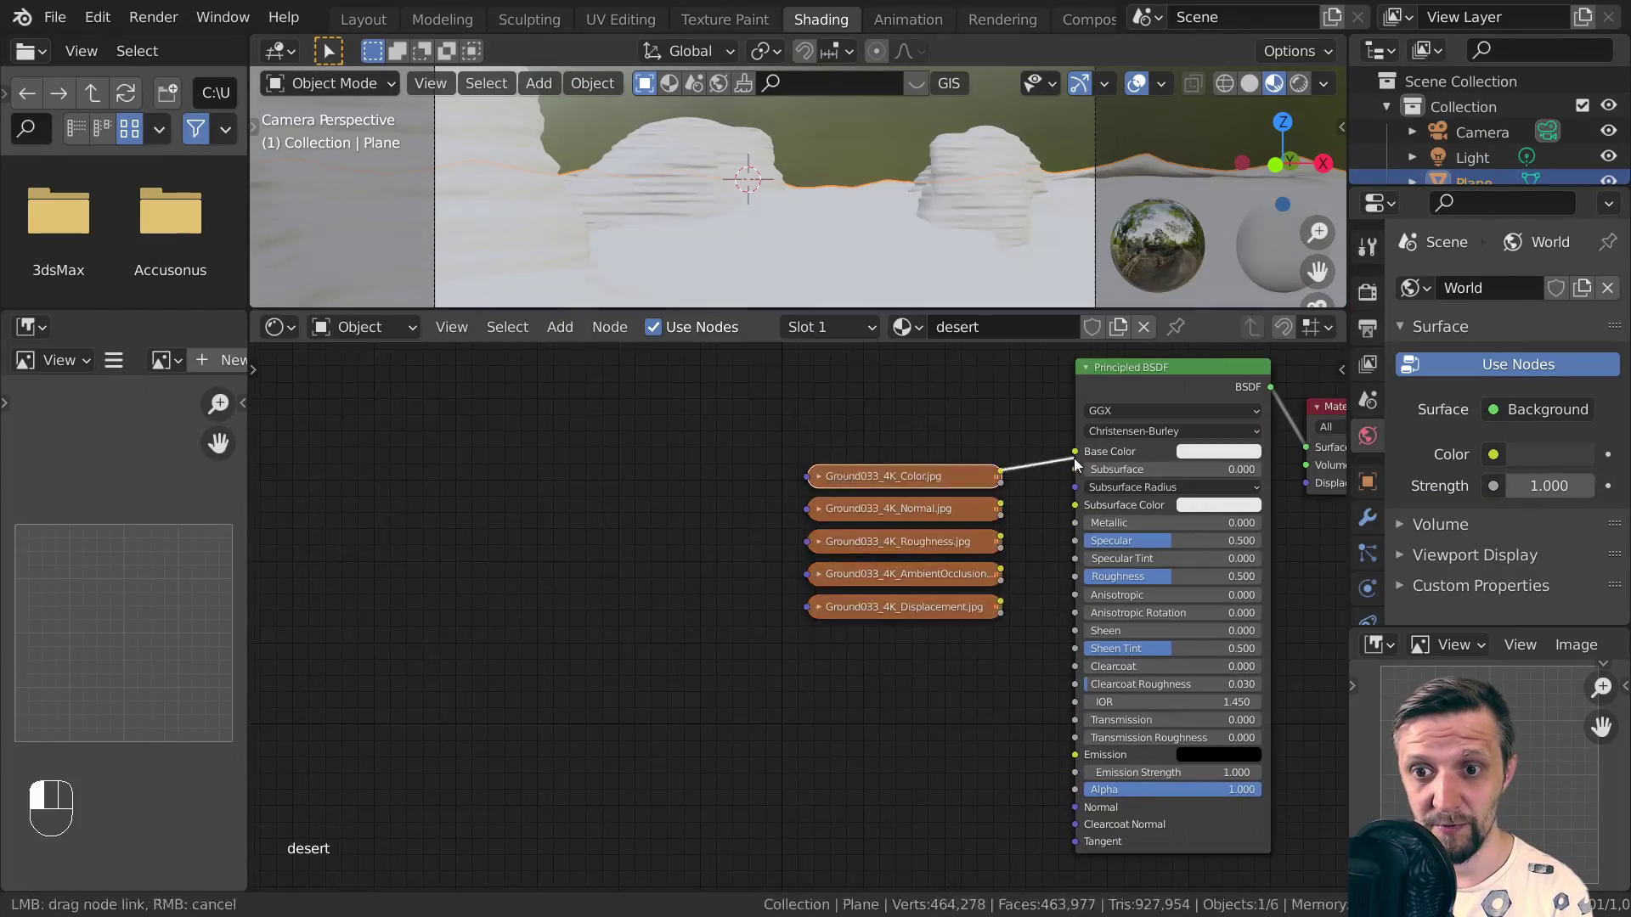
Add a Normal Map node for Ground033_4K_Normal.jpg and link Ground033_4K_Roughness.jpg to the shader's Roughness in the desert material
click(819, 510)
key(shift+a)
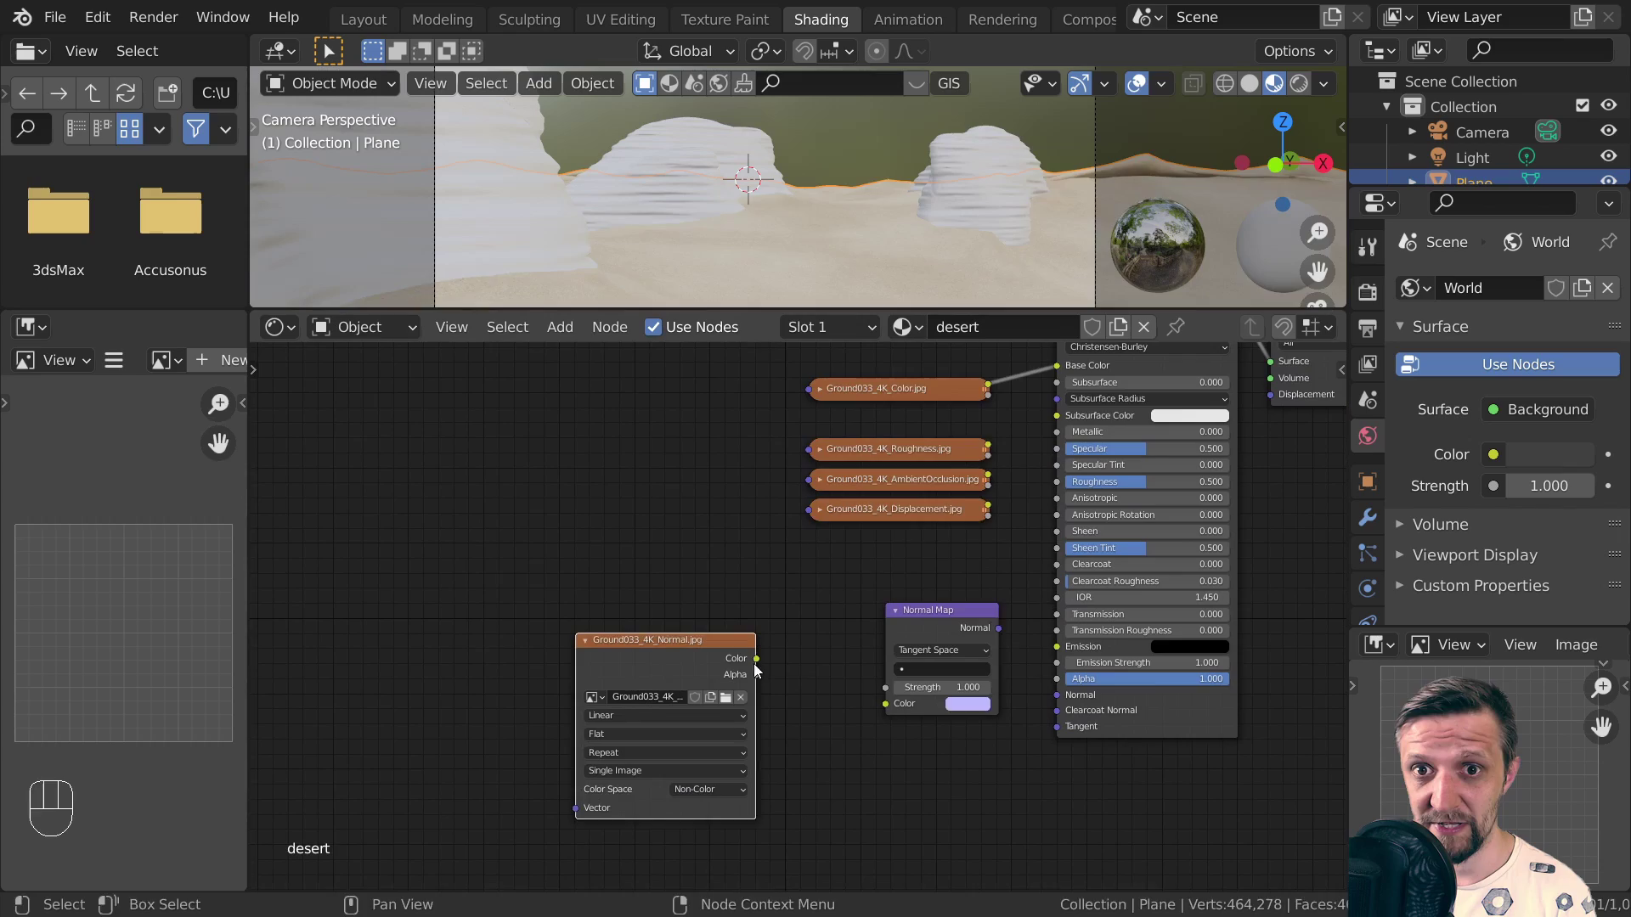
drag(988, 447, 1056, 482)
Multiply the color and ambient occlusion textures with factor 0.122, and add texture coordinates with a Mapping scale of 5
key(shift+a)
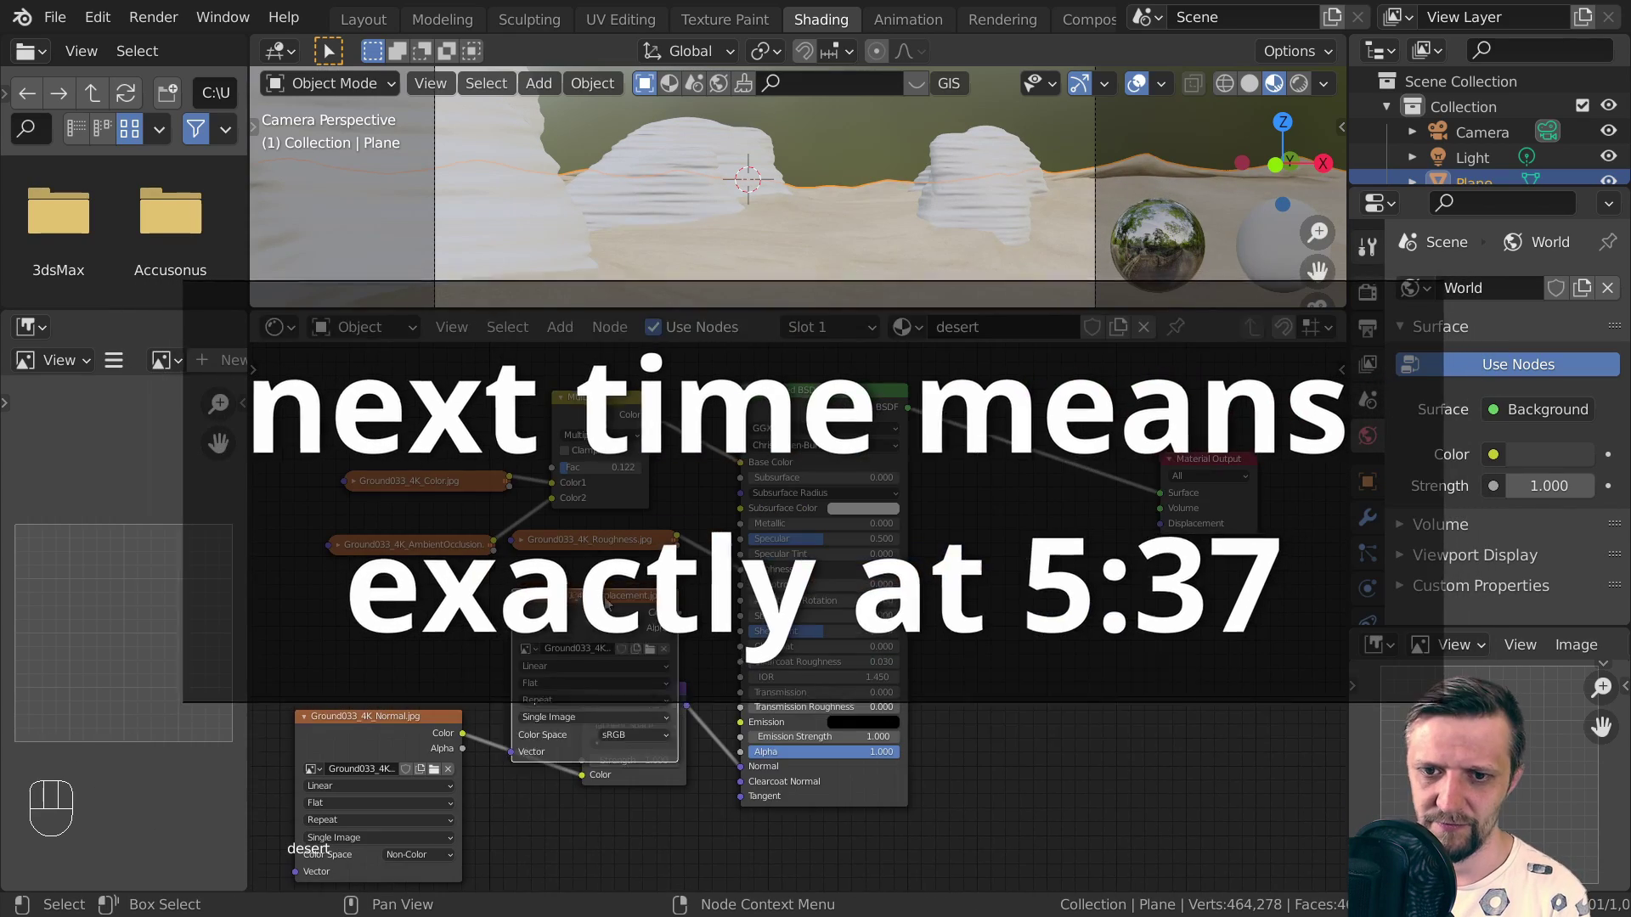
key(shift+a)
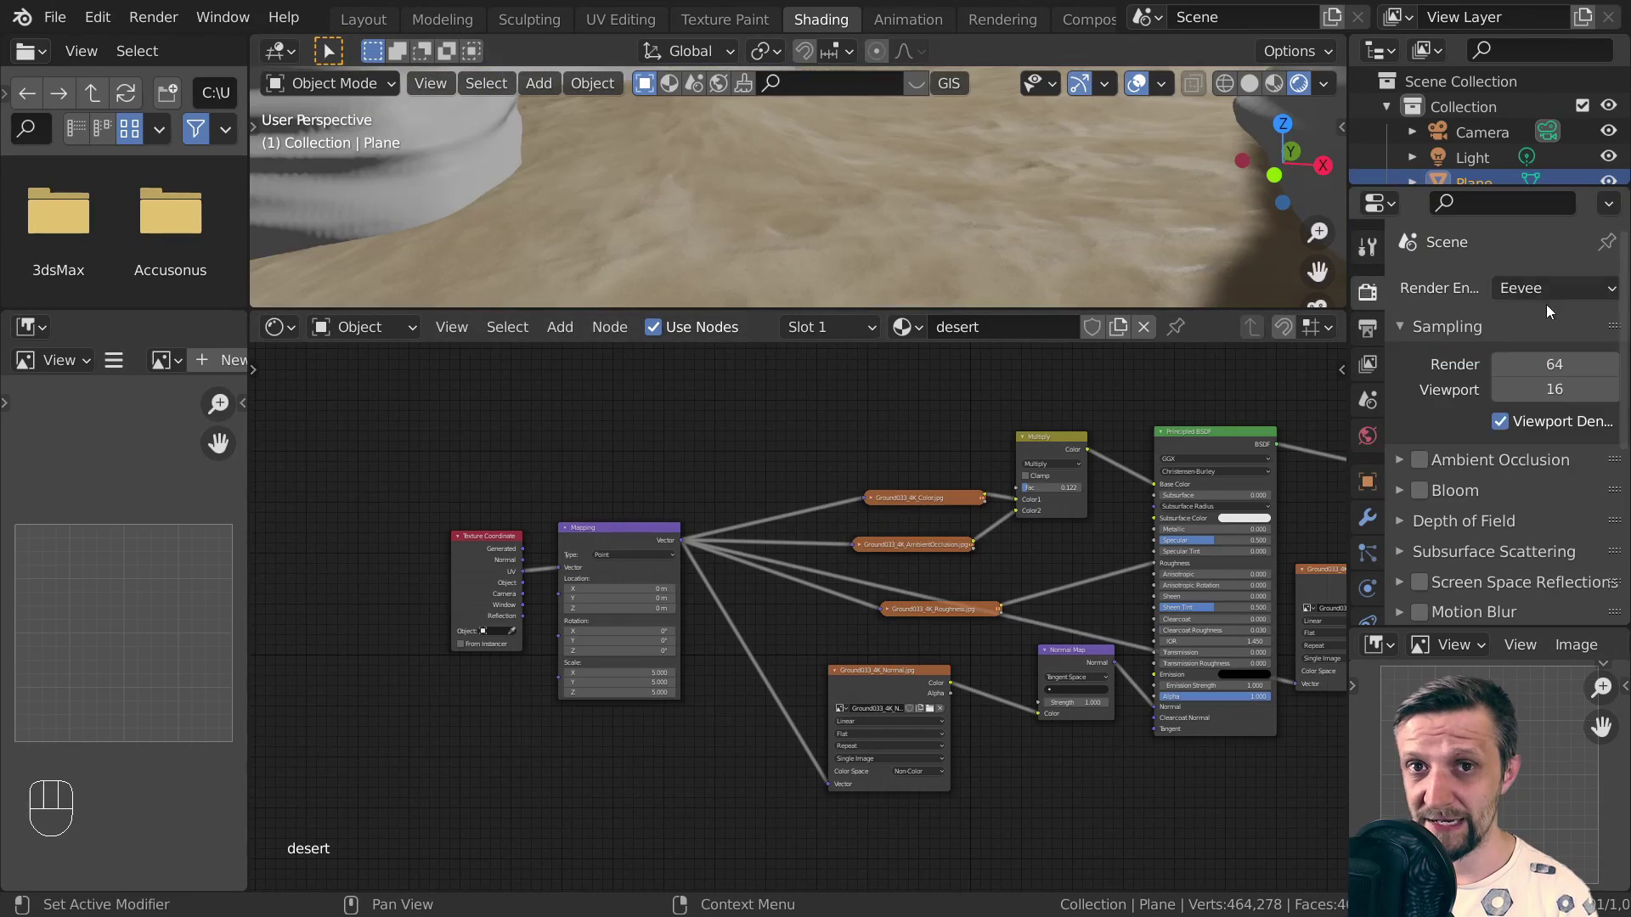
Set the render engine to Cycles and switch the shader editor to the World nodes, looking through the camera
click(1499, 374)
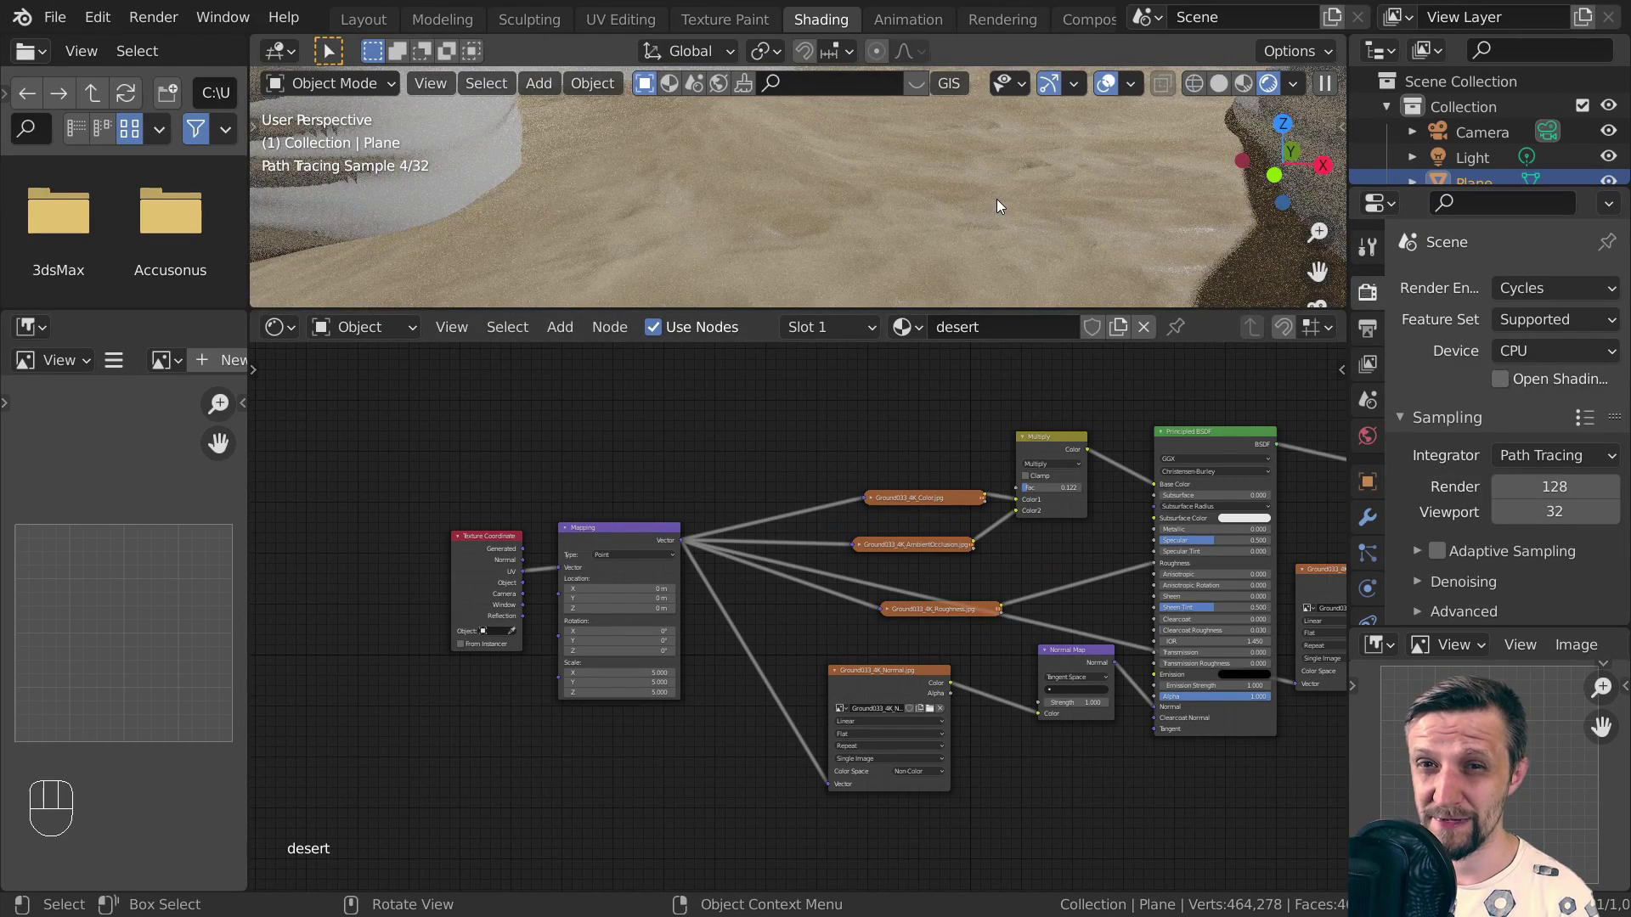
key(KP_0)
click(361, 327)
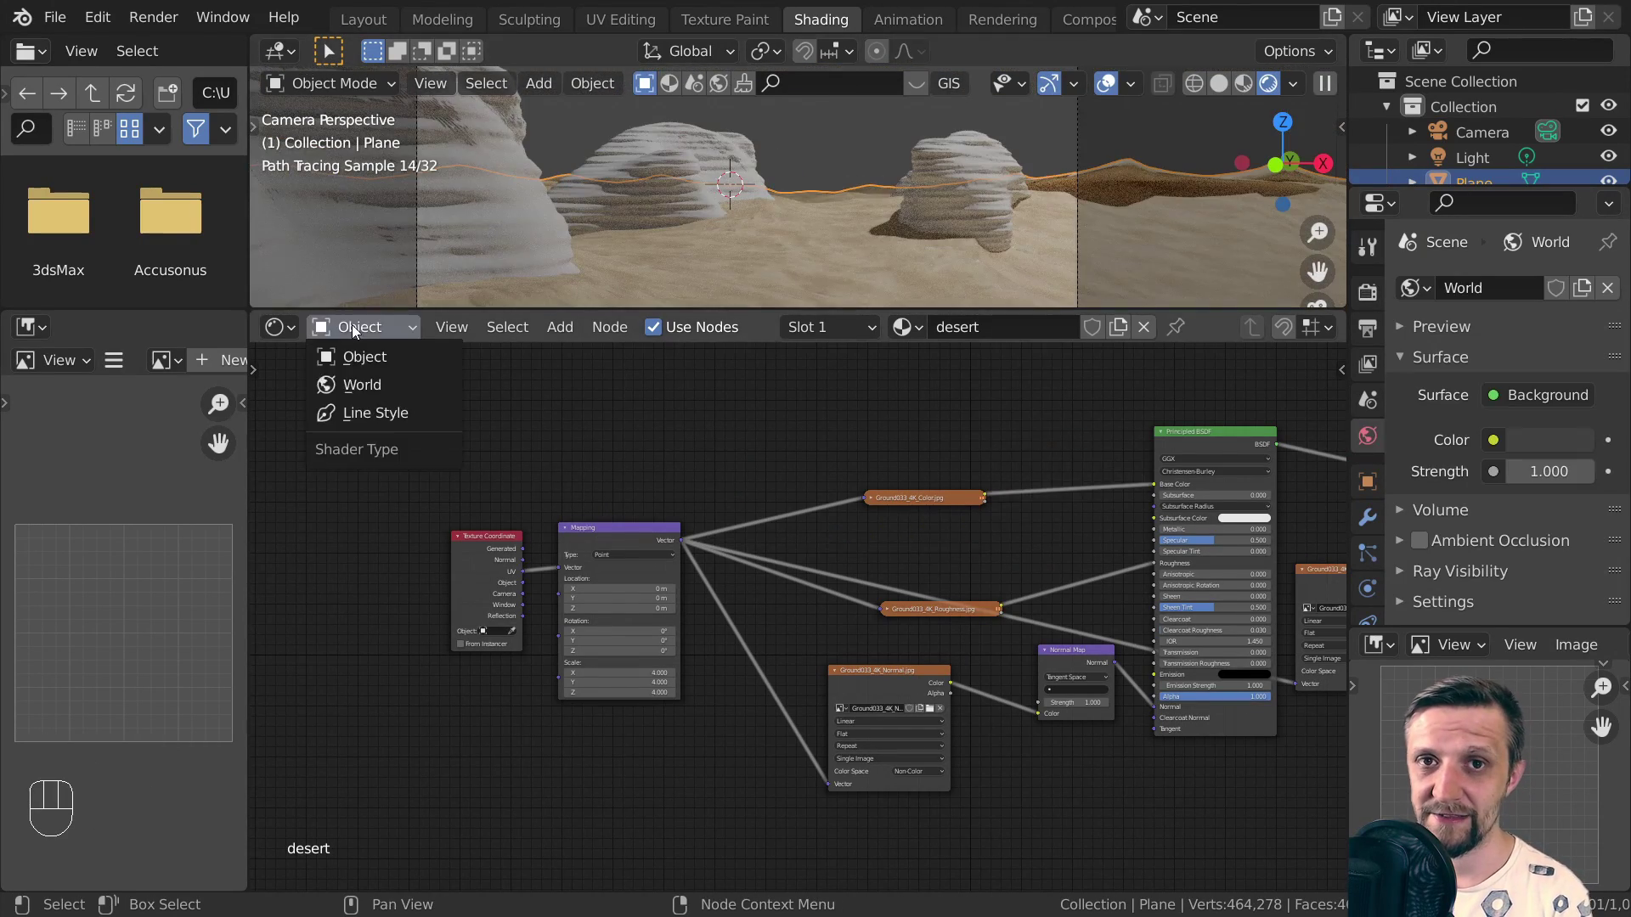
click(364, 353)
Add a Nishita Sky Texture and link its color to the Background node's color
key(shift+a)
mouse_move(544, 492)
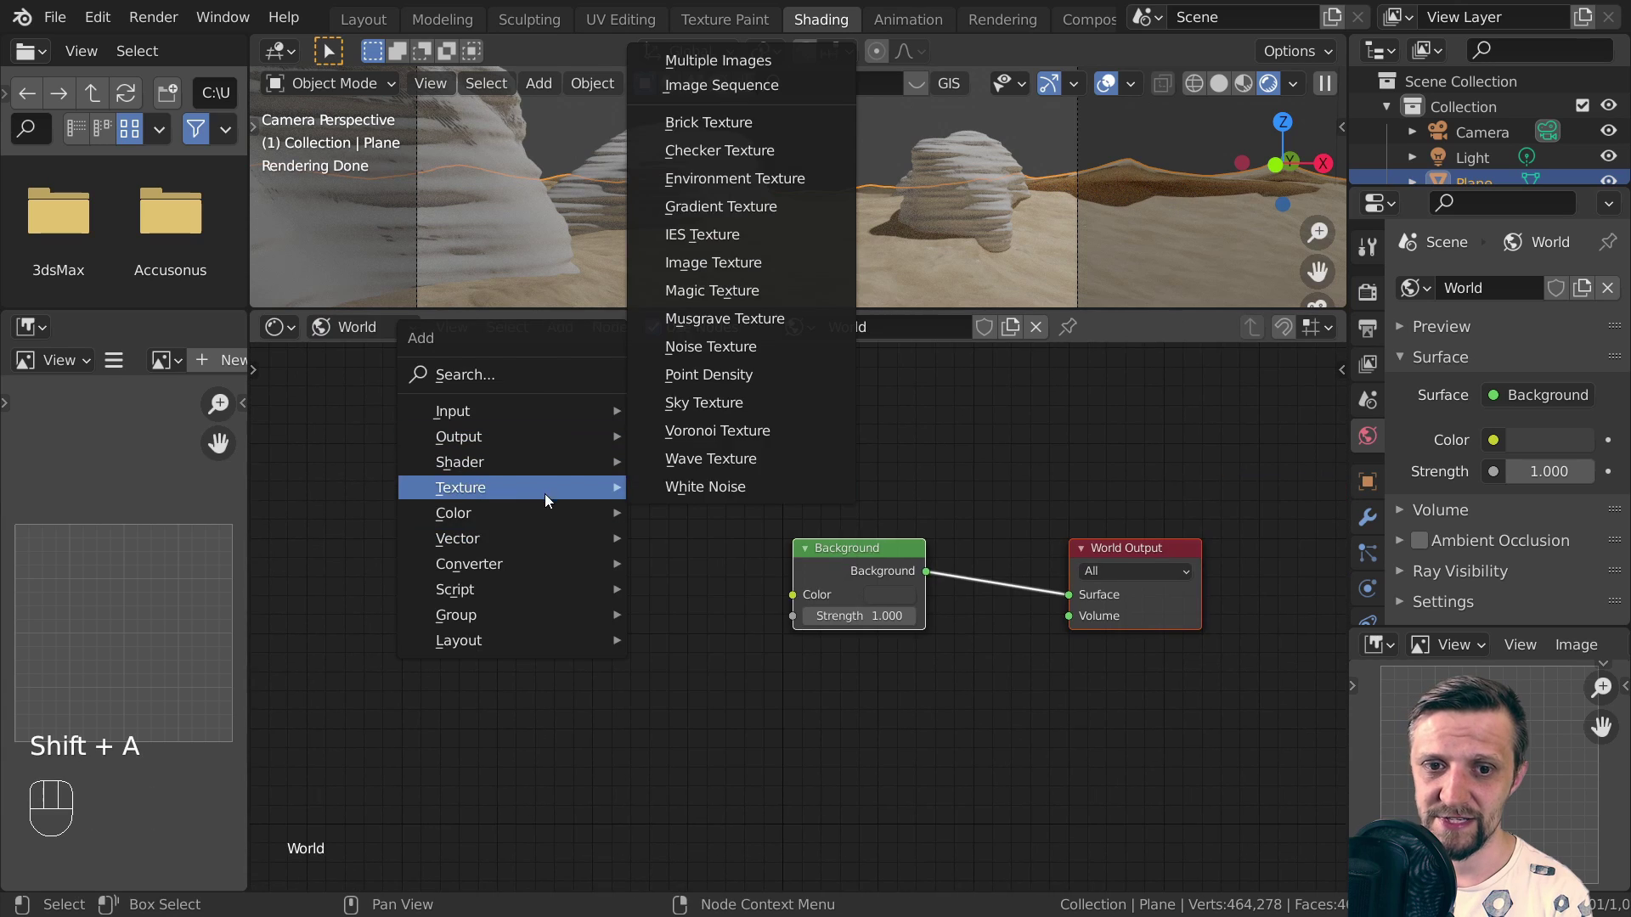
click(716, 401)
click(459, 554)
click(462, 556)
click(474, 617)
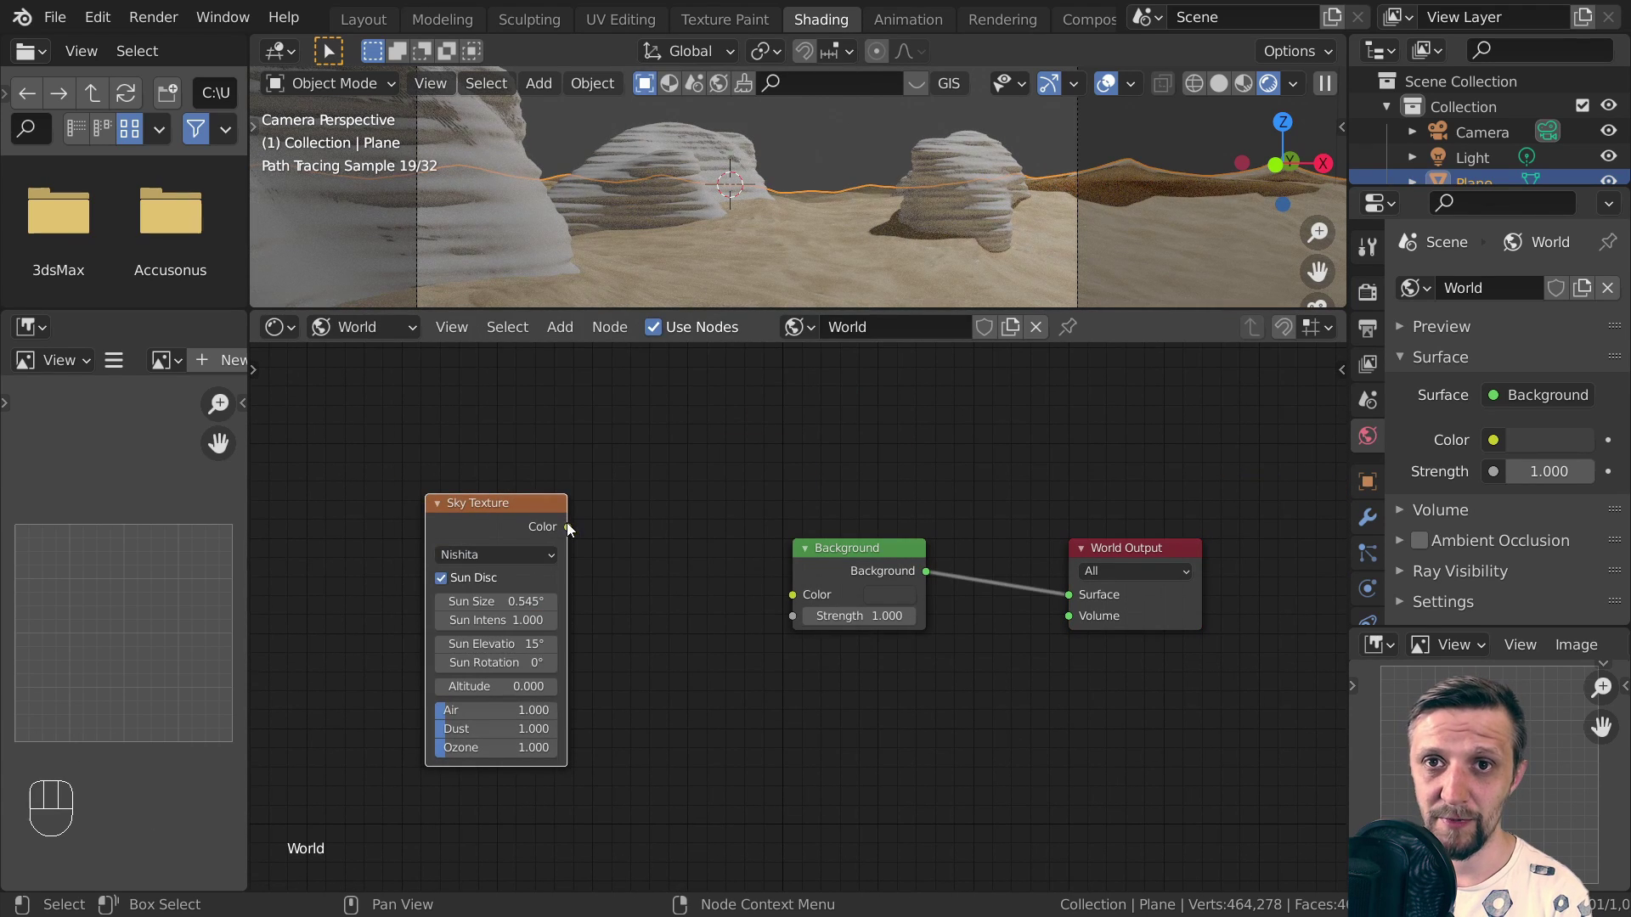
drag(567, 527, 792, 594)
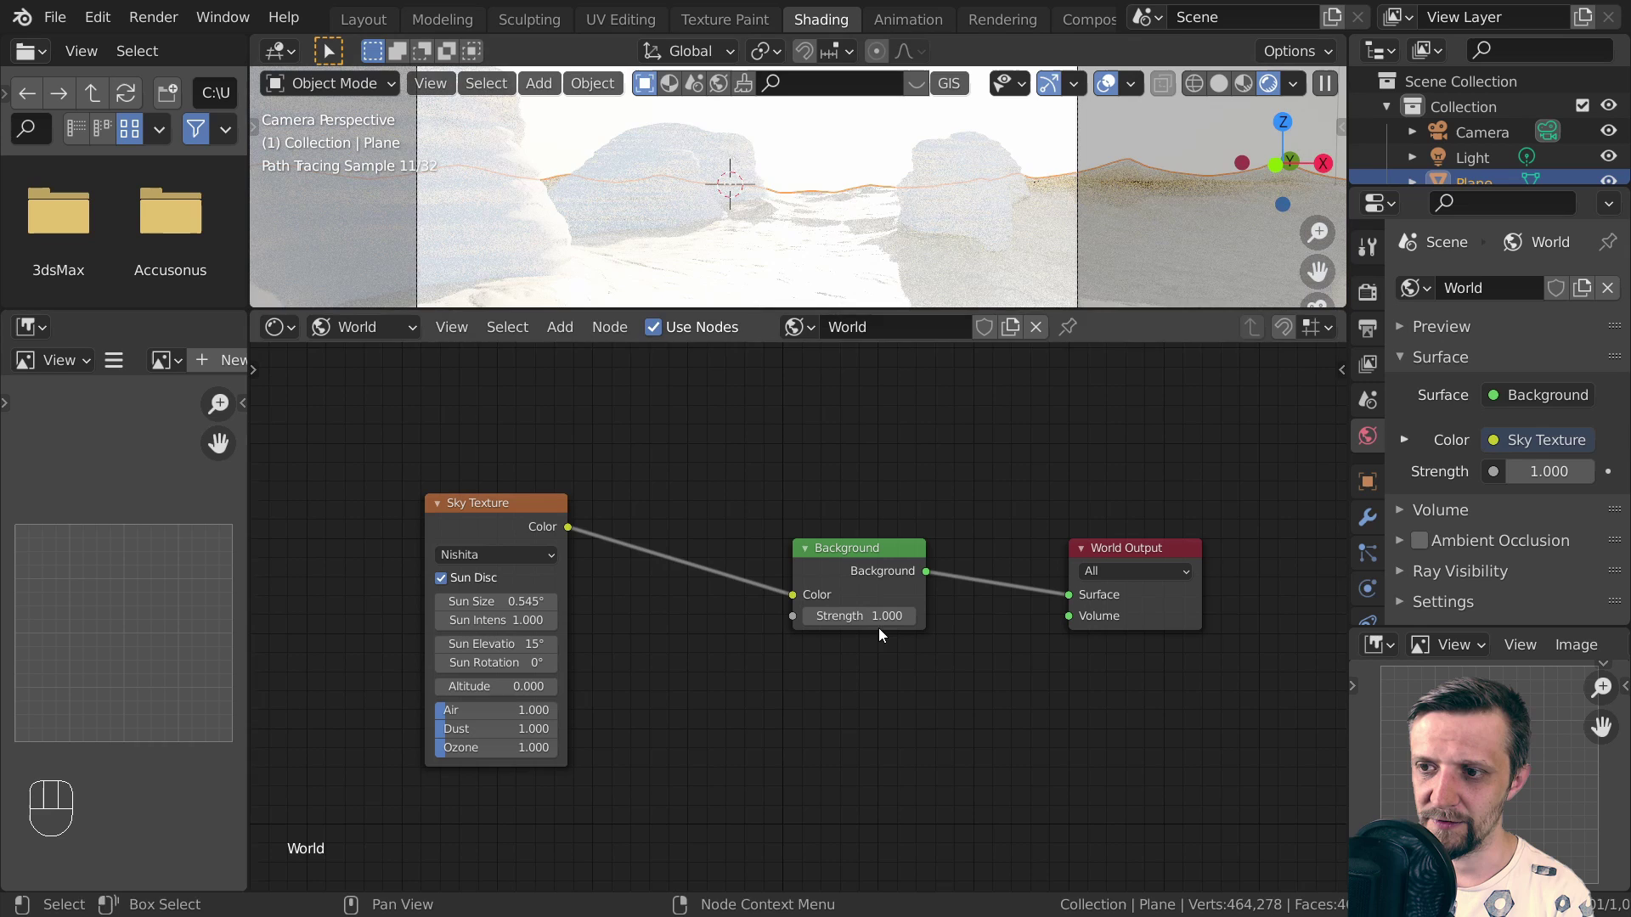
Lower the render's color management exposure to -7.190
scroll(797, 187, down, 3)
middle_drag(736, 557, 815, 563)
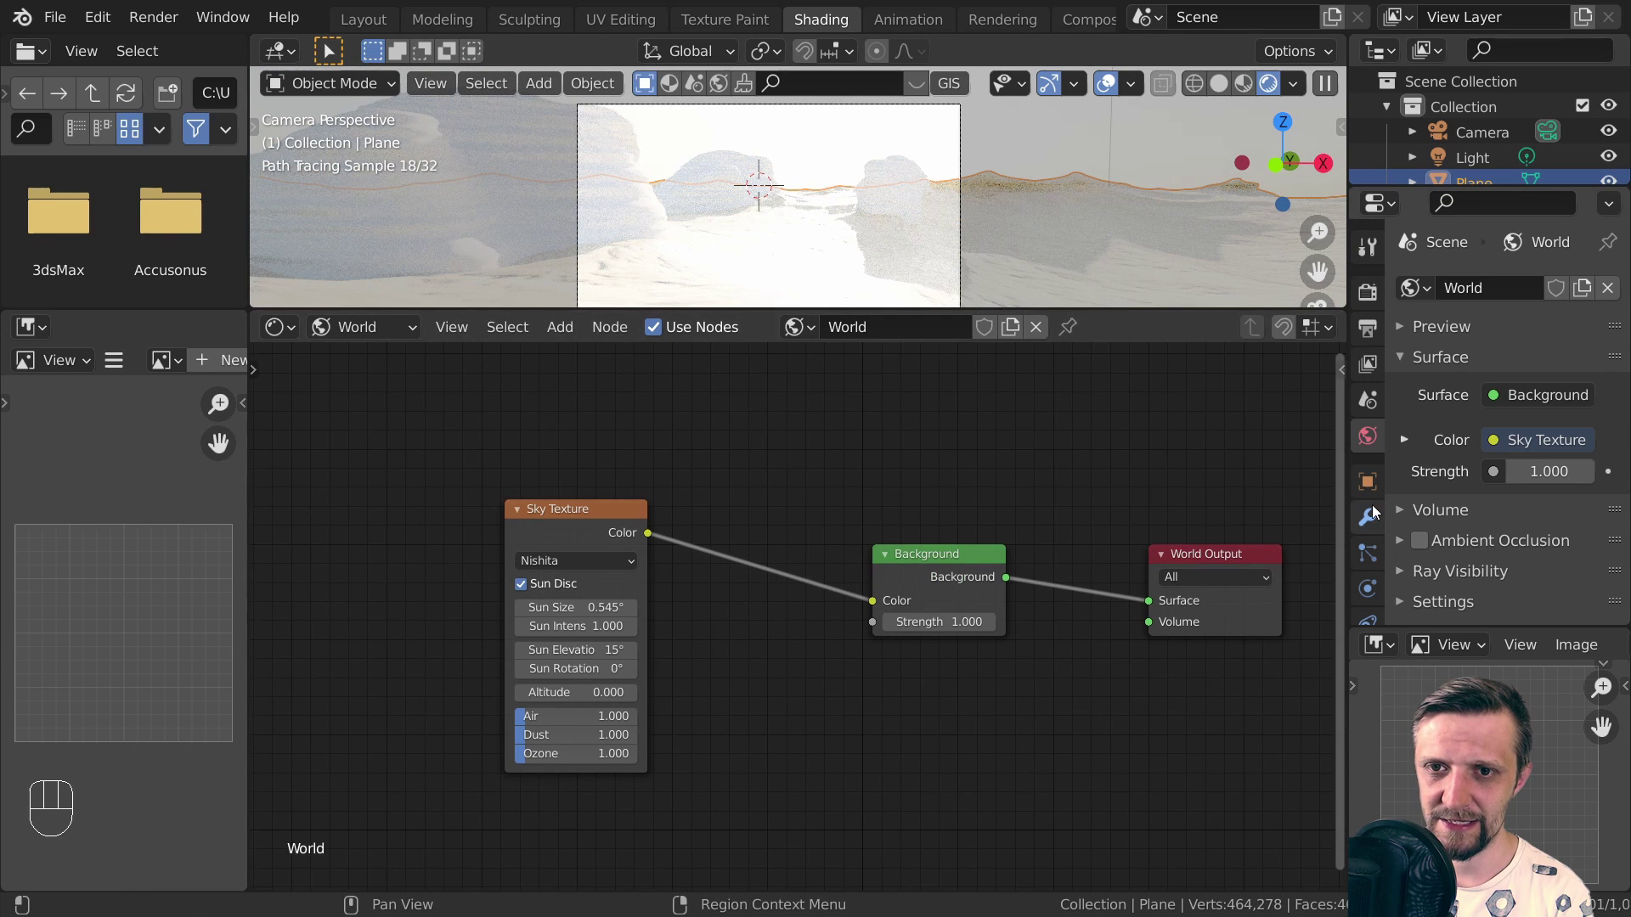
click(1366, 291)
click(1410, 611)
scroll(1529, 509, down, 5)
drag(1554, 506, 1467, 506)
Check the scene's exposure with the False Color view transform, and return to Filmic
click(1554, 450)
click(1557, 598)
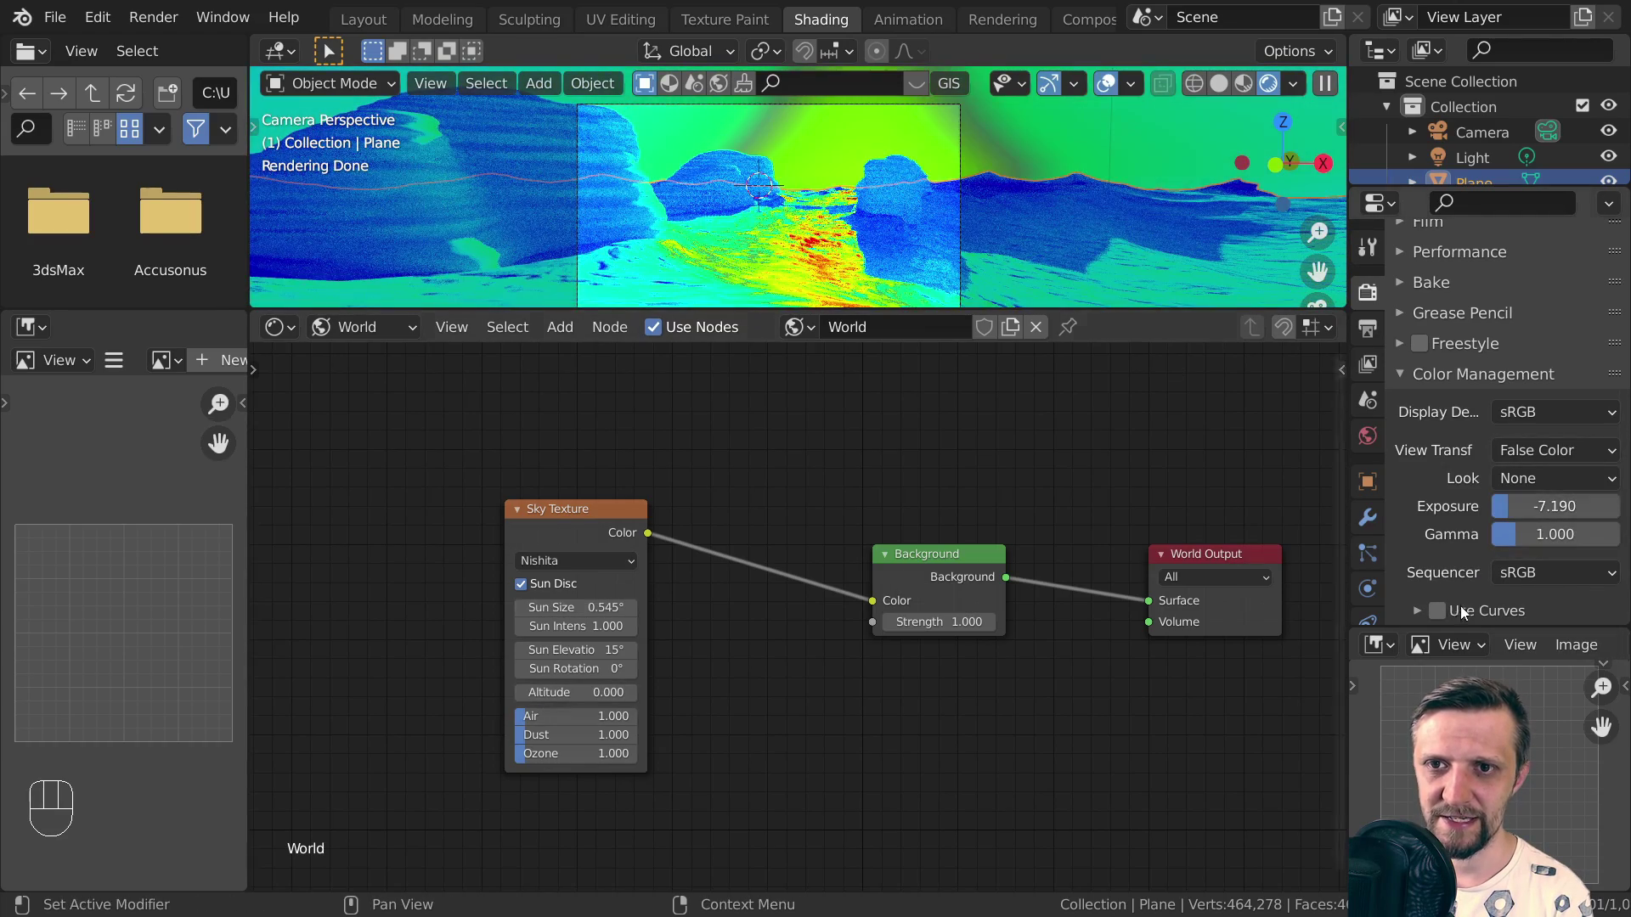
click(1529, 450)
click(1507, 525)
Set the sky's sun size to 3.74° and its sun elevation to 0.7° while viewing through the camera
scroll(837, 176, down, 1)
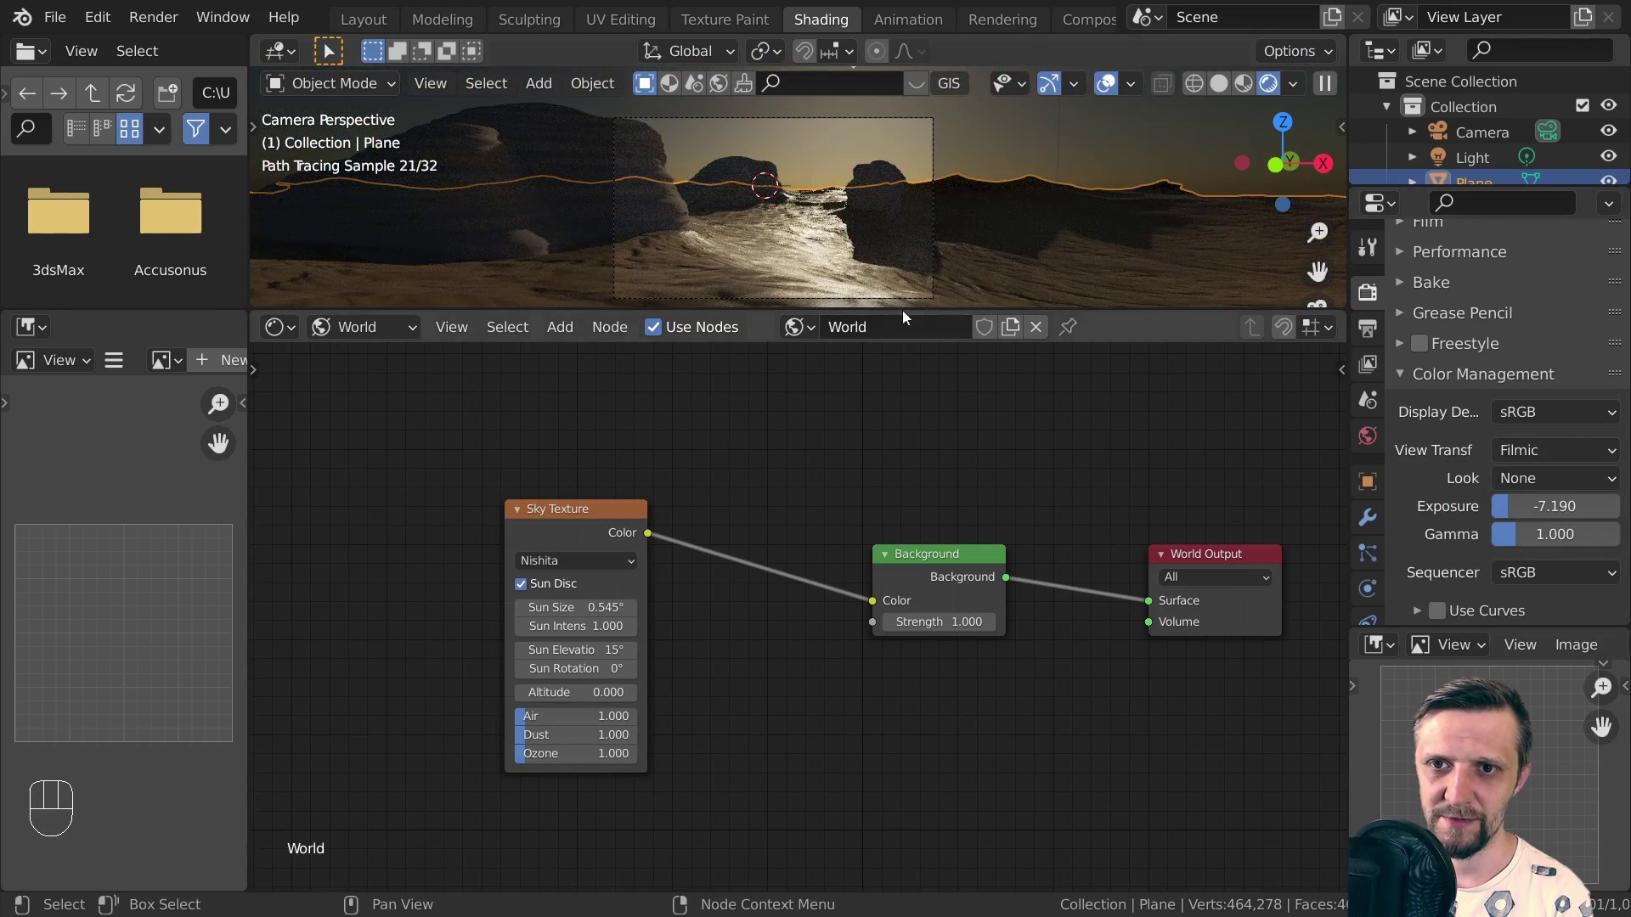
middle_drag(902, 308, 925, 162)
key(KP_0)
scroll(836, 178, down, 3)
drag(595, 608, 645, 608)
scroll(680, 272, up, 2)
drag(575, 650, 551, 650)
key(KP_0)
key(KP_0)
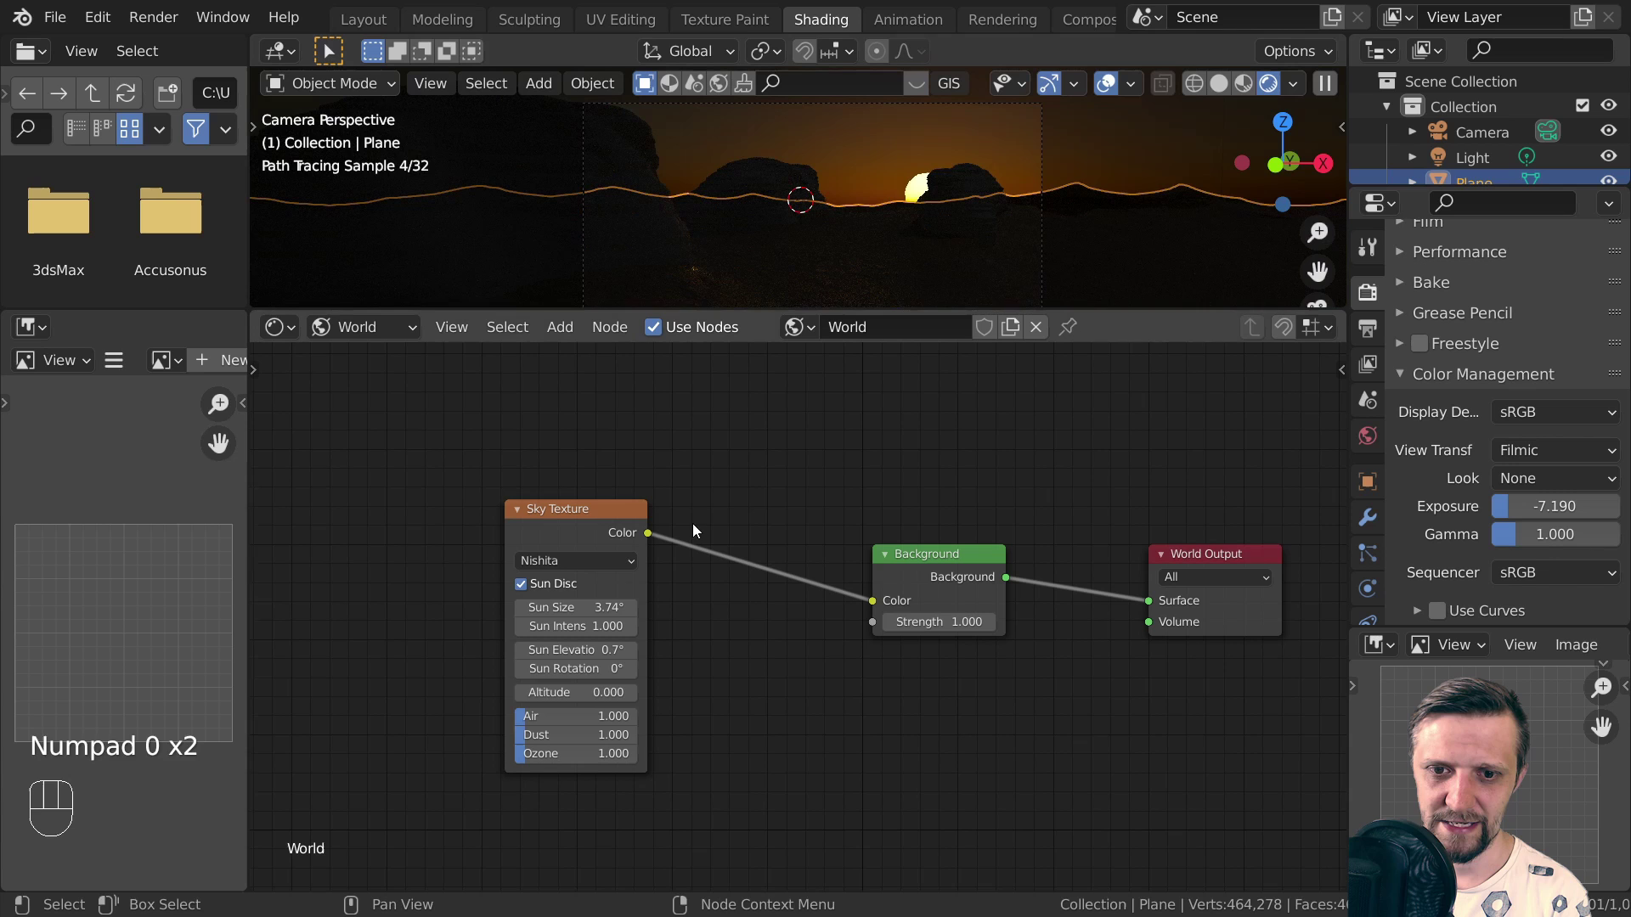
Rotate the sun to -3.9° so it sits between the rocks, and lower its elevation to 0.4°
drag(575, 669, 586, 668)
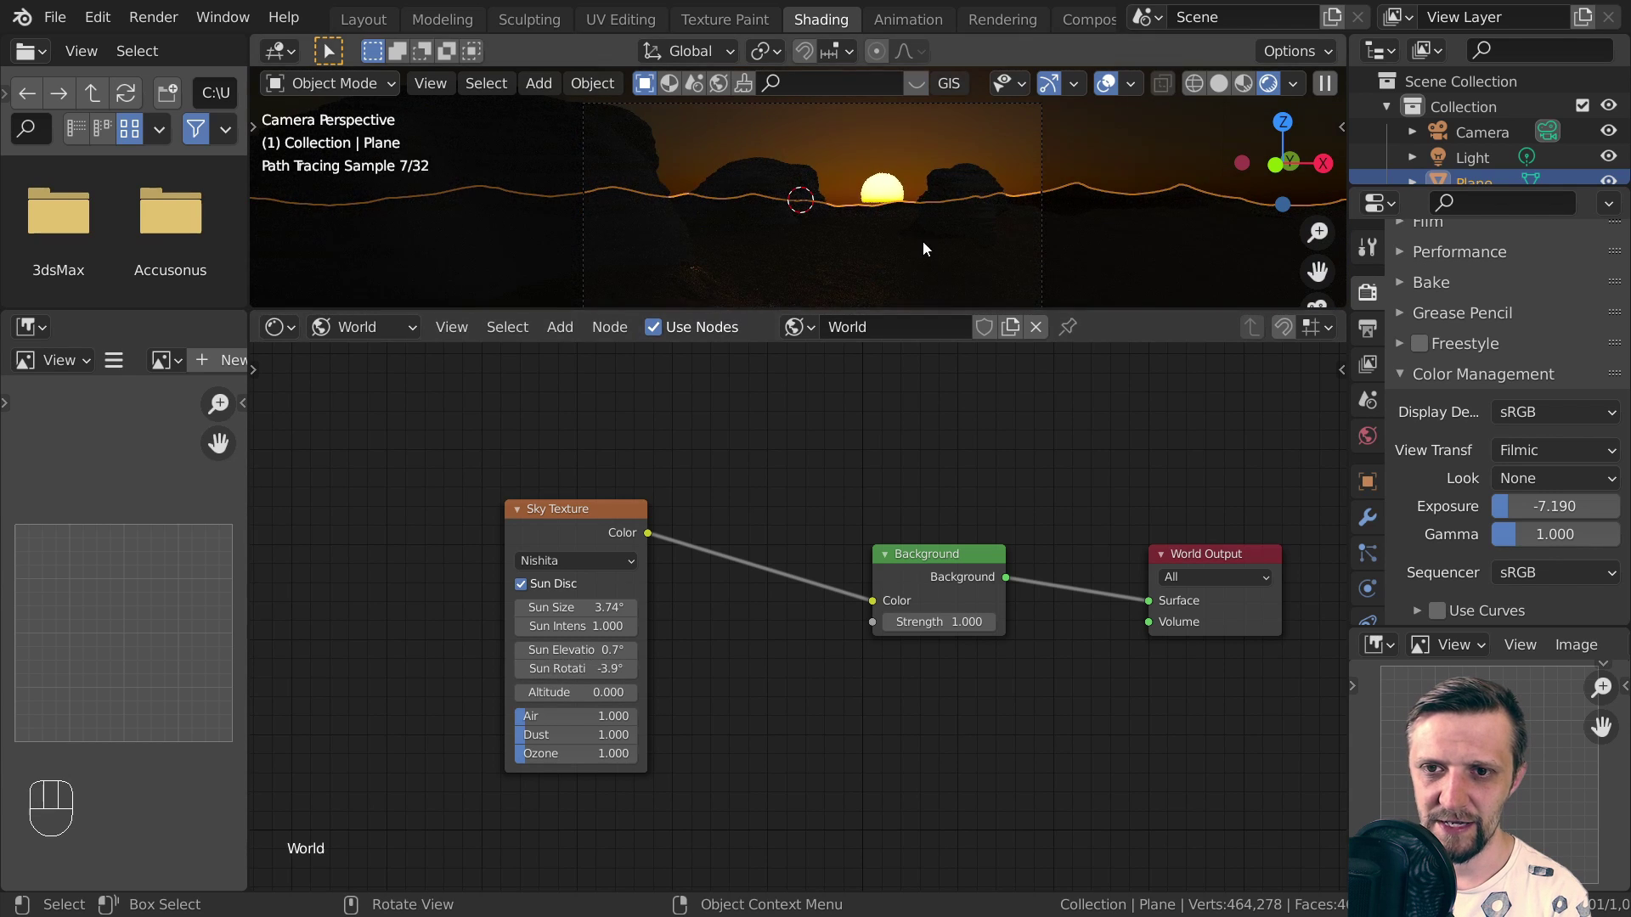
scroll(1043, 255, up, 5)
click(518, 652)
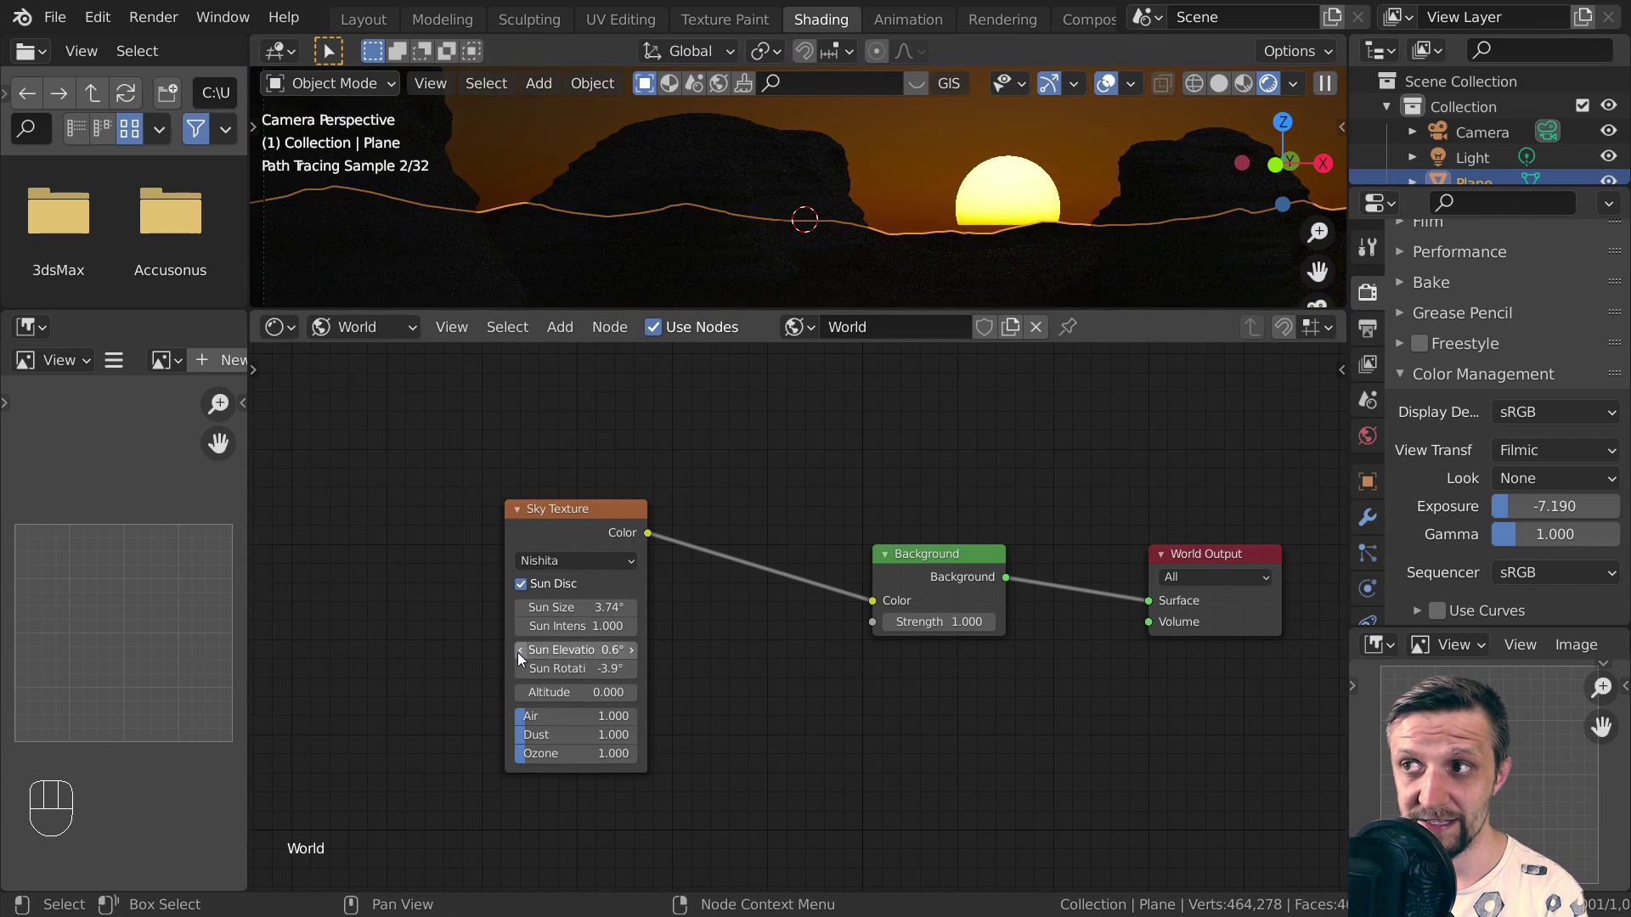
click(520, 650)
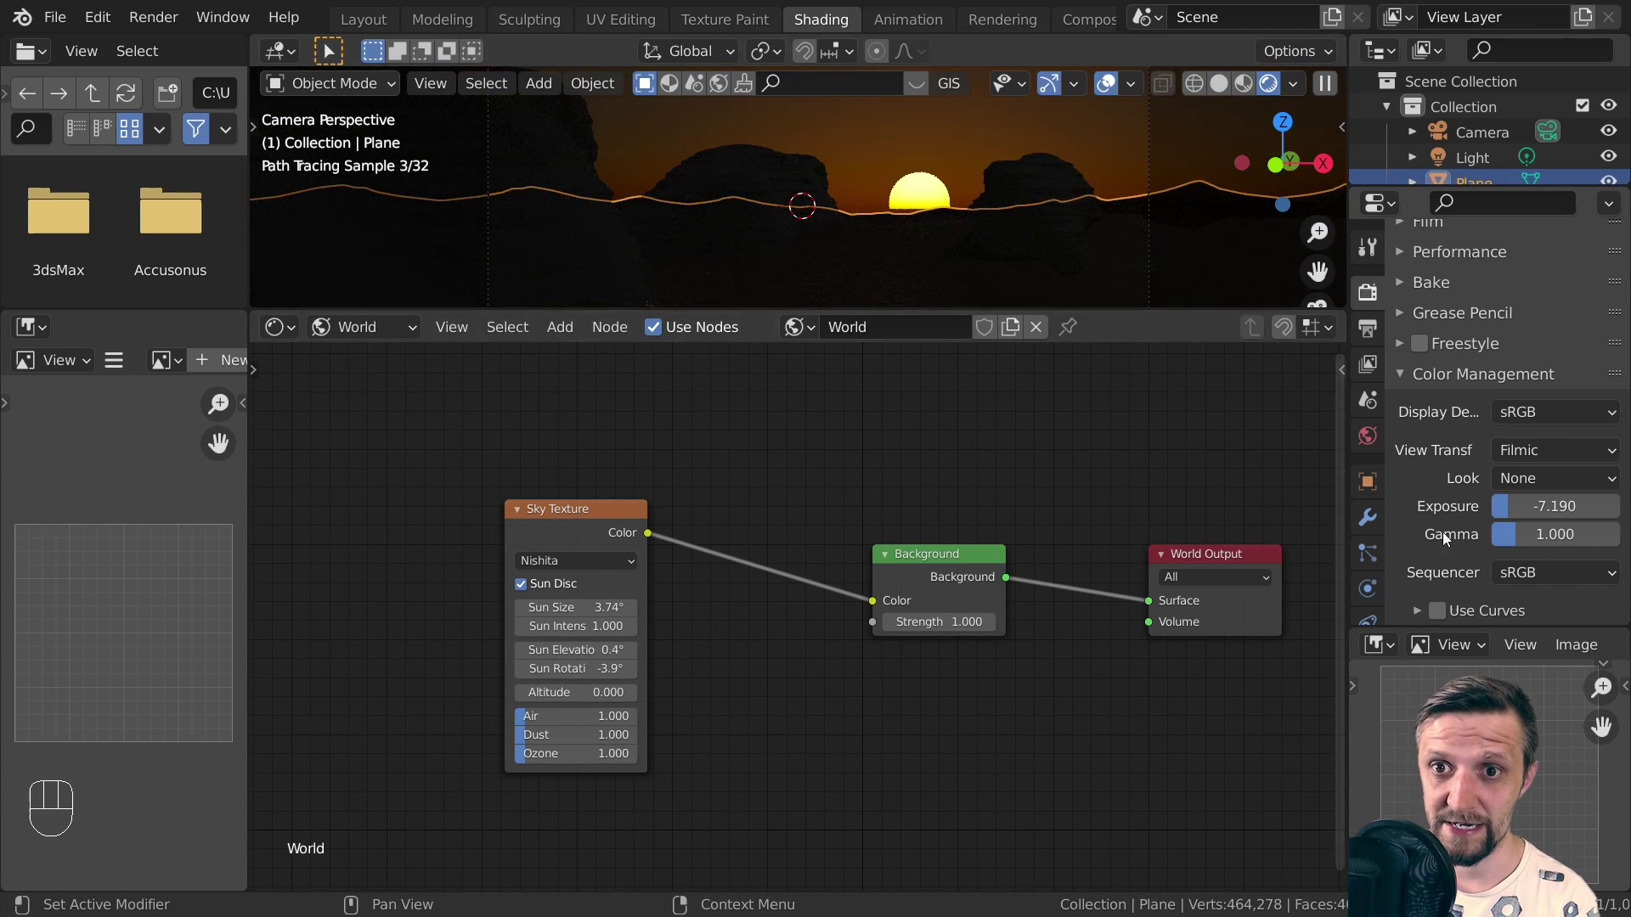
text(0)
key(Return)
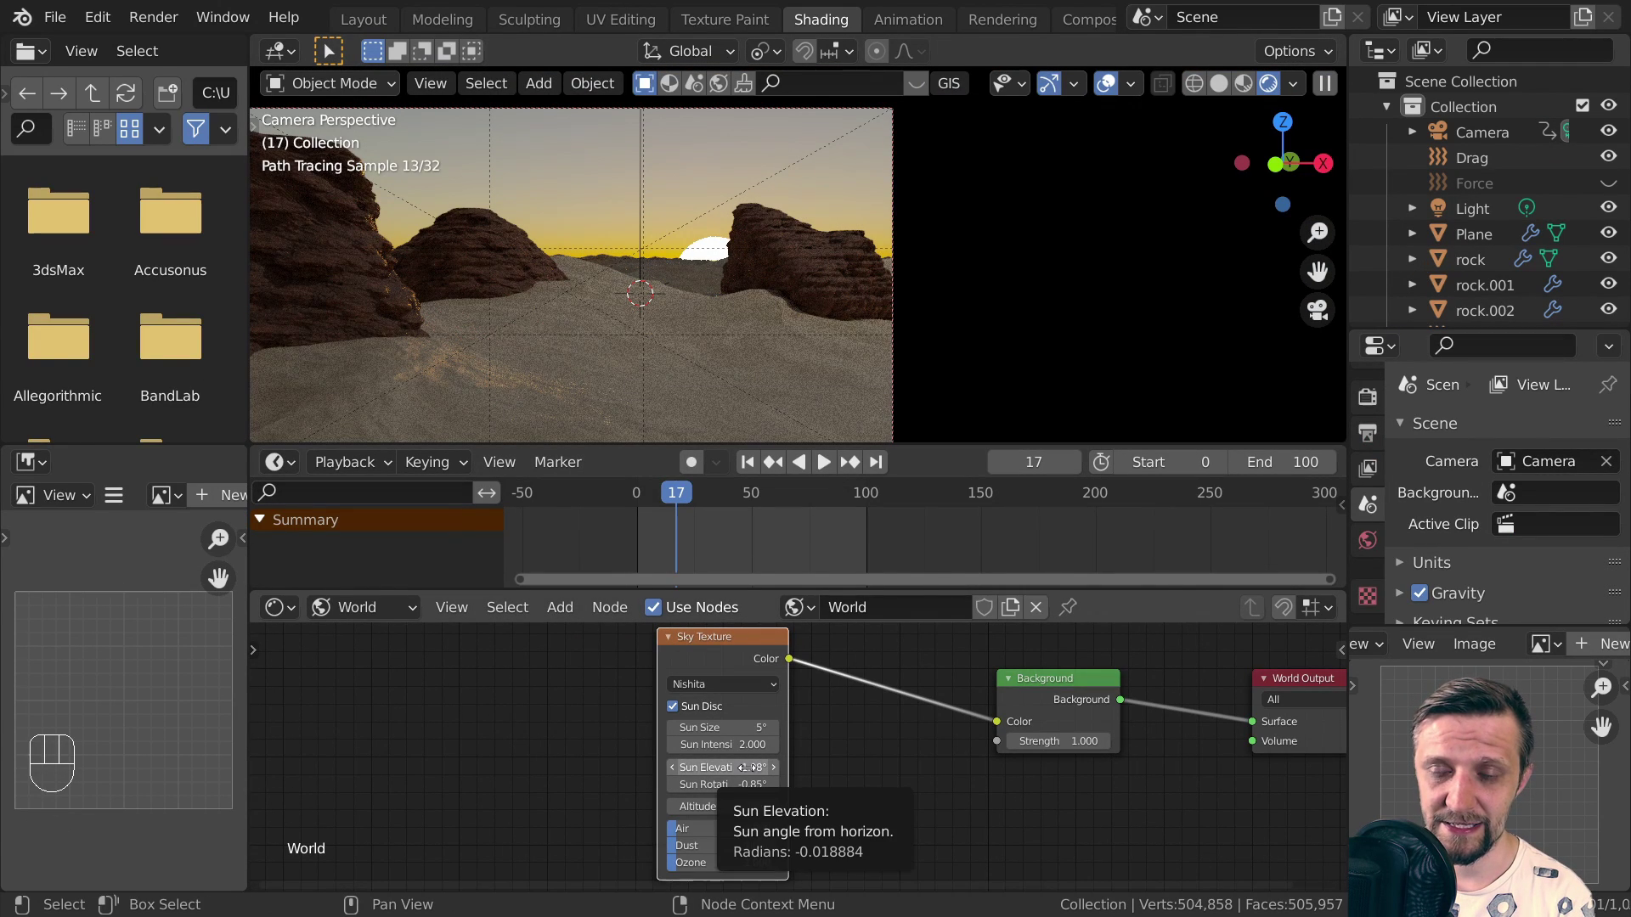
Keyframe the sun elevation at -1.08° on frame 17, and a higher sun with rotation -5.75° on frame 91
key(i)
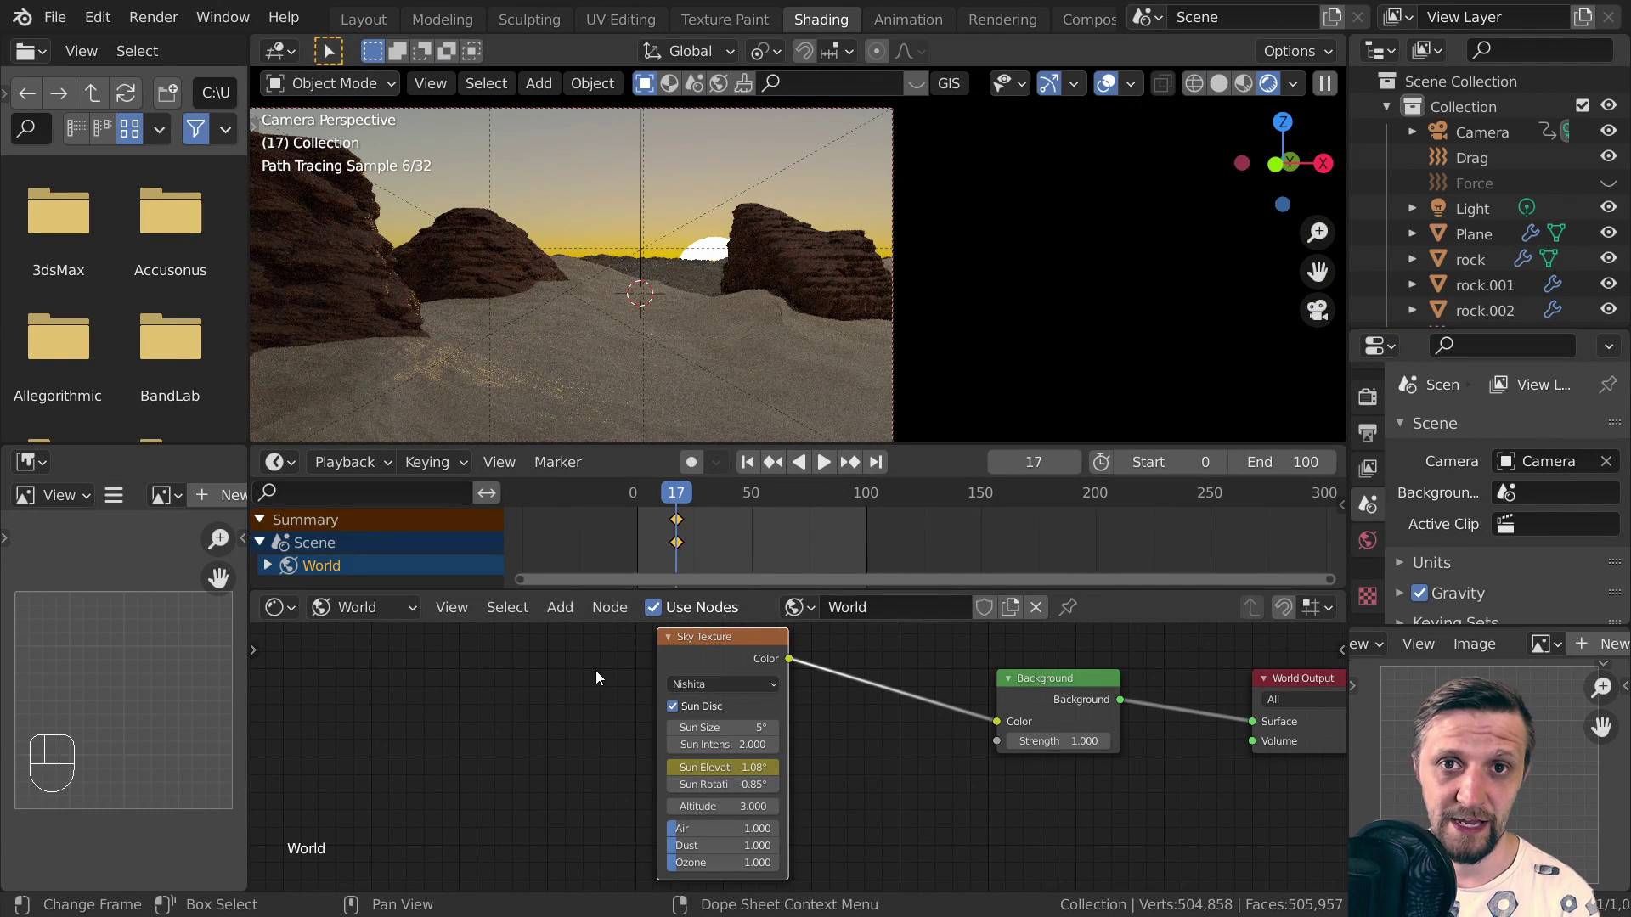
click(844, 491)
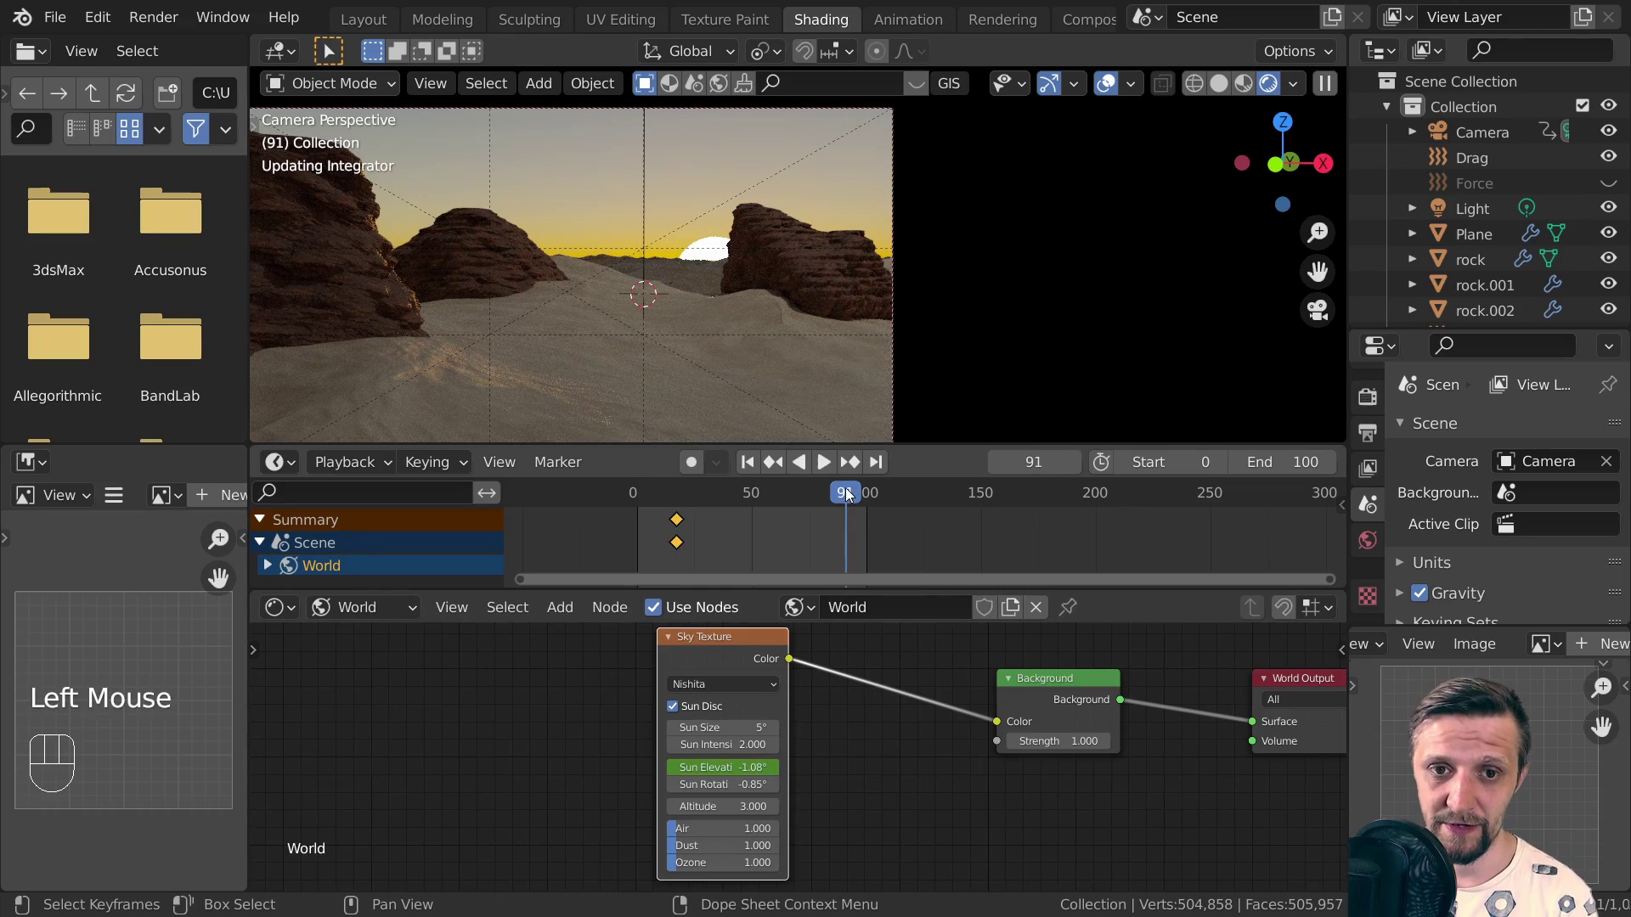
mouse_move(722, 767)
mouse_down()
mouse_move(760, 784)
mouse_move(705, 784)
mouse_up()
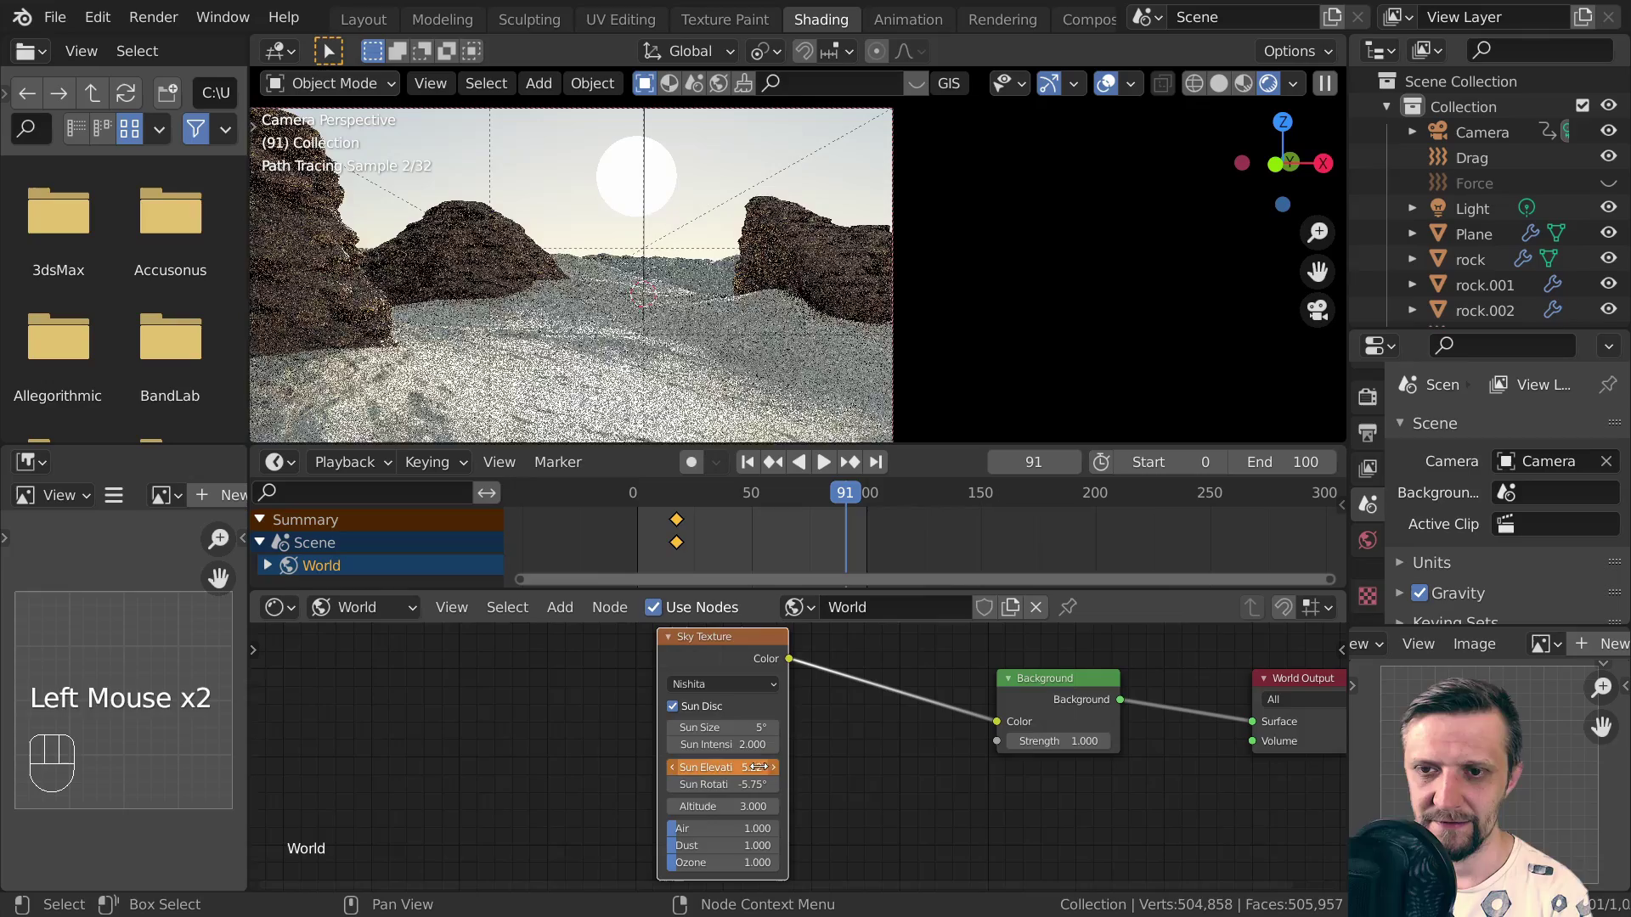
key(i)
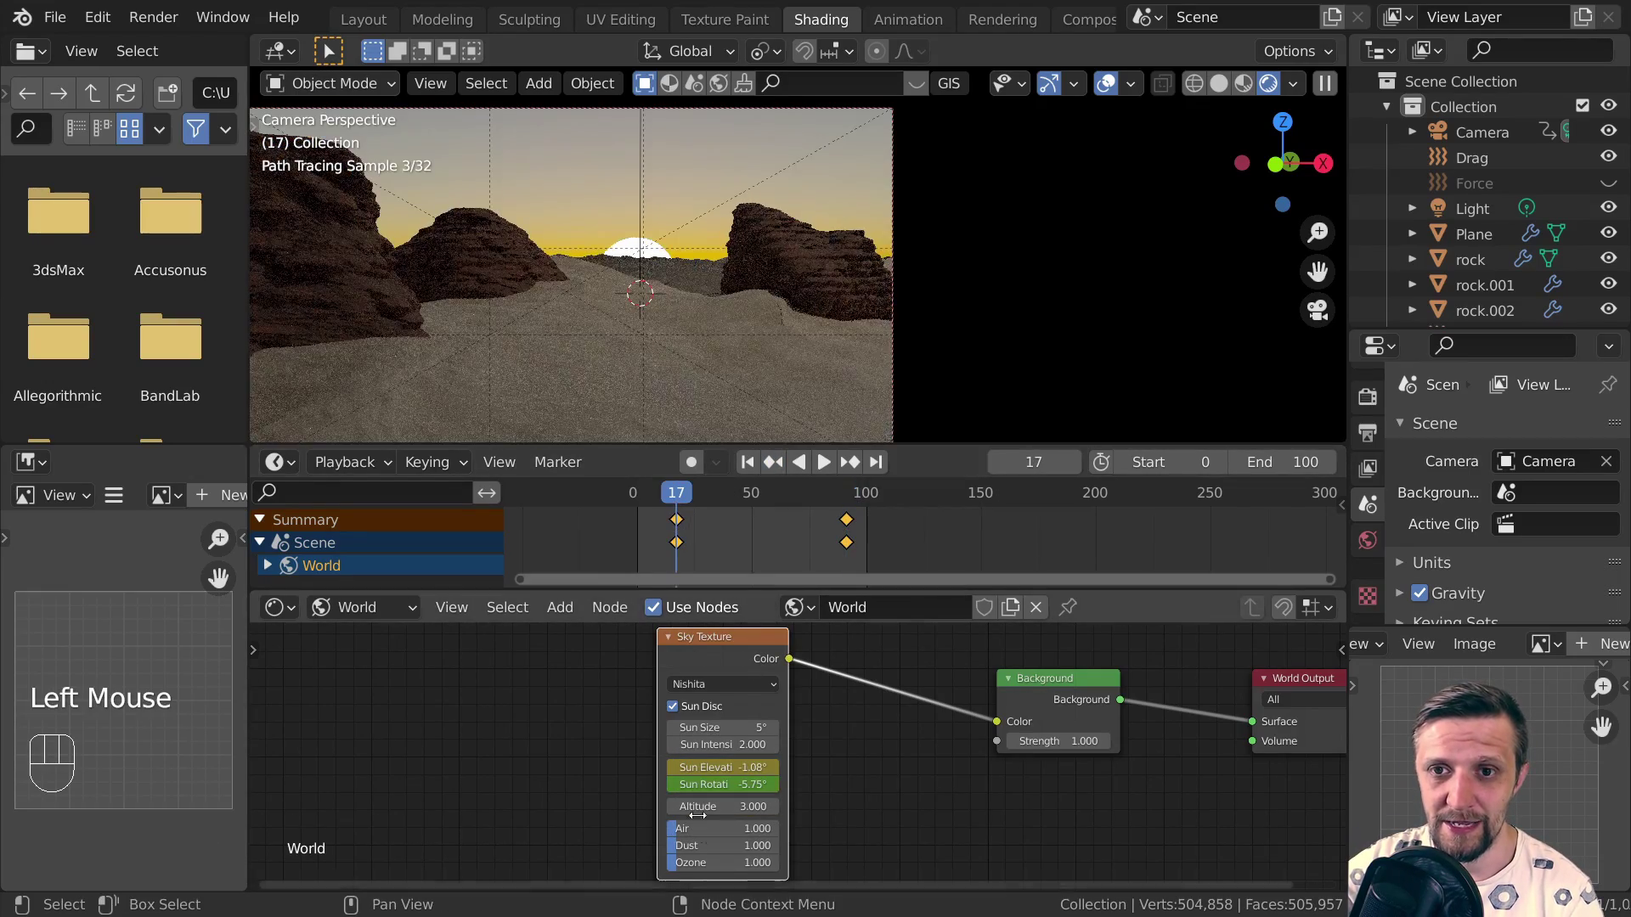
Keyframe the sun rotation at -0.45° on frame 17
mouse_move(722, 784)
mouse_down()
mouse_move(748, 784)
mouse_move(700, 784)
mouse_up()
key(Return)
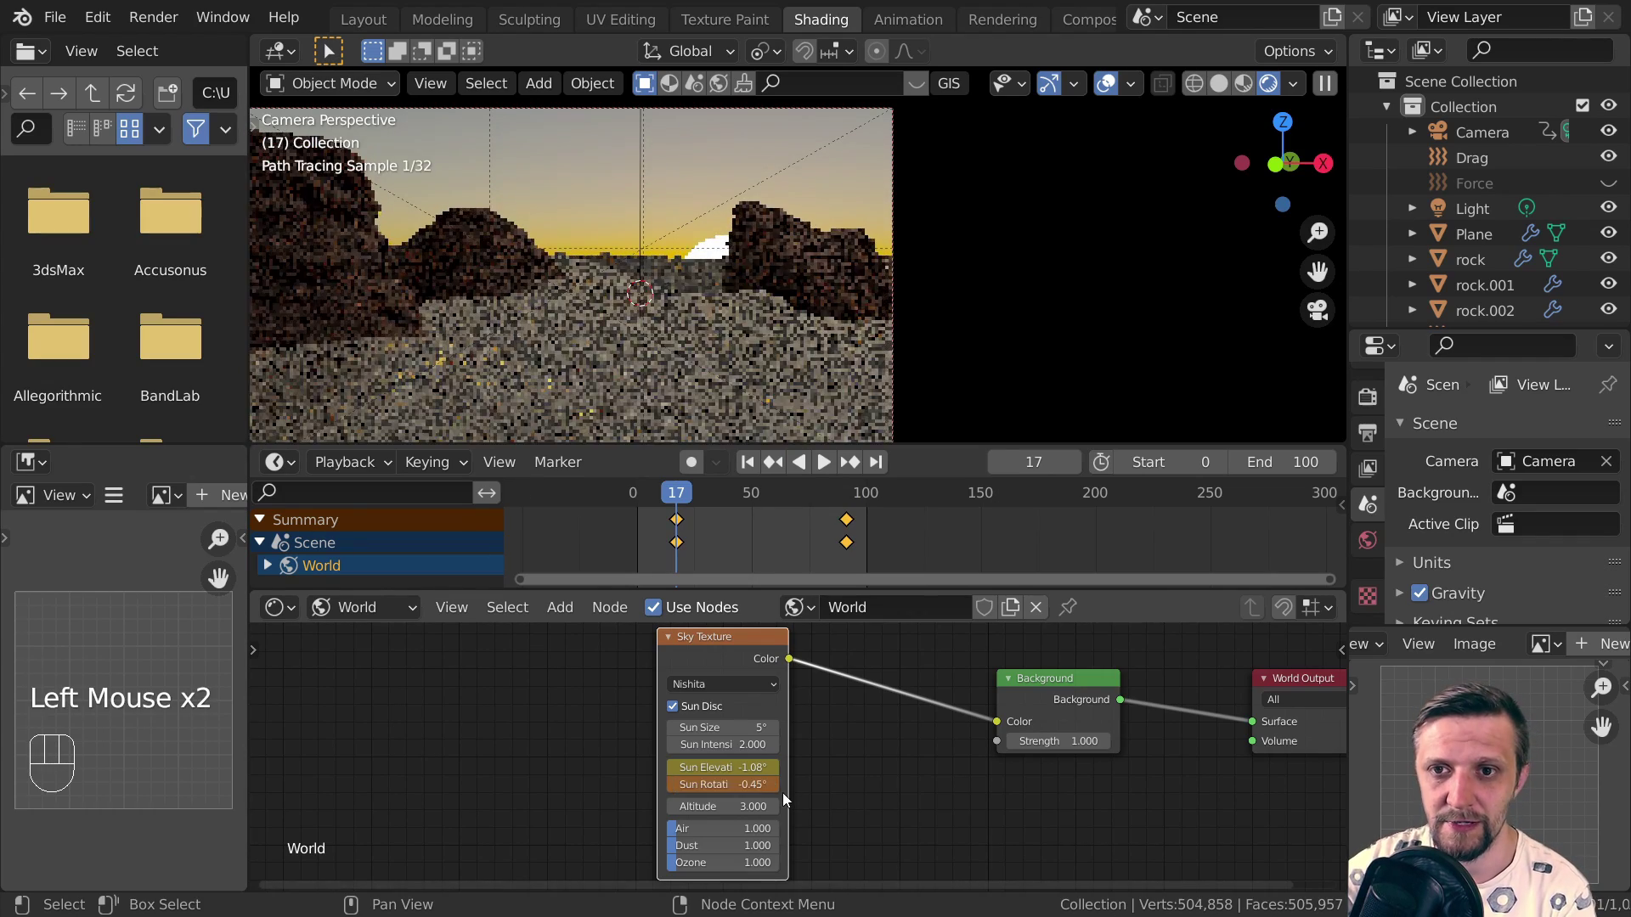
key(i)
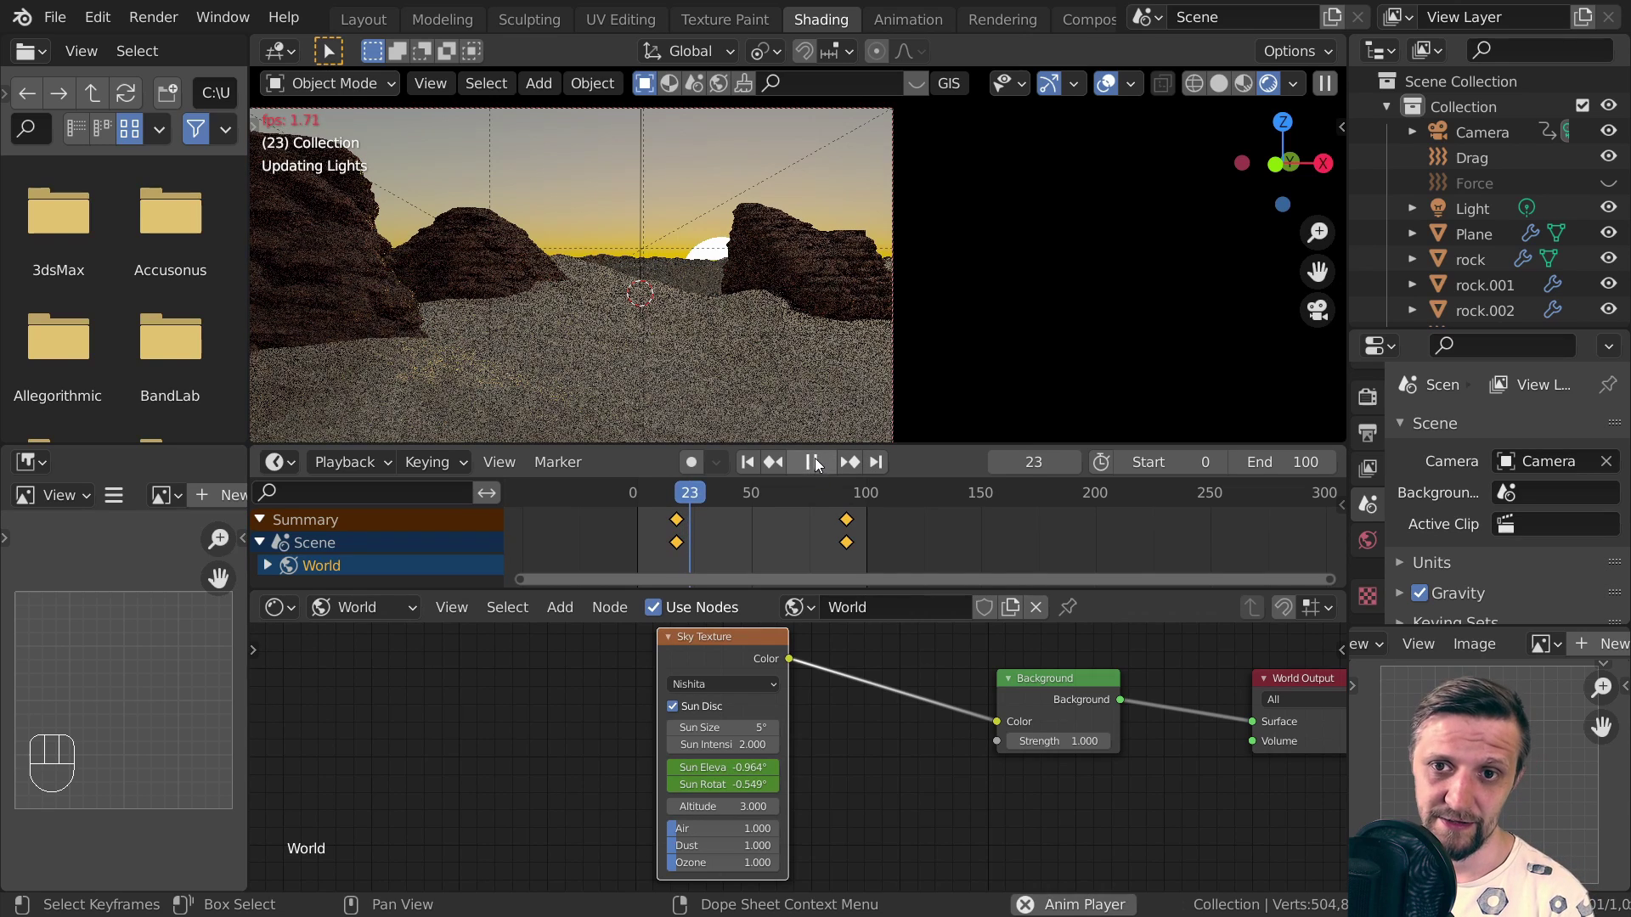
Play back the sunrise animation in the rendered camera view and stop it
click(813, 462)
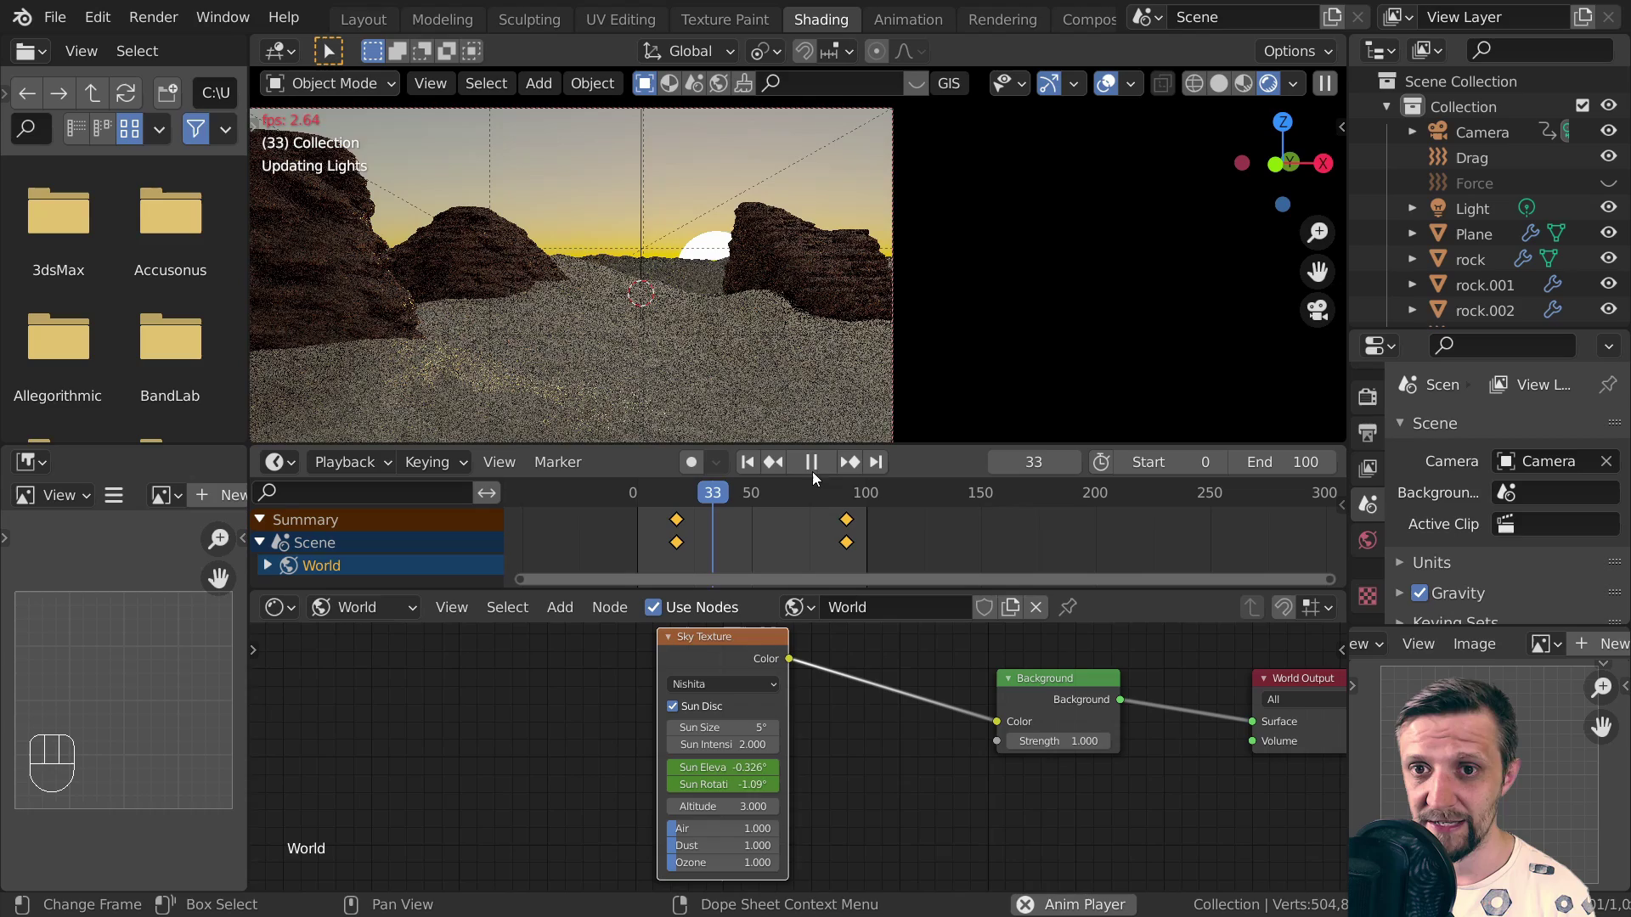
click(813, 465)
click(849, 463)
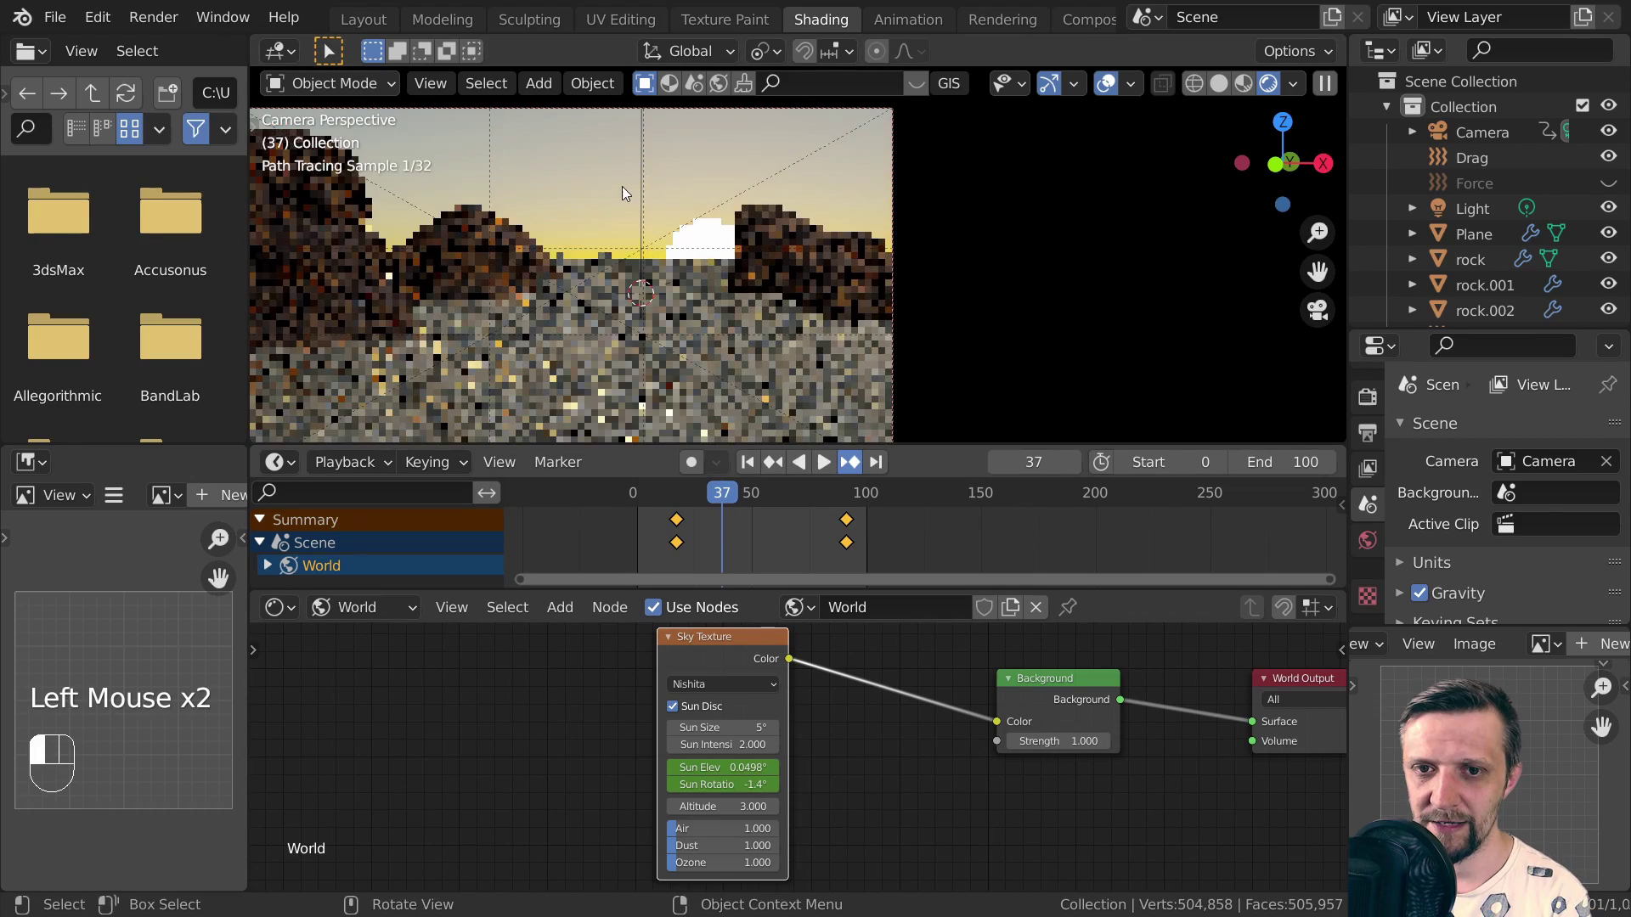
key(Up)
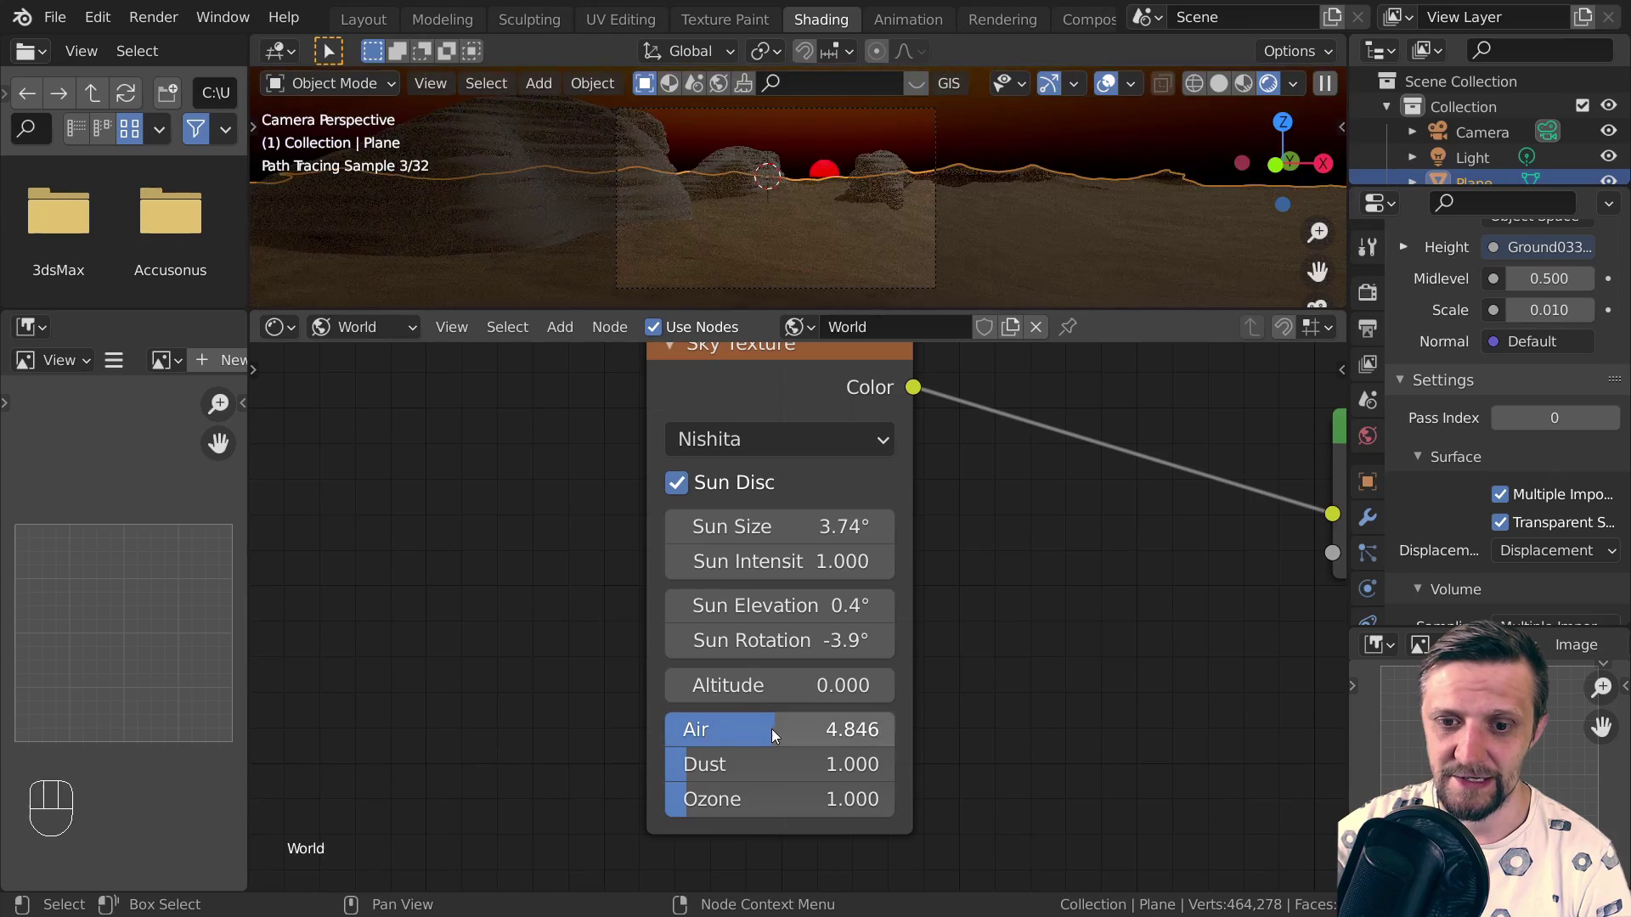
Set the sky's air to 1.359, dust to 3.051, ozone to 1.923 and altitude to 2.000
drag(709, 729, 753, 745)
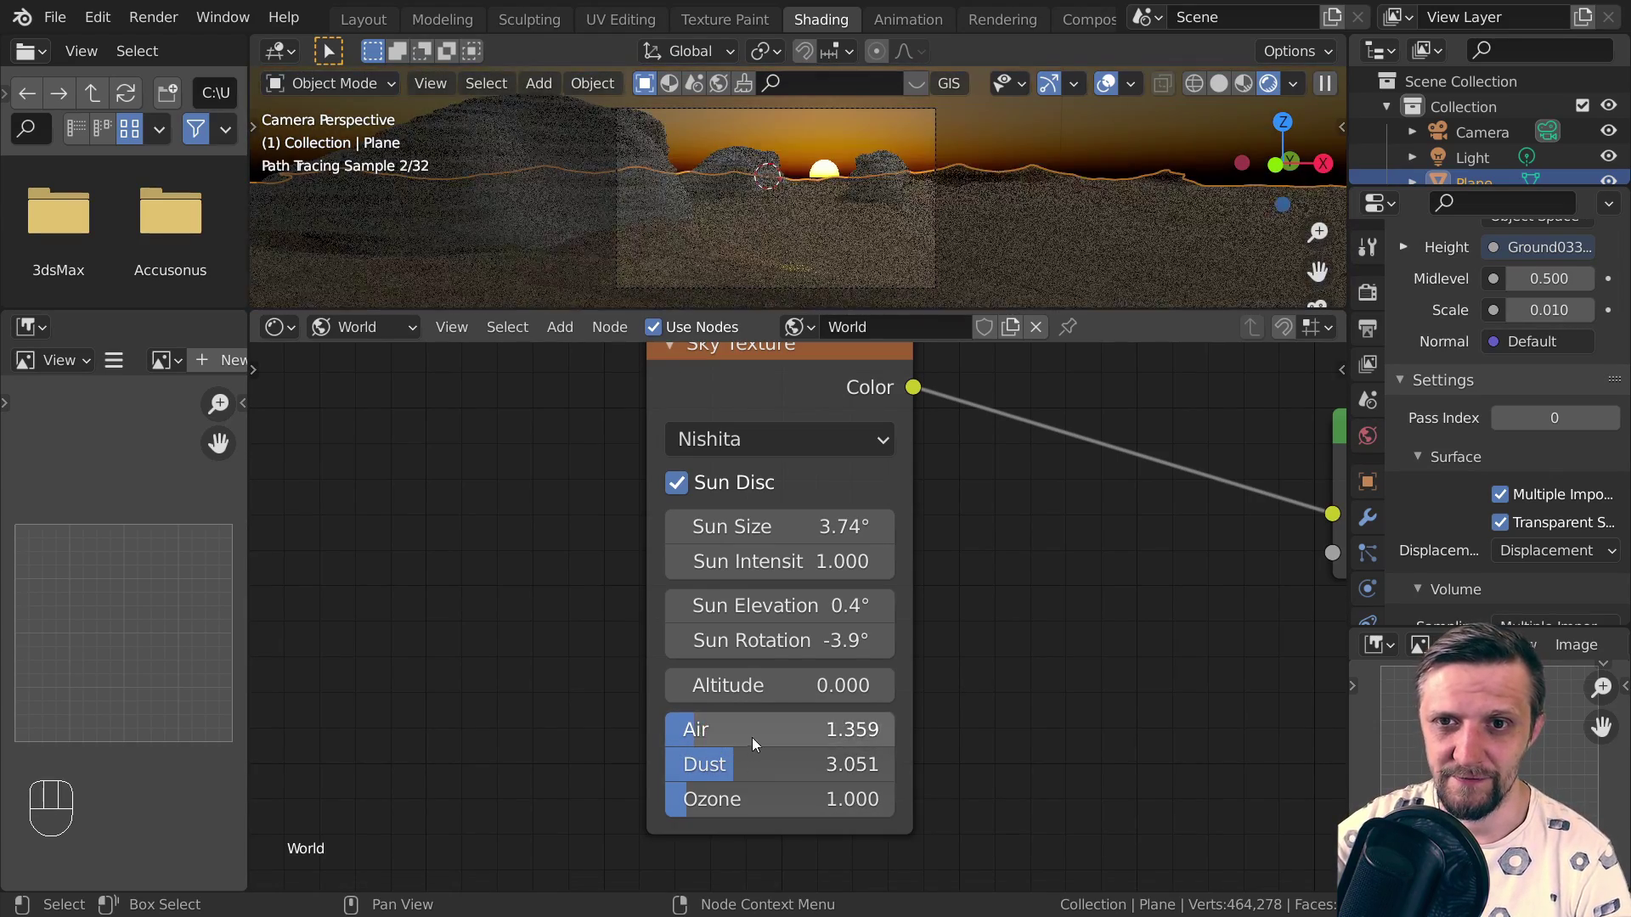
mouse_move(712, 799)
mouse_down()
mouse_move(801, 799)
mouse_move(698, 799)
mouse_move(712, 807)
mouse_up()
drag(801, 687, 841, 684)
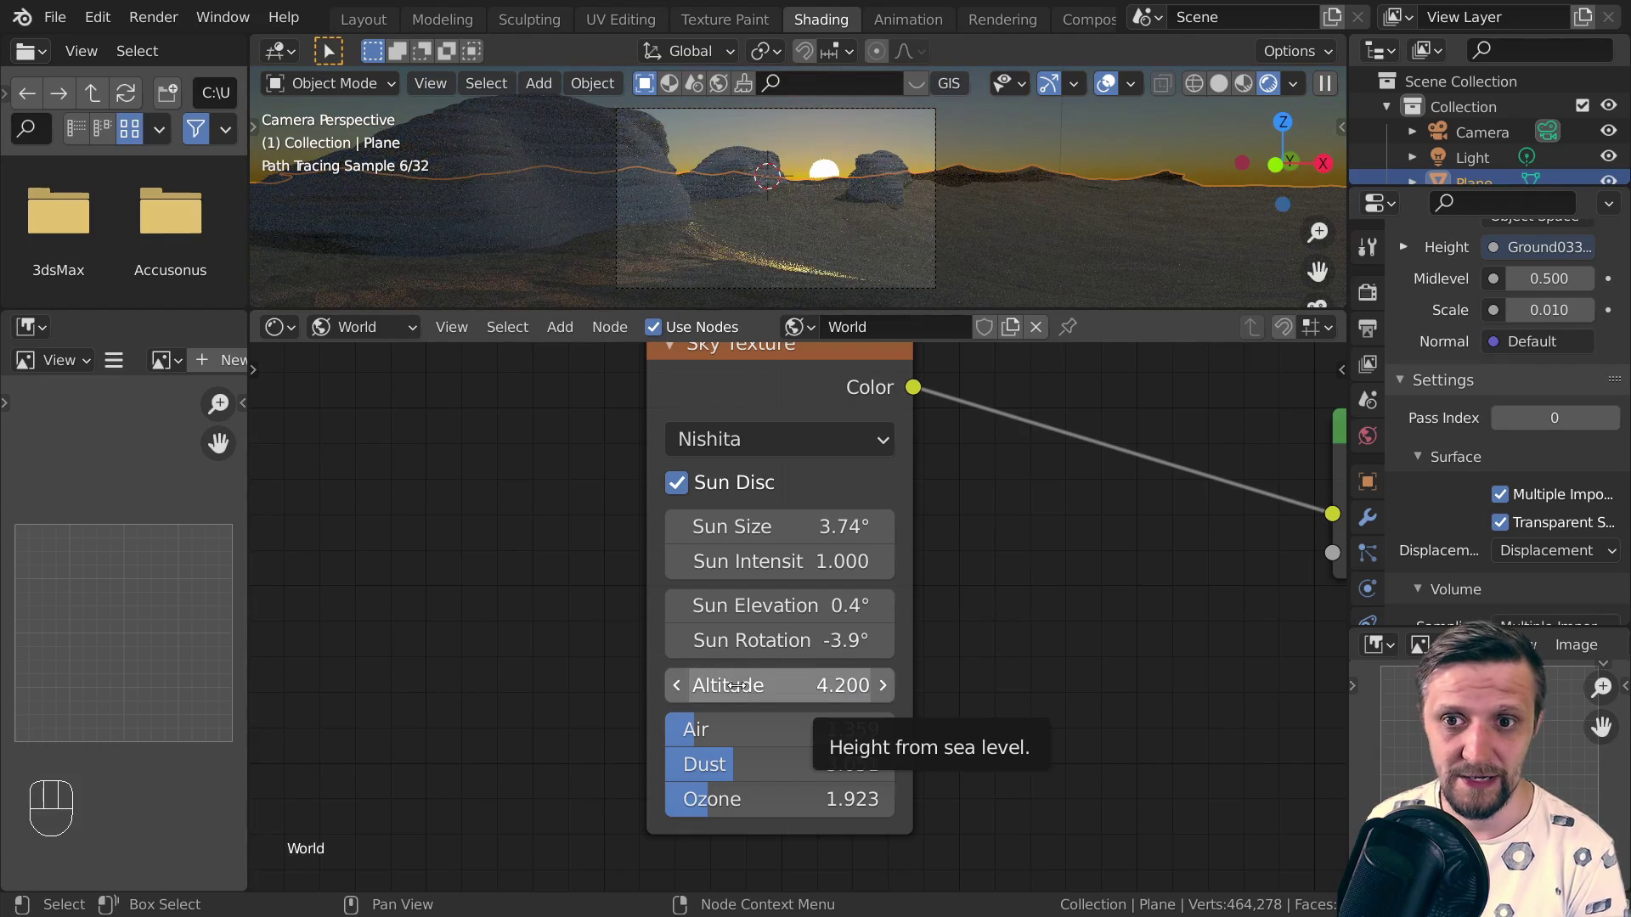
drag(736, 686, 703, 686)
click(681, 691)
click(681, 692)
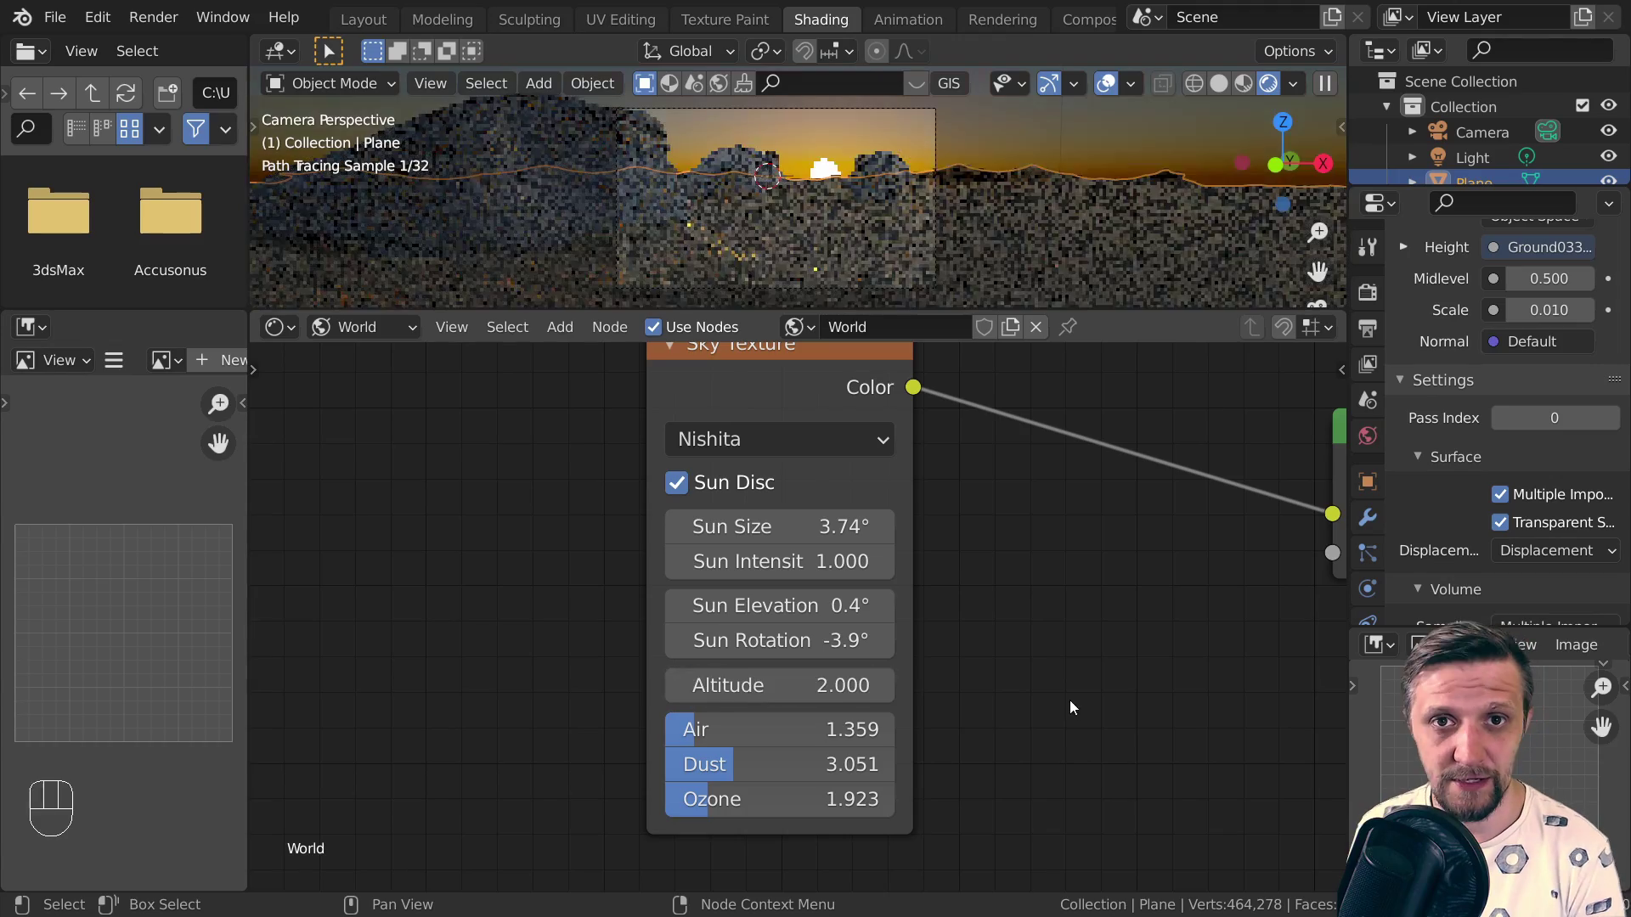
Raise the sun elevation to 2.3° and set the sun rotation to 0.5°
click(885, 606)
click(884, 607)
drag(849, 641, 875, 640)
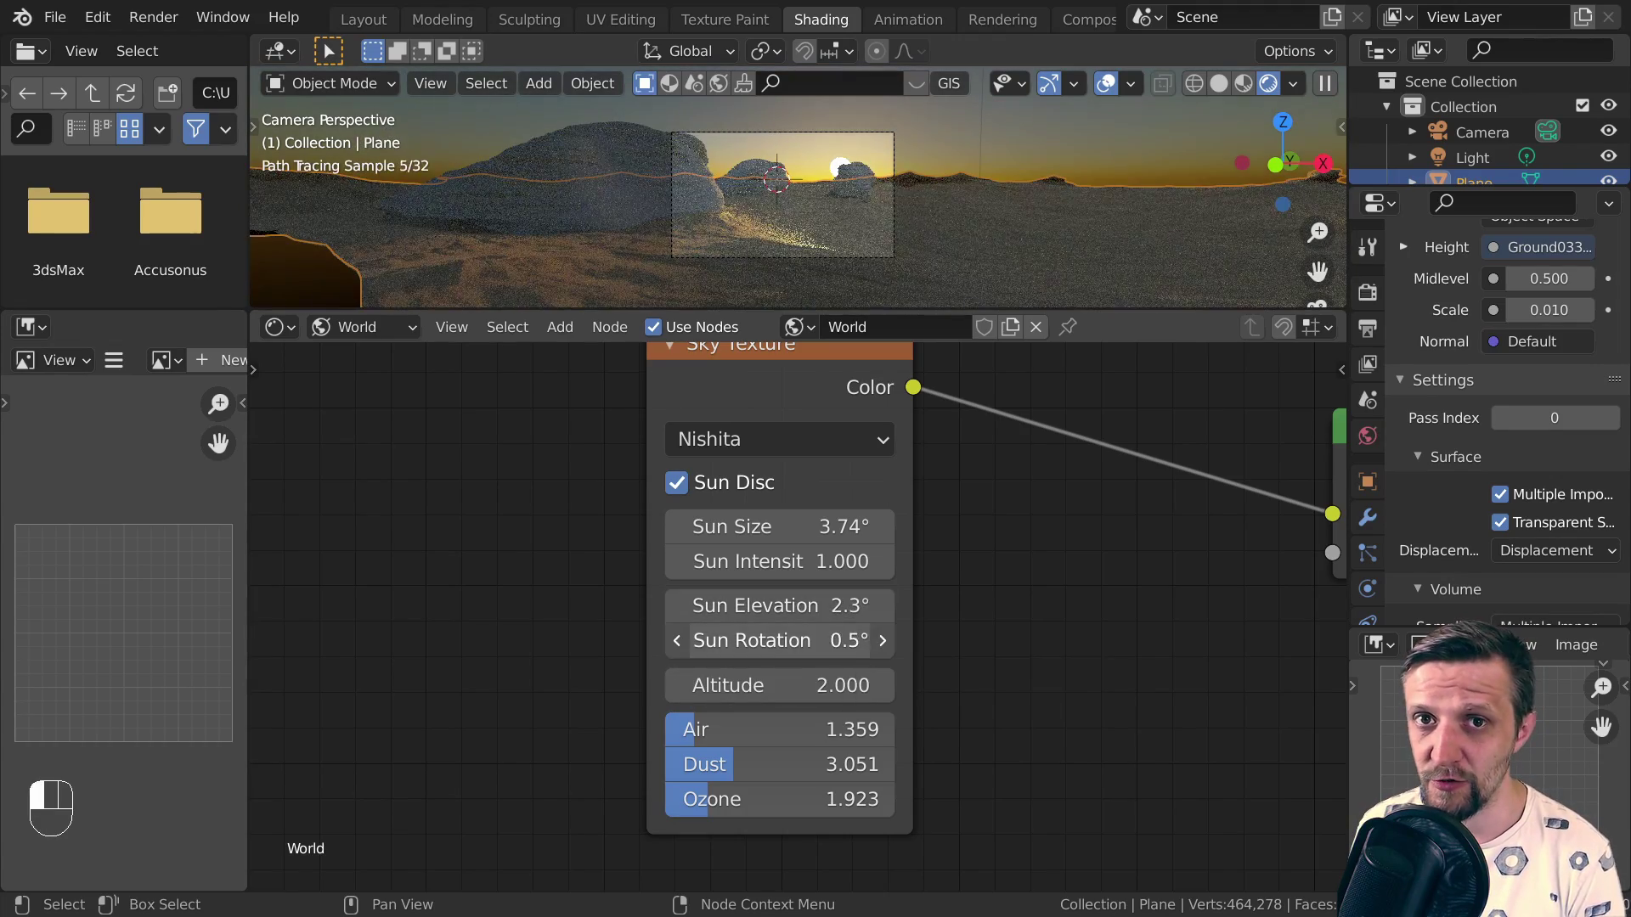
Lower the terrain vertices beside the rock near the sun along Z, using smooth proportional editing with a size of about 7.4
key(Tab)
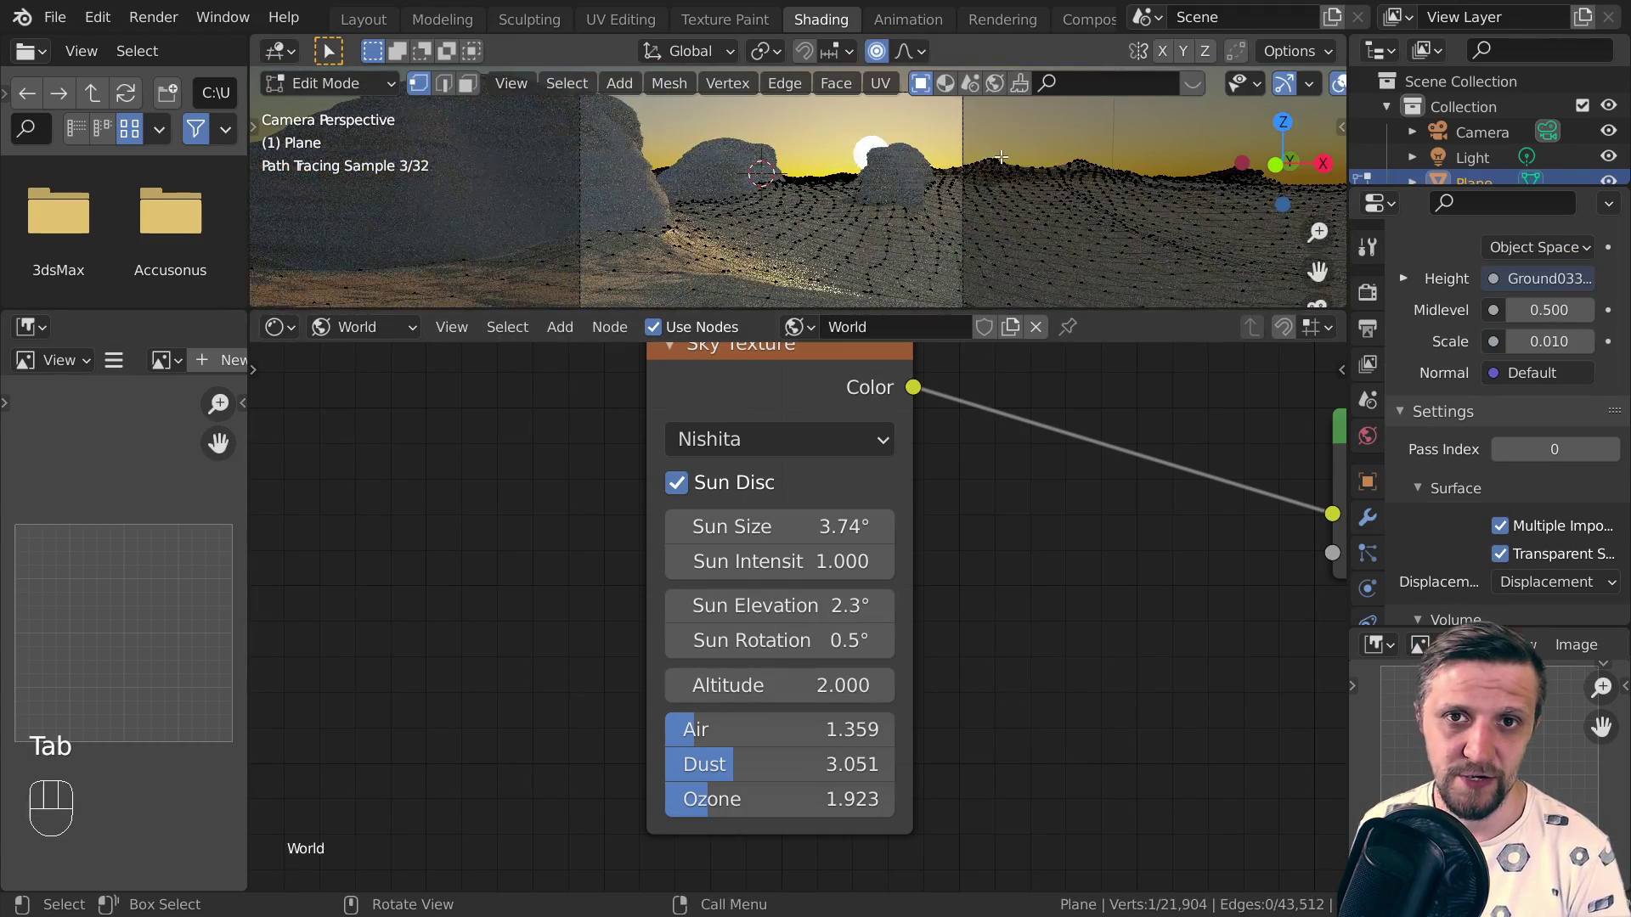
key(g)
key(z)
click(990, 227)
click(975, 169)
key(g)
key(z)
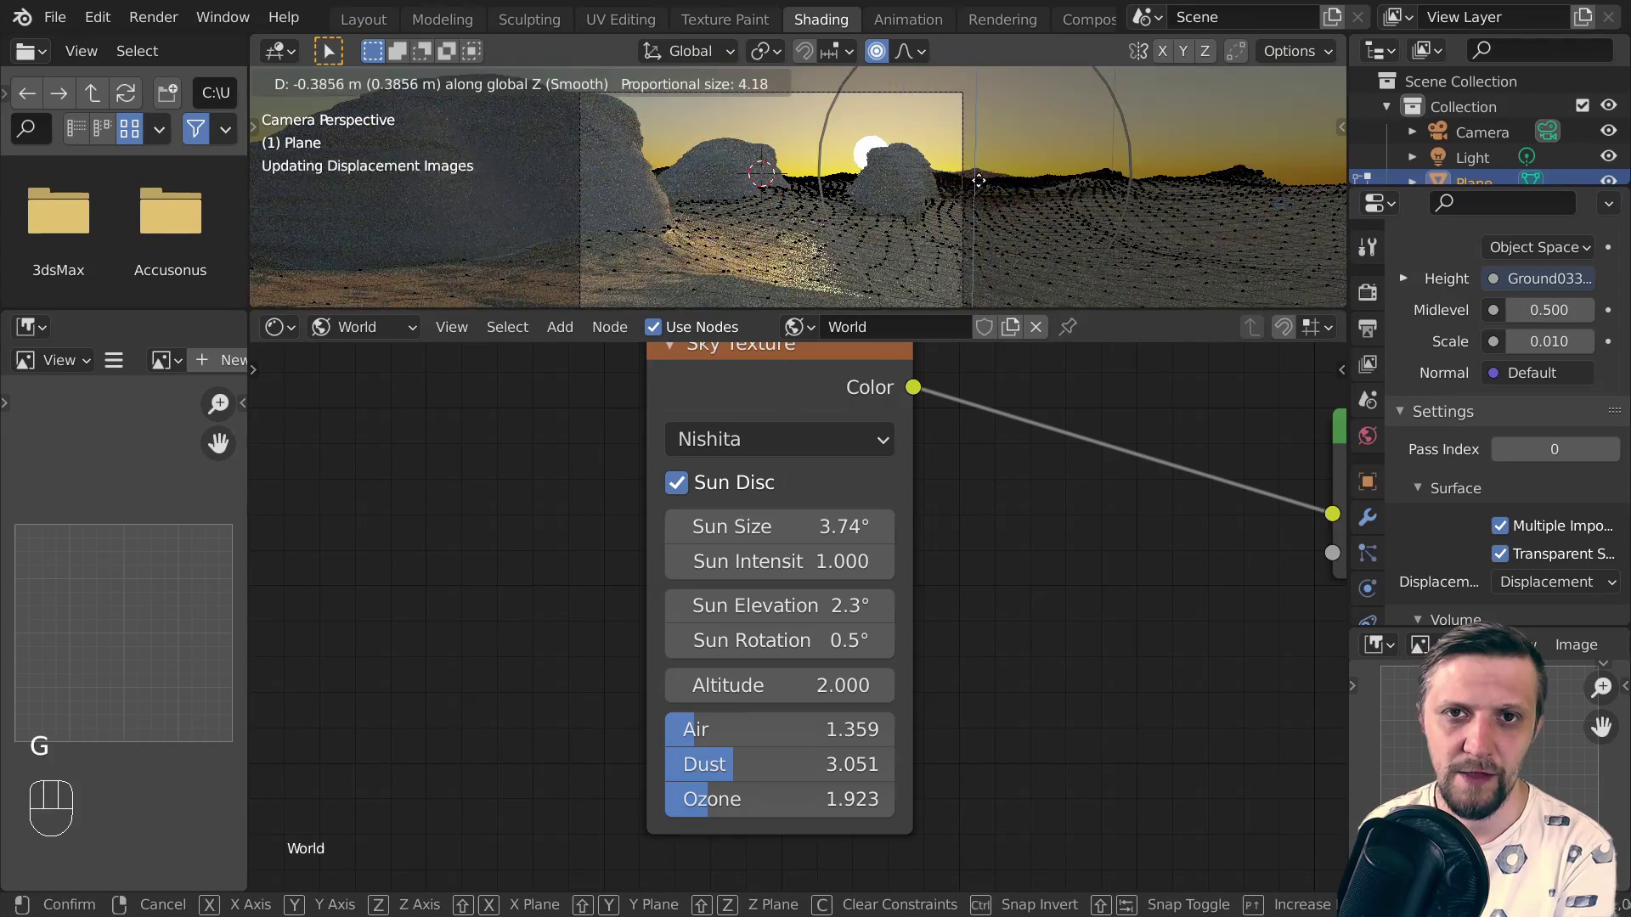
scroll(975, 191, down, 5)
scroll(976, 204, down, 5)
scroll(975, 207, up, 5)
scroll(975, 212, down, 1)
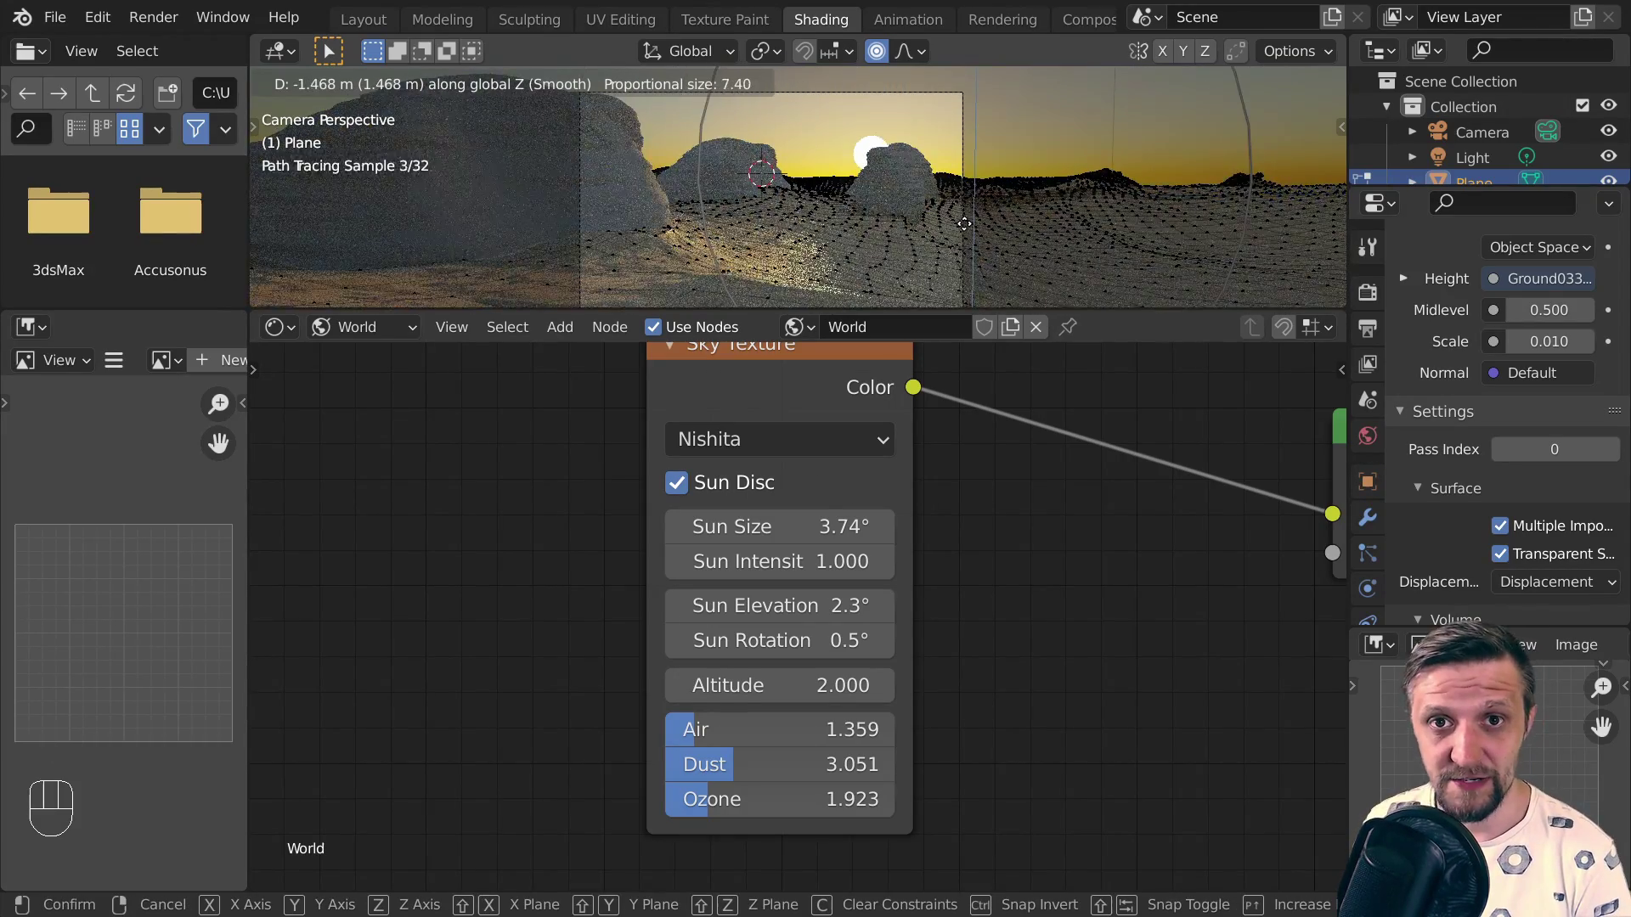
click(975, 215)
key(g)
key(z)
click(931, 277)
key(Tab)
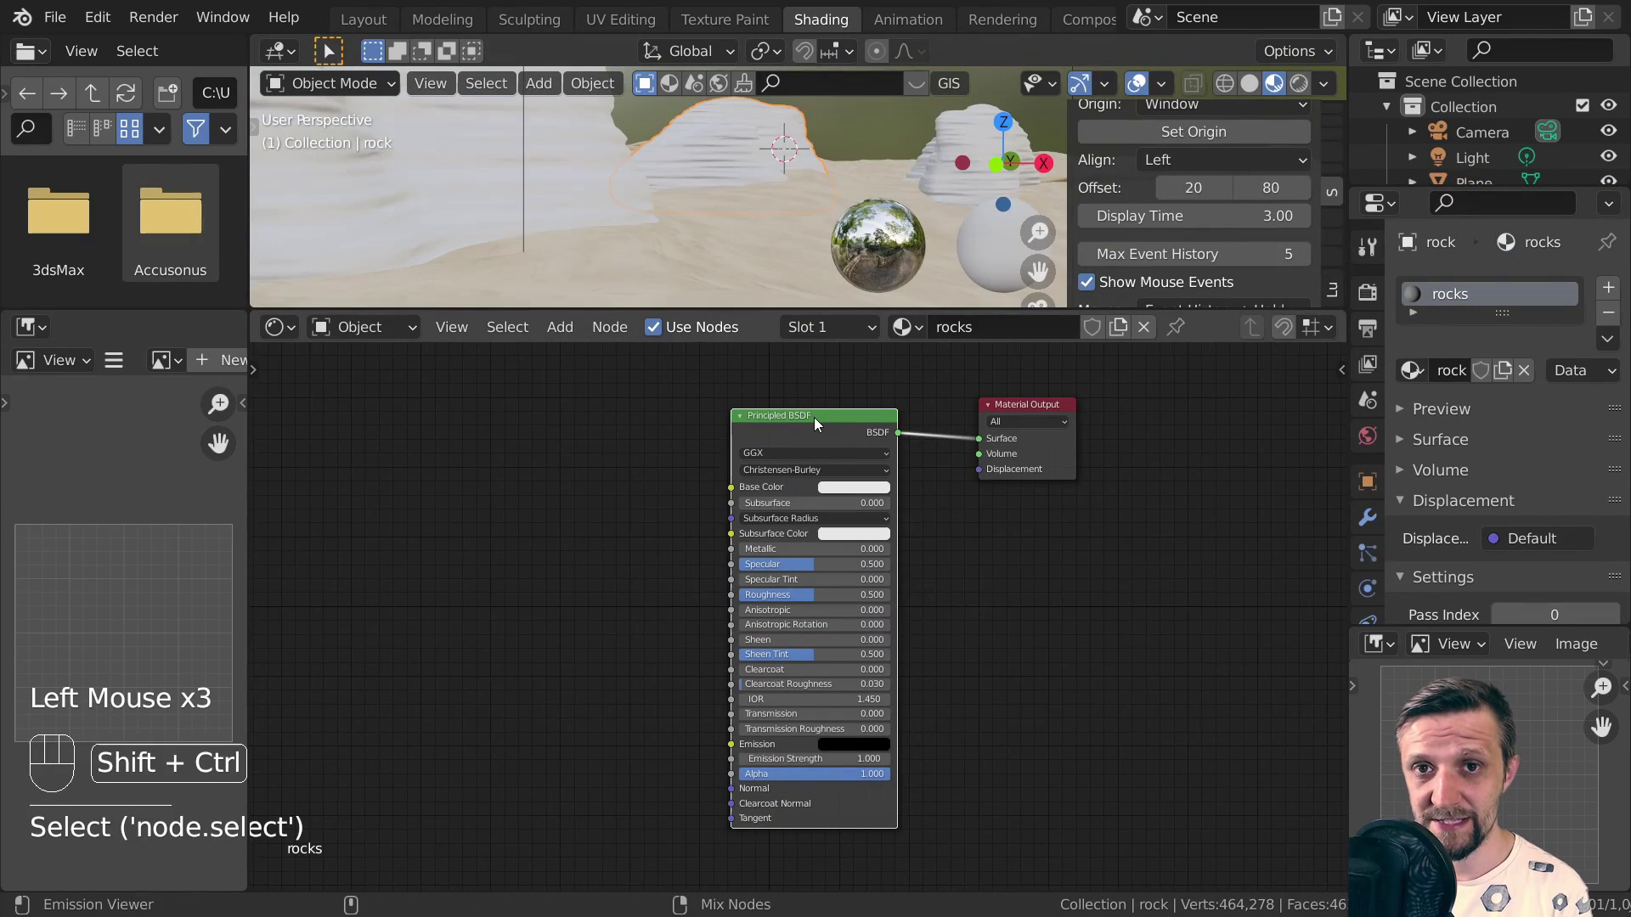
Build a Principled texture setup for the rocks material from all five maps in the Rock029_4K-JPG folder
key(ctrl+shift+t)
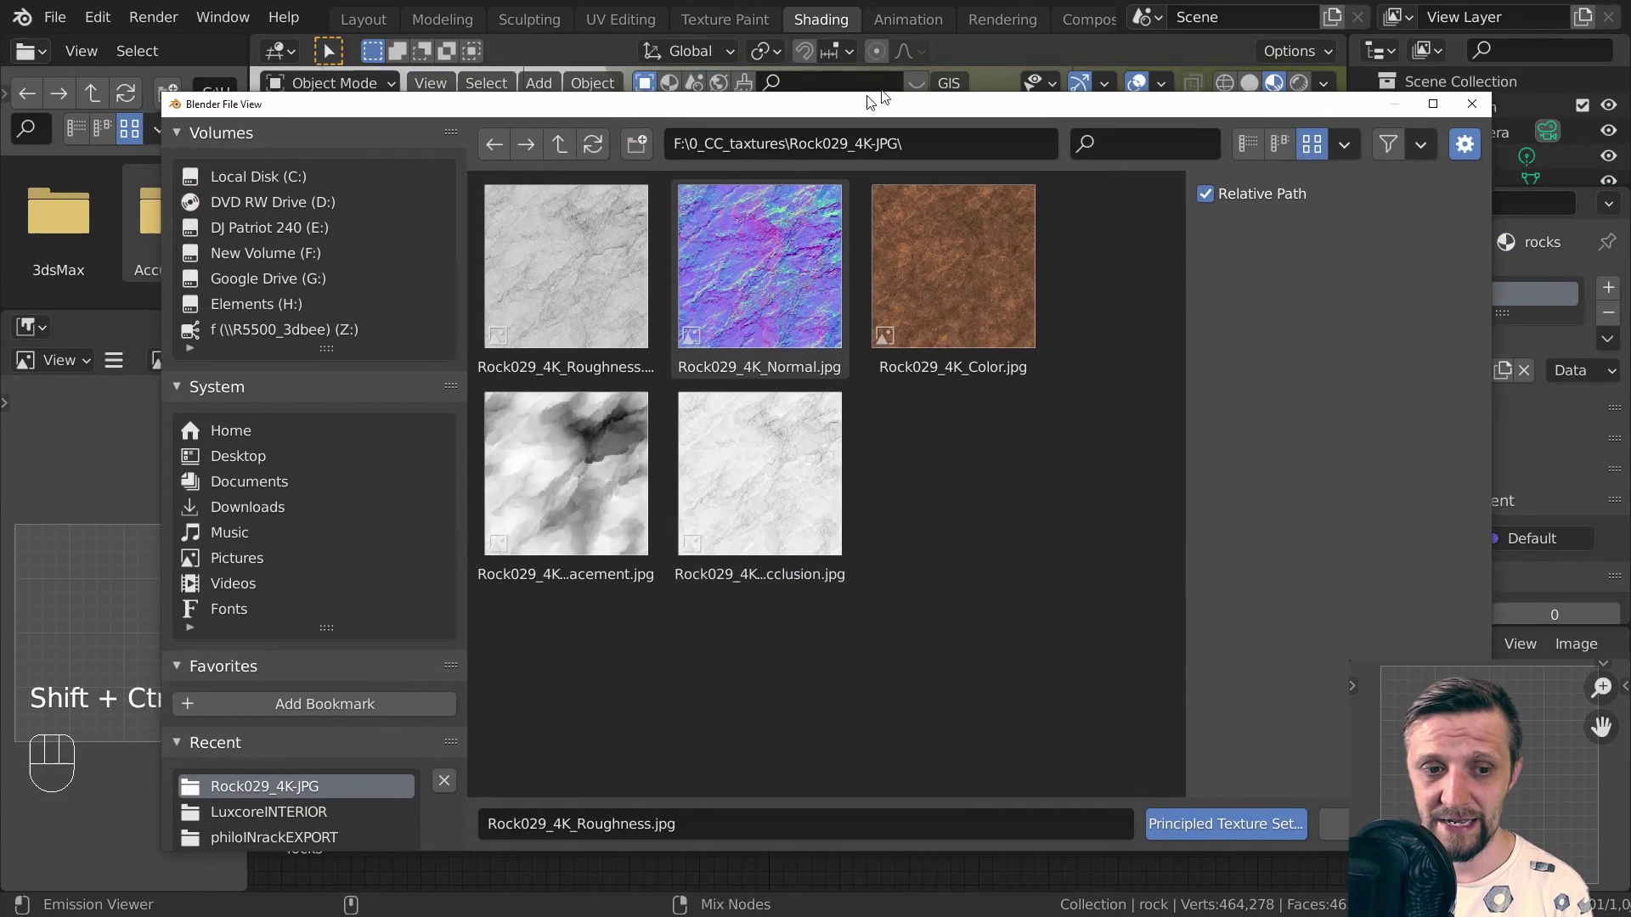
drag(867, 97, 1027, 54)
drag(1246, 603, 739, 255)
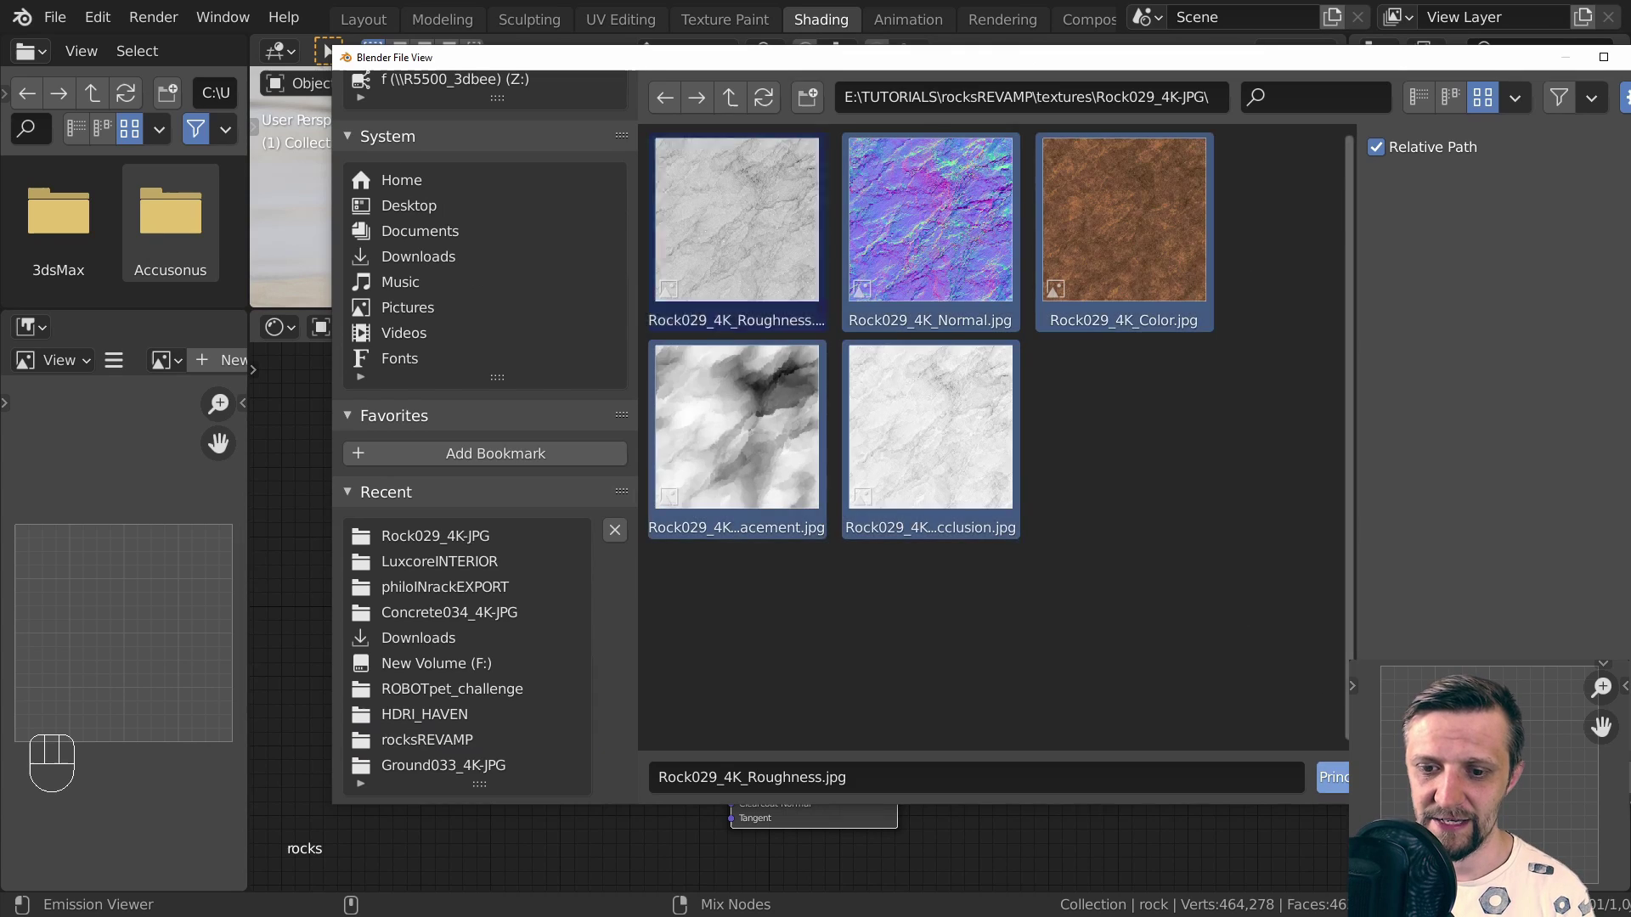
key(Return)
scroll(644, 513, down, 13)
click(645, 513)
scroll(645, 513, down, 6)
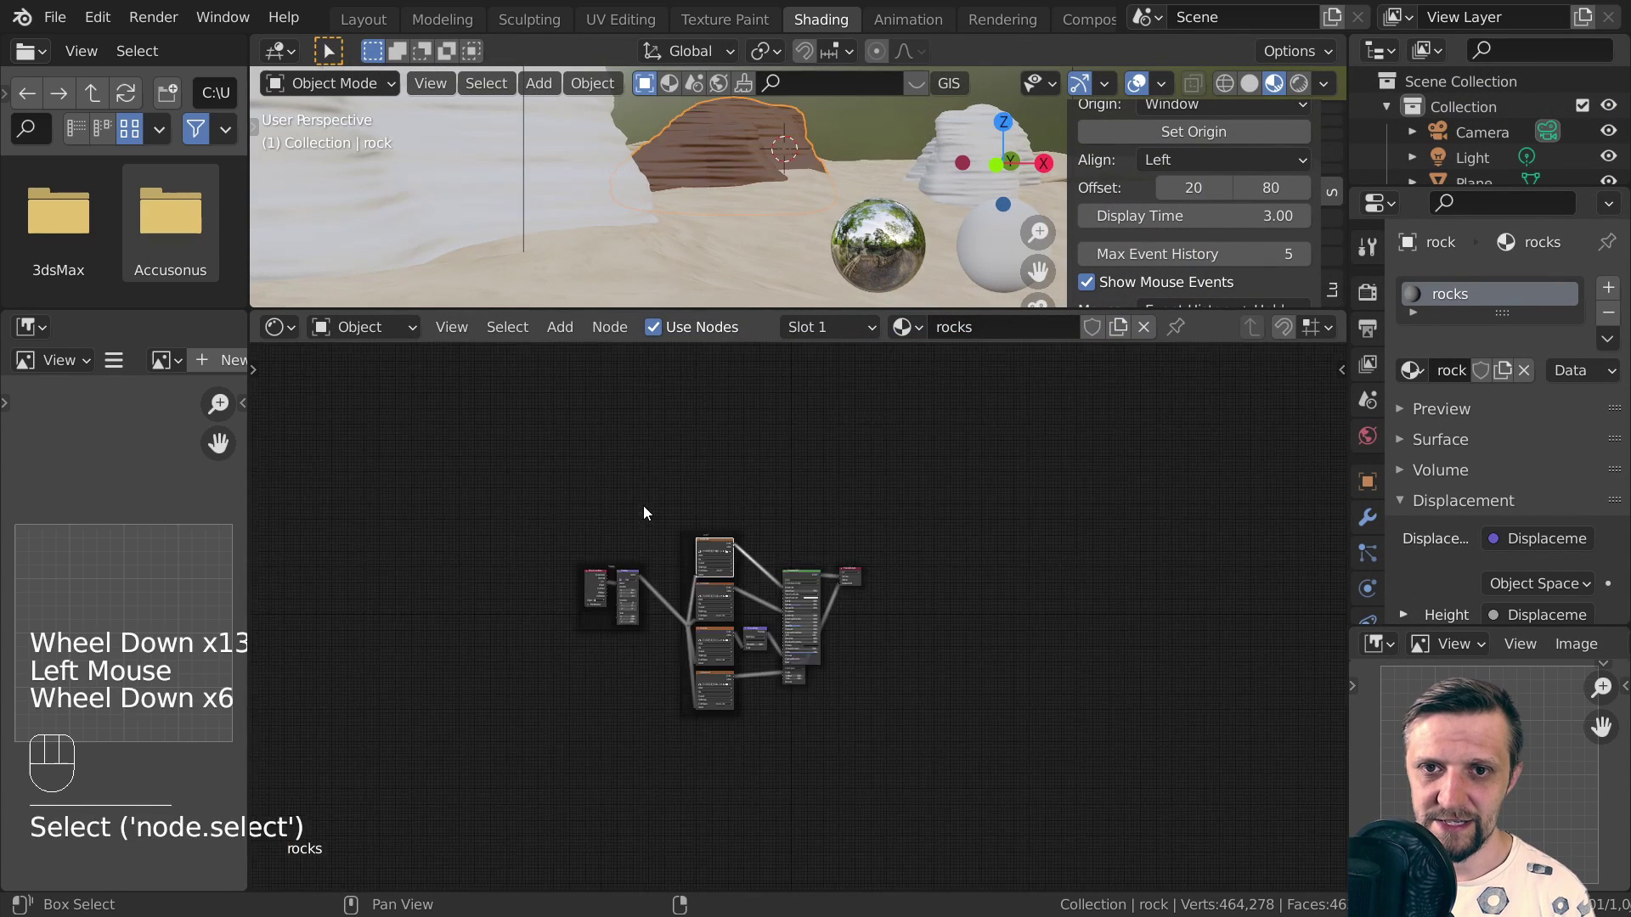
Try Generated and Object texture coordinates as the vector of the rocks material's Mapping node
scroll(628, 577, up, 14)
middle_drag(628, 578, 682, 489)
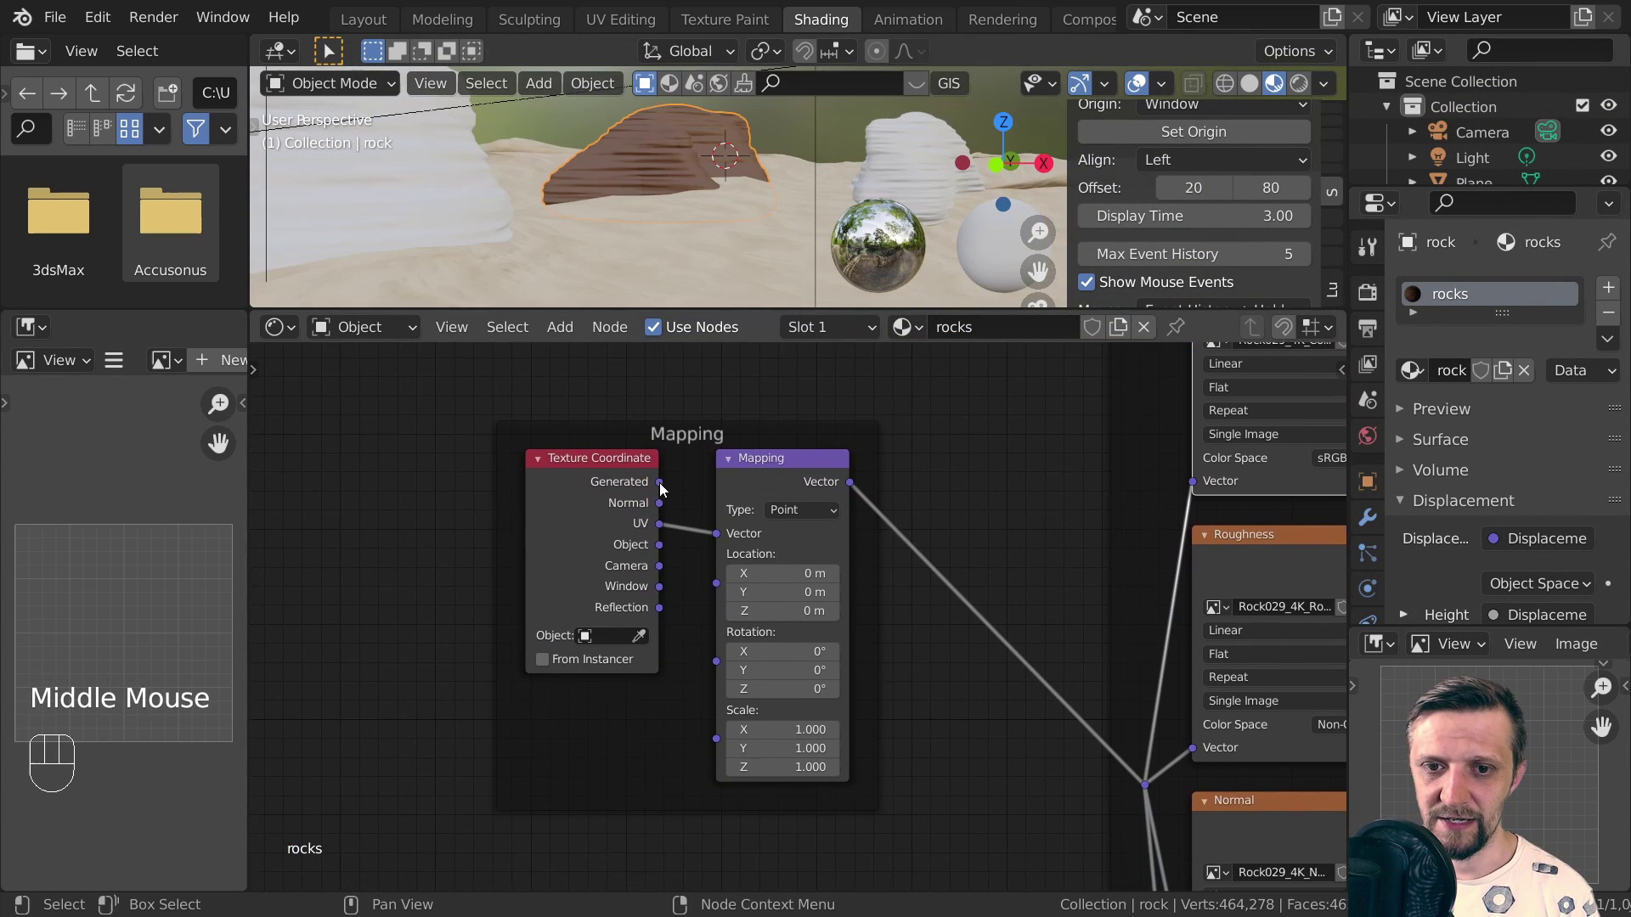
drag(660, 482, 716, 533)
scroll(663, 195, up, 2)
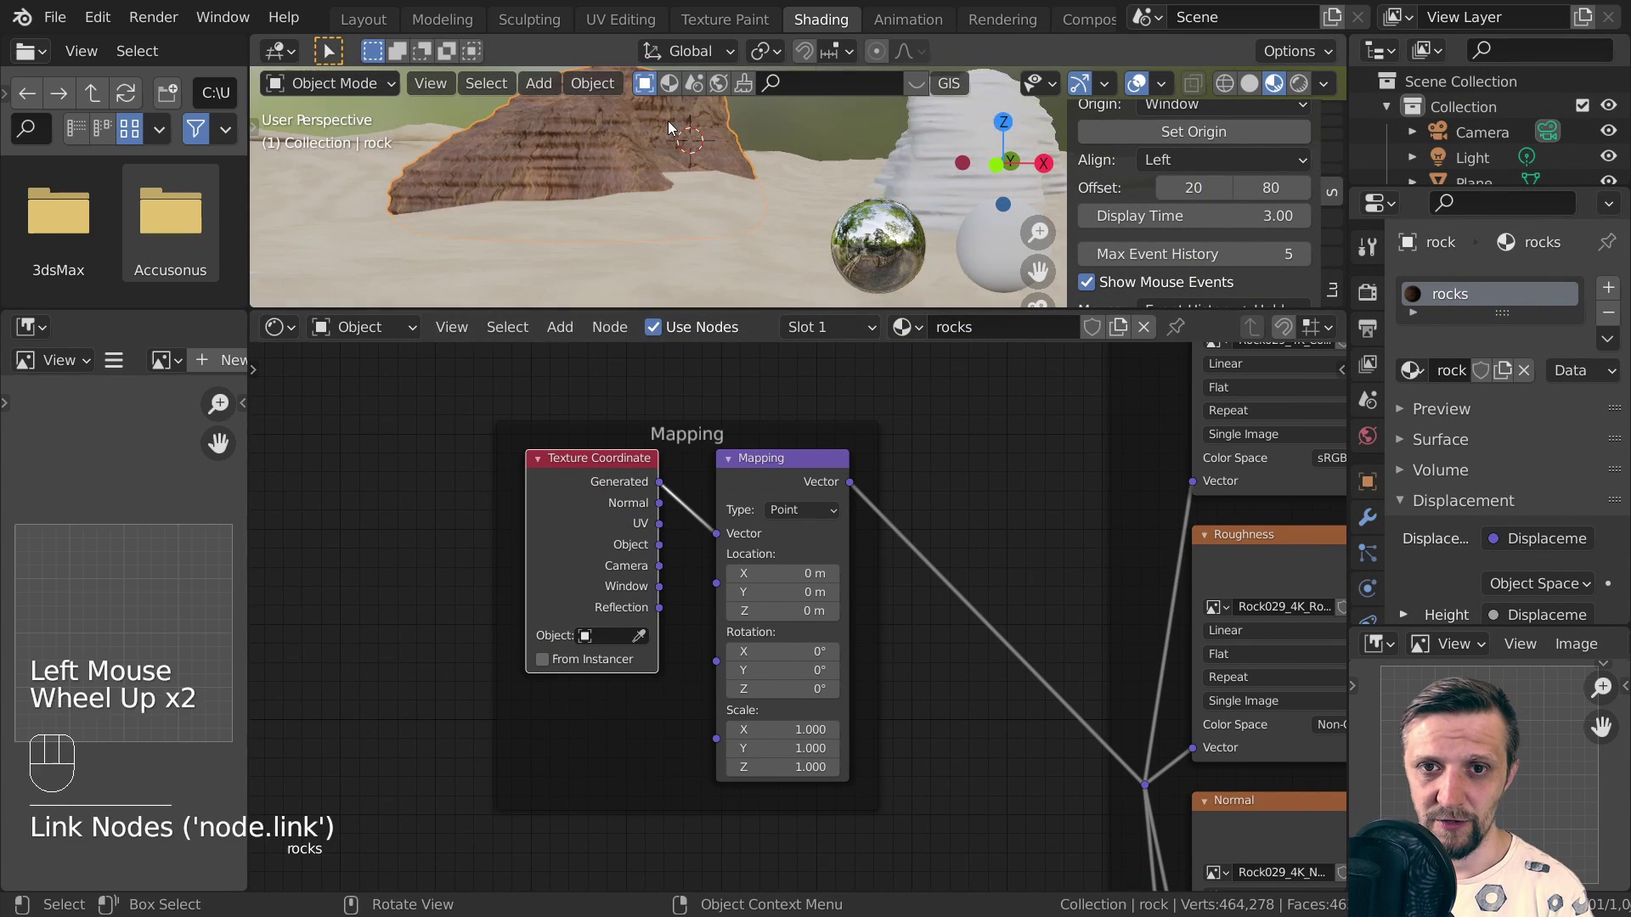
shift+scroll(663, 196, up, 1)
shift+middle_drag(663, 195, 680, 221)
scroll(679, 220, up, 1)
drag(660, 545, 716, 534)
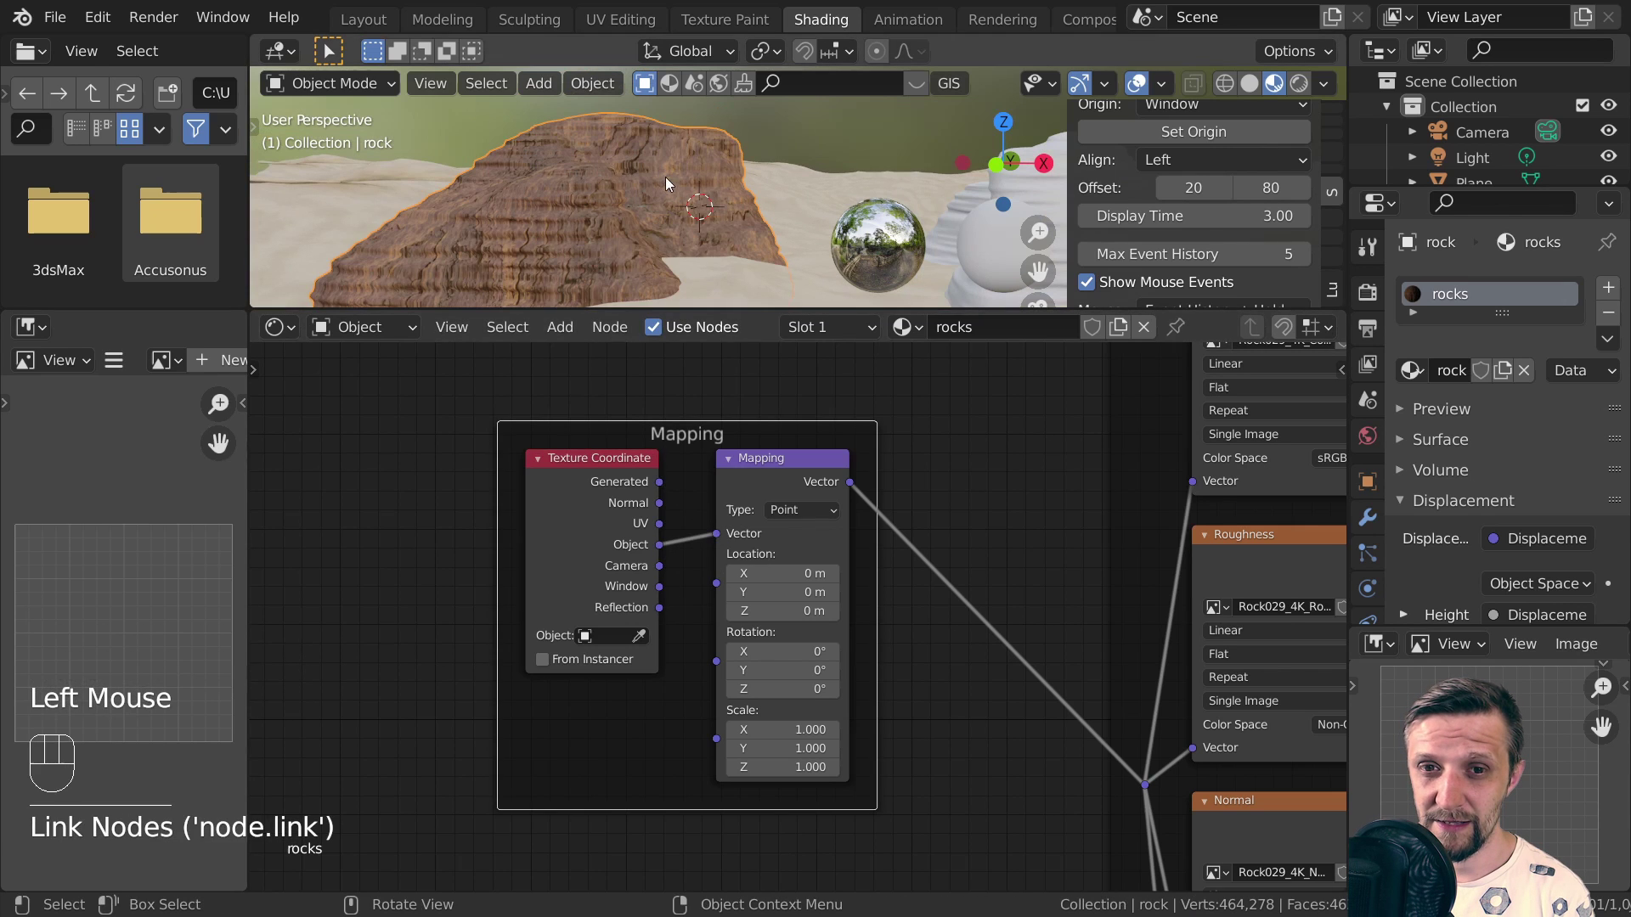
Set the projection to Box on the Base Color, Roughness, Normal and Displacement image textures
scroll(782, 688, down, 1)
middle_drag(1134, 703, 581, 584)
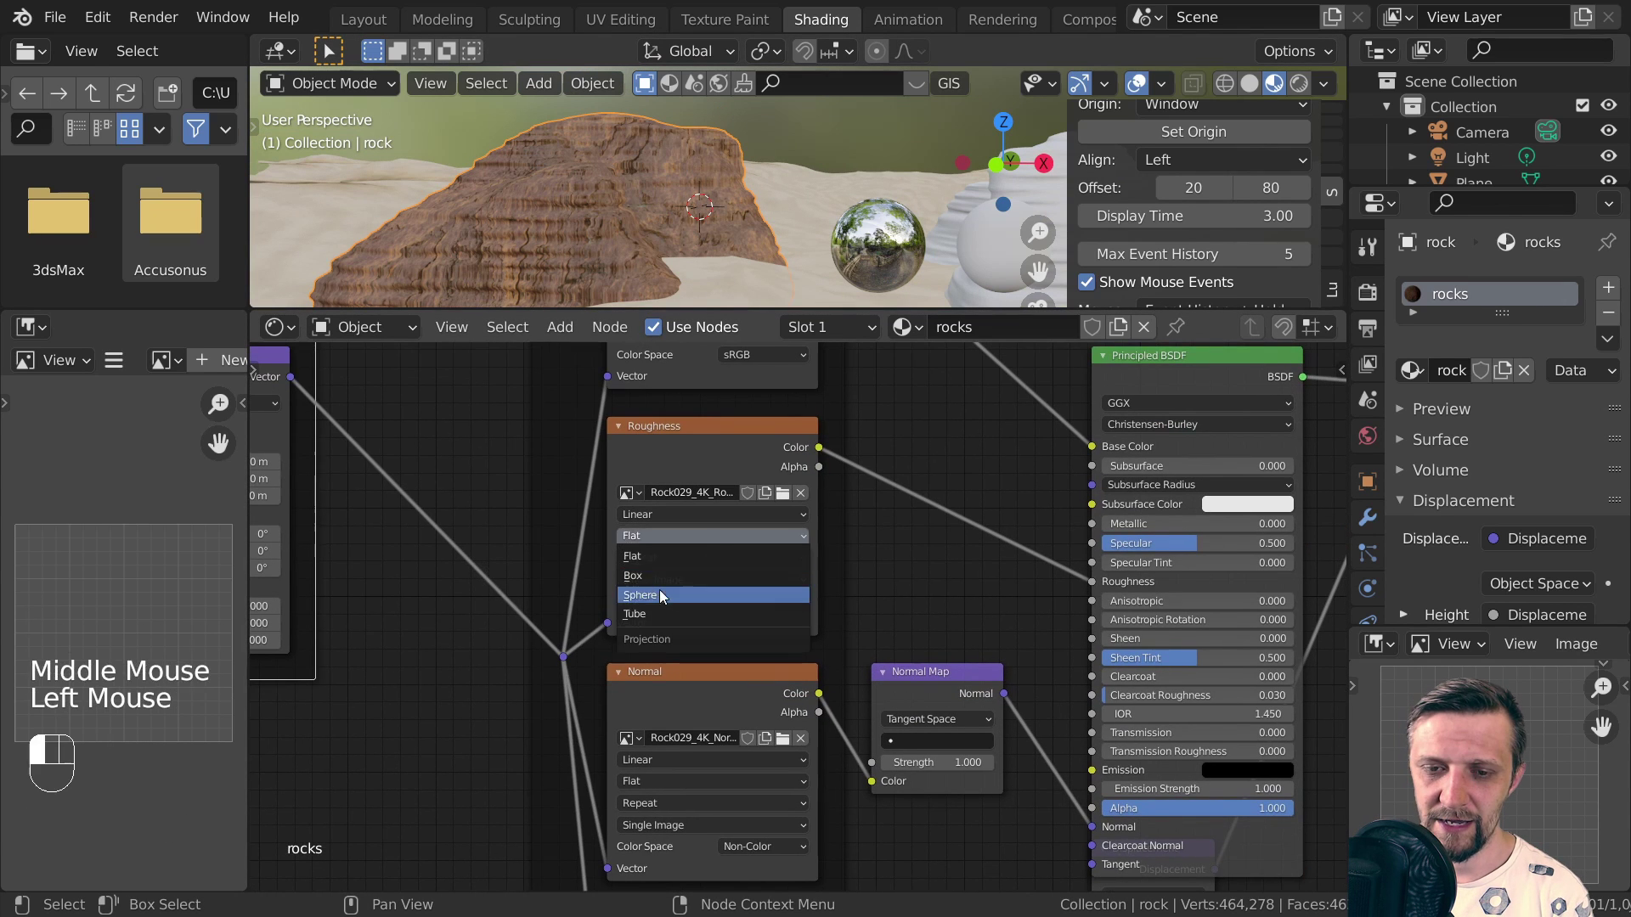
middle_drag(767, 425, 801, 574)
drag(714, 440, 710, 478)
middle_drag(747, 764, 781, 564)
drag(778, 729, 764, 768)
middle_drag(764, 767, 756, 563)
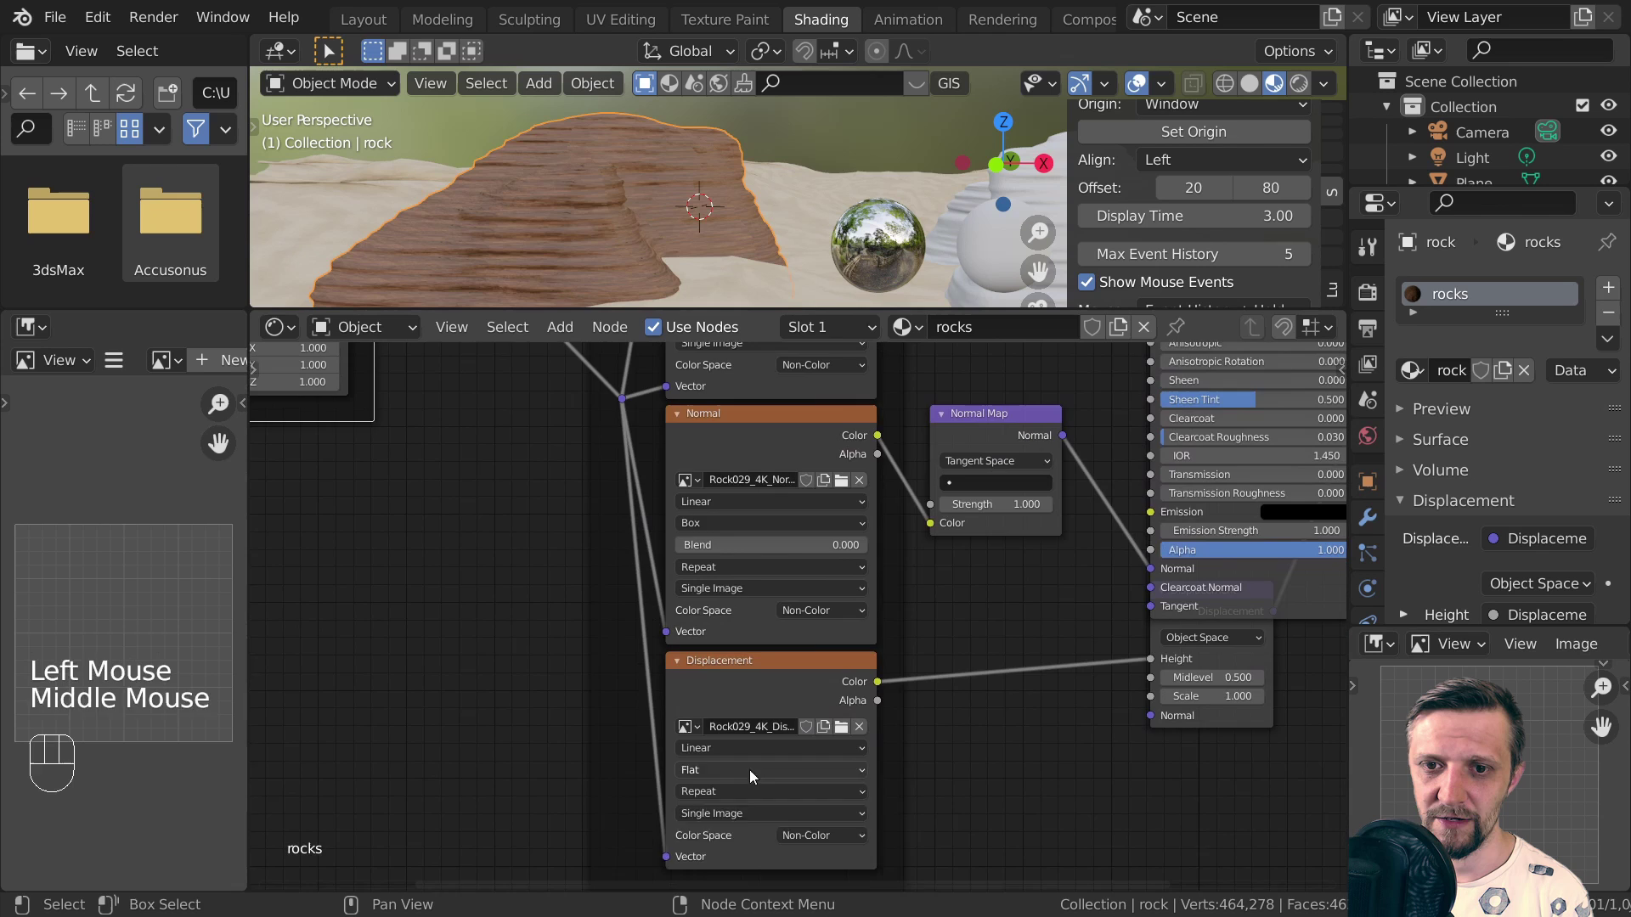
drag(750, 774, 750, 811)
Link the Generated texture coordinates to the Mapping node's vector in the rocks material
middle_drag(1036, 663, 971, 768)
scroll(971, 768, down, 5)
middle_drag(798, 453, 793, 706)
scroll(646, 195, up, 4)
shift+middle_drag(476, 170, 595, 230)
middle_drag(594, 229, 618, 204)
scroll(619, 204, up, 1)
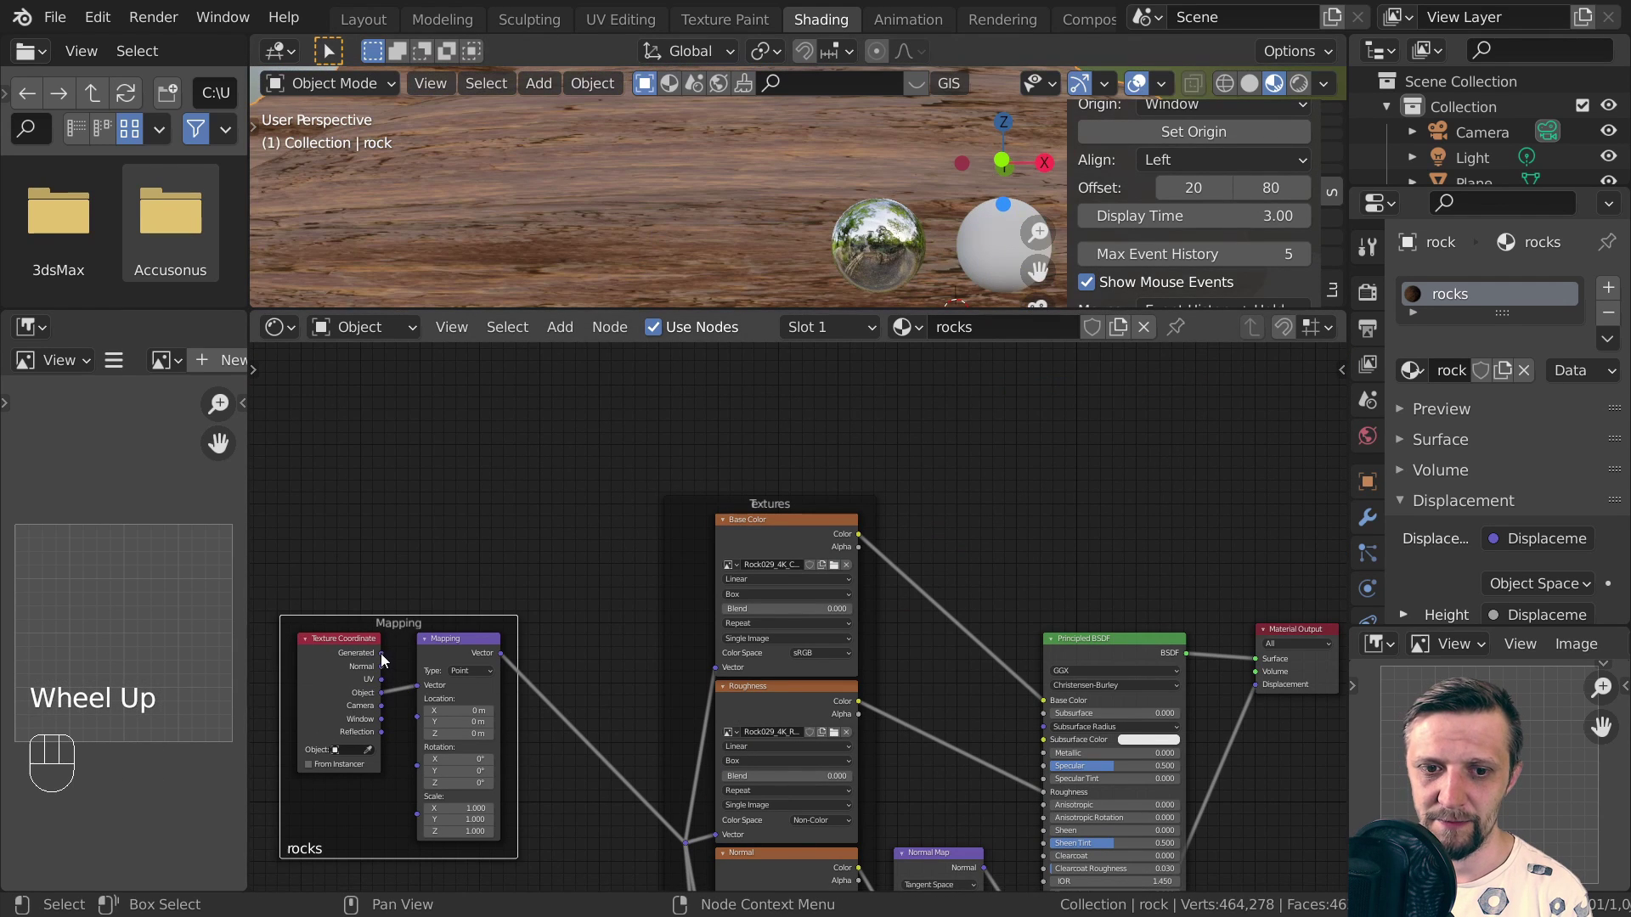
drag(422, 686, 419, 684)
Check the box projection on the rock surface and set the Base Color texture's blend to 0.500
scroll(710, 242, down, 8)
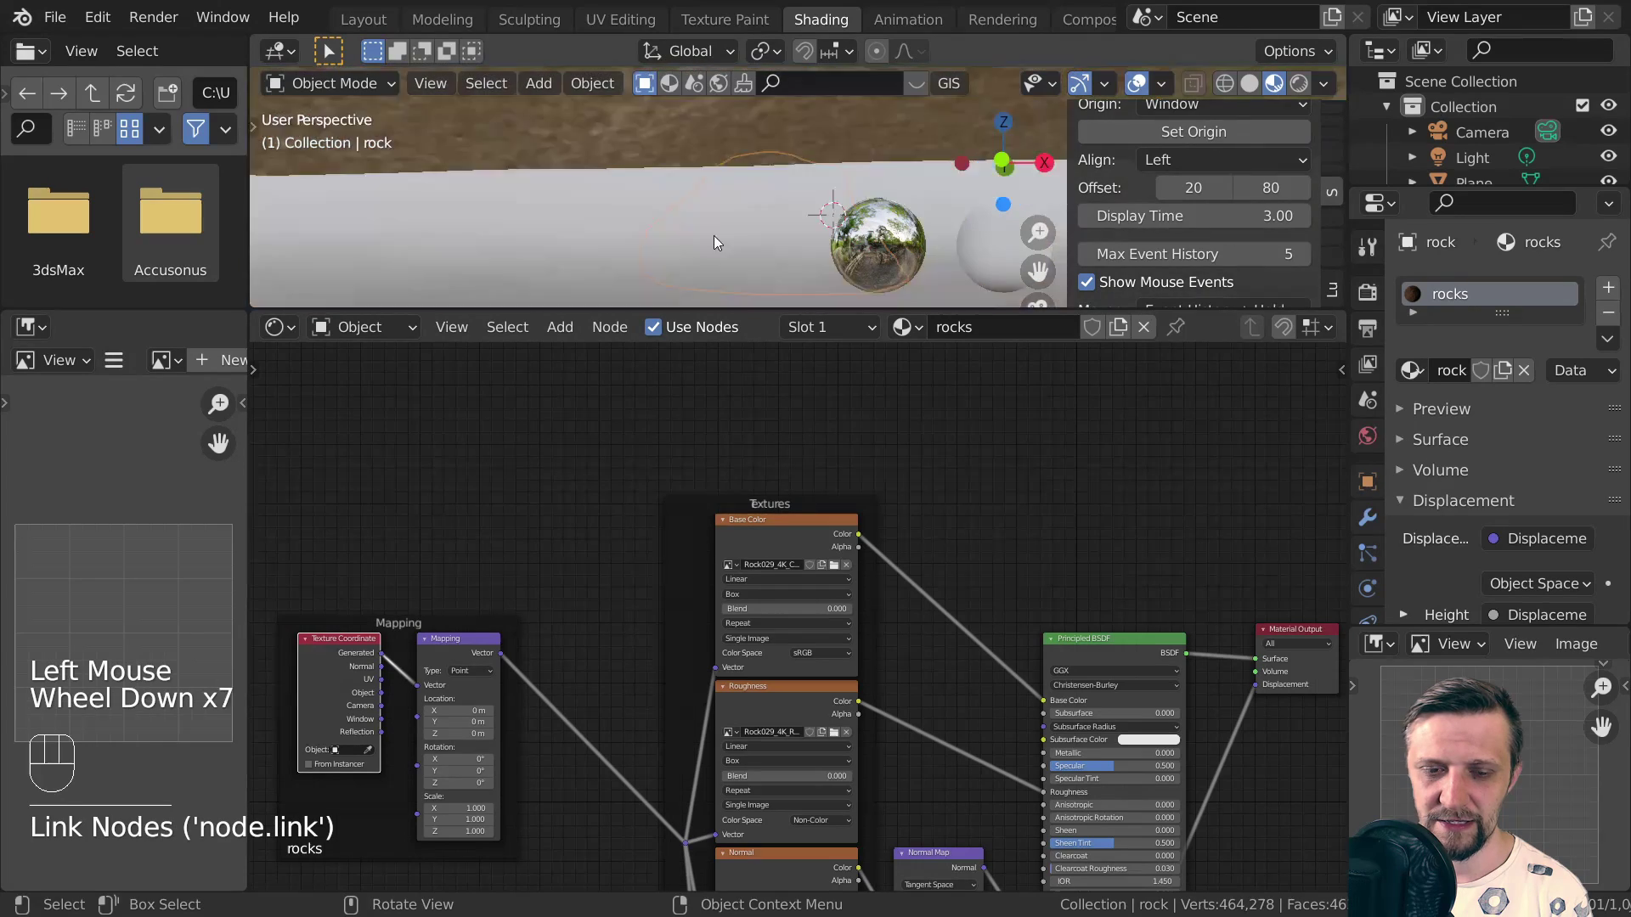
scroll(730, 229, up, 2)
scroll(758, 216, down, 4)
mouse_move(758, 216)
middle_down()
mouse_move(789, 217)
mouse_move(761, 161)
mouse_move(710, 185)
mouse_move(700, 216)
mouse_move(737, 247)
mouse_move(747, 194)
middle_up()
scroll(764, 233, up, 6)
scroll(756, 170, up, 3)
scroll(977, 706, up, 3)
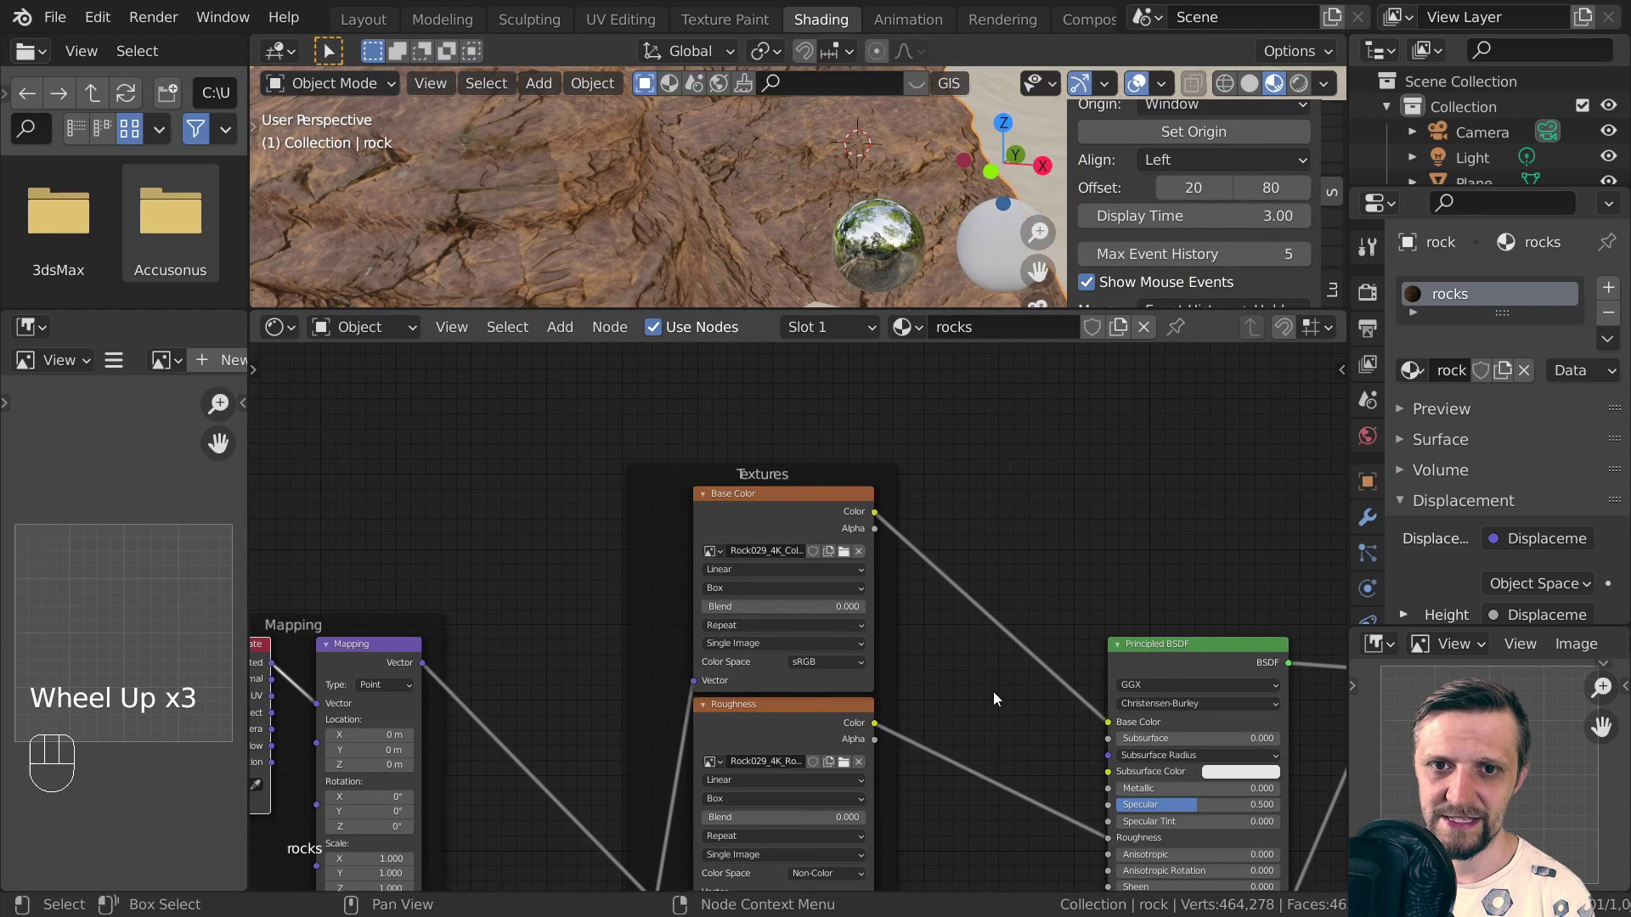
click(836, 605)
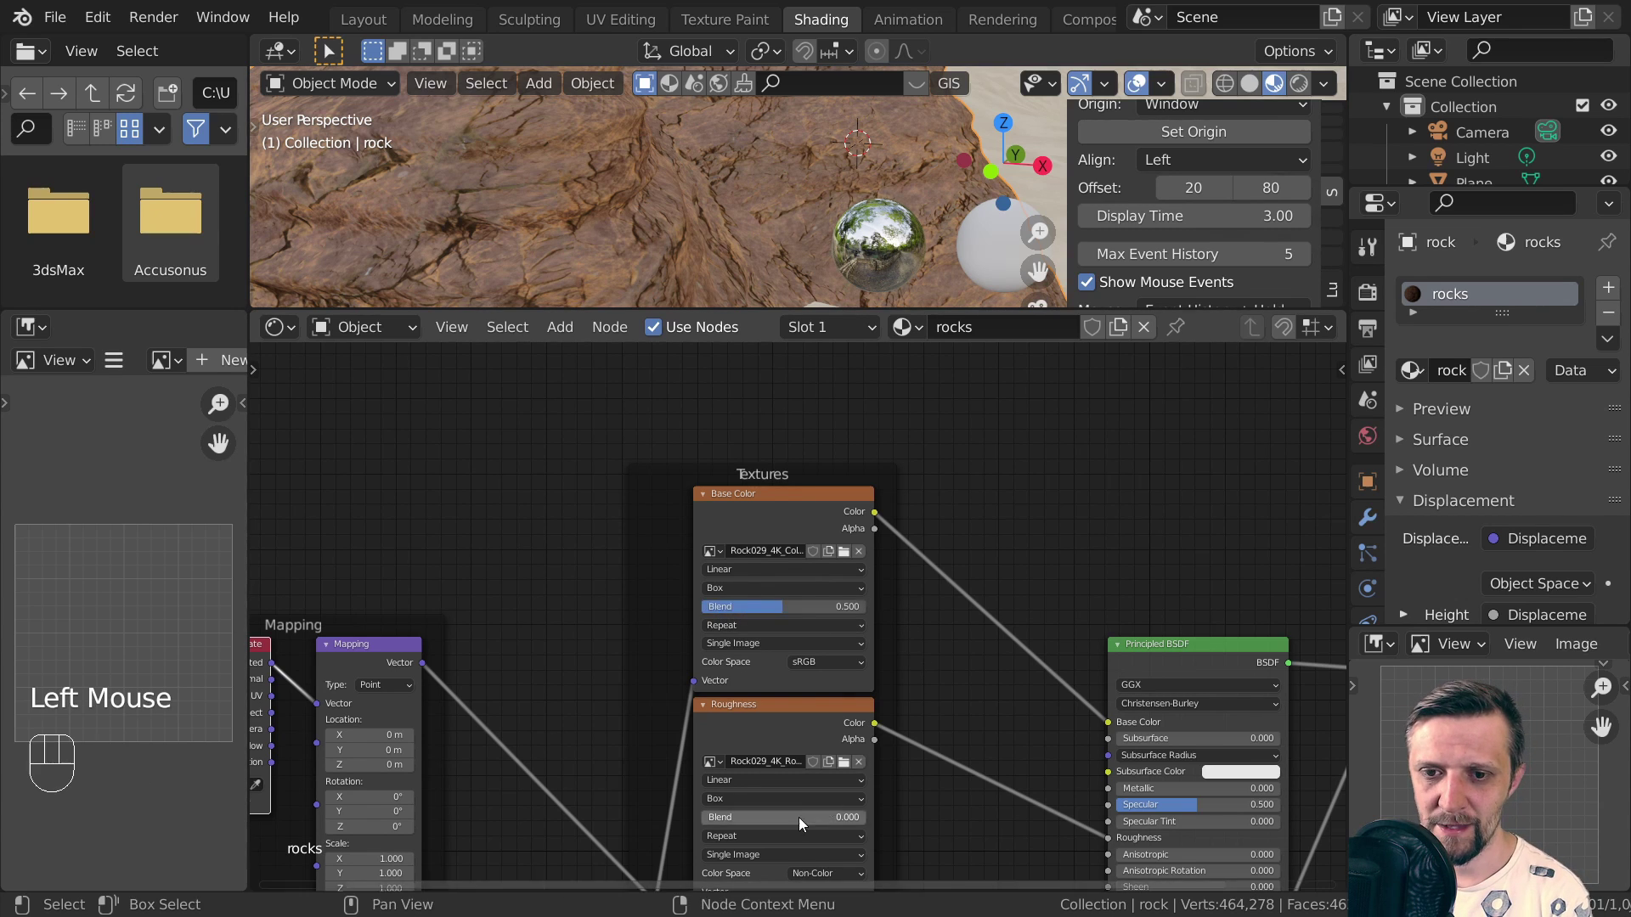
Set the blend to 0.500 on the Roughness, Normal and Displacement textures as well
key(ctrl+c)
click(917, 817)
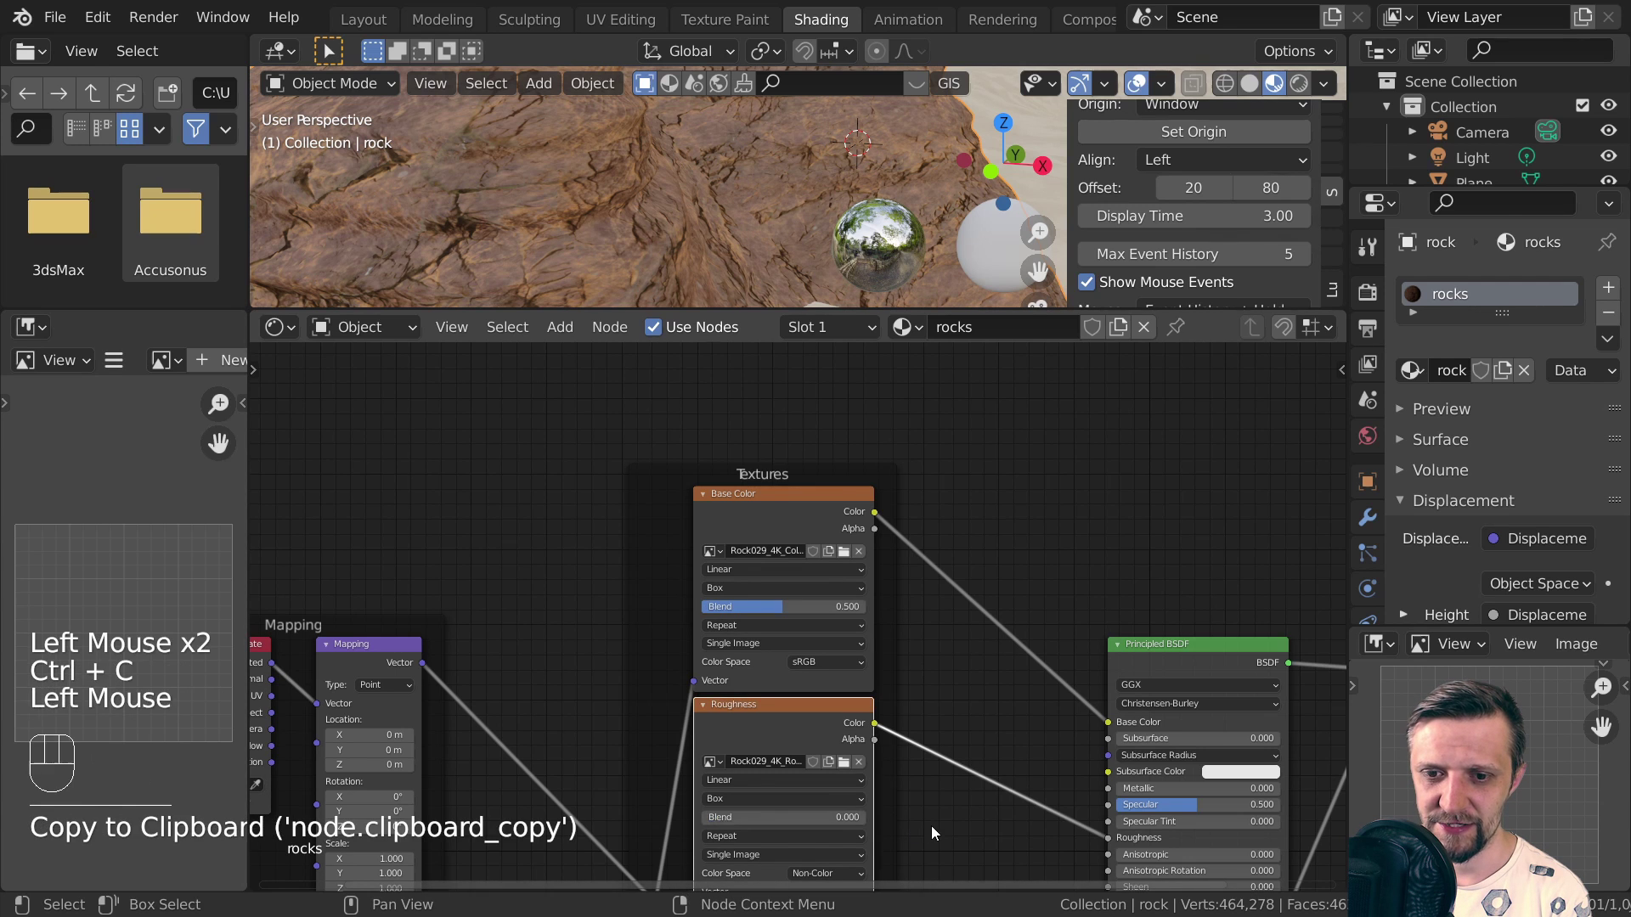
click(881, 645)
middle_drag(932, 829, 936, 575)
scroll(882, 646, down, 1)
double_click(863, 743)
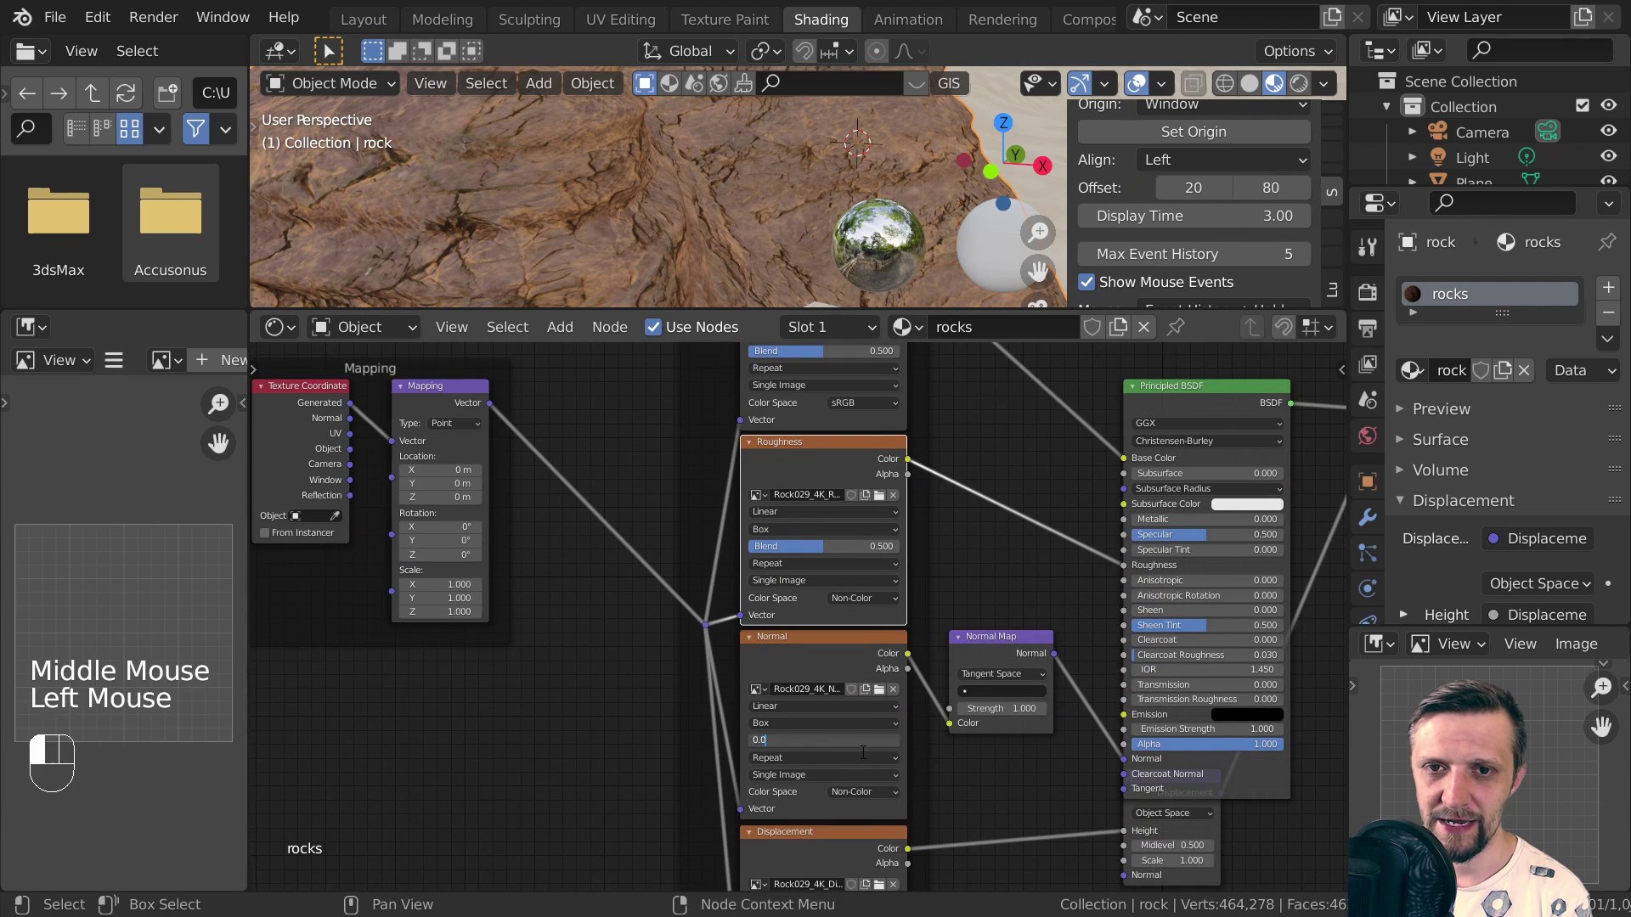
click(1026, 772)
middle_drag(1026, 772, 1015, 571)
click(841, 734)
key(Return)
Set the Mapping node's scale to 5 on X, Y and Z for the rock textures
scroll(748, 191, down, 9)
middle_drag(747, 194, 660, 210)
scroll(637, 151, up, 4)
middle_drag(537, 421, 701, 680)
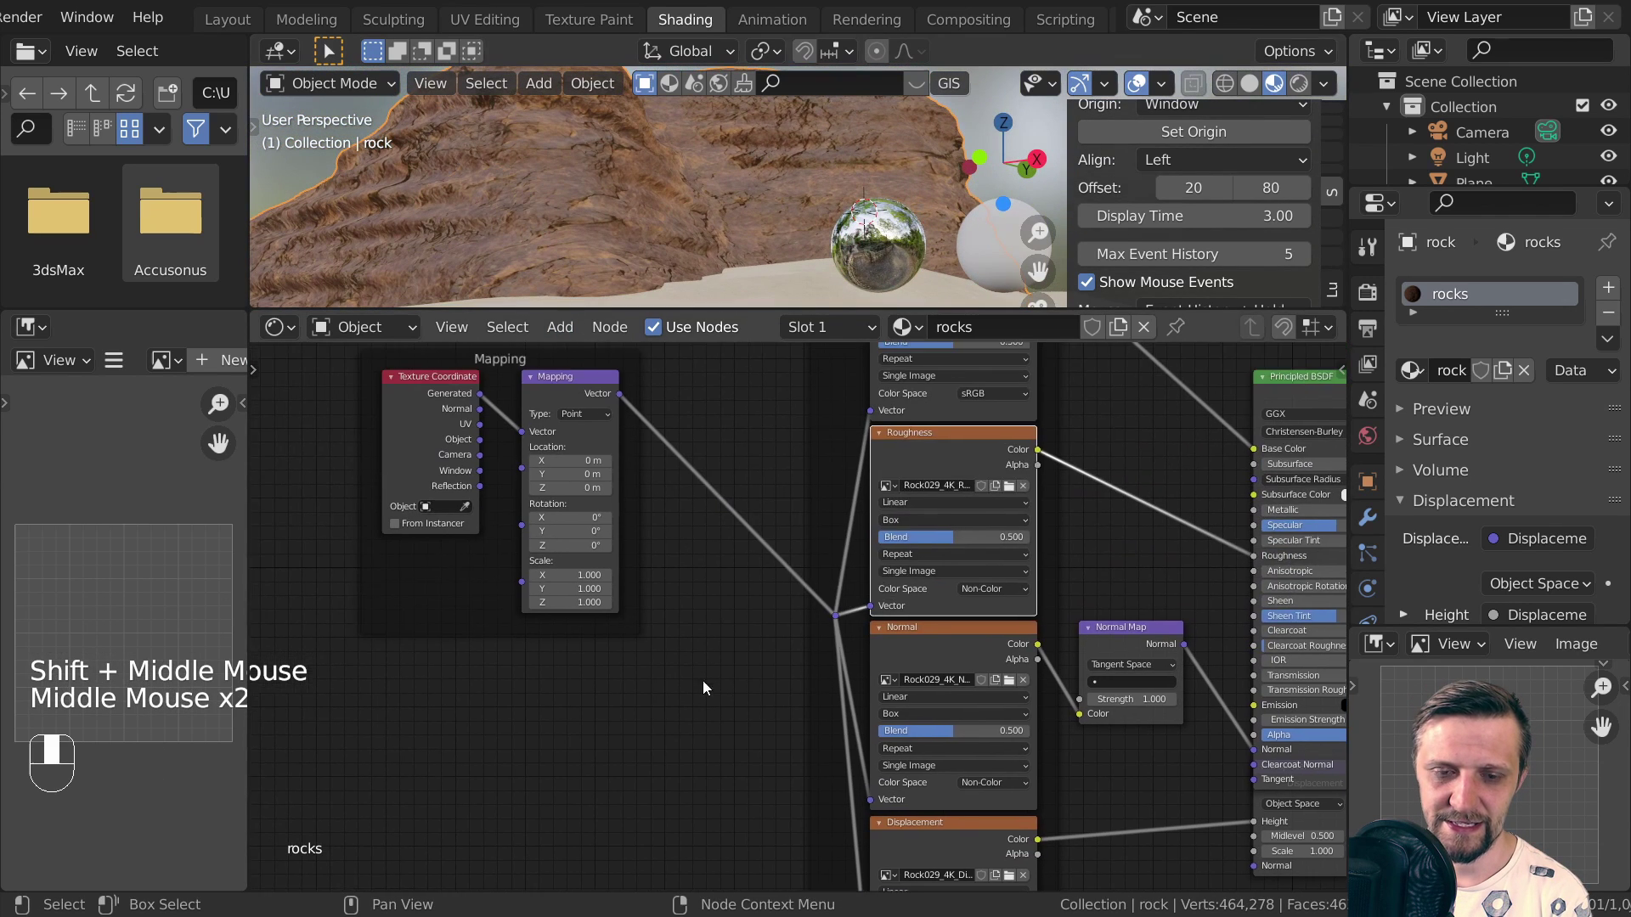
scroll(651, 573, up, 2)
scroll(651, 572, up, 1)
click(518, 564)
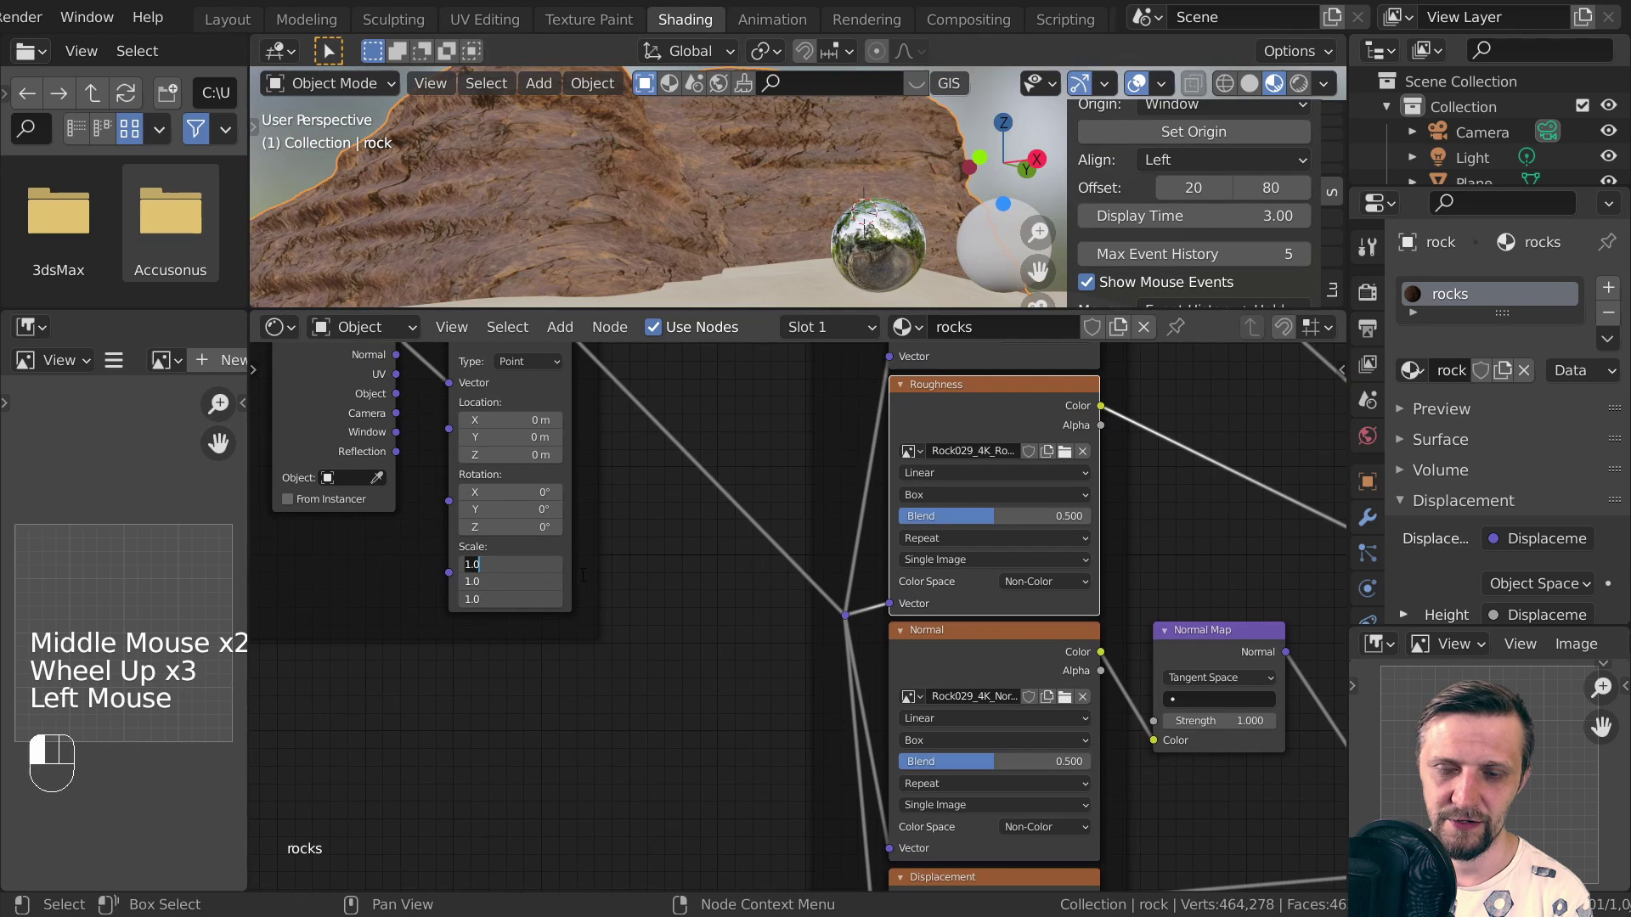
text(5)
key(Return)
scroll(592, 195, up, 1)
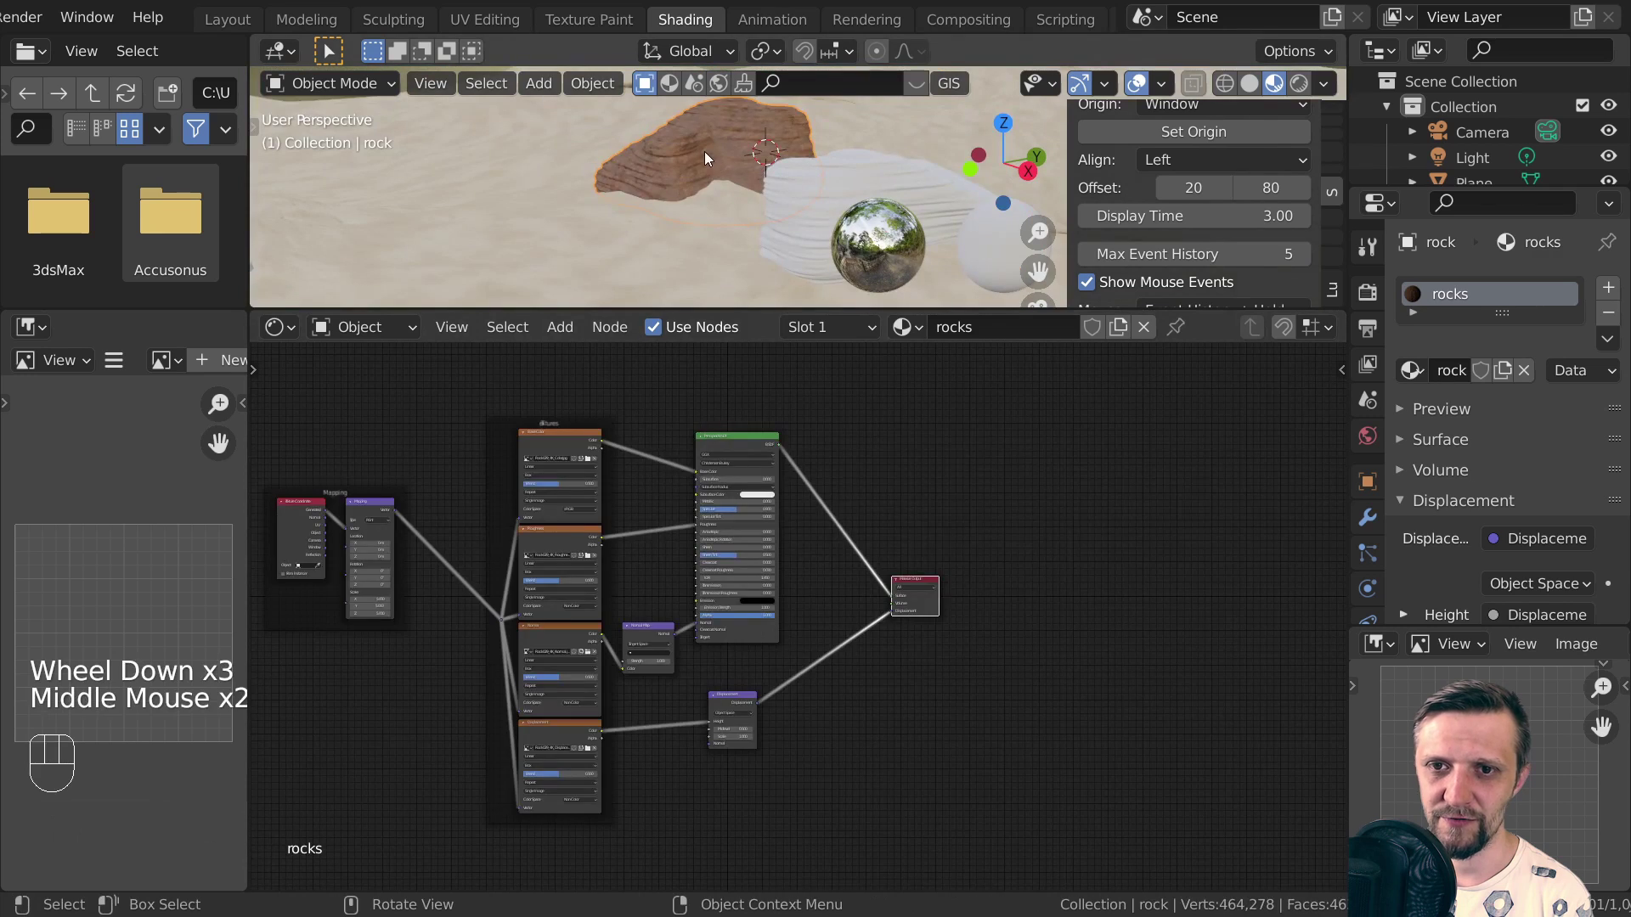
Select the two untextured rocks with the textured rock active and link its material to them
click(739, 165)
scroll(808, 188, down, 3)
click(808, 189)
shift+click(492, 191)
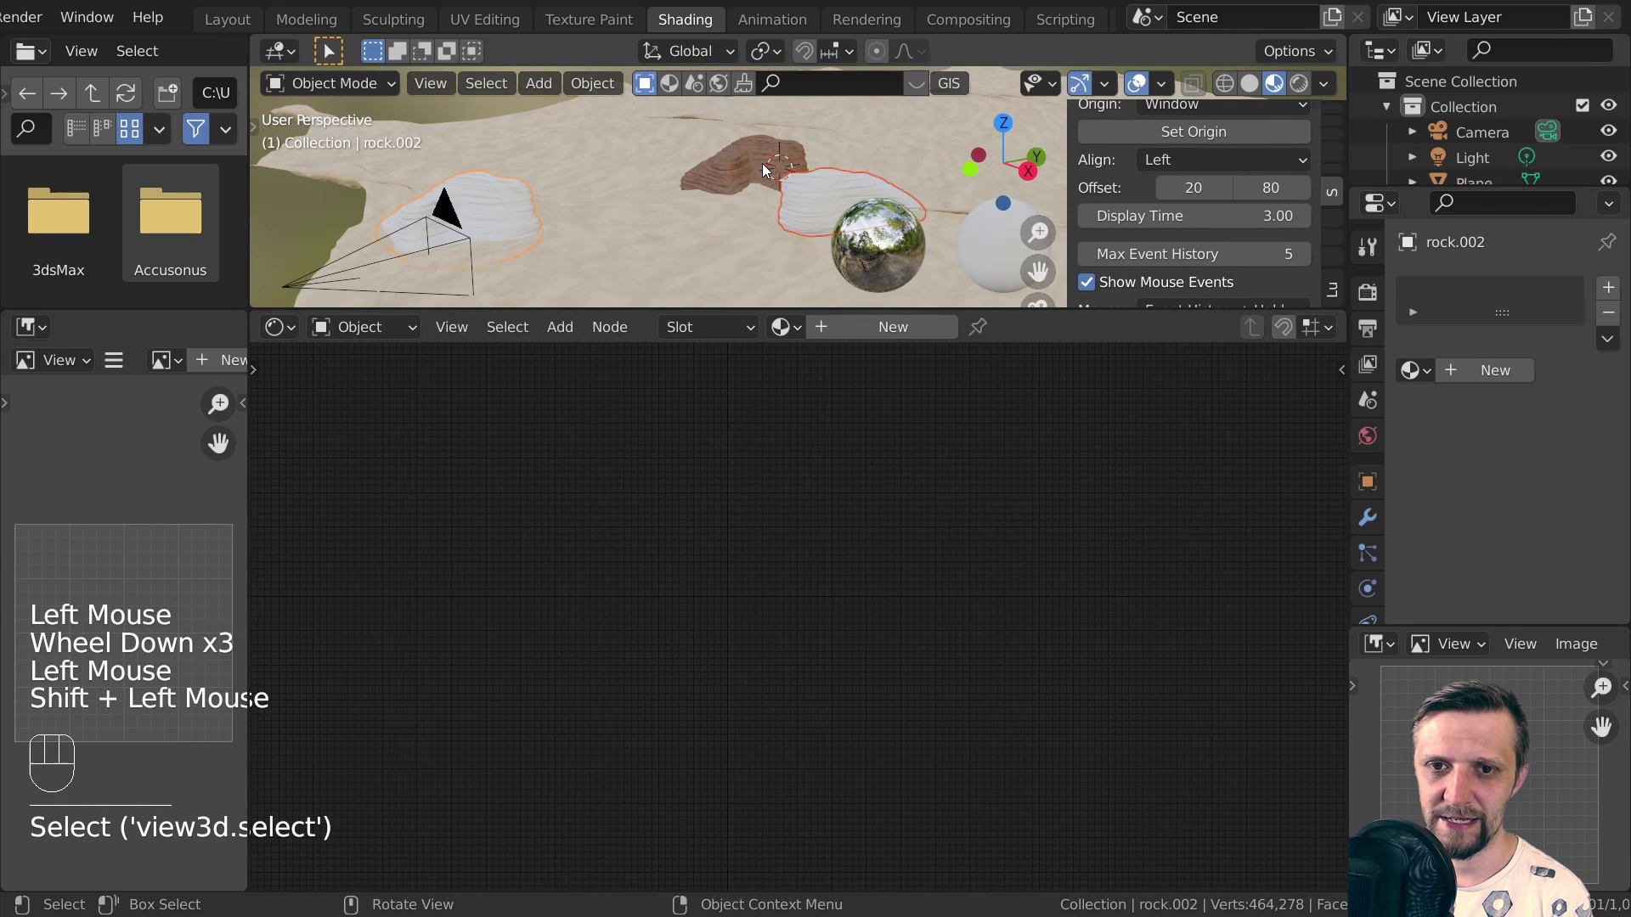
scroll(763, 170, down, 3)
middle_drag(762, 170, 772, 200)
shift+click(770, 197)
scroll(767, 181, up, 8)
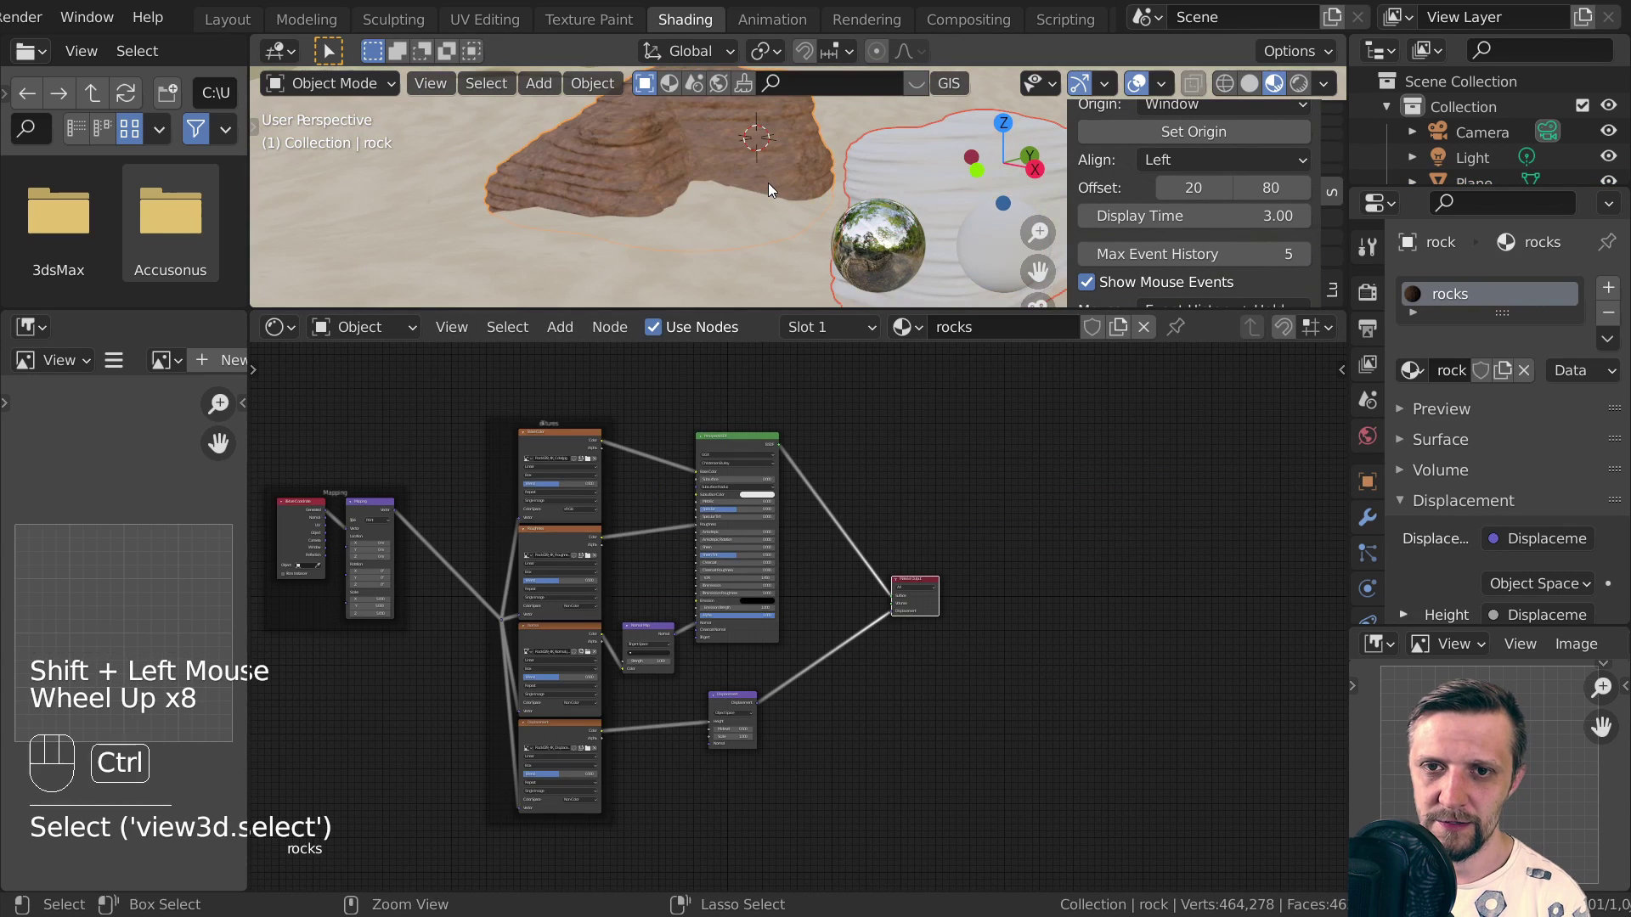
key(ctrl+l)
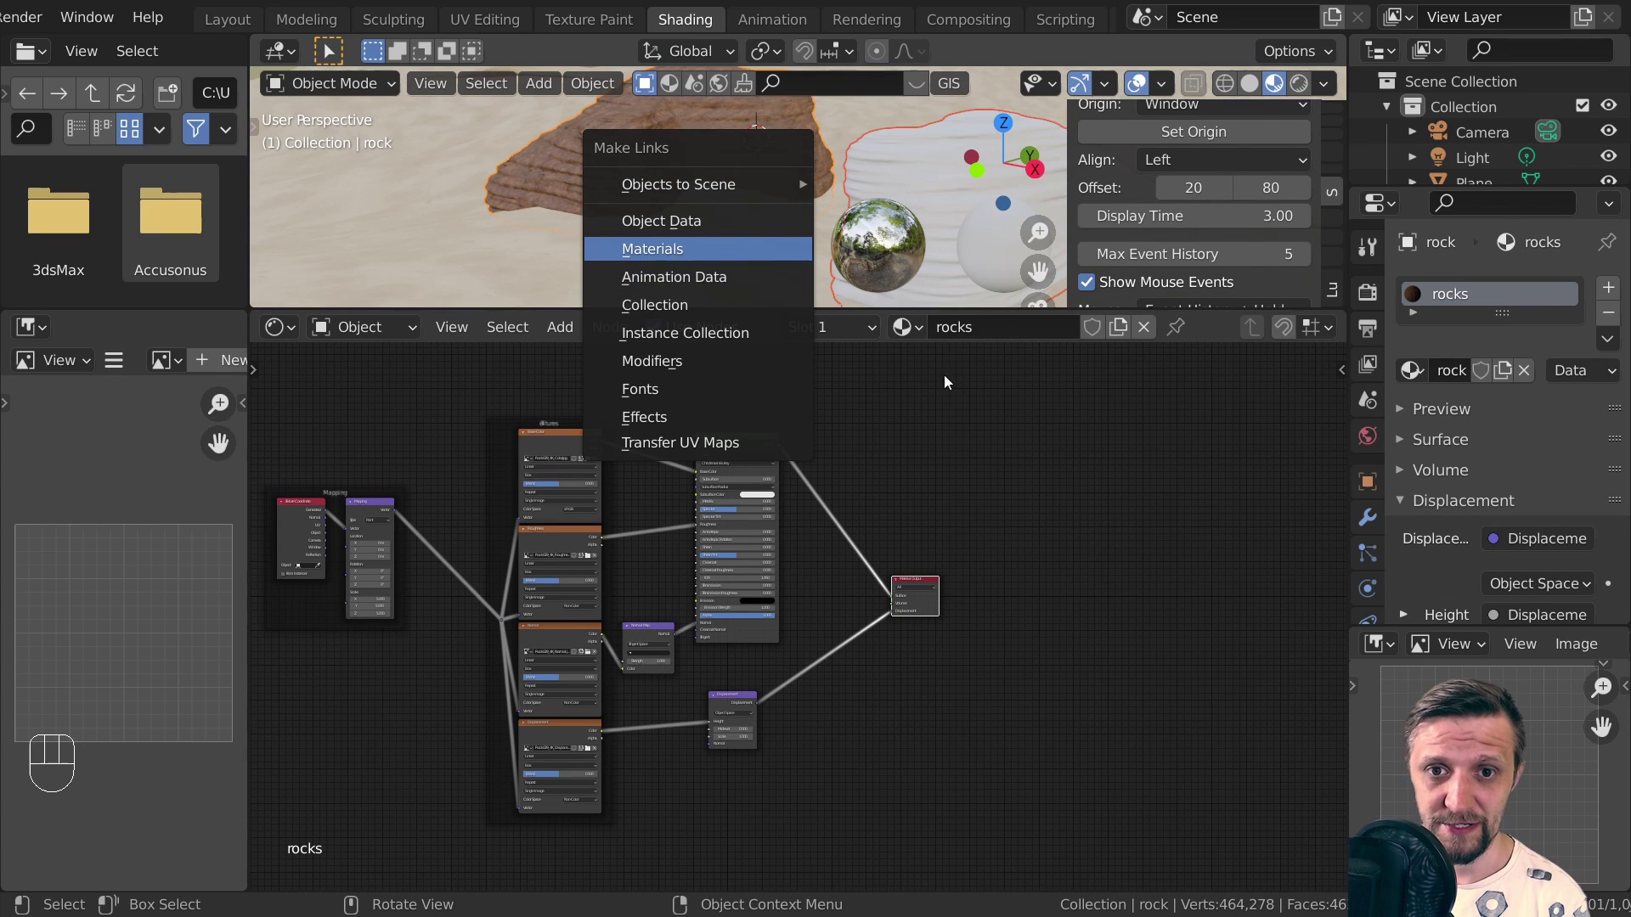
click(798, 250)
Switch to the camera view with rendered shading and render the textured desert scene as a still image
scroll(761, 190, down, 4)
key(KP_0)
scroll(739, 200, down, 2)
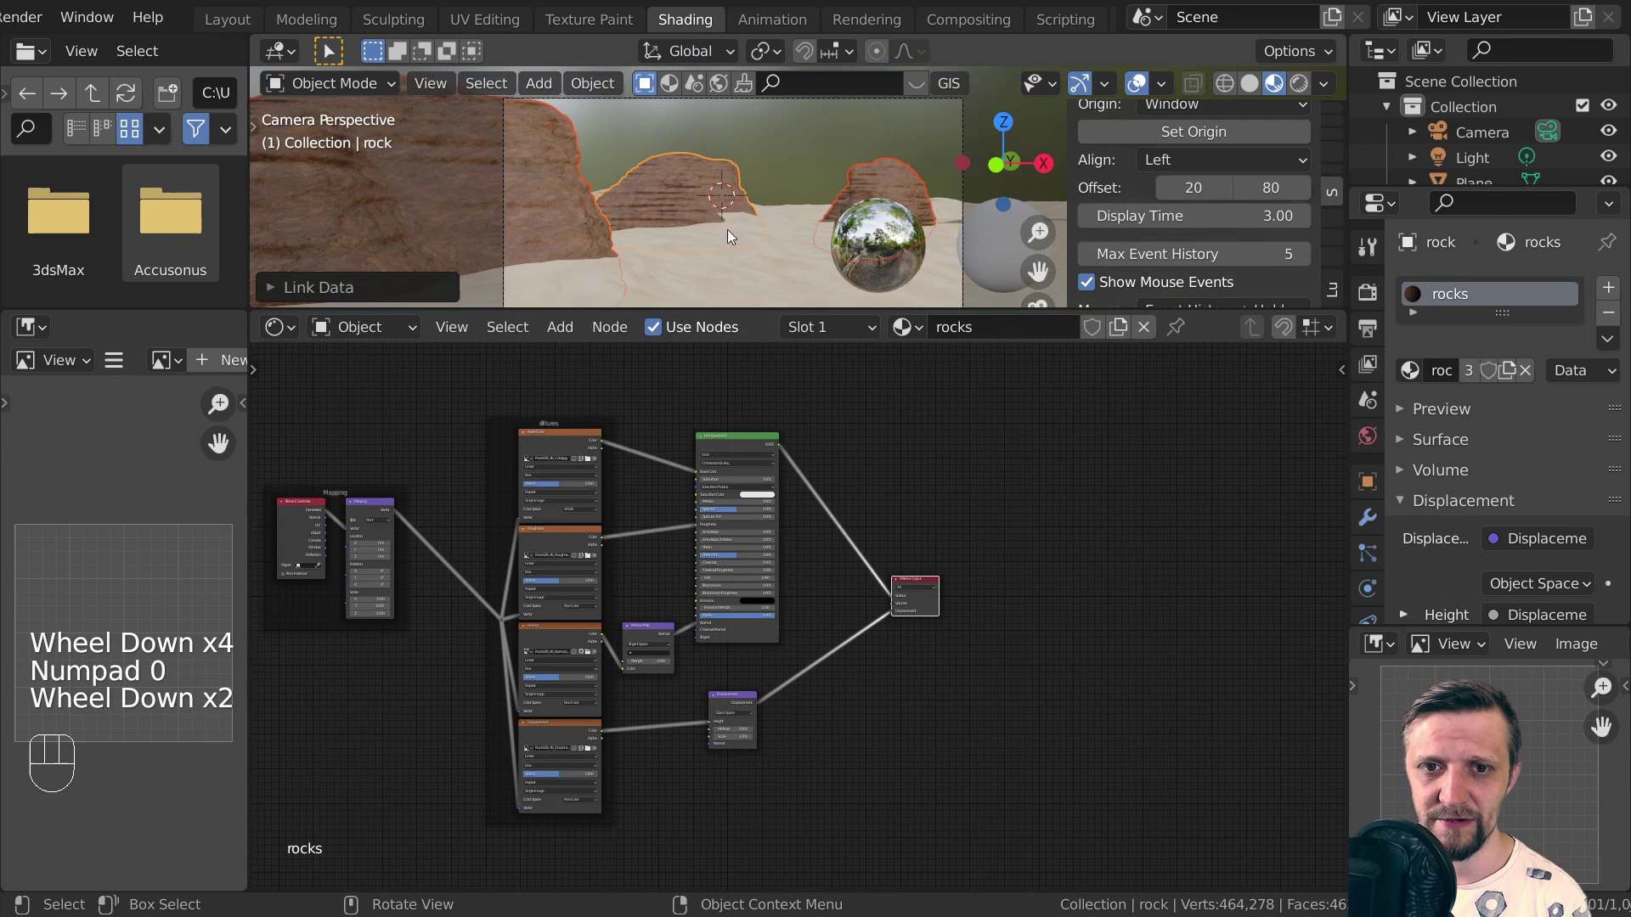
shift+middle_drag(727, 229, 712, 222)
scroll(674, 225, down, 2)
shift+middle_drag(673, 225, 582, 225)
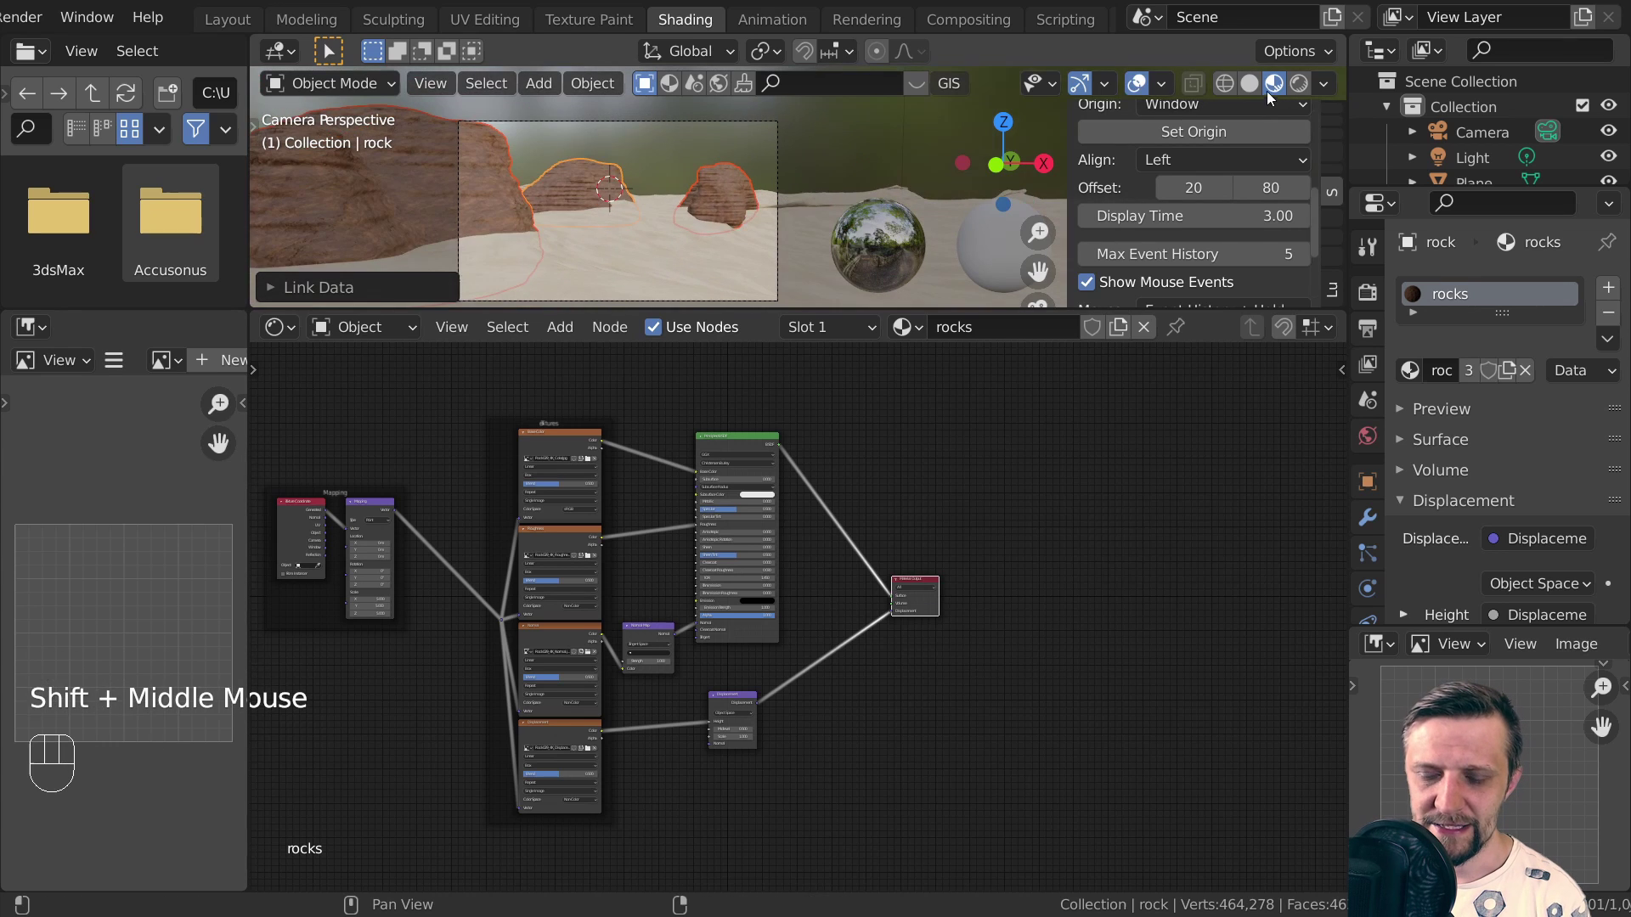
click(1298, 84)
key(F12)
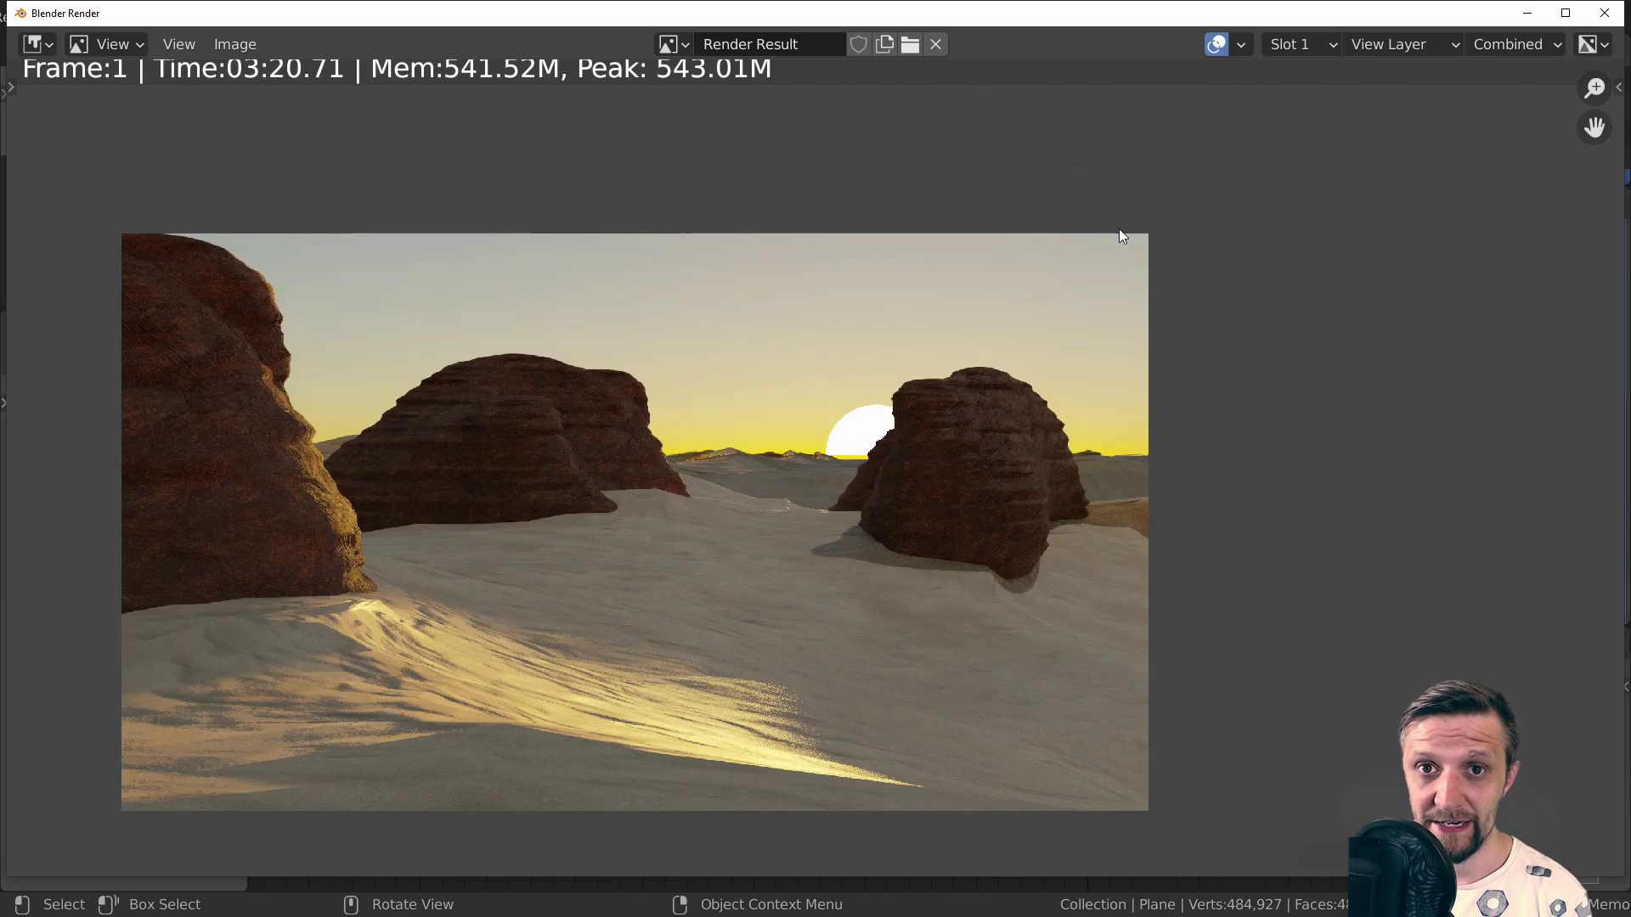
scroll(968, 594, up, 2)
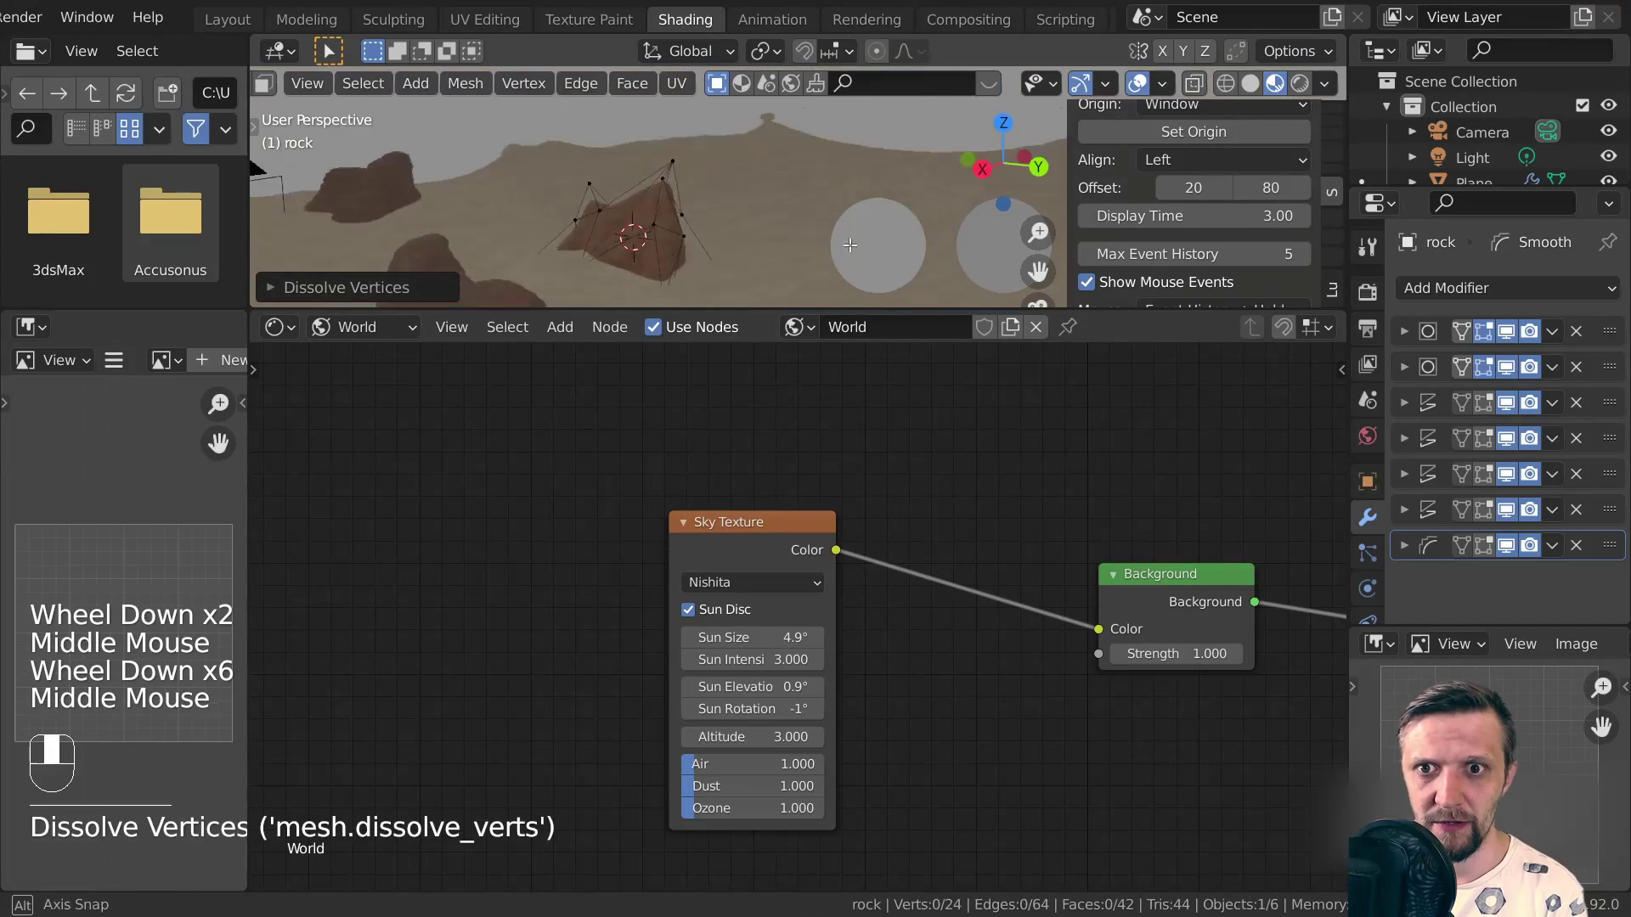
Reshape the middle rock by moving two neighbouring vertices of its base mesh along X
mouse_move(739, 255)
shift+middle_down()
mouse_move(767, 238)
mouse_move(807, 272)
shift+middle_up()
scroll(764, 212, up, 2)
scroll(765, 212, down, 2)
key(Tab)
click(693, 124)
shift+click(713, 155)
key(g)
key(x)
click(738, 155)
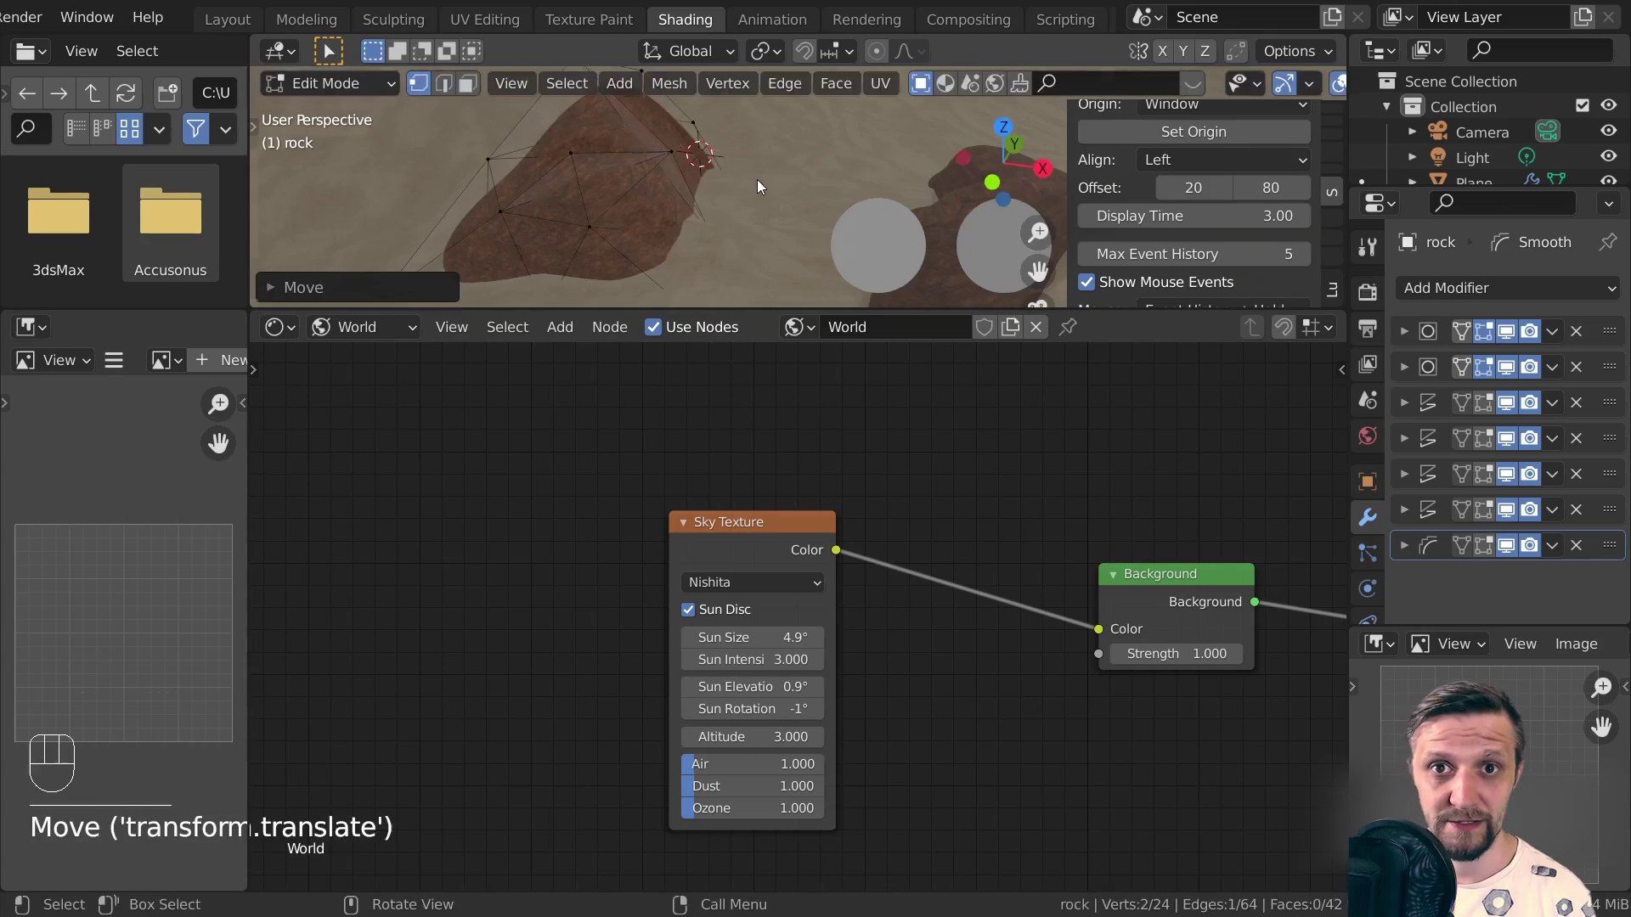
scroll(760, 187, down, 3)
middle_drag(760, 187, 855, 226)
key(Tab)
Rotate the middle rock in the camera view, finishing with a turn of about 10° around Z
key(KP_0)
scroll(823, 174, up, 2)
click(764, 183)
key(r)
click(848, 182)
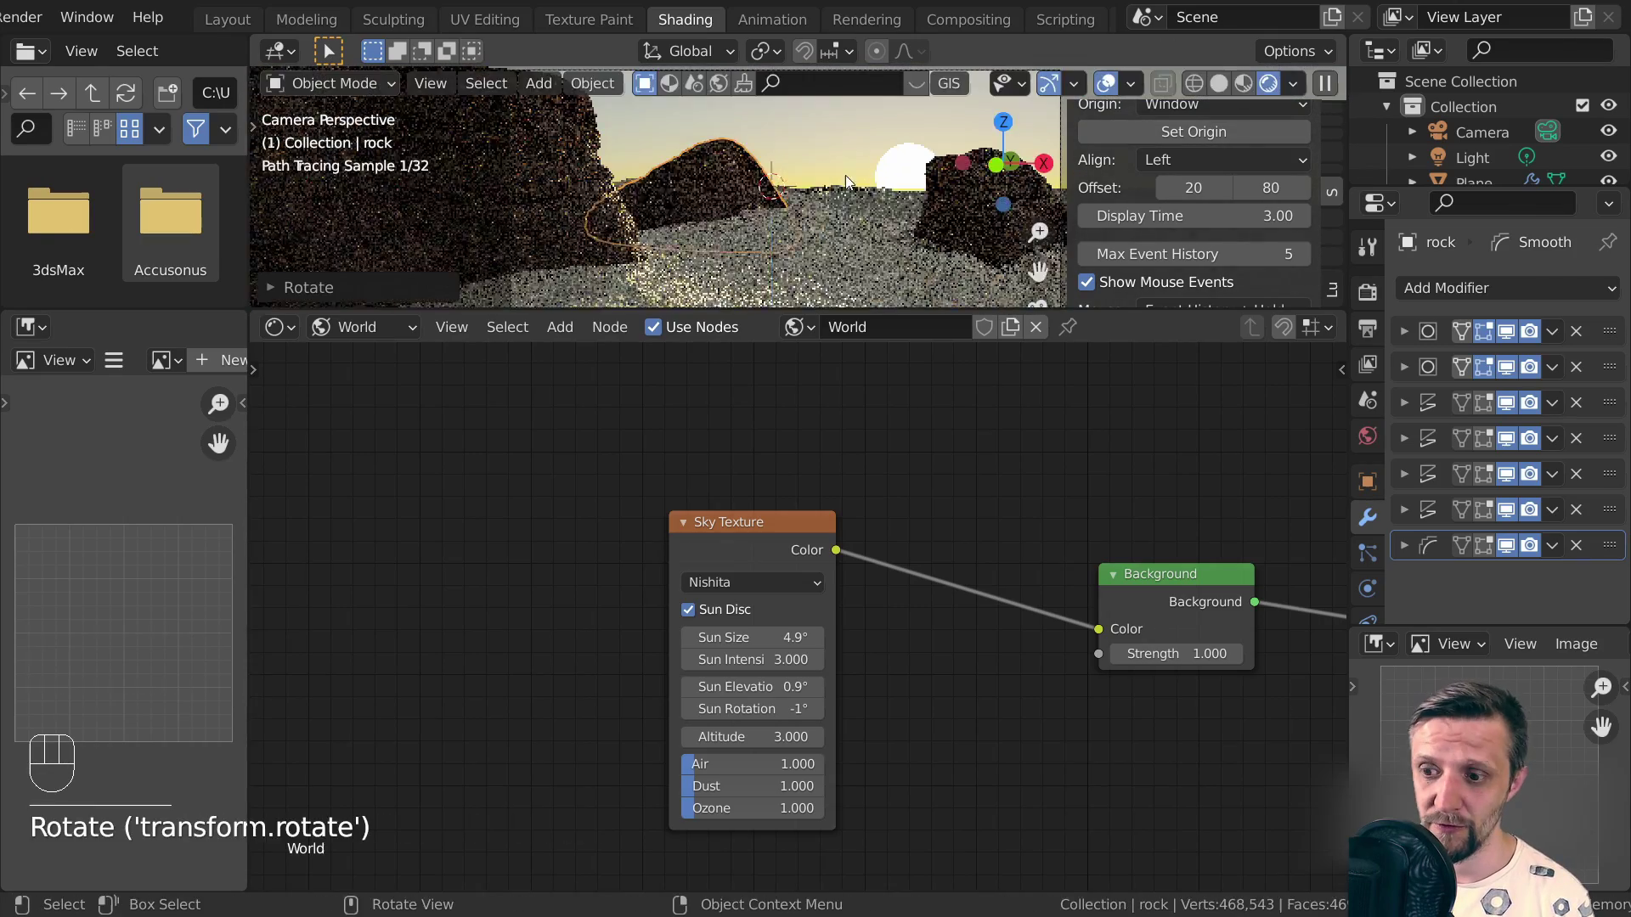
key(r)
key(z)
click(928, 208)
key(r)
key(z)
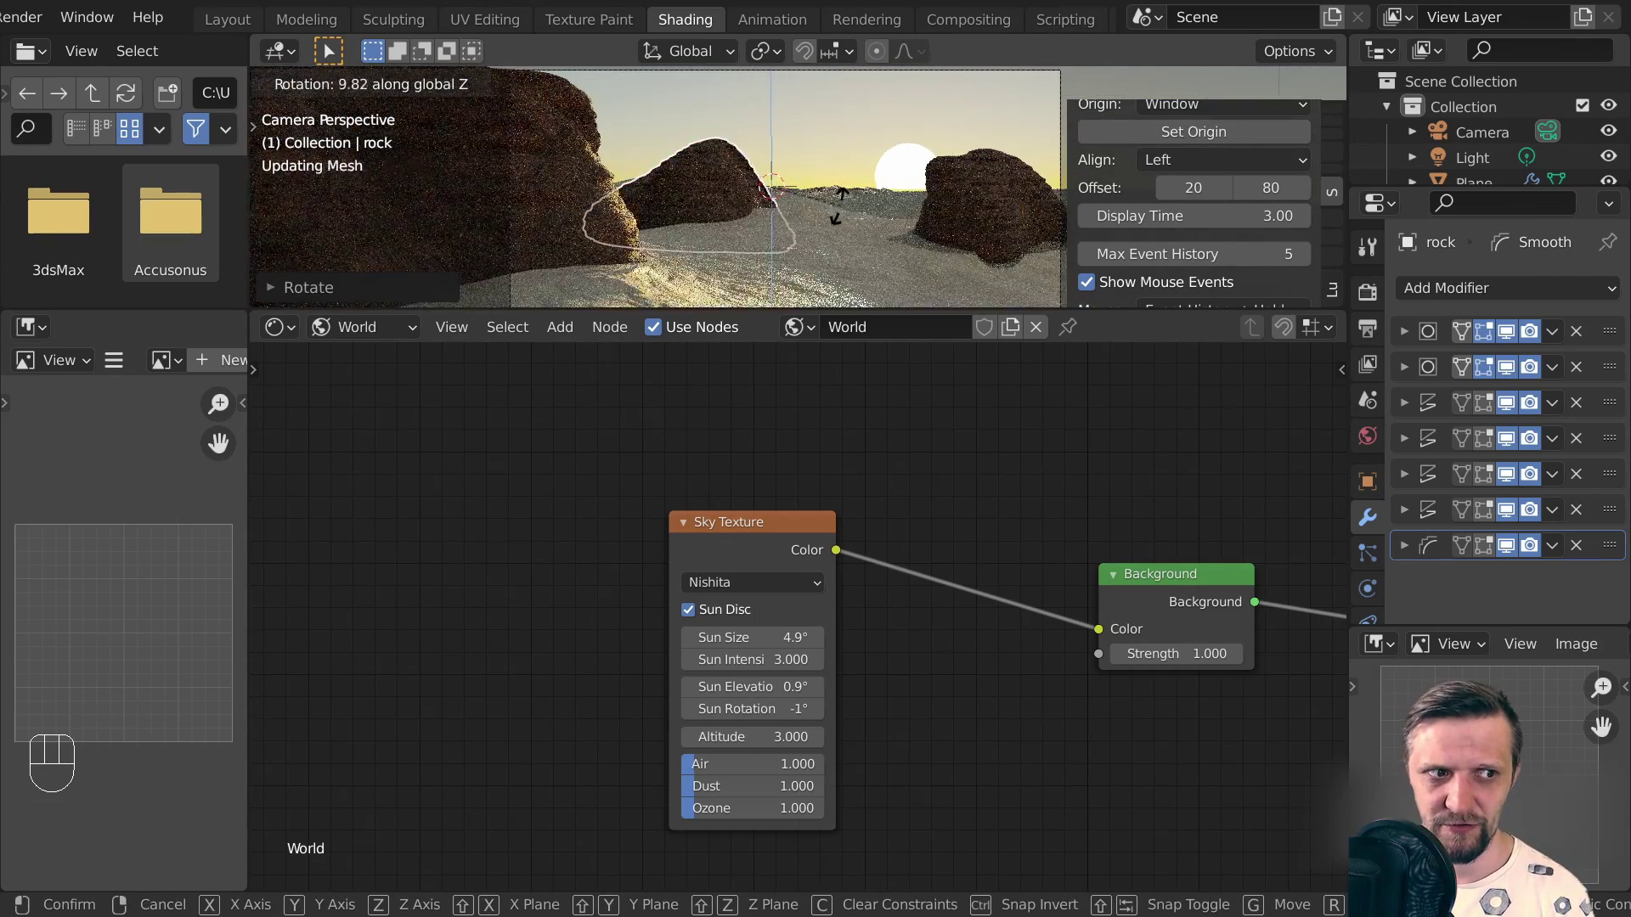
click(838, 206)
Select the rock beside the sun and open its mesh for editing
click(951, 211)
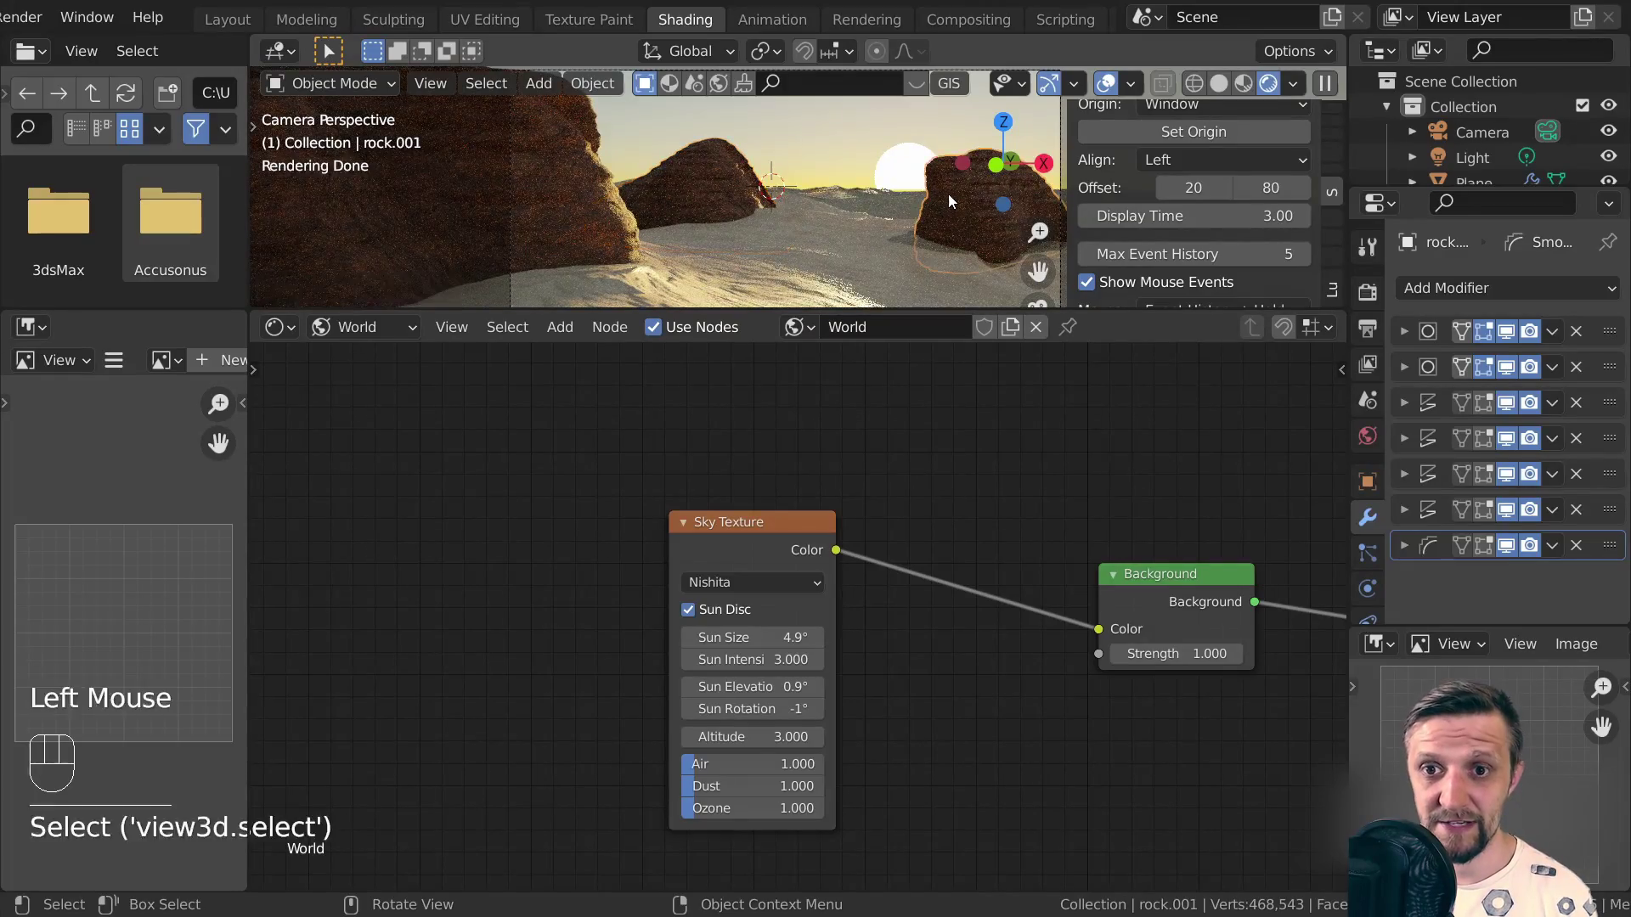
scroll(951, 210, down, 3)
scroll(957, 207, up, 3)
middle_drag(951, 210, 931, 230)
scroll(931, 230, down, 3)
scroll(799, 195, down, 2)
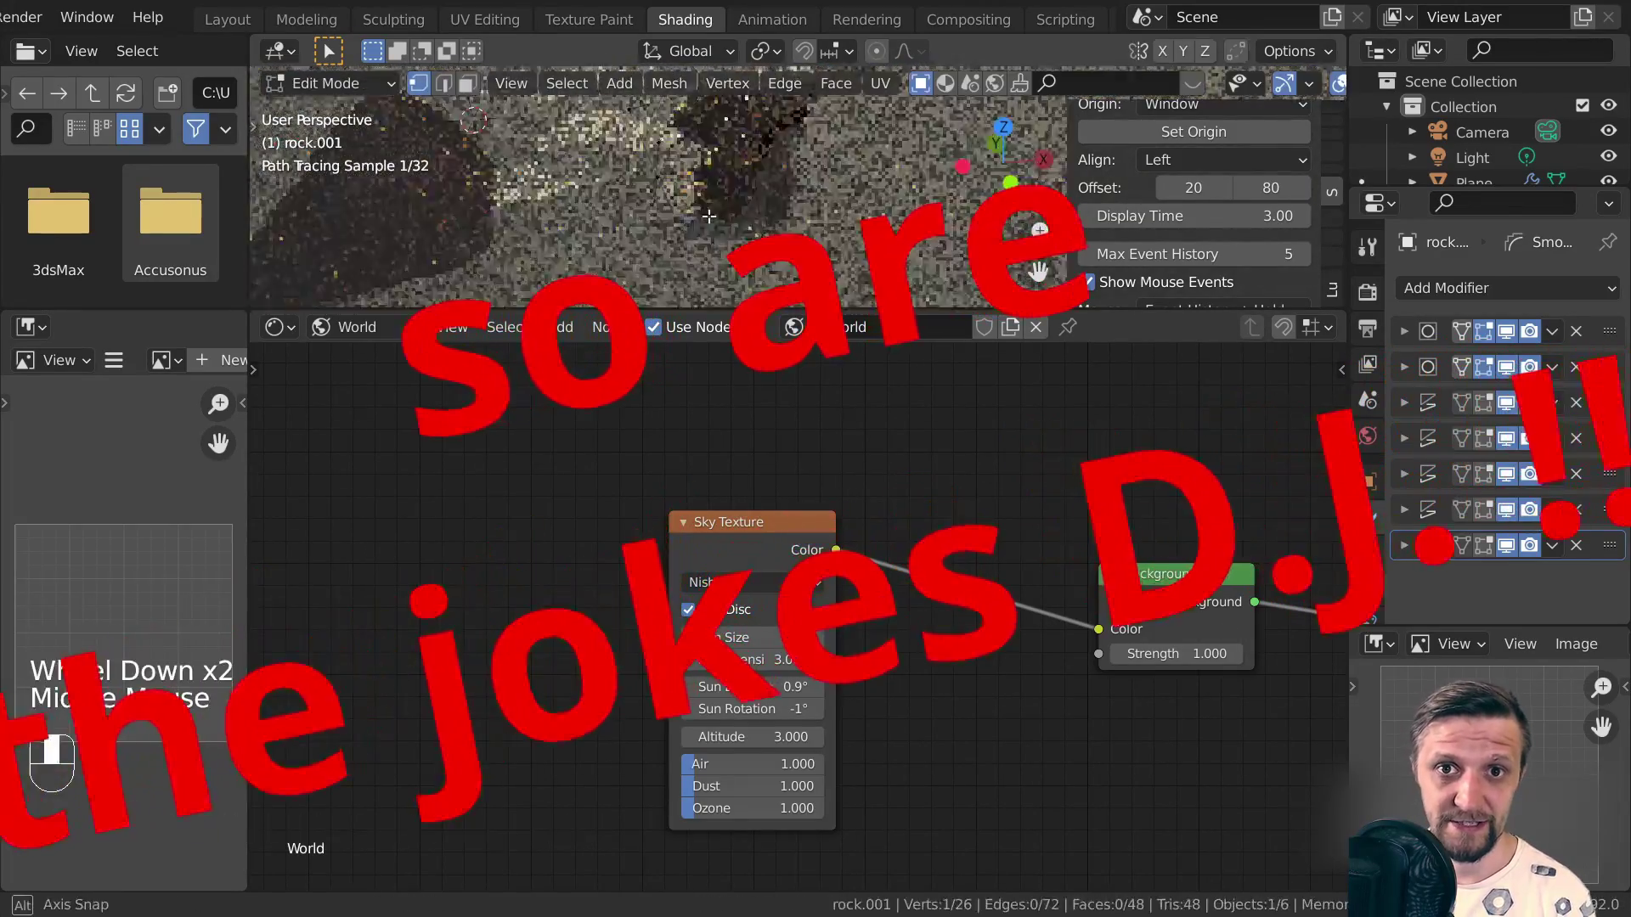